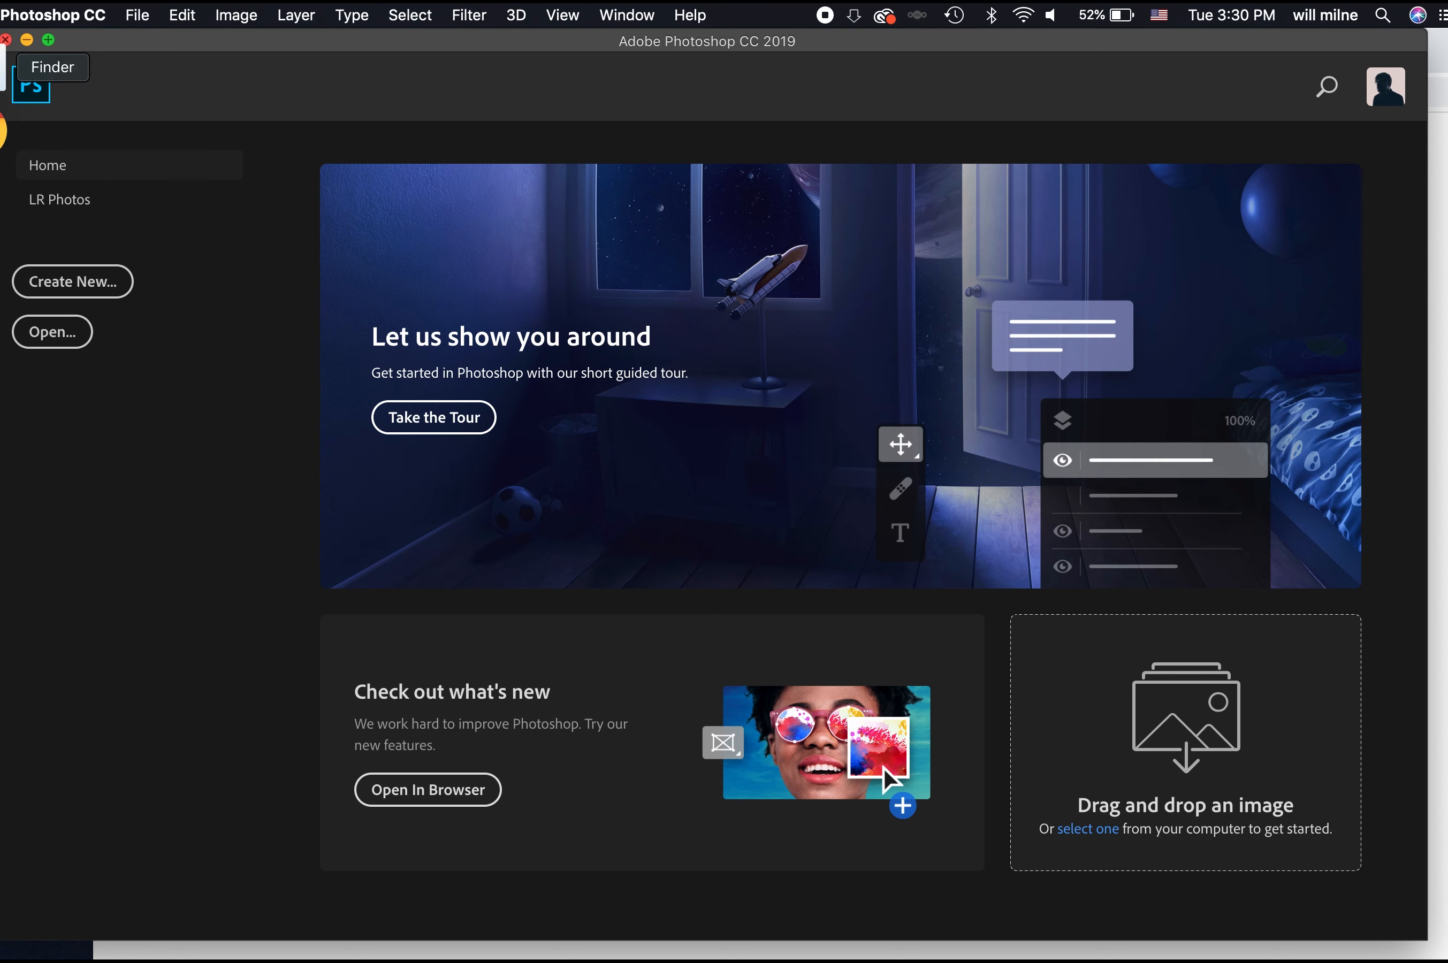
# - Open tennis drone.jpg from the Smart Objects and Filters folder in Photoshop
pyautogui.press('Down')
pyautogui.press('Right')
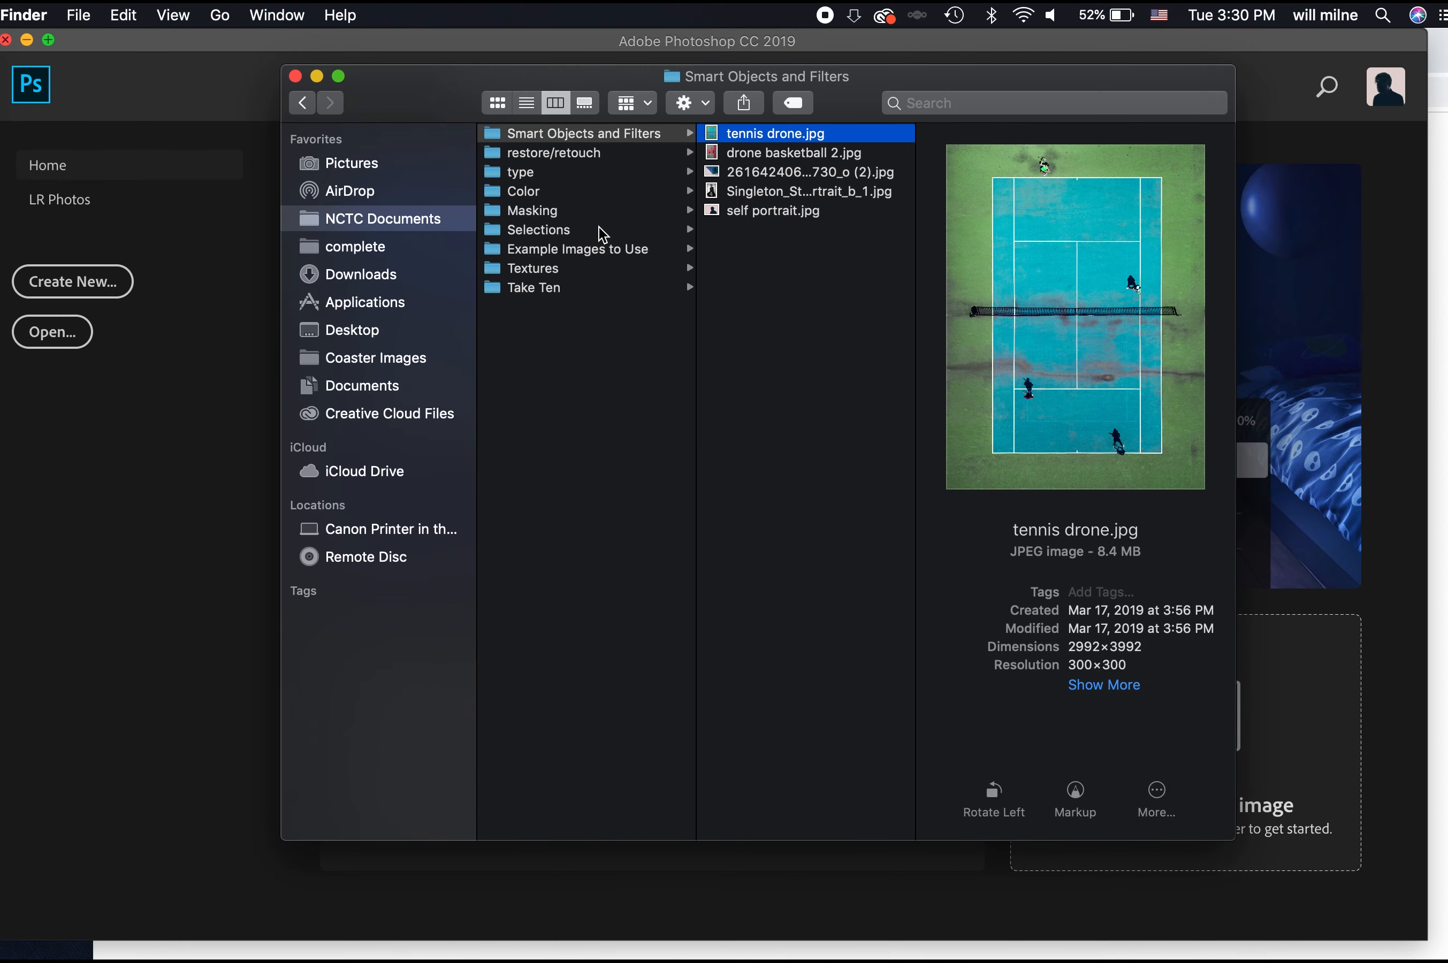
pyautogui.press('Down')
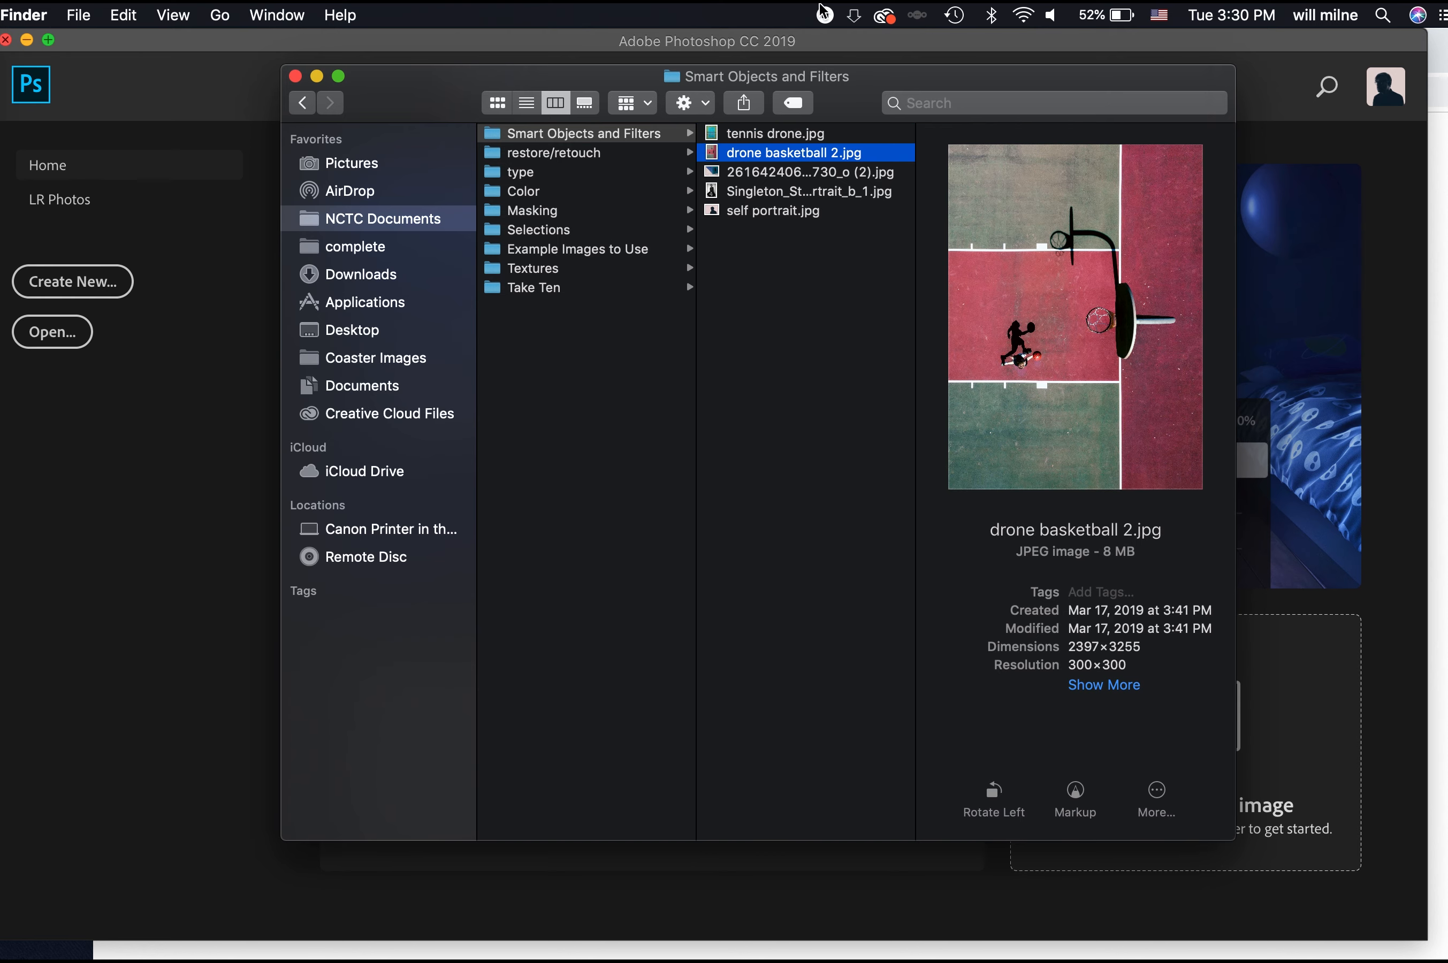
pyautogui.click(804, 140)
pyautogui.moveTo(800, 138); pyautogui.dragTo(182, 530)
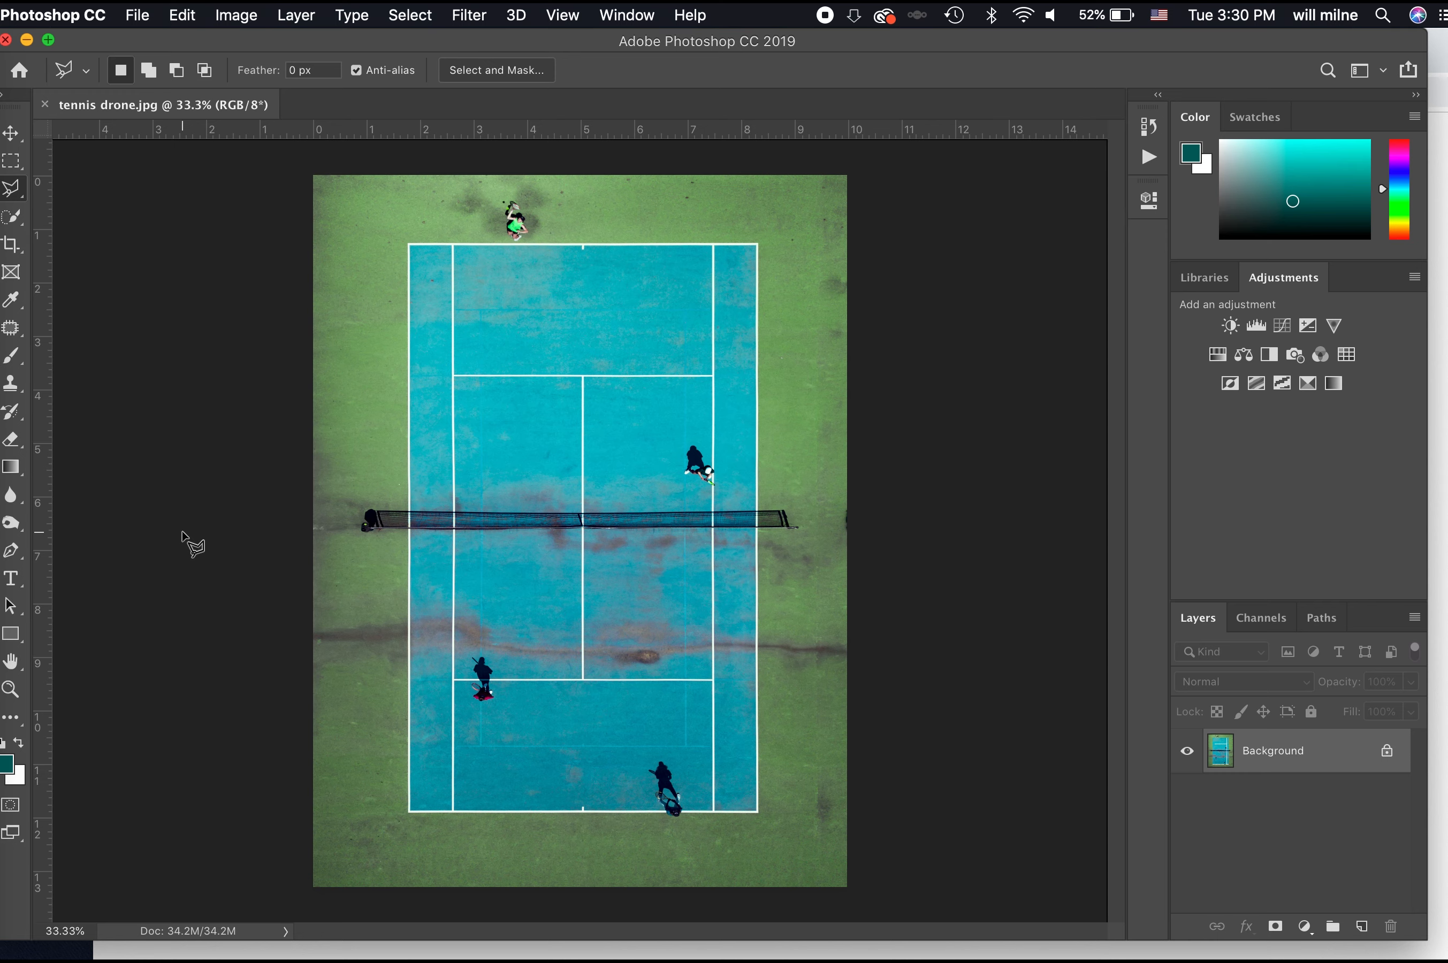
# - Duplicate the Background layer and name the copy Smart Object
pyautogui.rightClick(1300, 755)
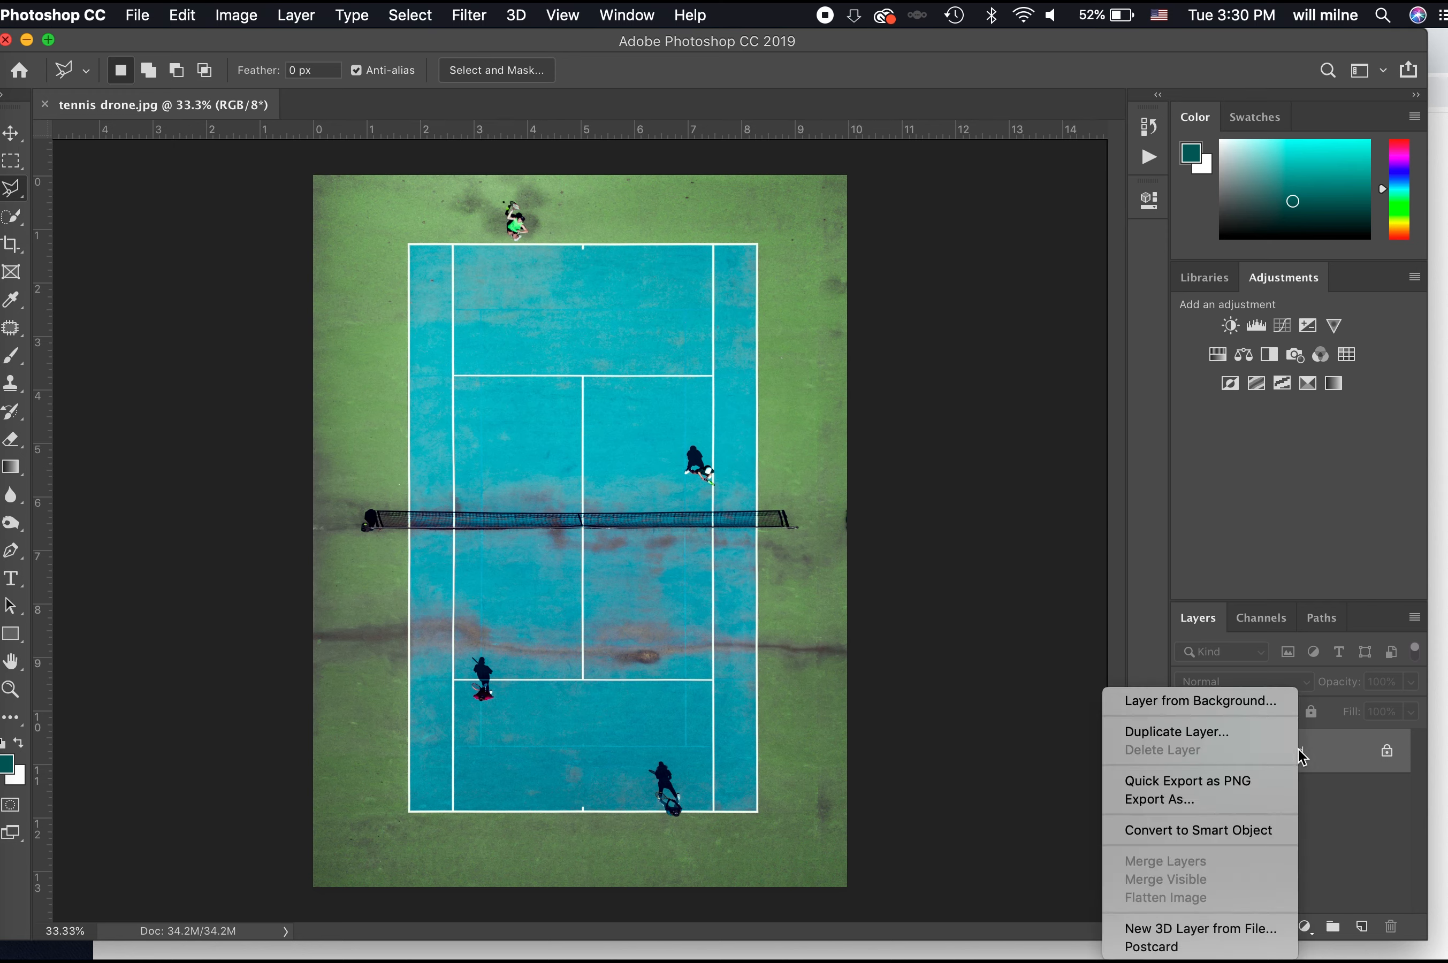
pyautogui.click(1268, 736)
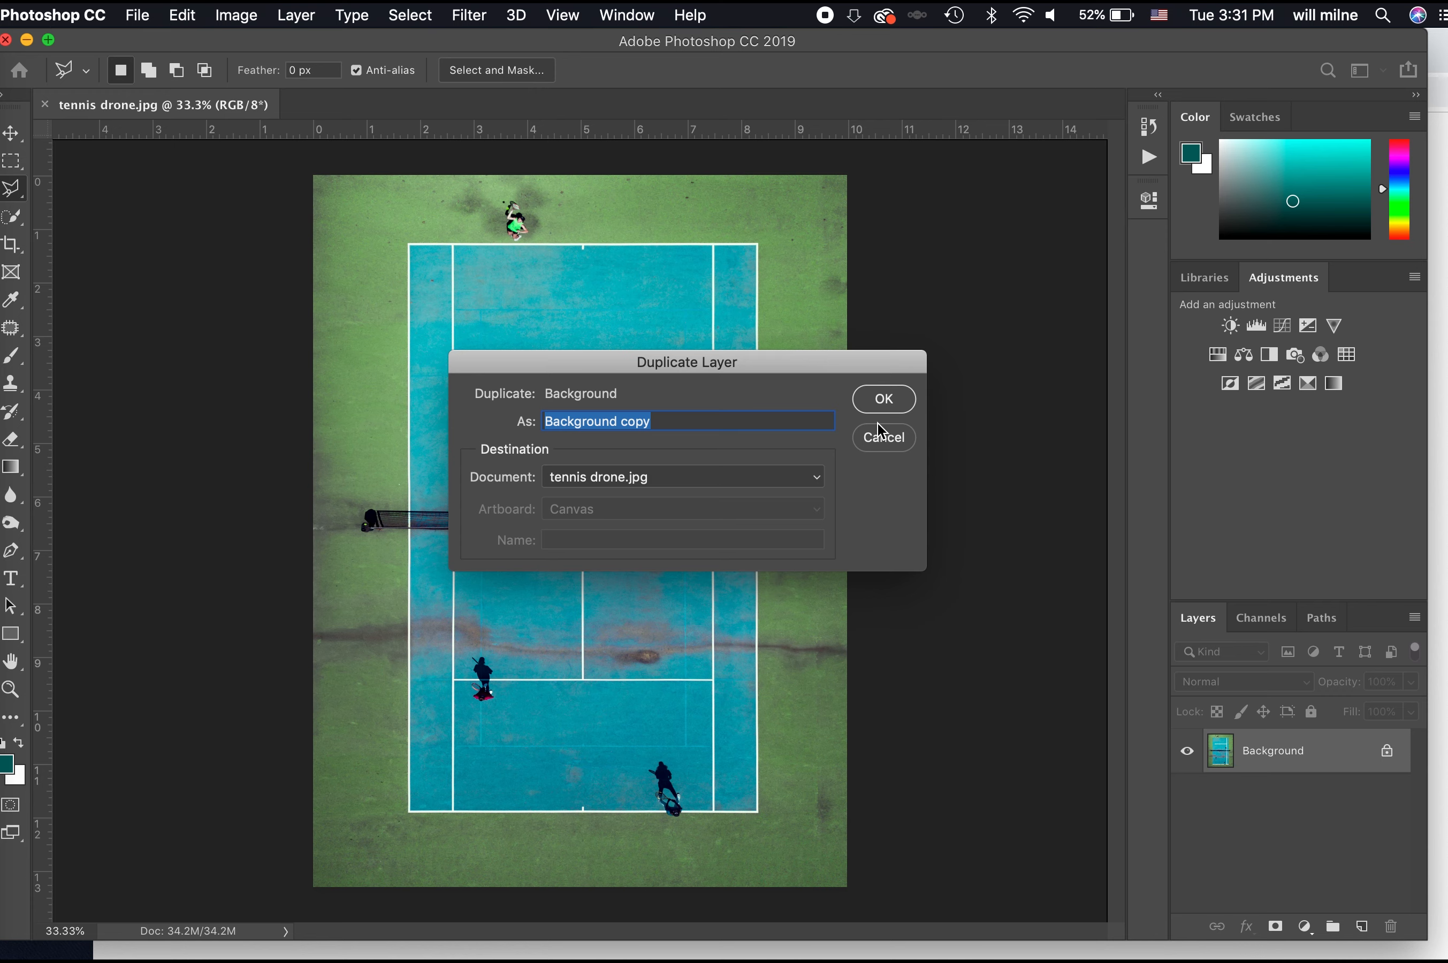
pyautogui.write('Smart ')
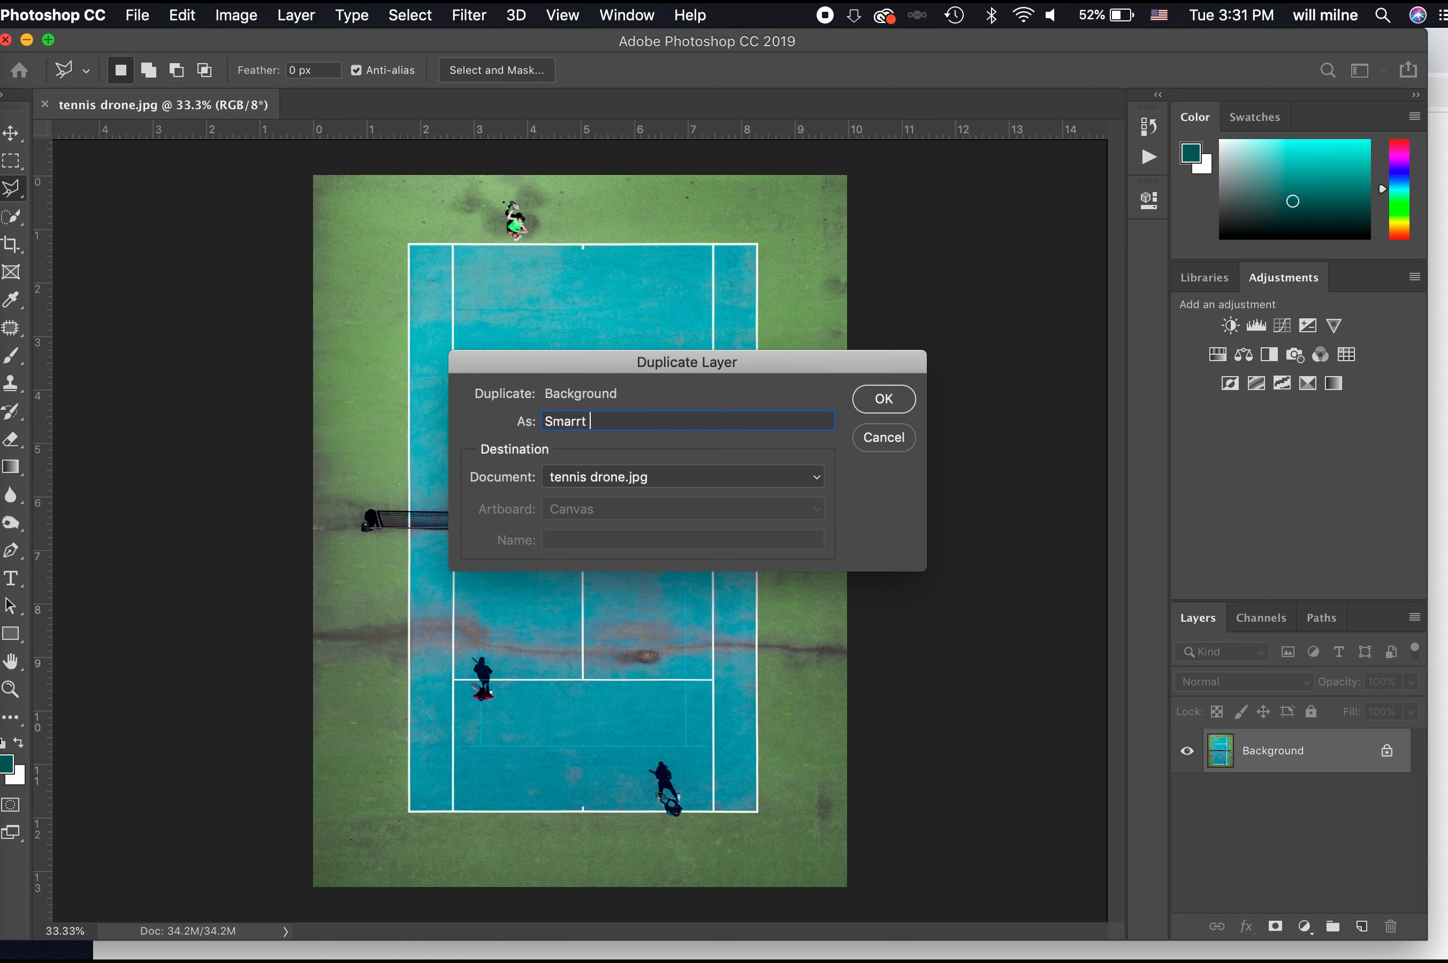
pyautogui.write('Object')
pyautogui.press('Return')
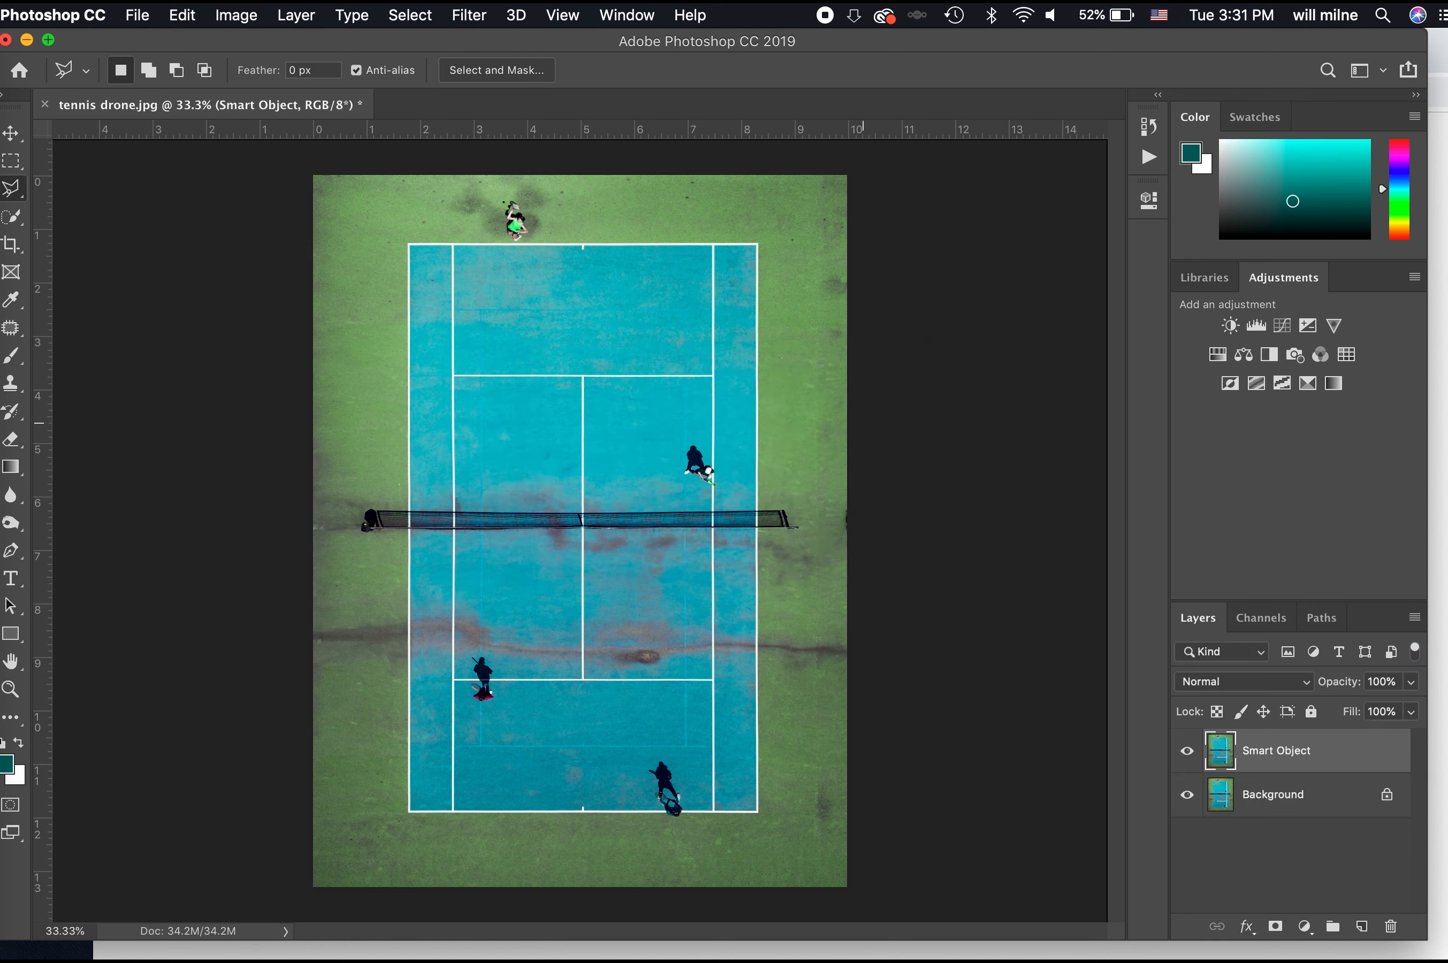
# - Unlock the Background layer and rename it Regular Layer
pyautogui.click(1387, 796)
pyautogui.rightClick(1302, 798)
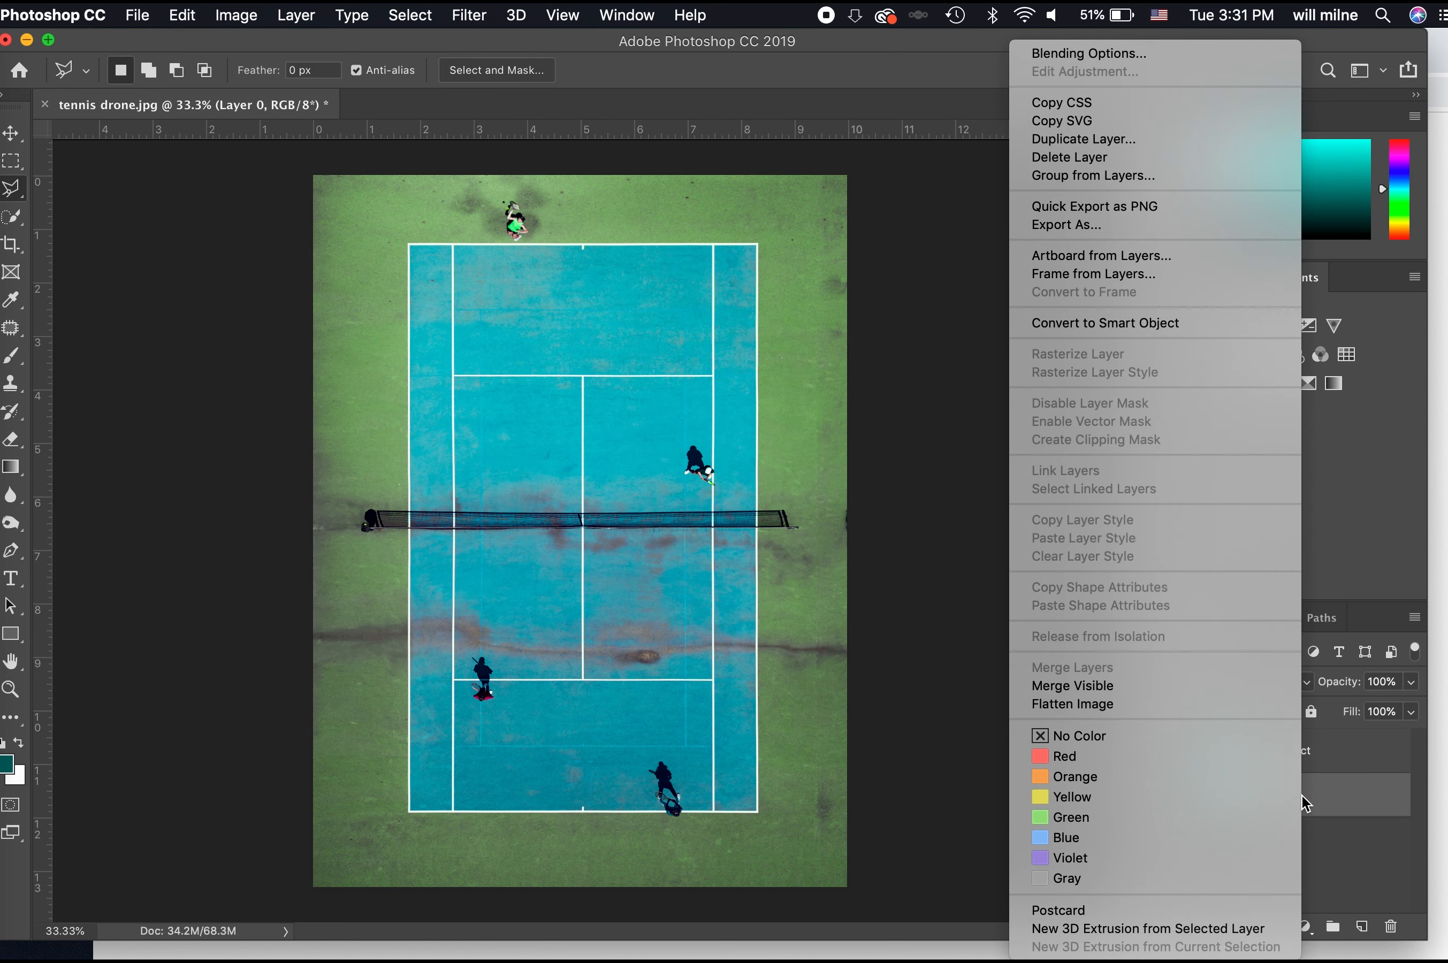
pyautogui.click(1362, 799)
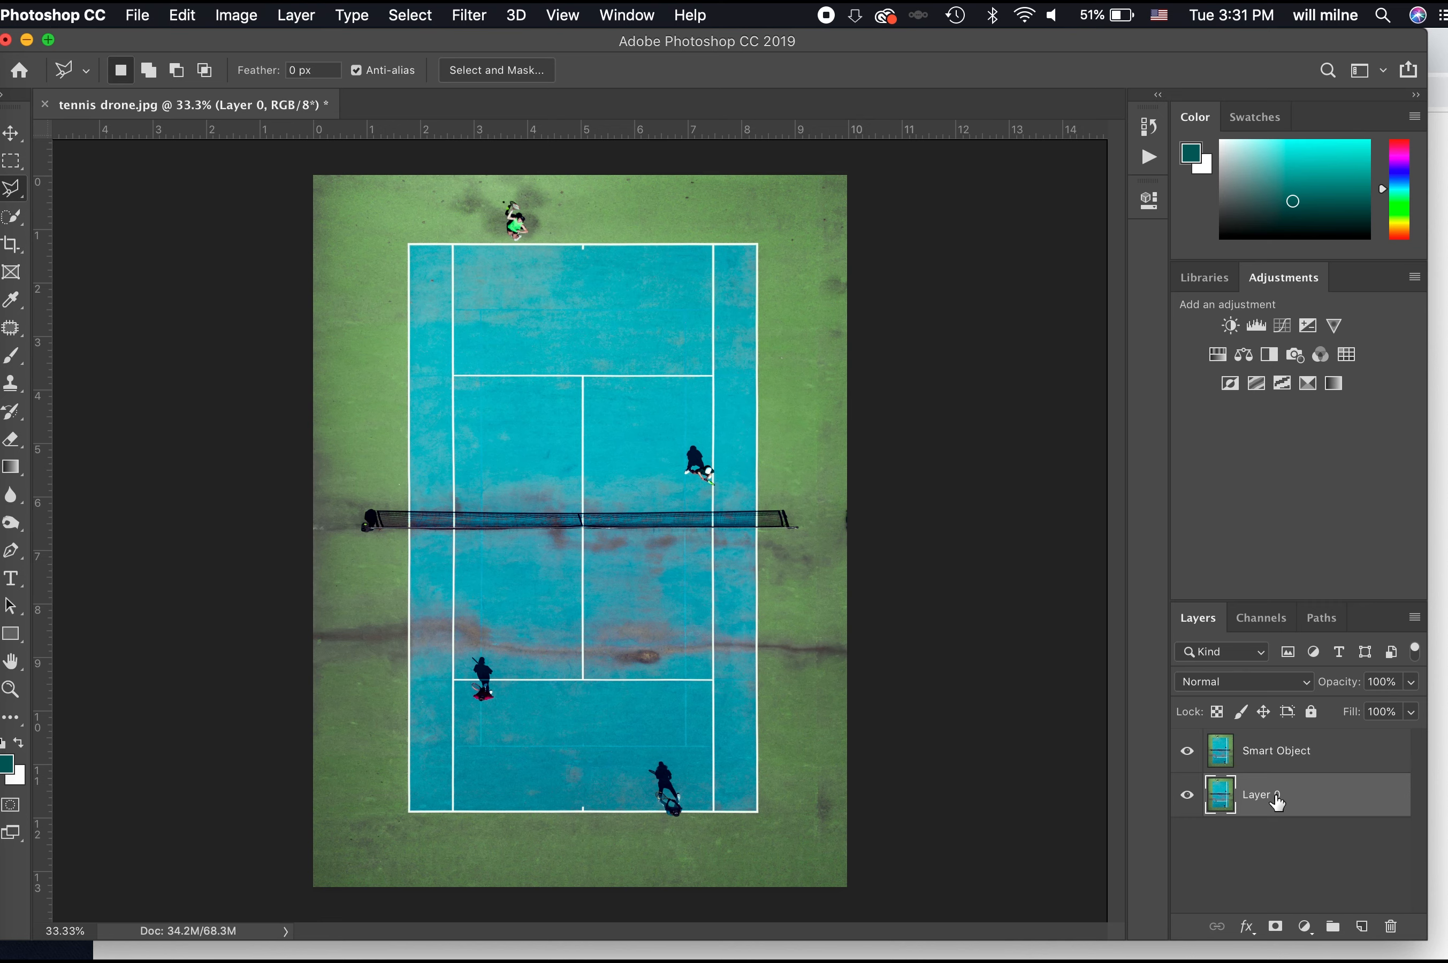
pyautogui.doubleClick(1278, 802)
pyautogui.write('Regular Layer')
pyautogui.press('Return')
pyautogui.click(1298, 874)
# - Convert the layer named Smart Object into an actual smart object
pyautogui.click(1314, 748)
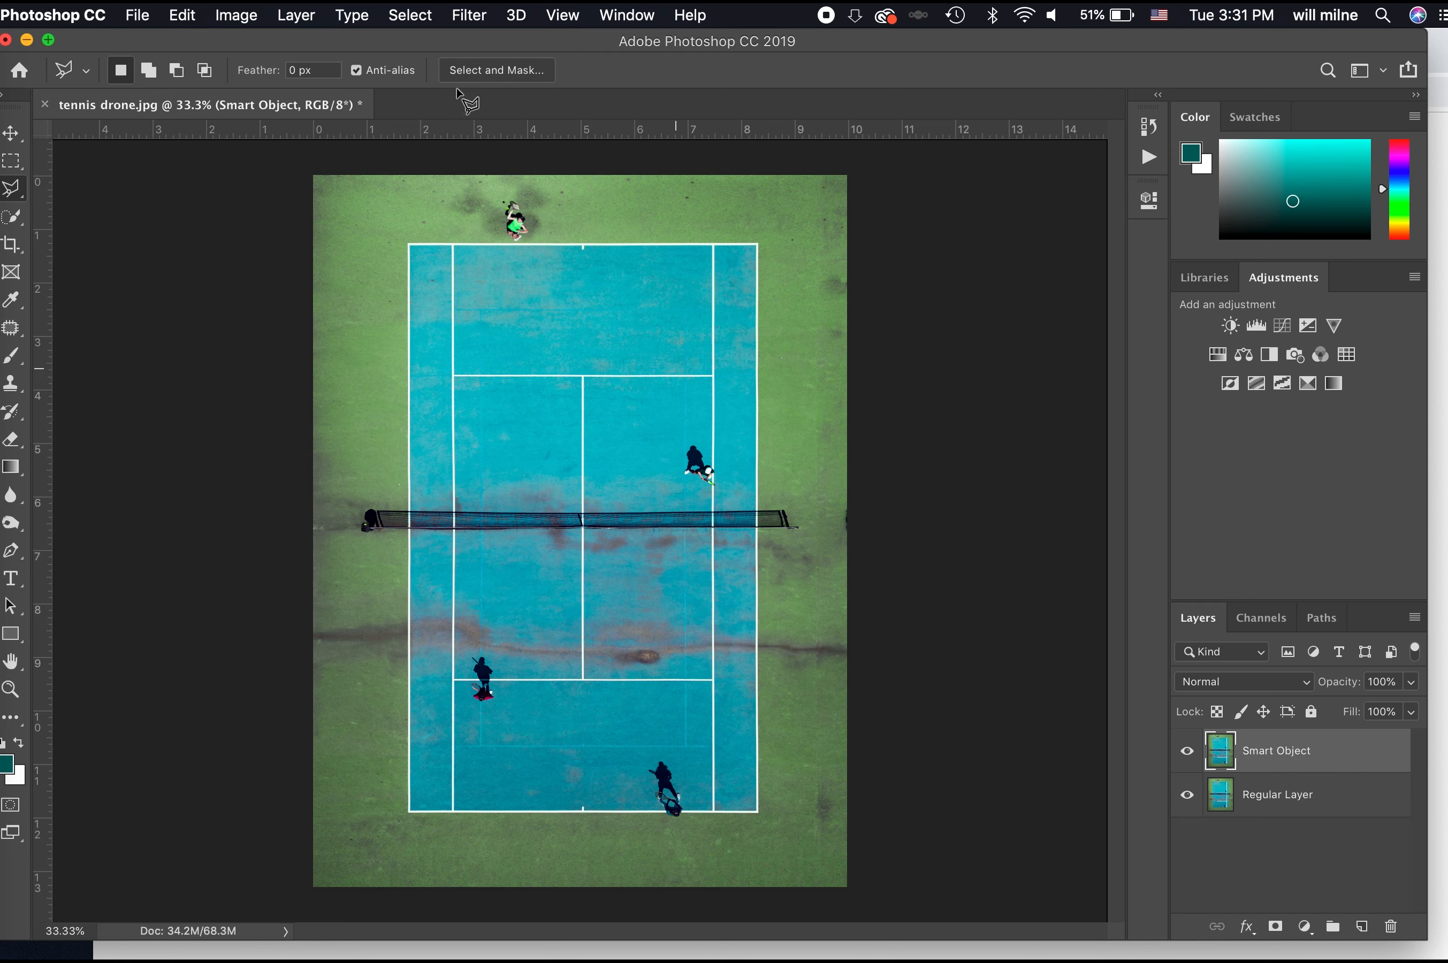
pyautogui.press('super+Tab')
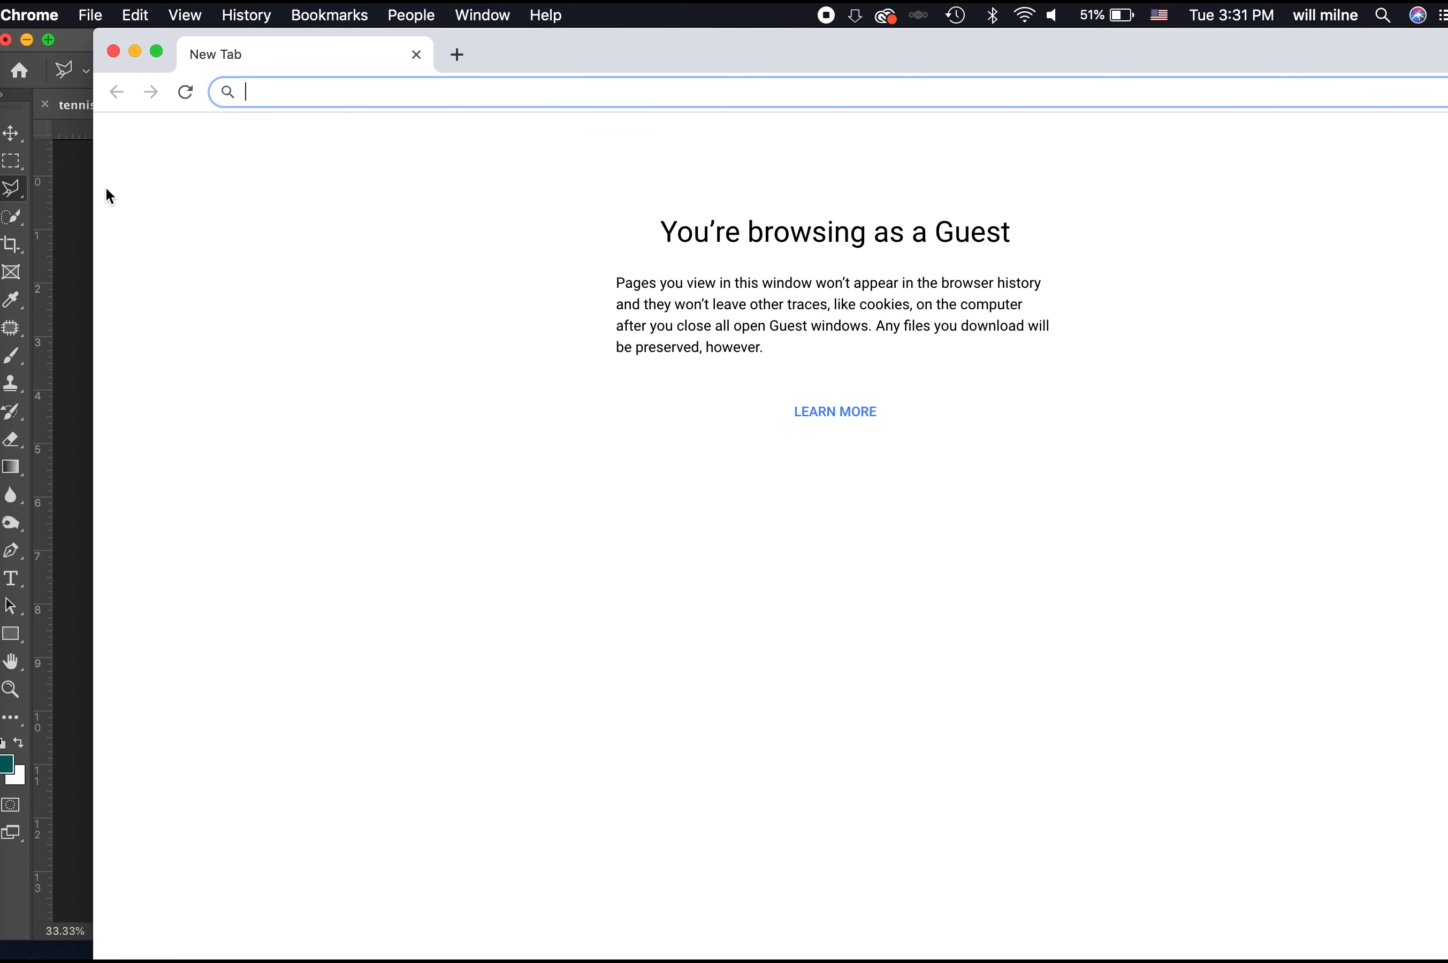
pyautogui.click(66, 183)
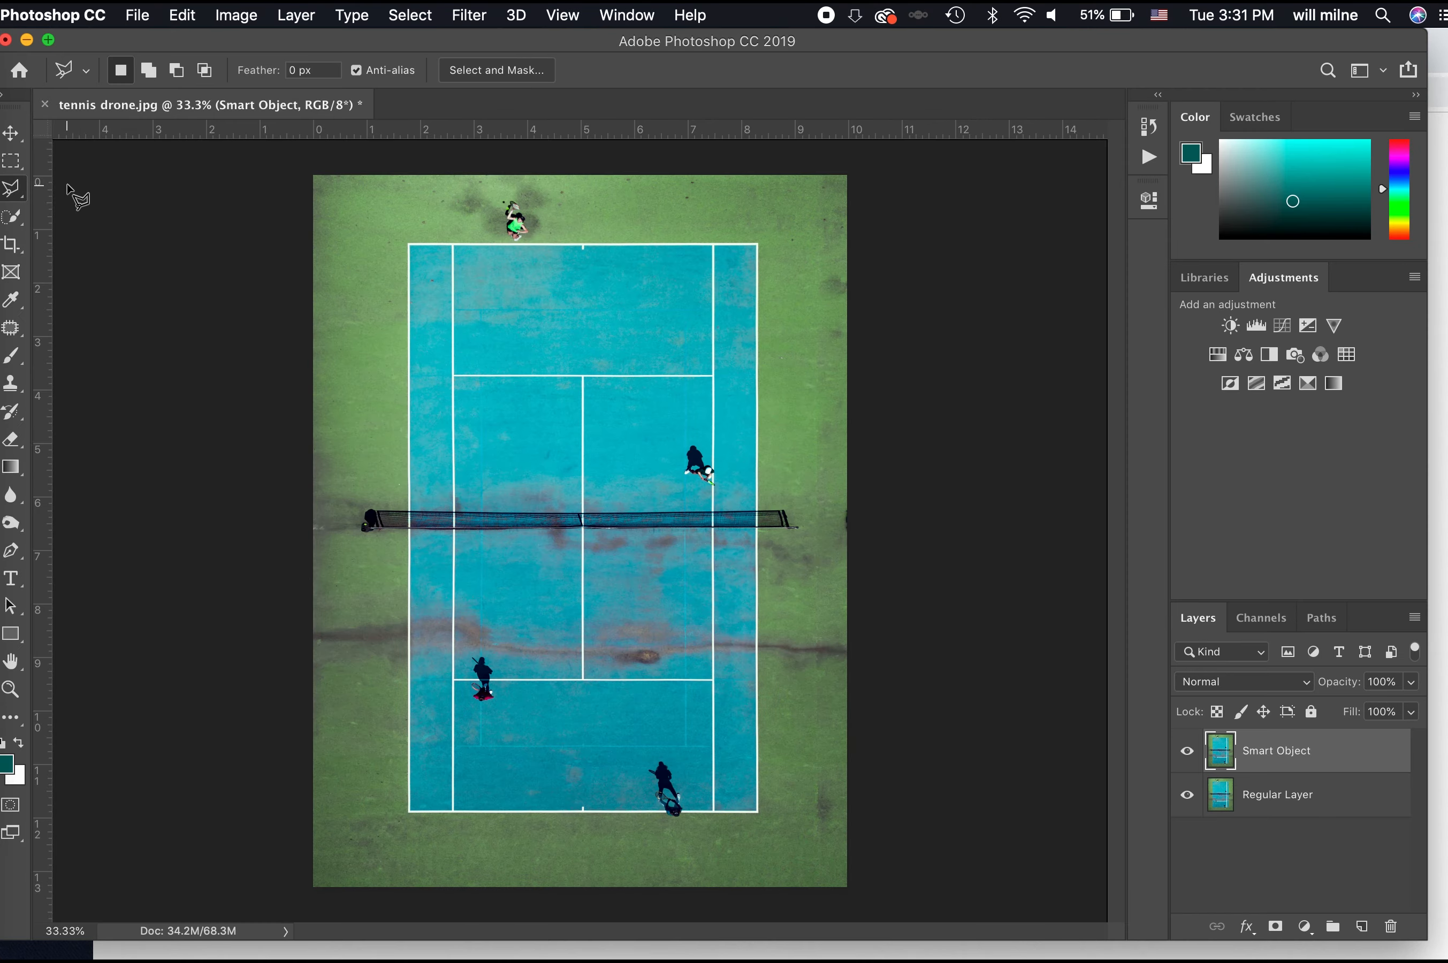
pyautogui.click(305, 12)
pyautogui.moveTo(417, 436)
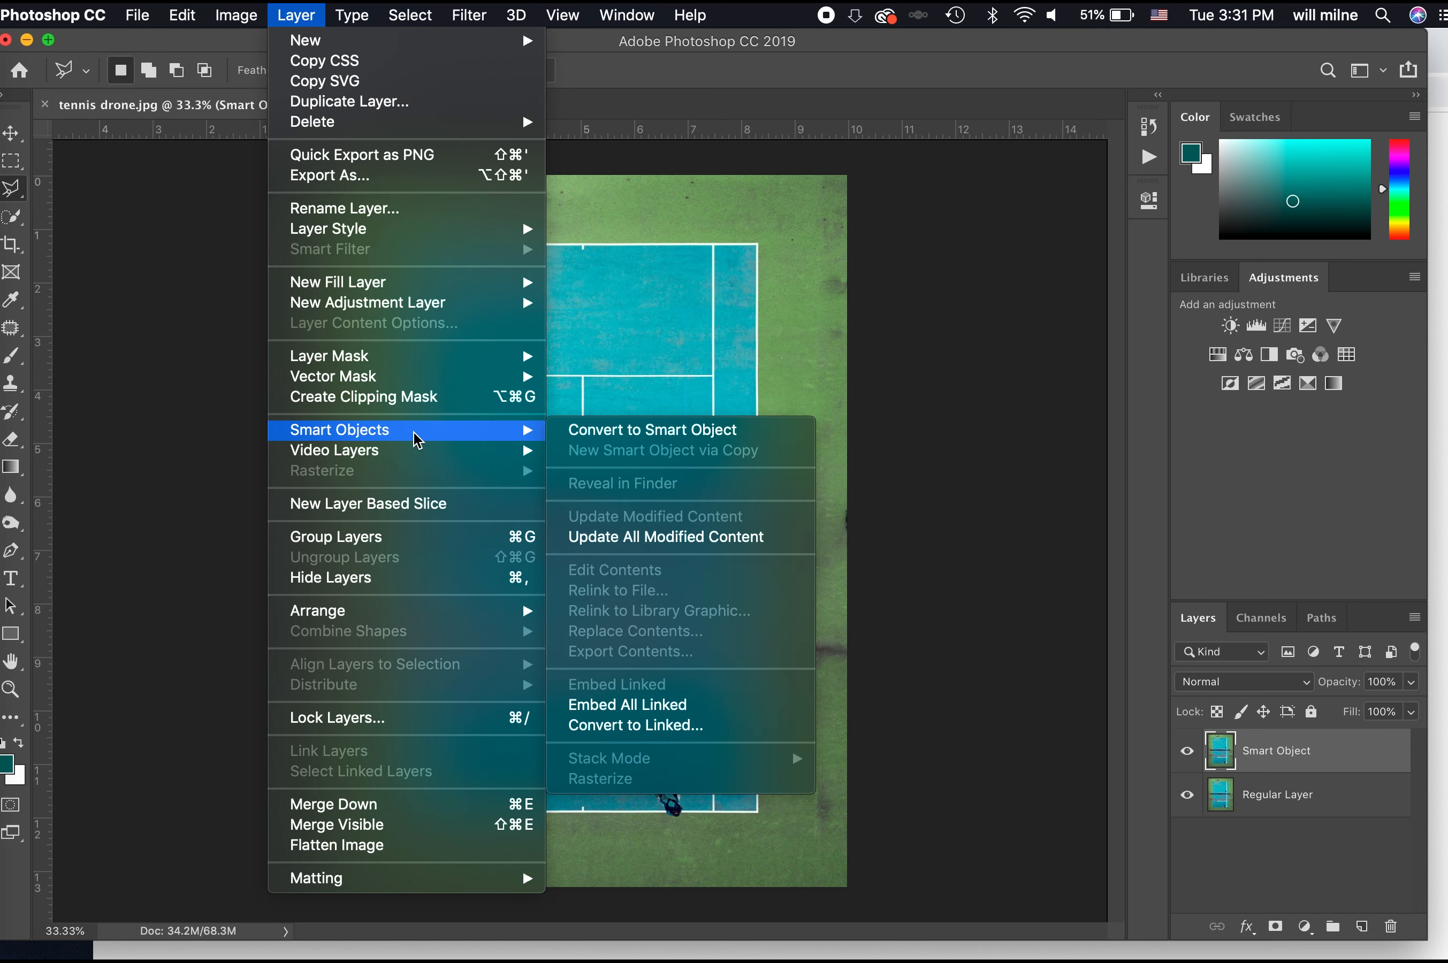
pyautogui.click(640, 429)
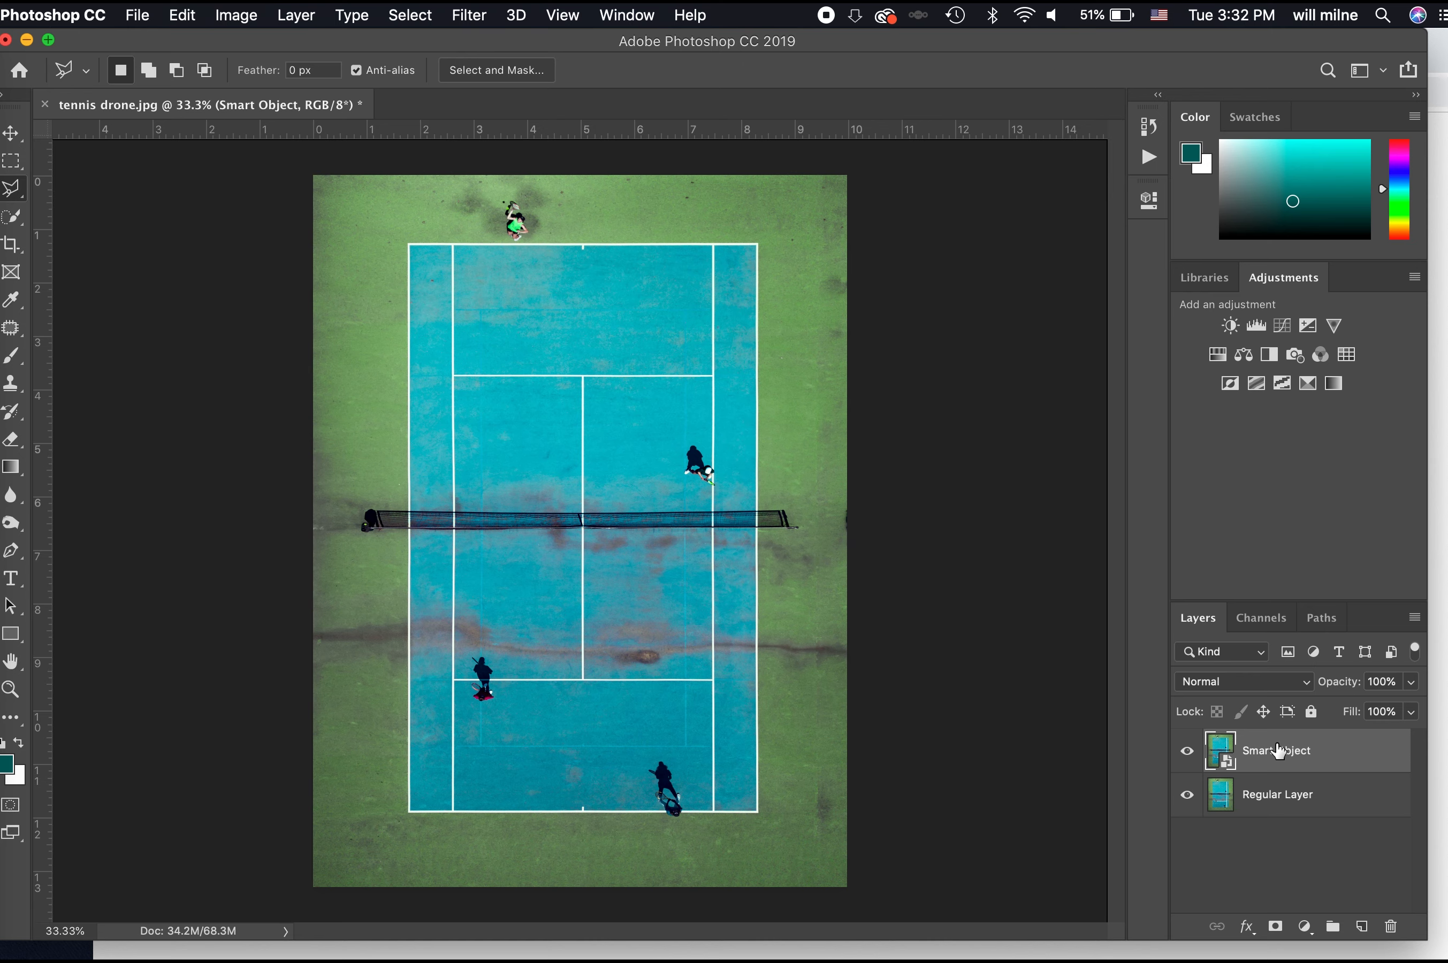
# - Select both layers and scale them down together to a tiny thumbnail in the canvas's lower-left corner
pyautogui.keyDown('shift'); pyautogui.click(1295, 797); pyautogui.keyUp('shift')
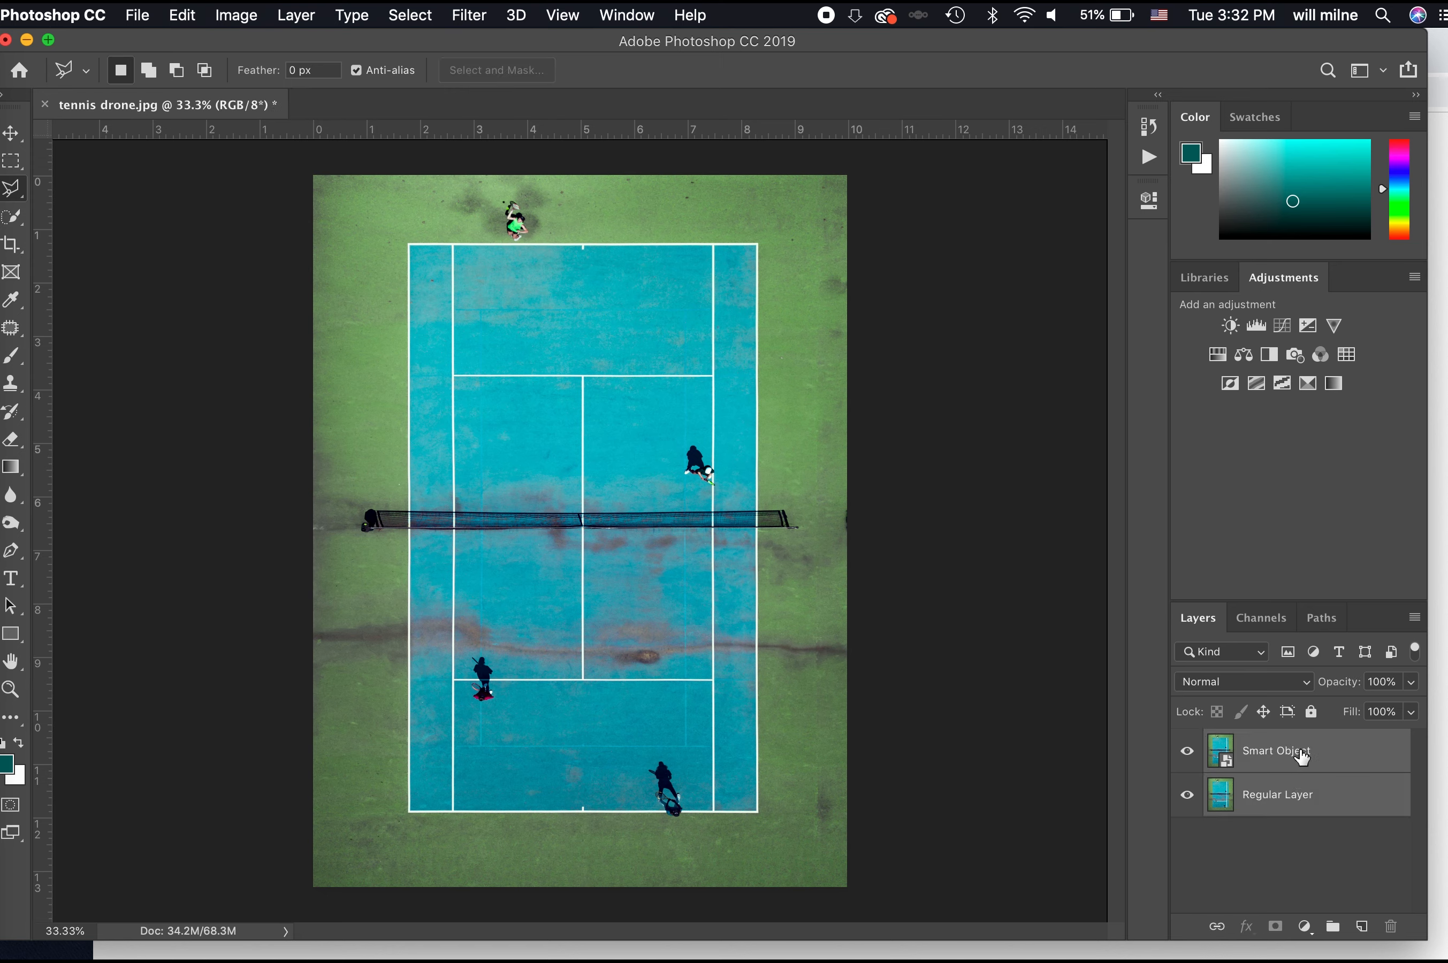
pyautogui.click(1188, 750)
pyautogui.press('super+equal')
pyautogui.press('super+equal')
pyautogui.press('super+equal')
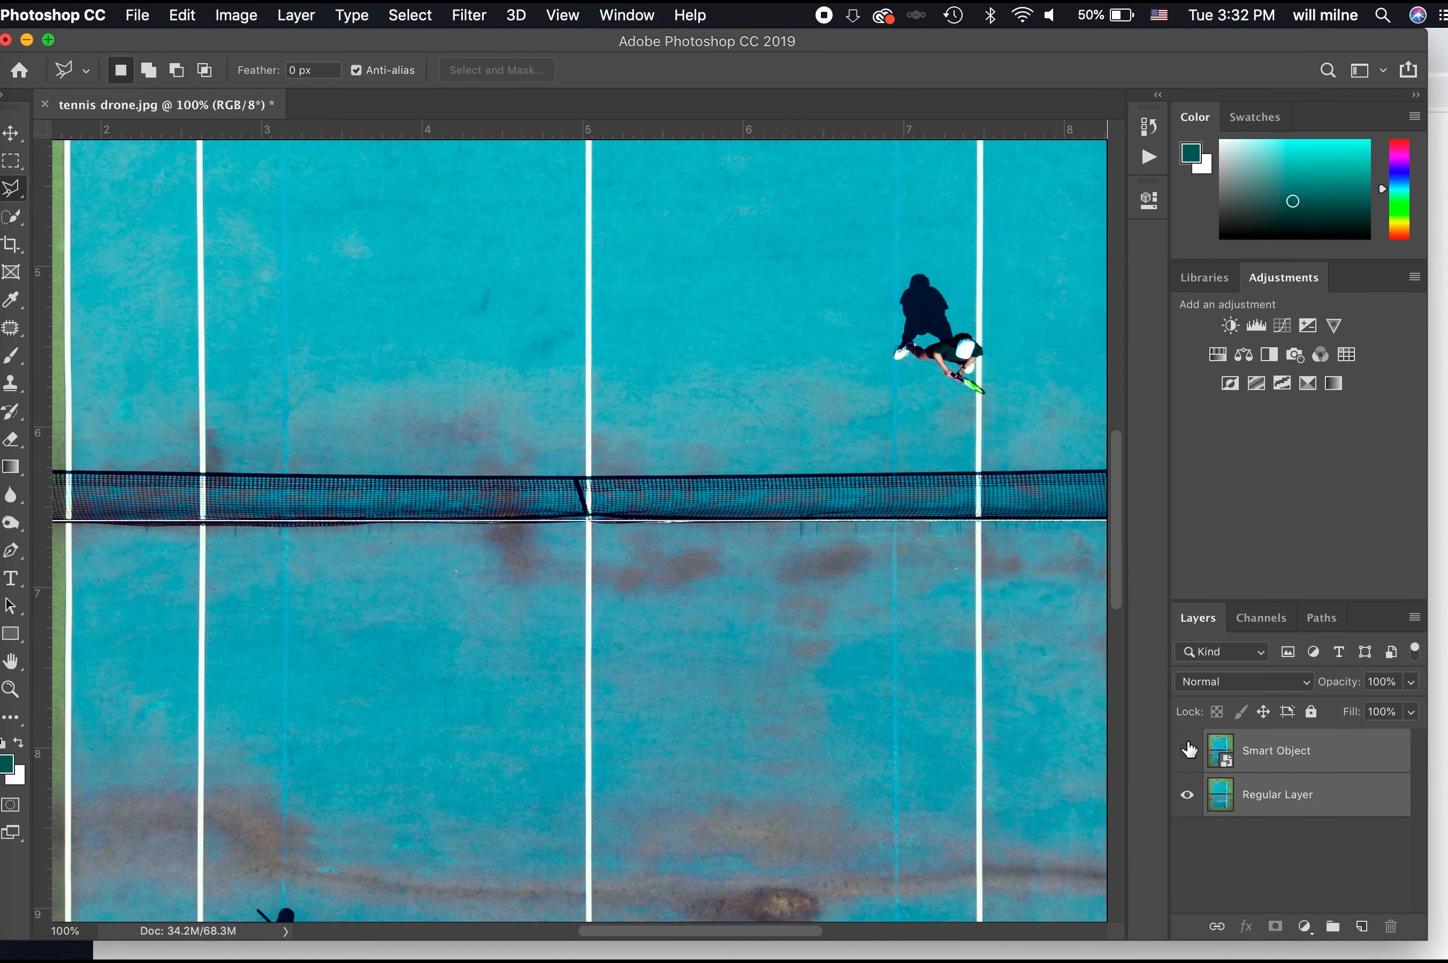
pyautogui.press('super+minus')
pyautogui.press('super+minus')
pyautogui.press('super+minus')
pyautogui.press('super+minus')
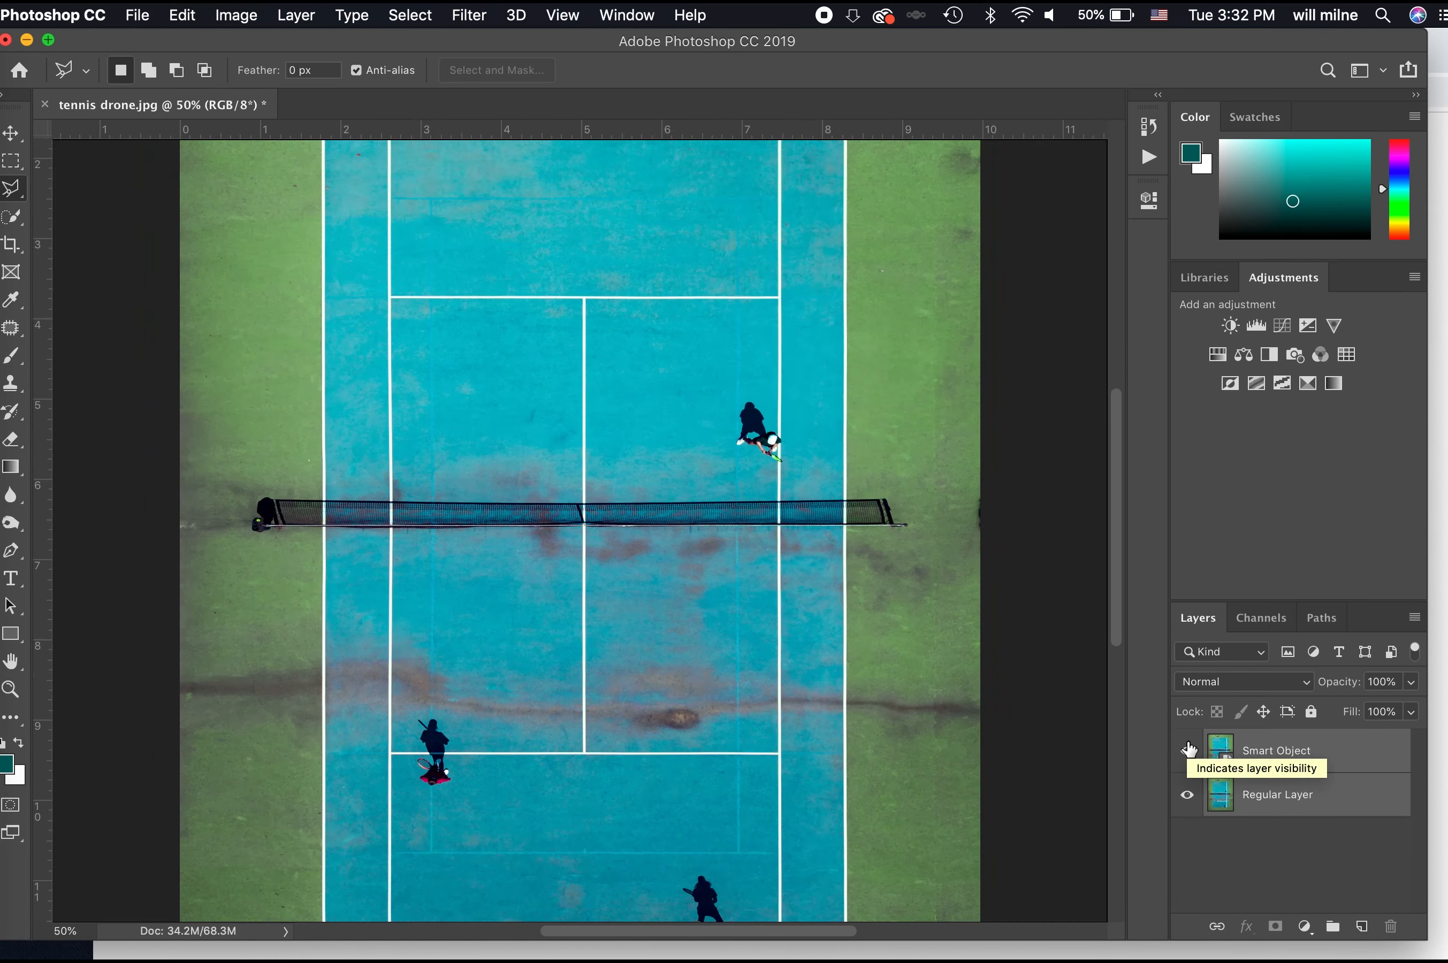
pyautogui.press('super+t')
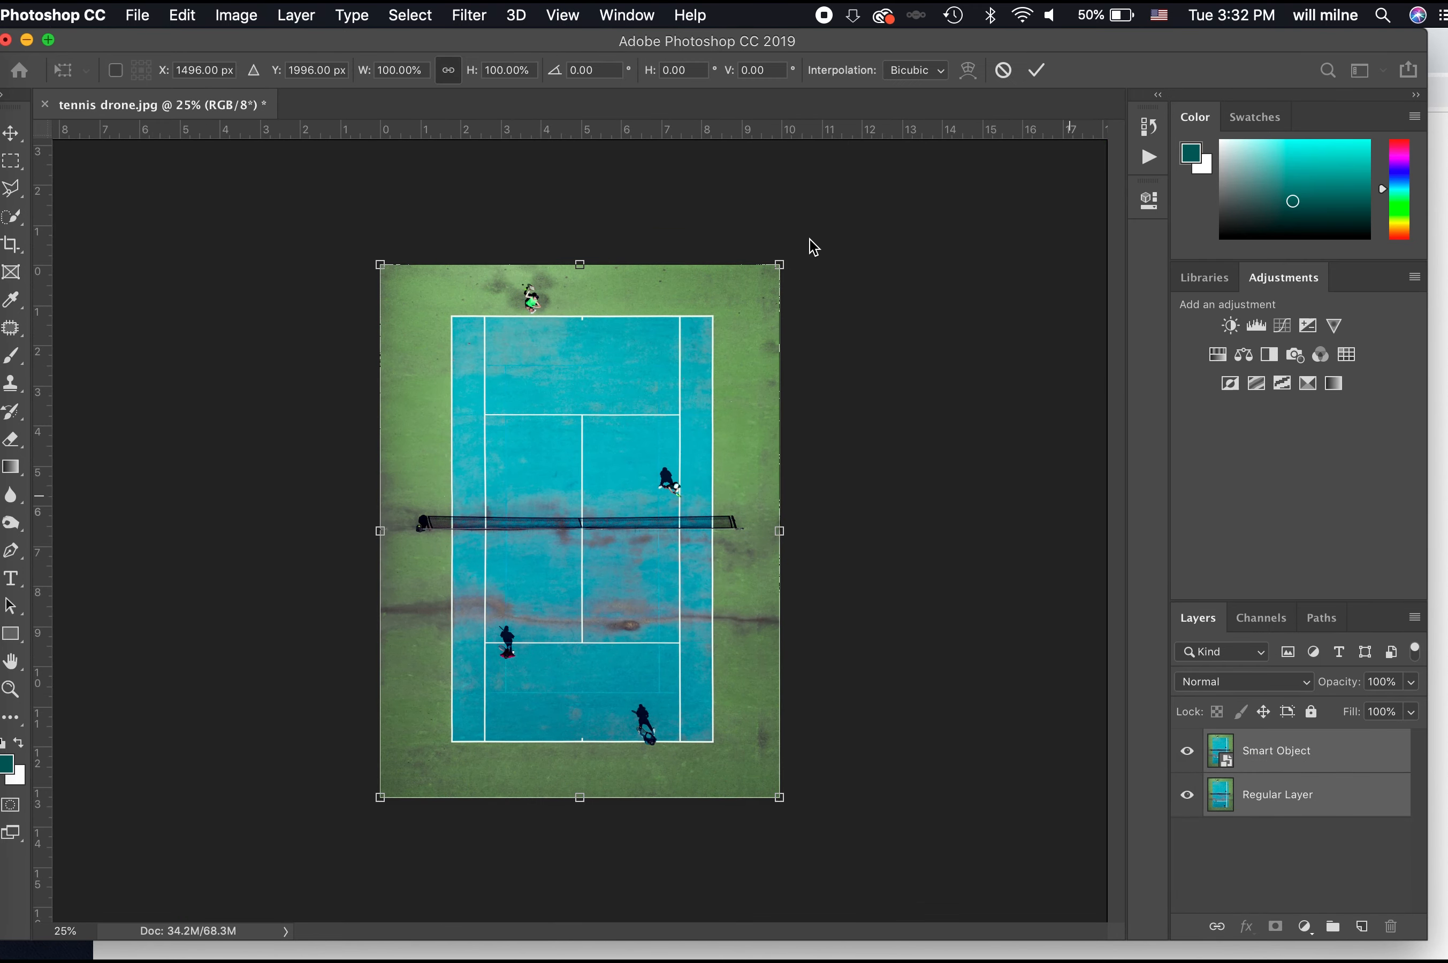
pyautogui.moveTo(779, 262); pyautogui.dragTo(314, 734)
pyautogui.press('Return')
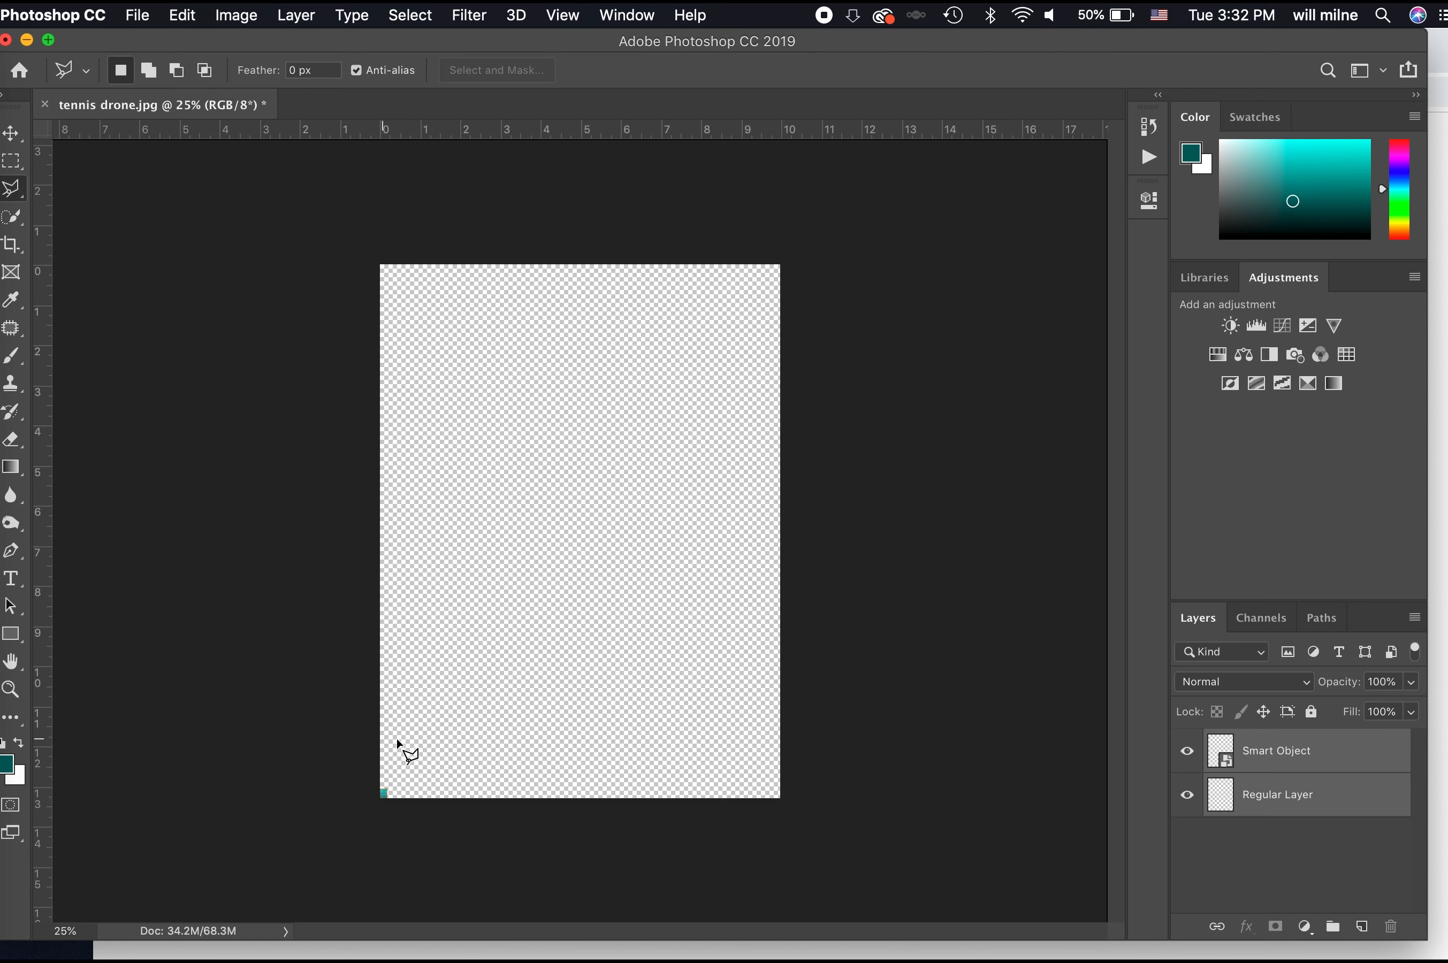
# - Examine the shrunken layers up close in the canvas's lower-left corner
pyautogui.press('super+plus')
pyautogui.press('super+plus')
pyautogui.press('super+plus')
pyautogui.scroll(-9, 424, 782)
pyautogui.hscroll(-3, 424, 782)
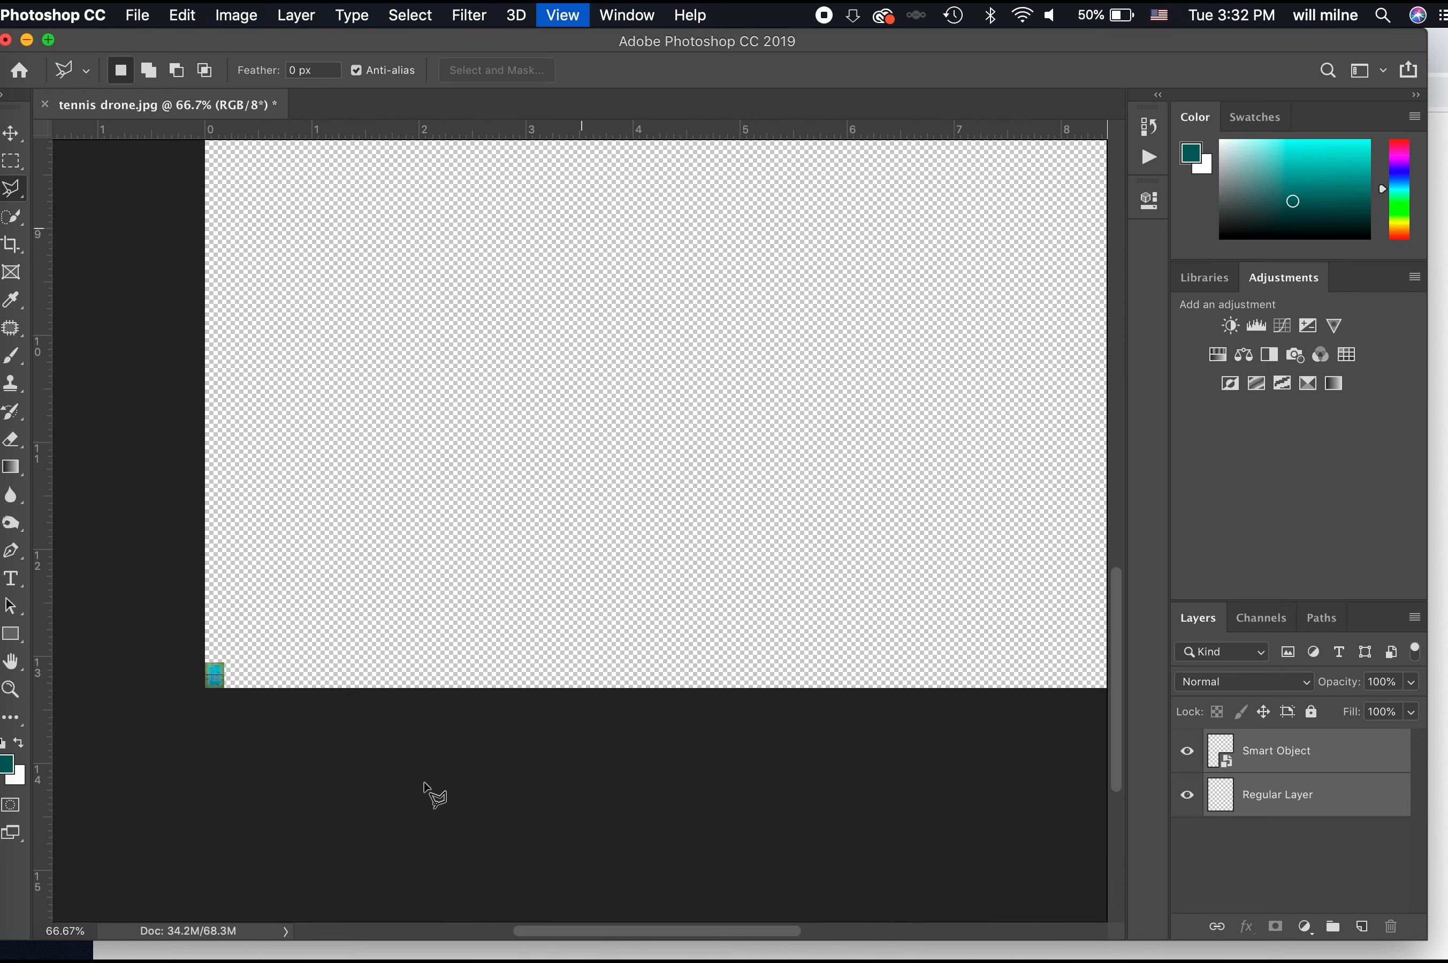
pyautogui.press('super+minus')
pyautogui.press('super+minus')
pyautogui.press('super+minus')
pyautogui.press('super+minus')
pyautogui.press('super+minus')
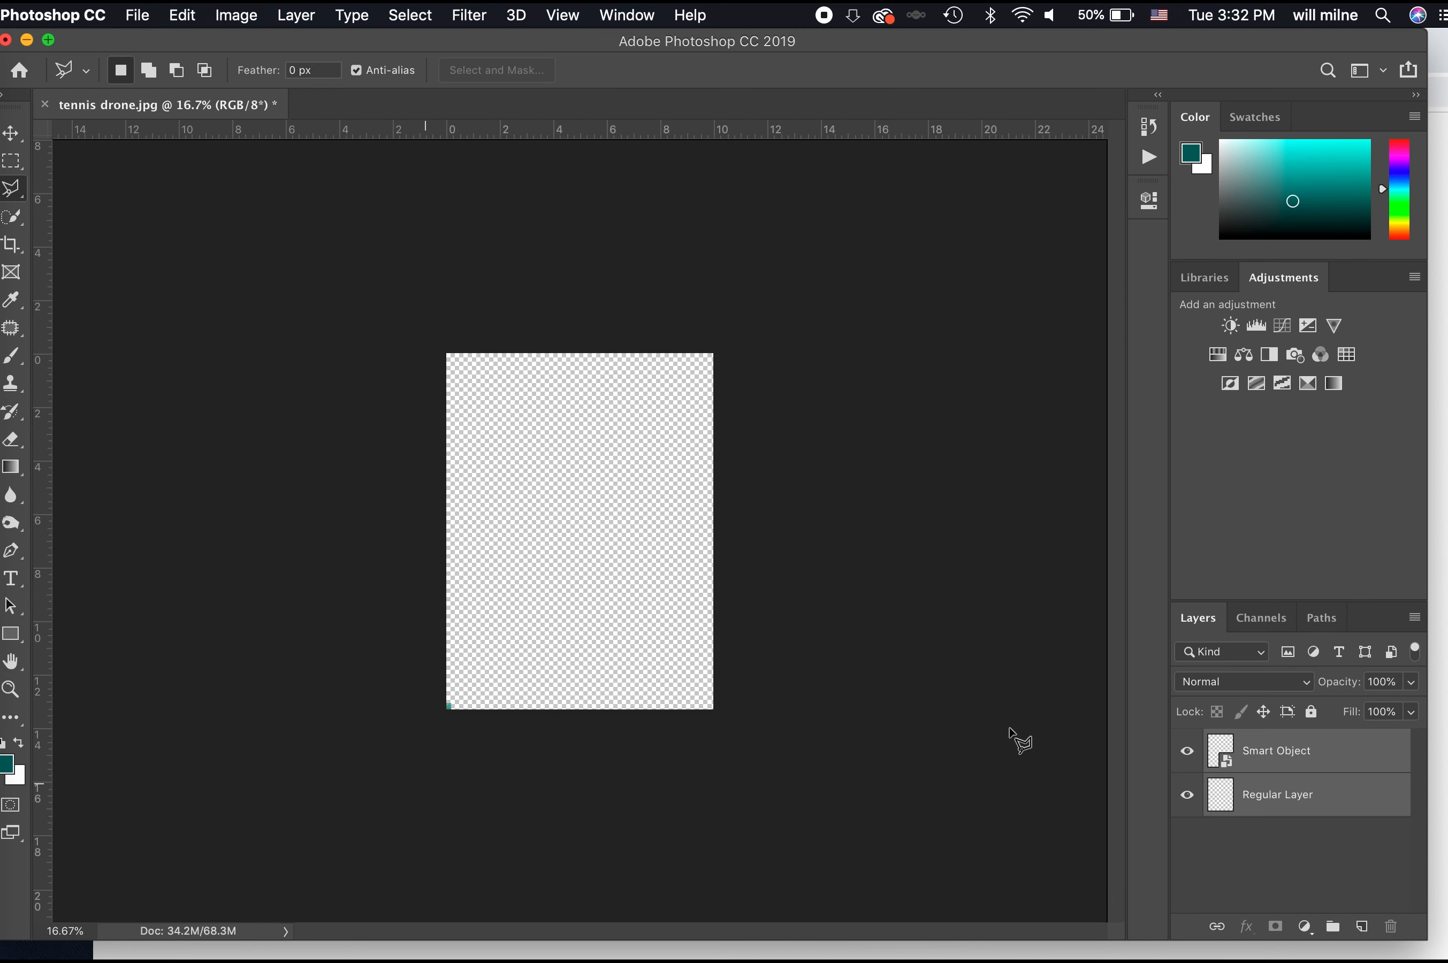
# - Scale both shrunken layers back up together to fill the whole canvas
pyautogui.press('super+t')
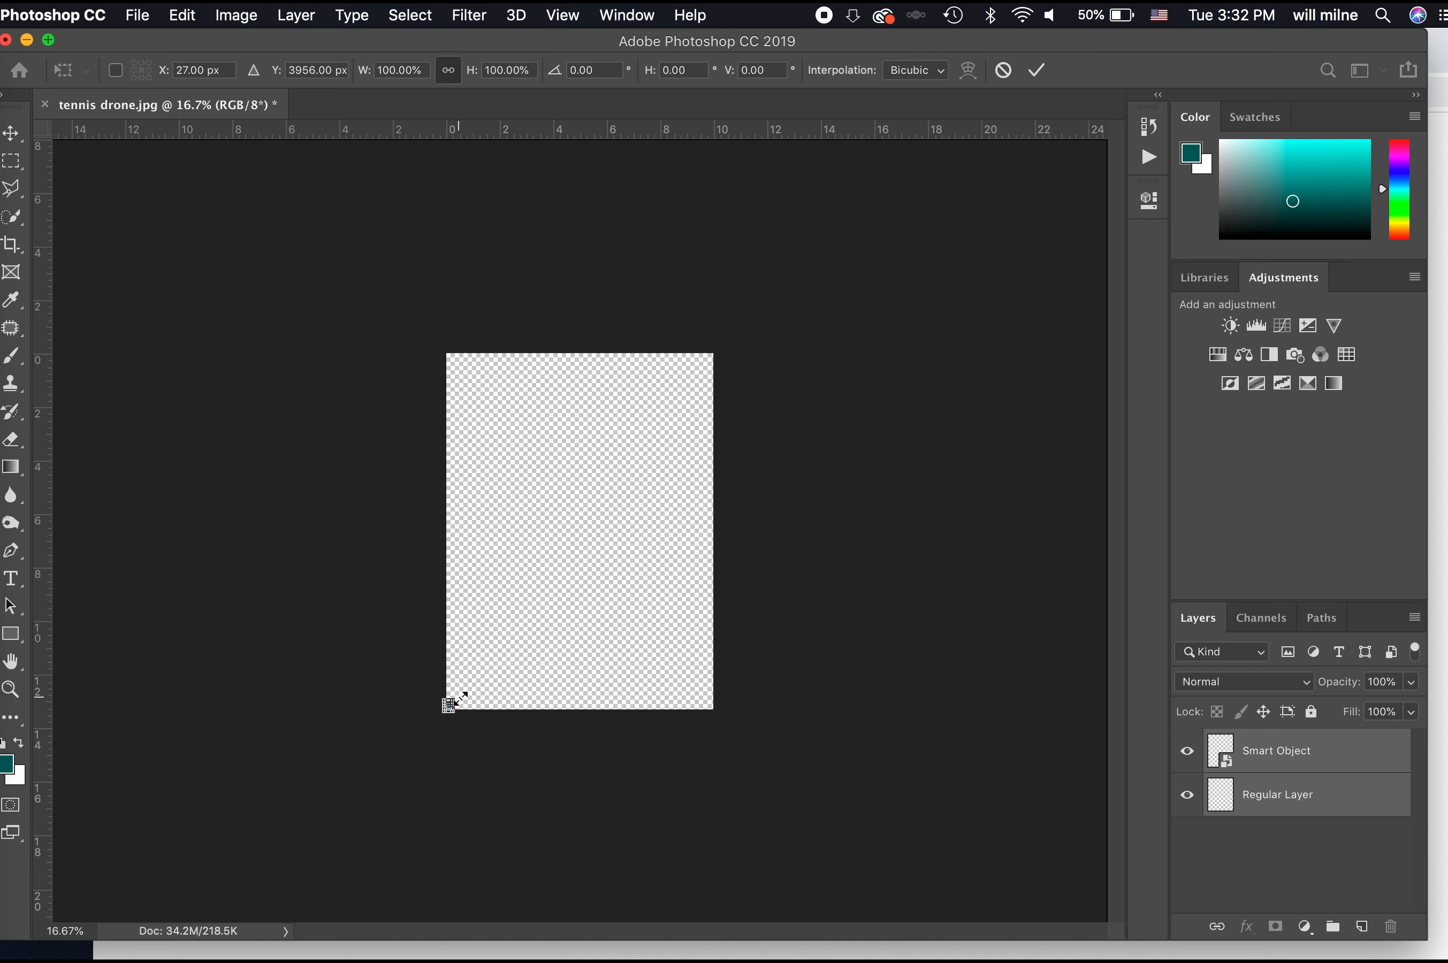
pyautogui.moveTo(458, 695); pyautogui.dragTo(715, 353)
pyautogui.click(1038, 70)
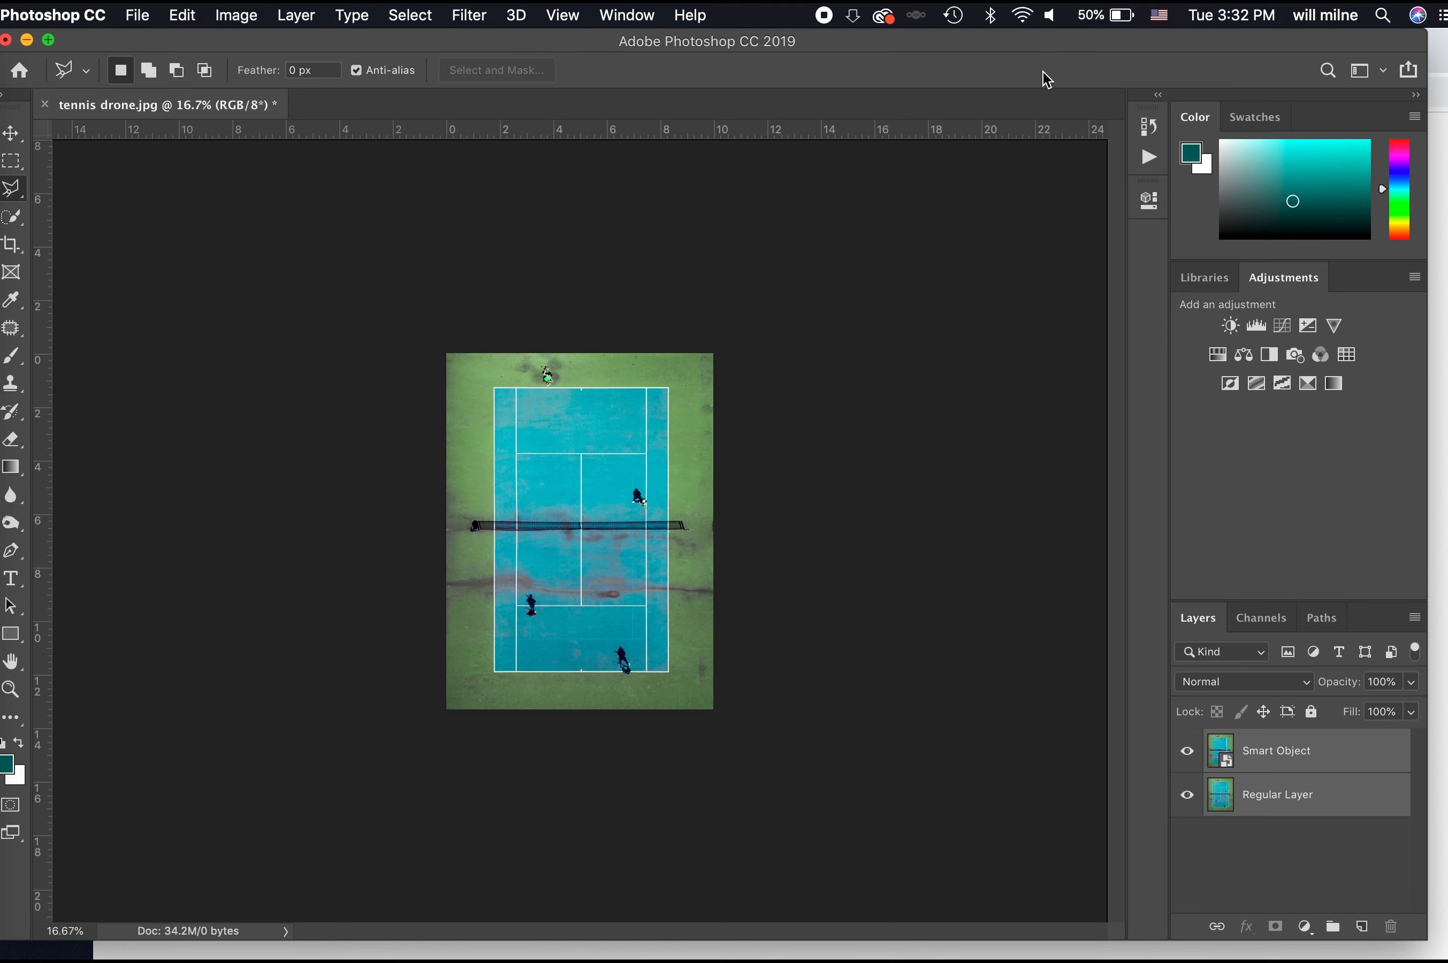
# - Select the Smart Object layer and examine its image detail at 100% across the court, net, players and corners
pyautogui.press('super+equal')
pyautogui.press('super+equal')
pyautogui.press('super+equal')
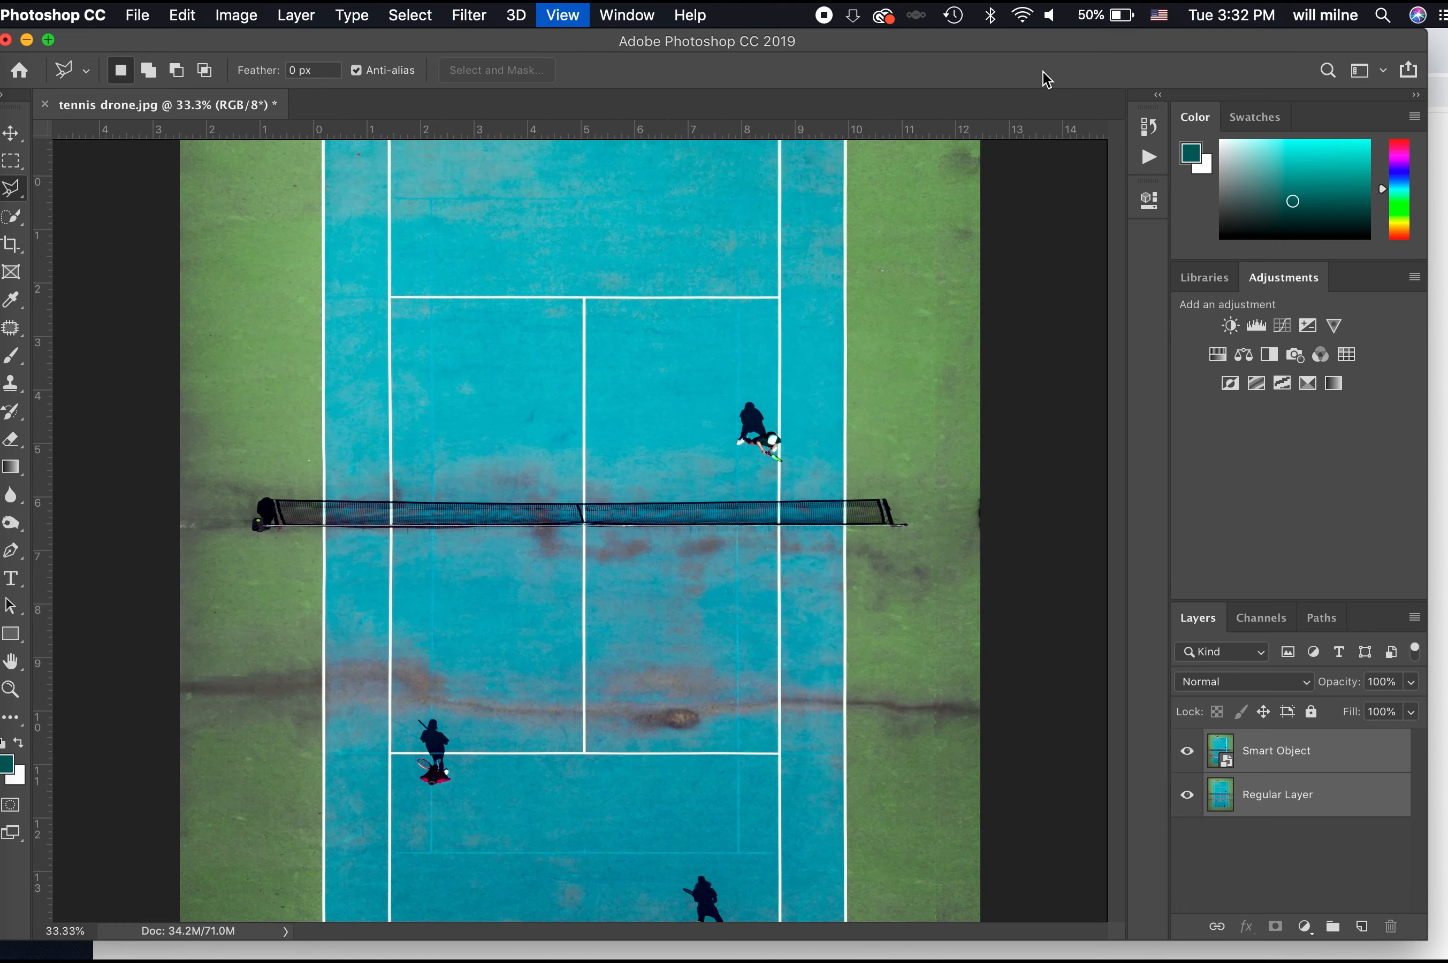
pyautogui.click(1286, 761)
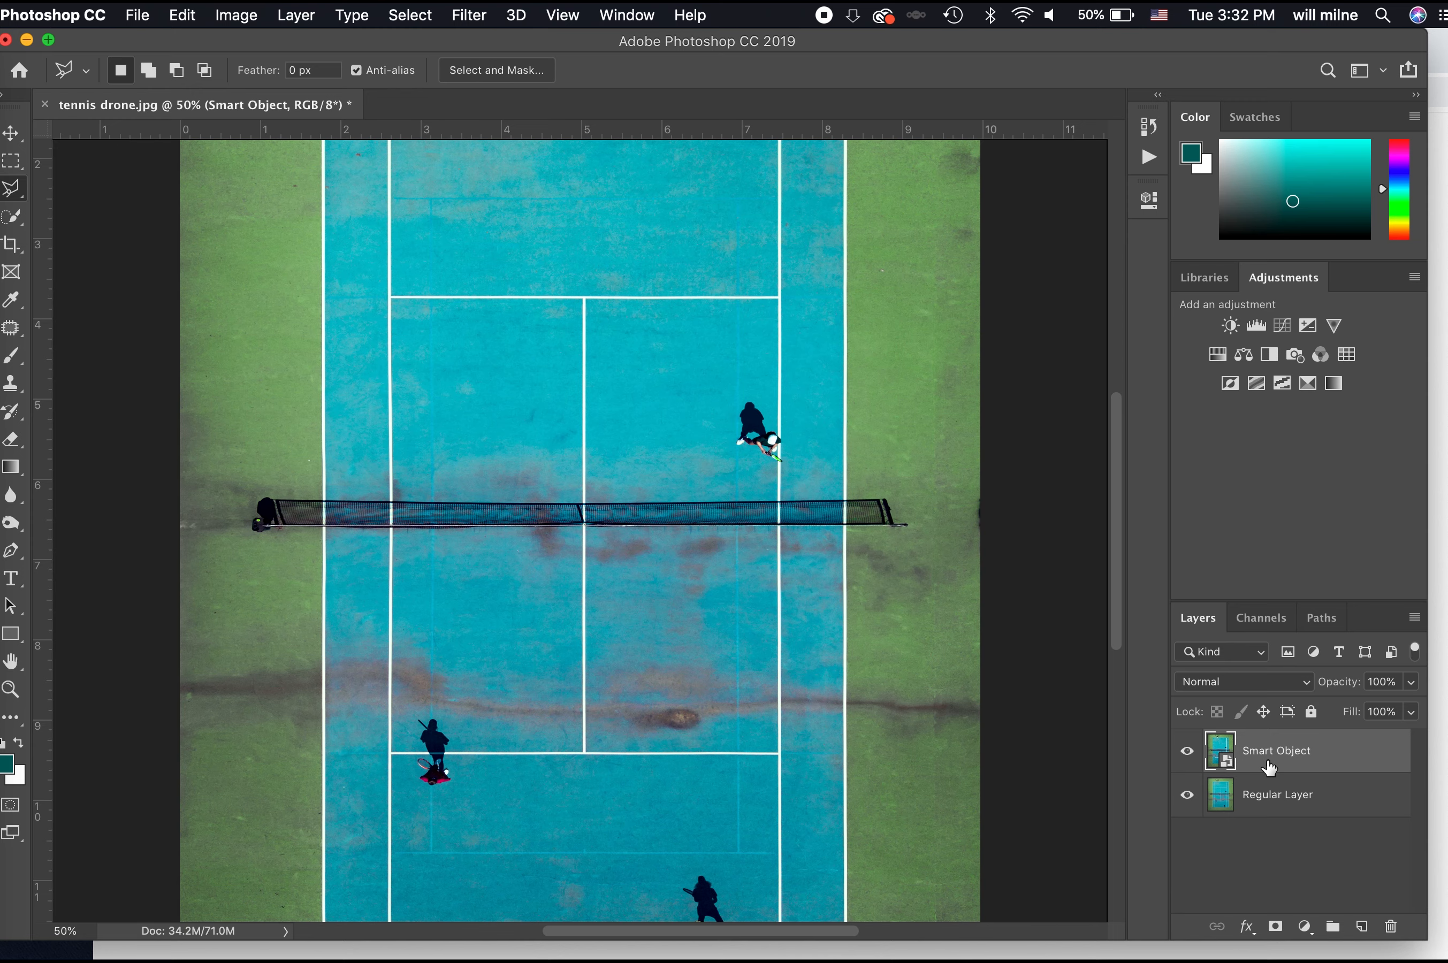
pyautogui.press('super+equal')
pyautogui.press('super+equal')
pyautogui.hscroll(5, 910, 667)
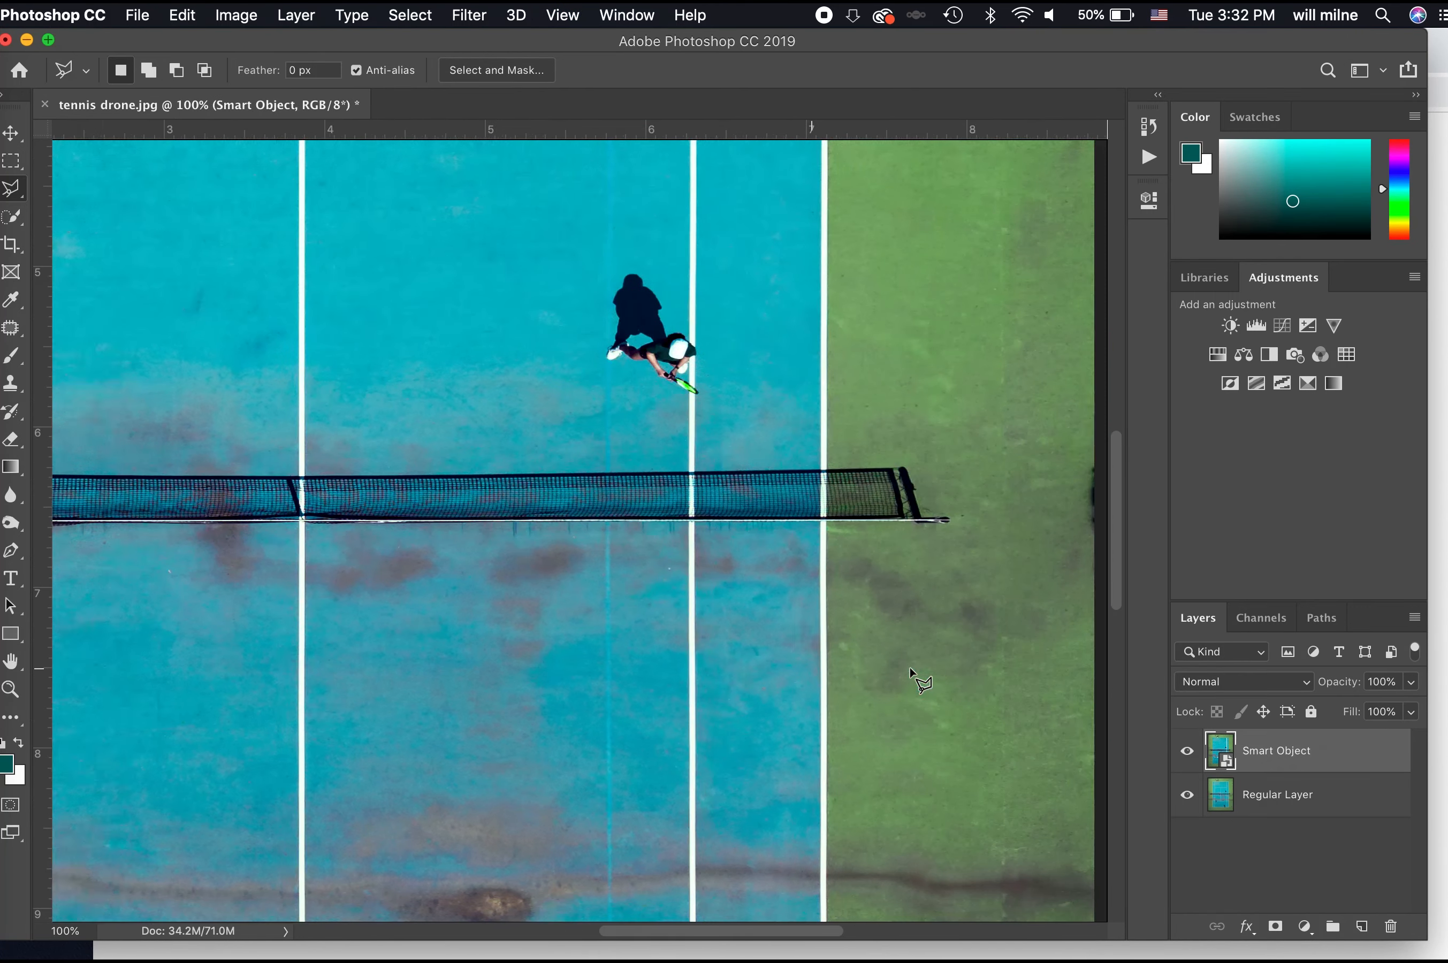
pyautogui.hscroll(5, 909, 668)
pyautogui.scroll(10, 909, 668)
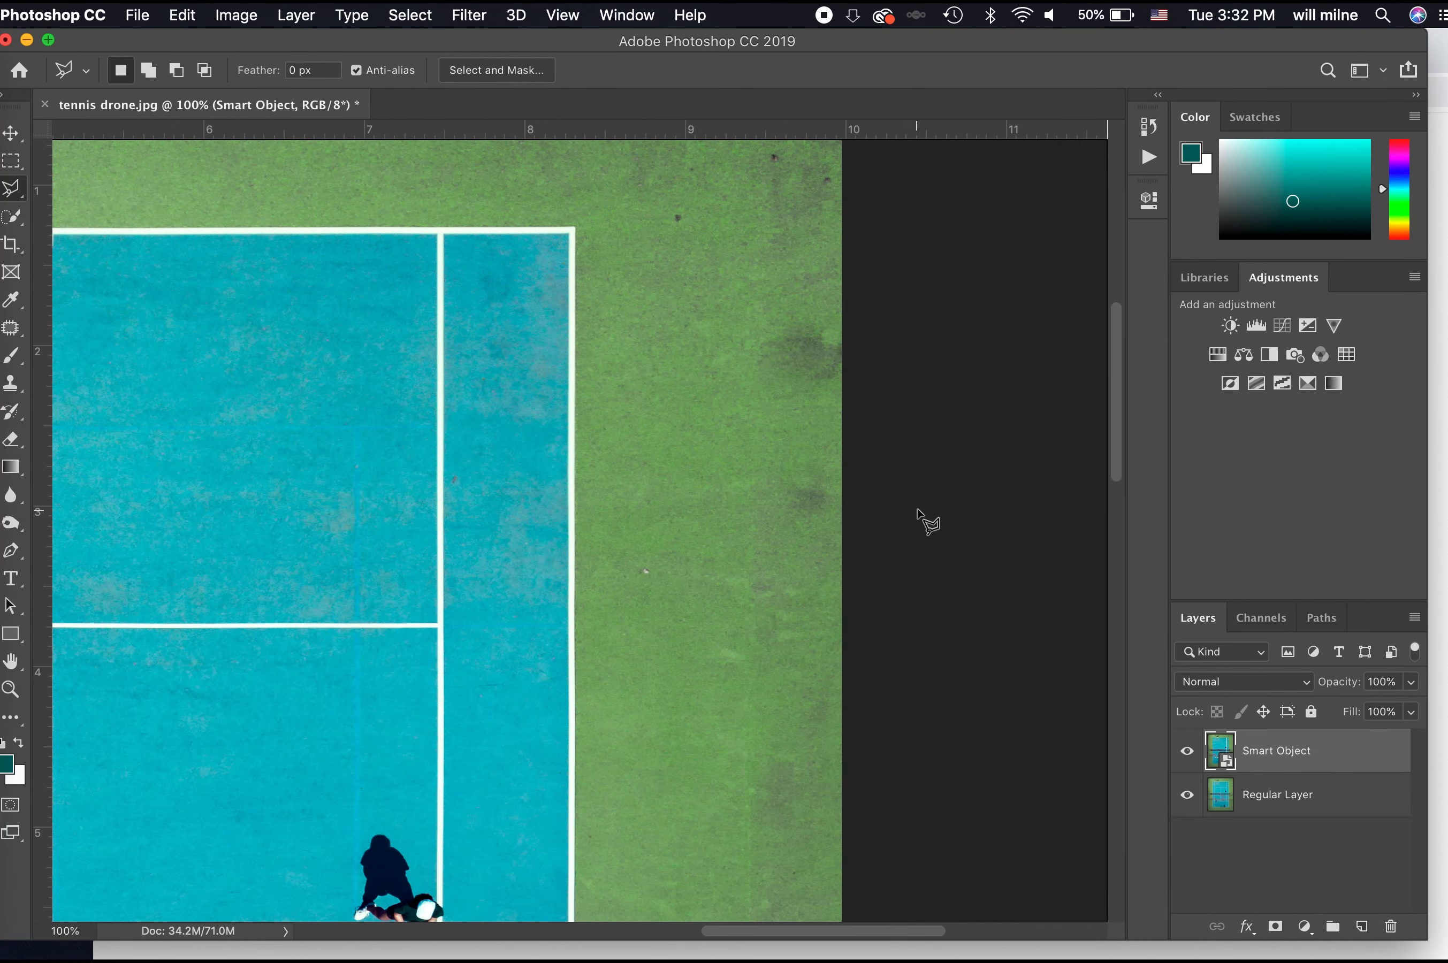
pyautogui.scroll(8, 917, 509)
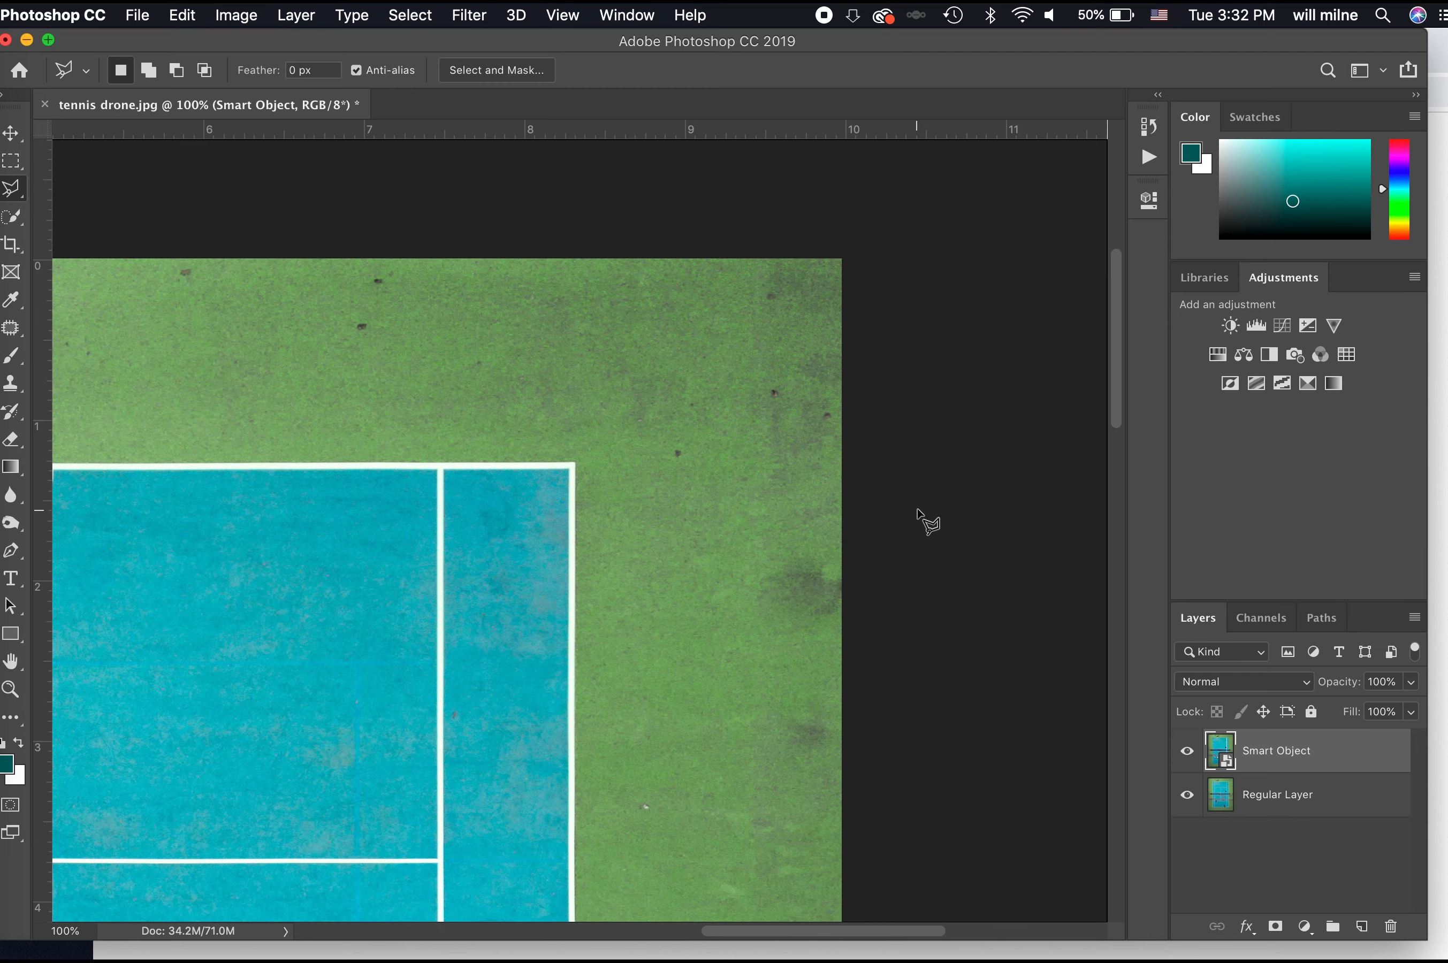
pyautogui.hscroll(-10, 917, 508)
pyautogui.scroll(-20, 778, 527)
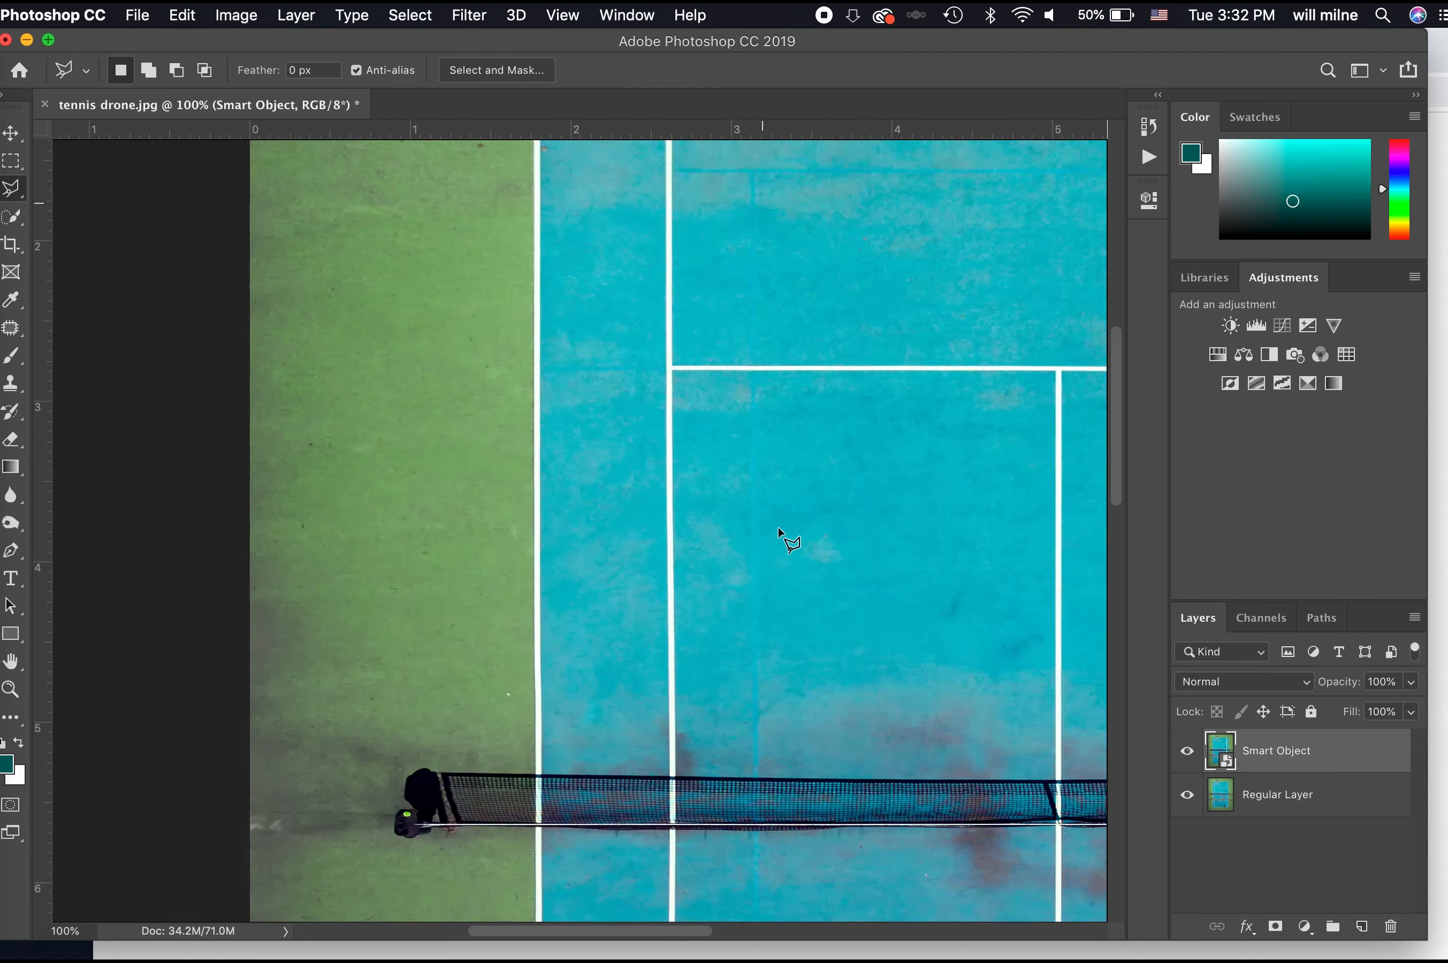
pyautogui.scroll(-3, 778, 527)
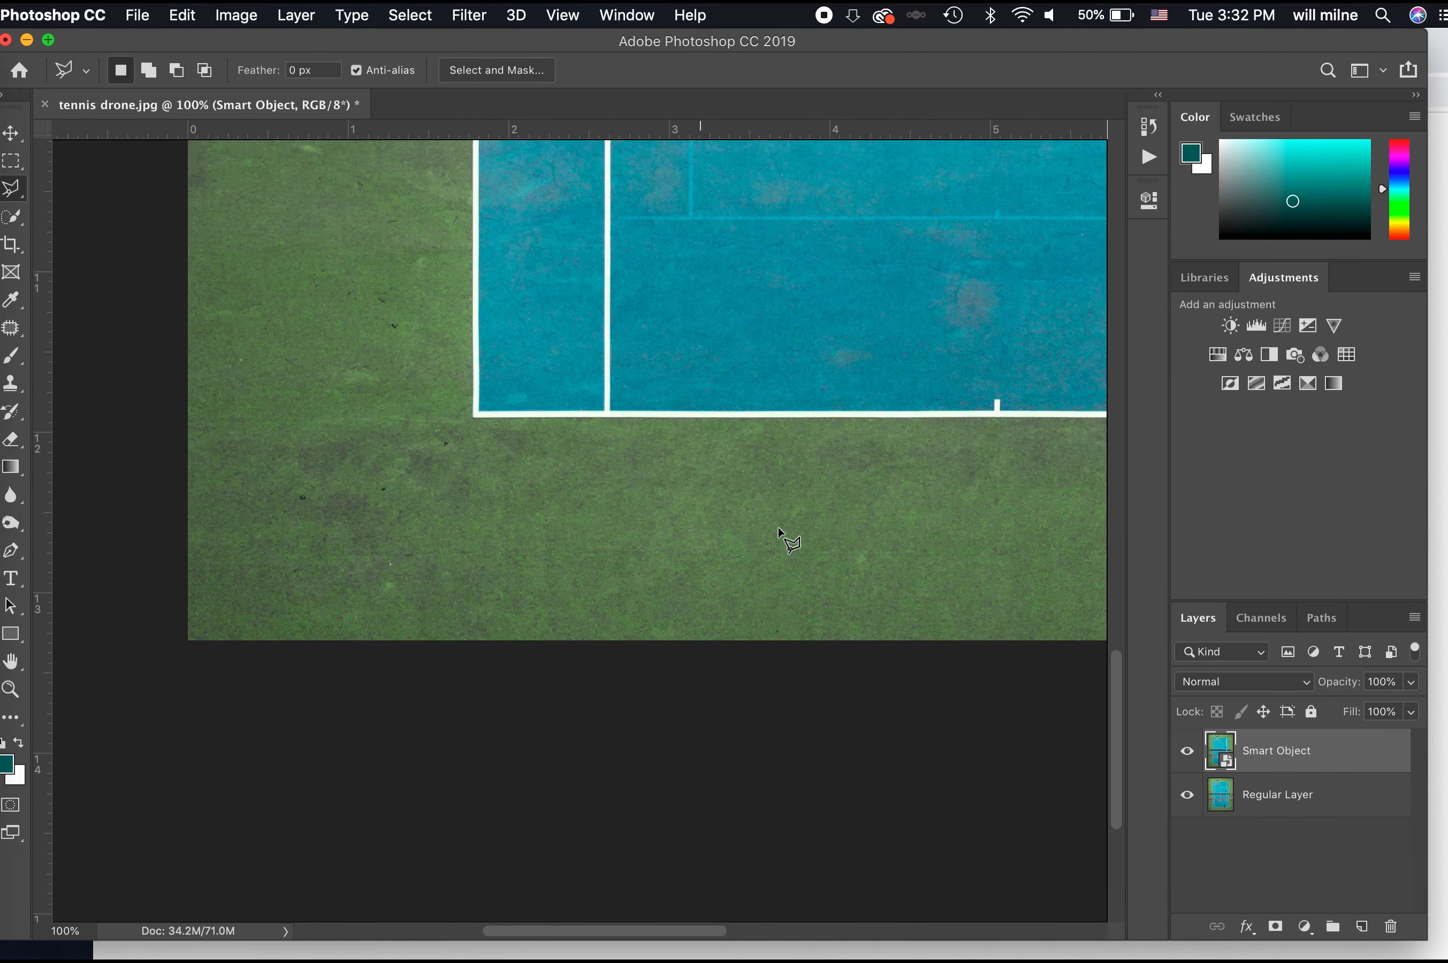
pyautogui.hscroll(20, 778, 527)
pyautogui.scroll(15, 778, 527)
pyautogui.hscroll(-2, 778, 527)
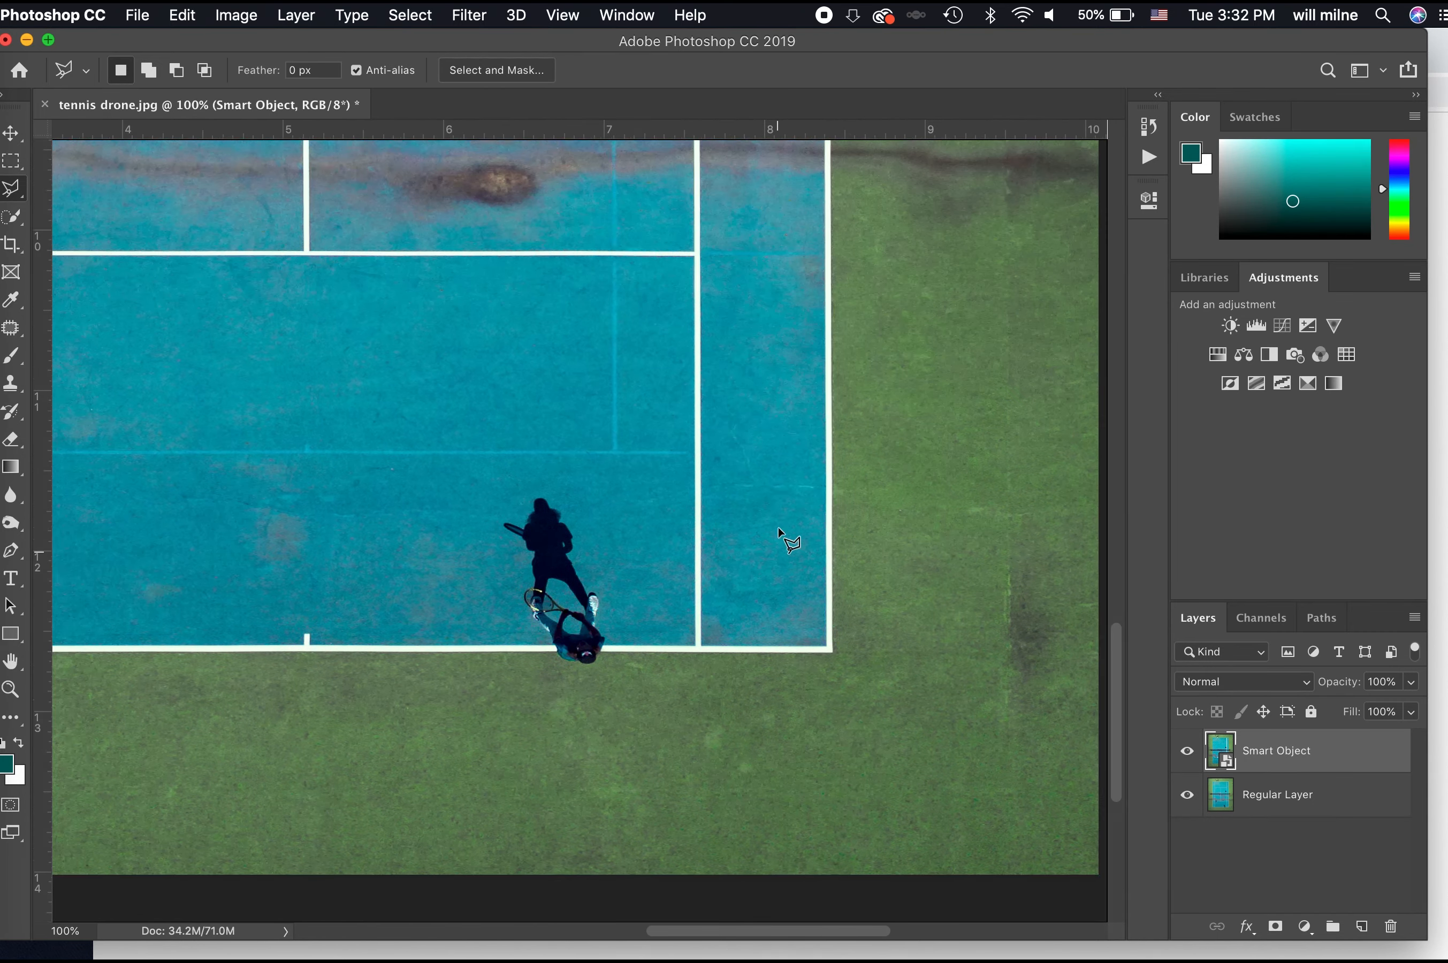
pyautogui.scroll(2, 778, 527)
pyautogui.hscroll(-1, 778, 527)
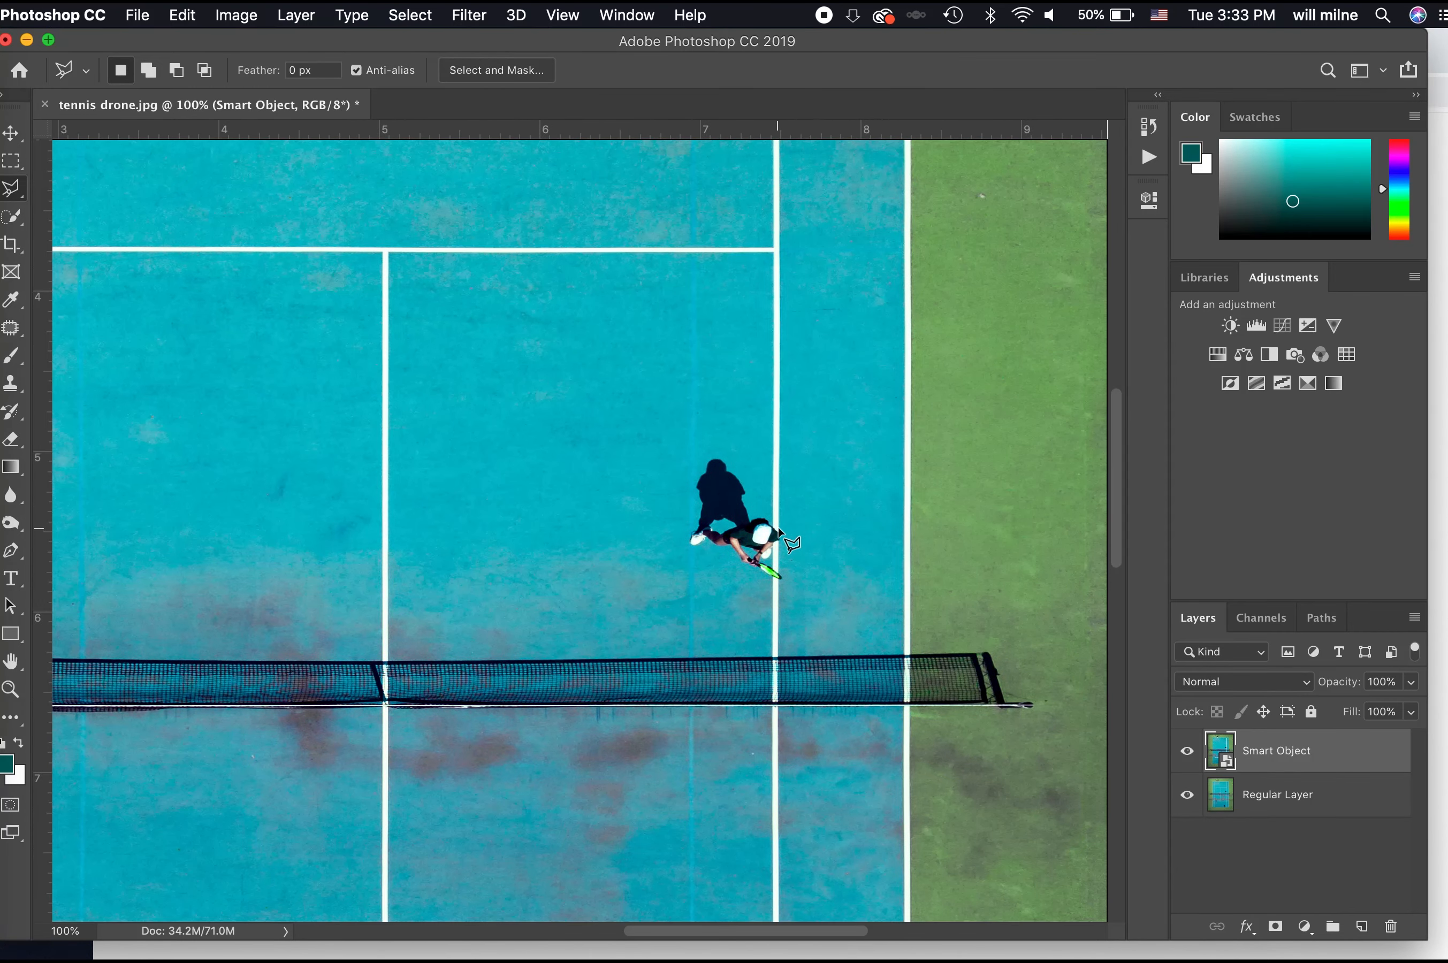
# - Hide the Smart Object layer to examine the rescaled Regular Layer, and show the Smart Object layer again
pyautogui.click(1189, 755)
pyautogui.press('super+minus')
pyautogui.press('super+minus')
pyautogui.press('super+minus')
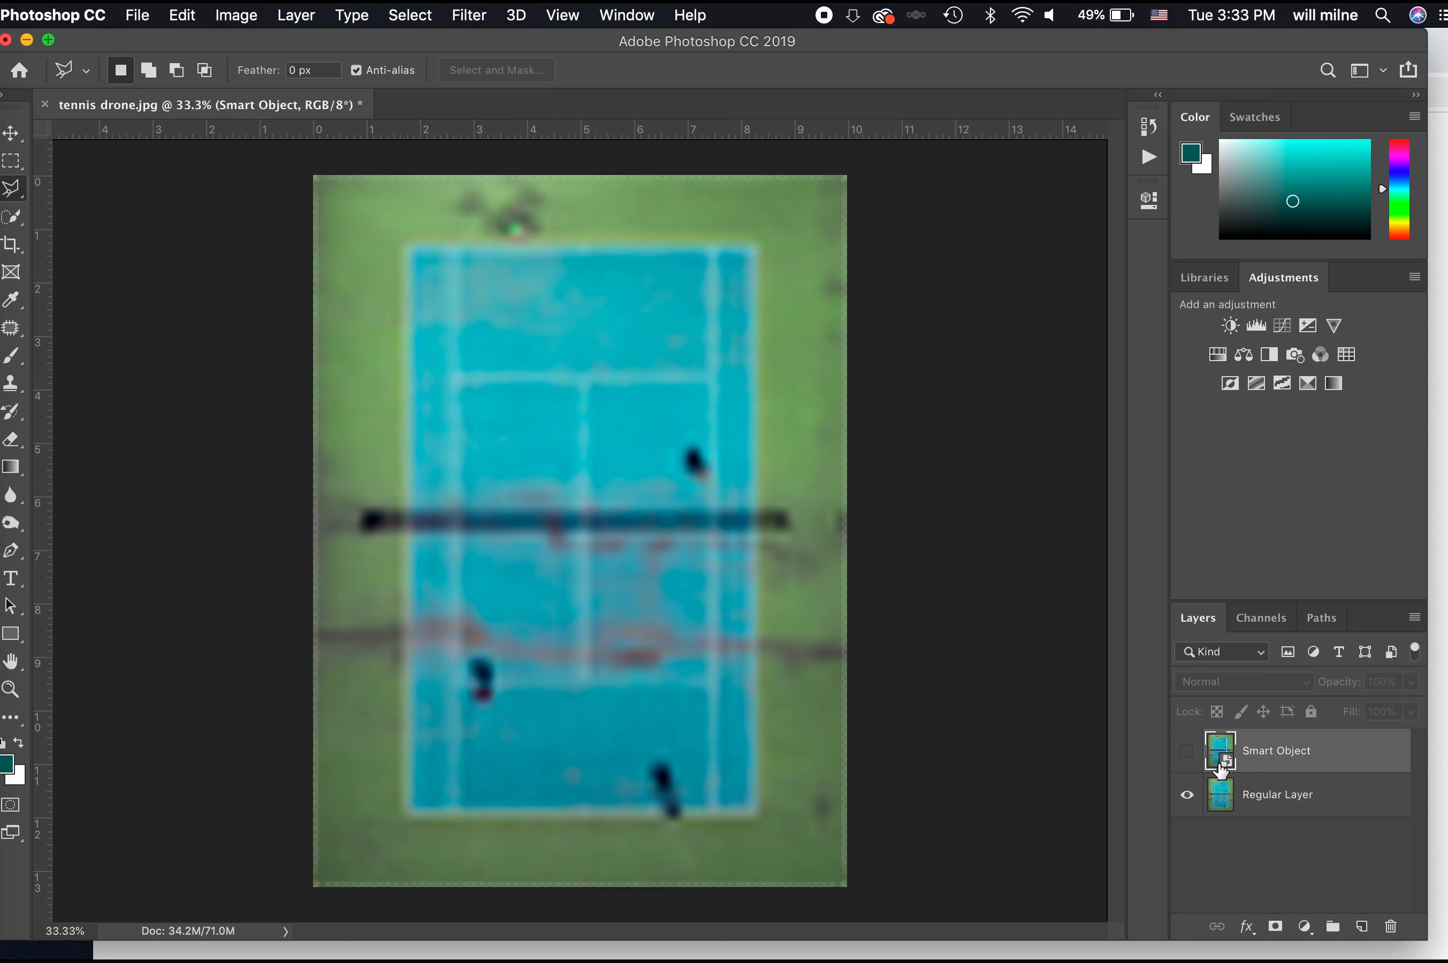
pyautogui.click(1188, 753)
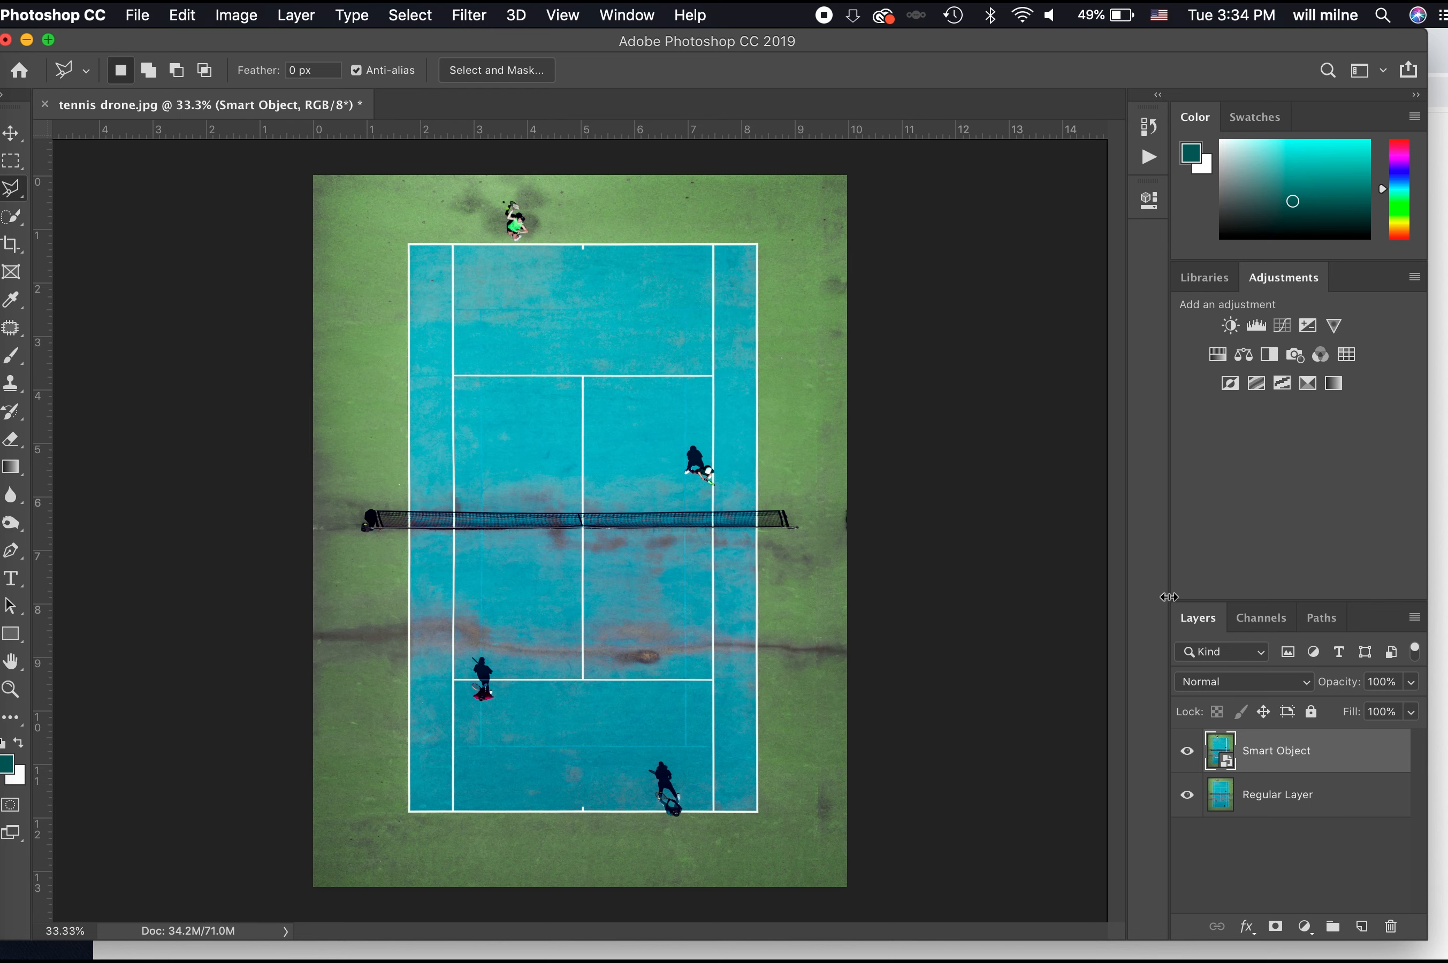
# - Place boy walking.jpg from the Pictures folder into the tennis drone document as a linked smart object
pyautogui.click(144, 15)
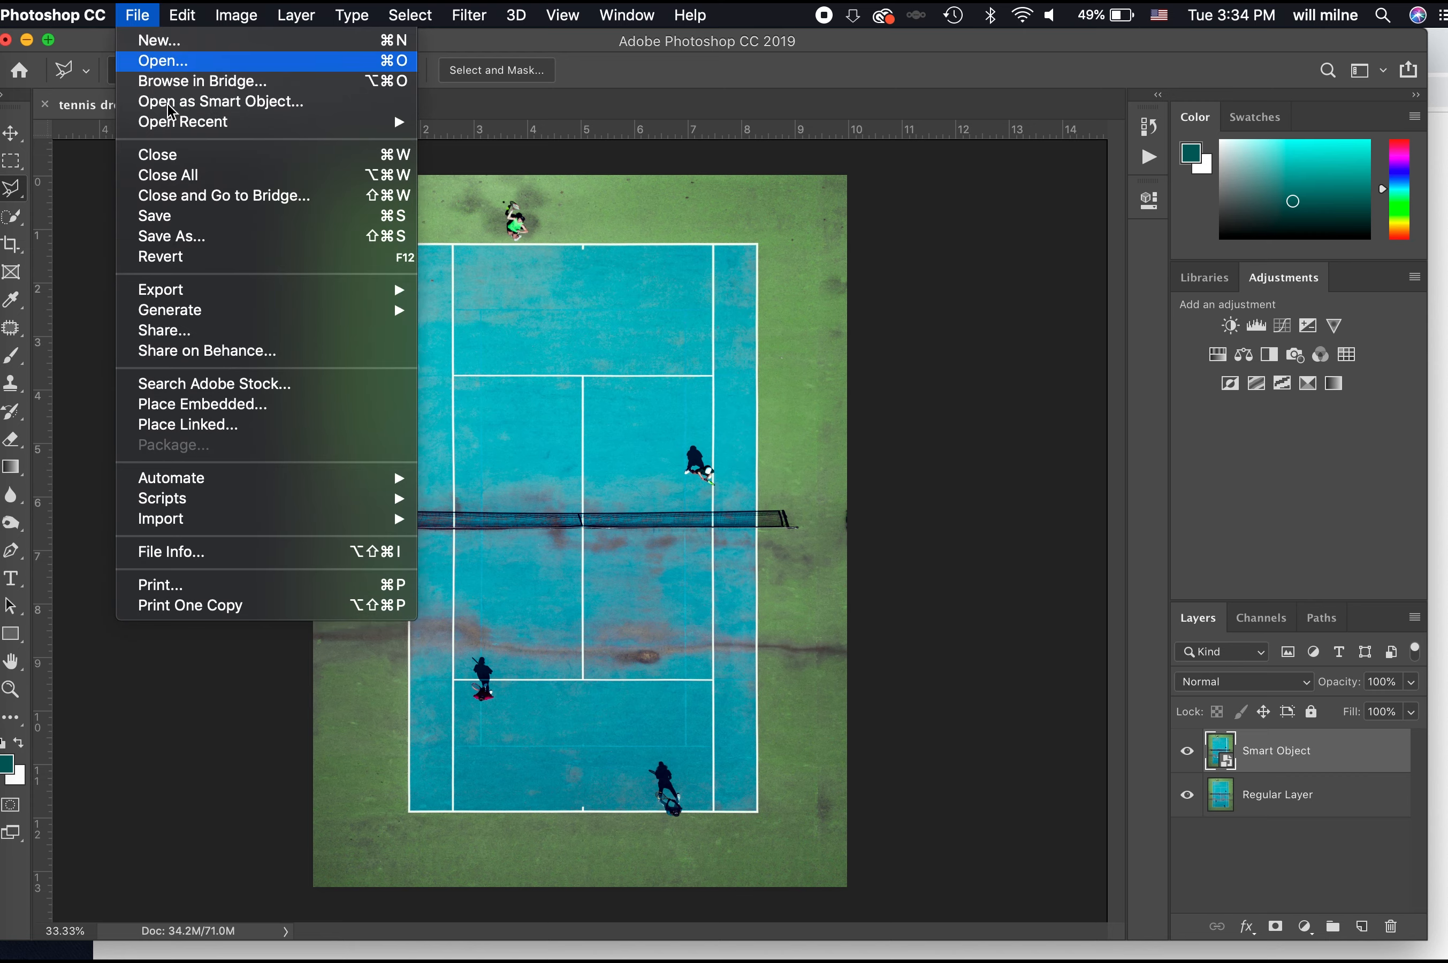
pyautogui.click(197, 425)
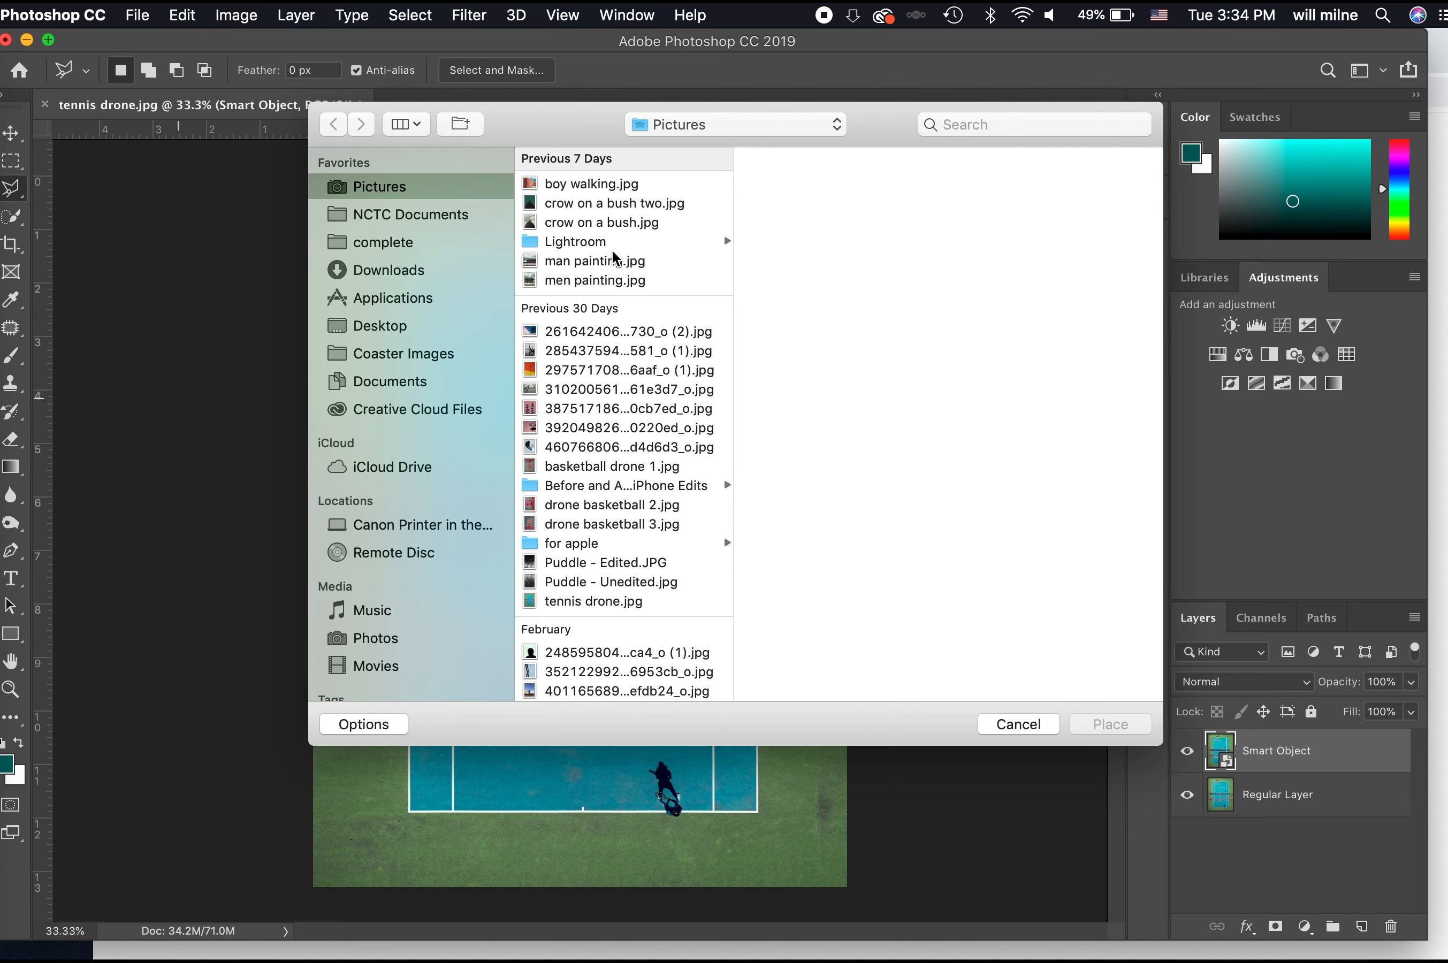
pyautogui.click(591, 184)
pyautogui.press('Return')
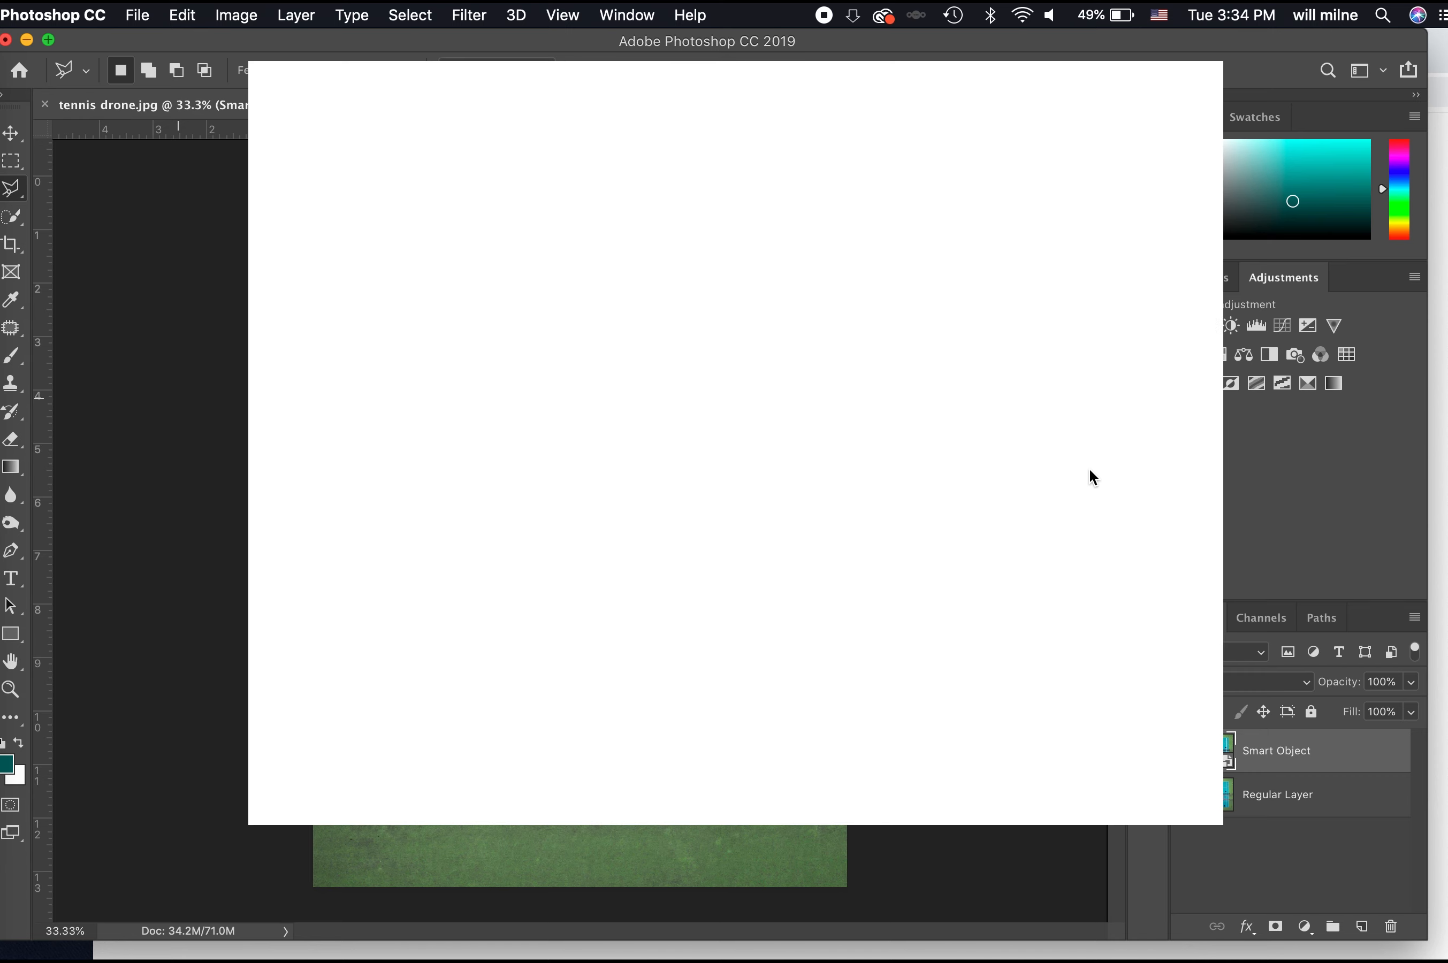
pyautogui.press('Return')
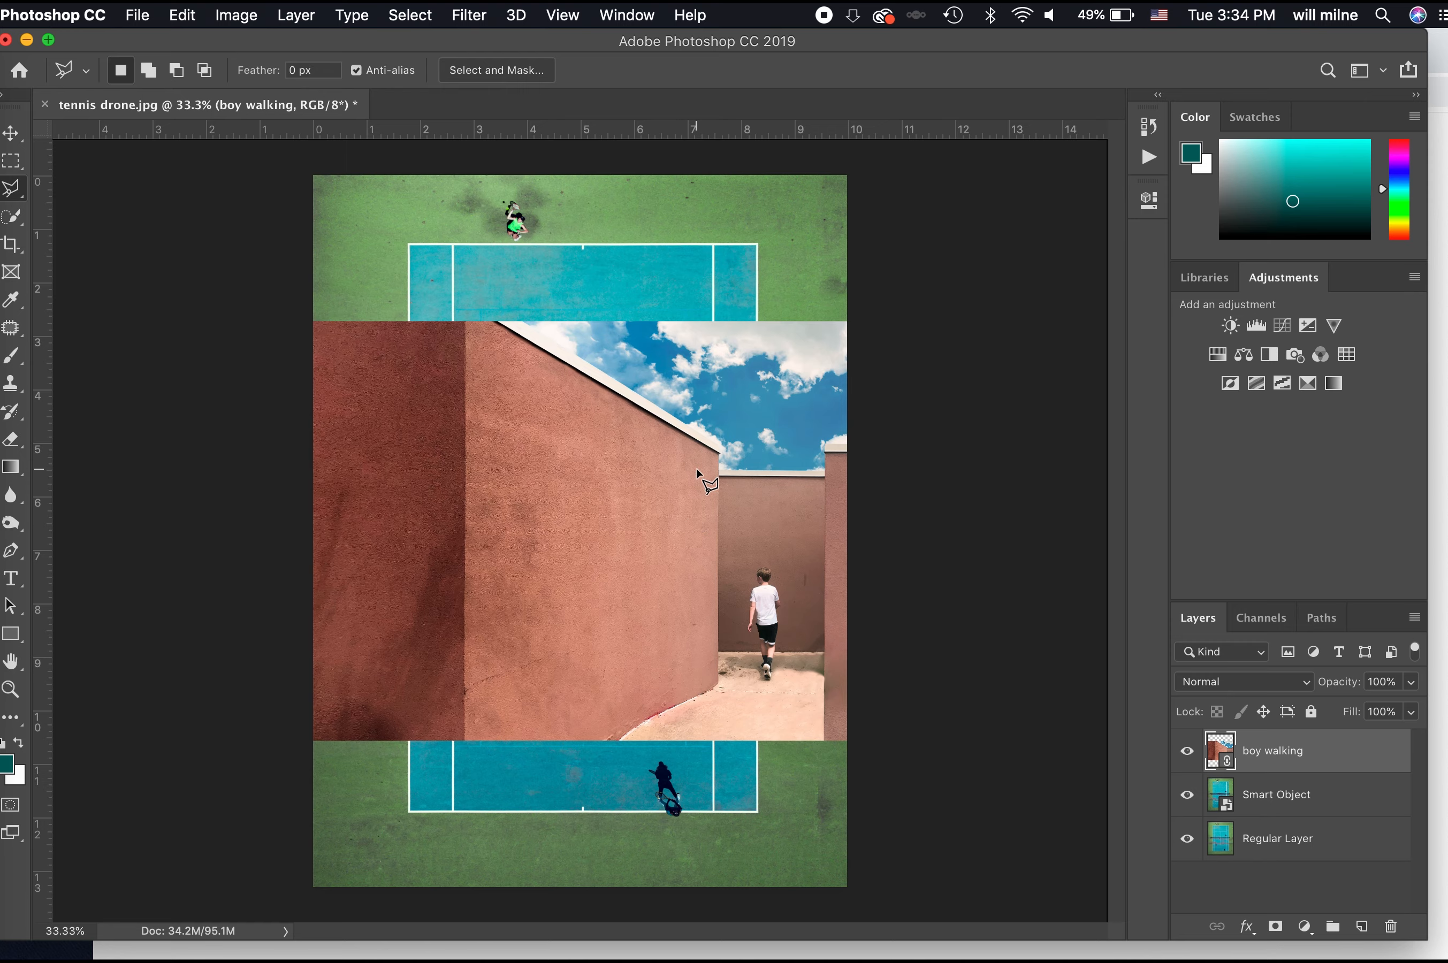
# - Open the original boy walking.jpg from the Pictures folder as its own document
pyautogui.hotkey('ctrl', 'Up')
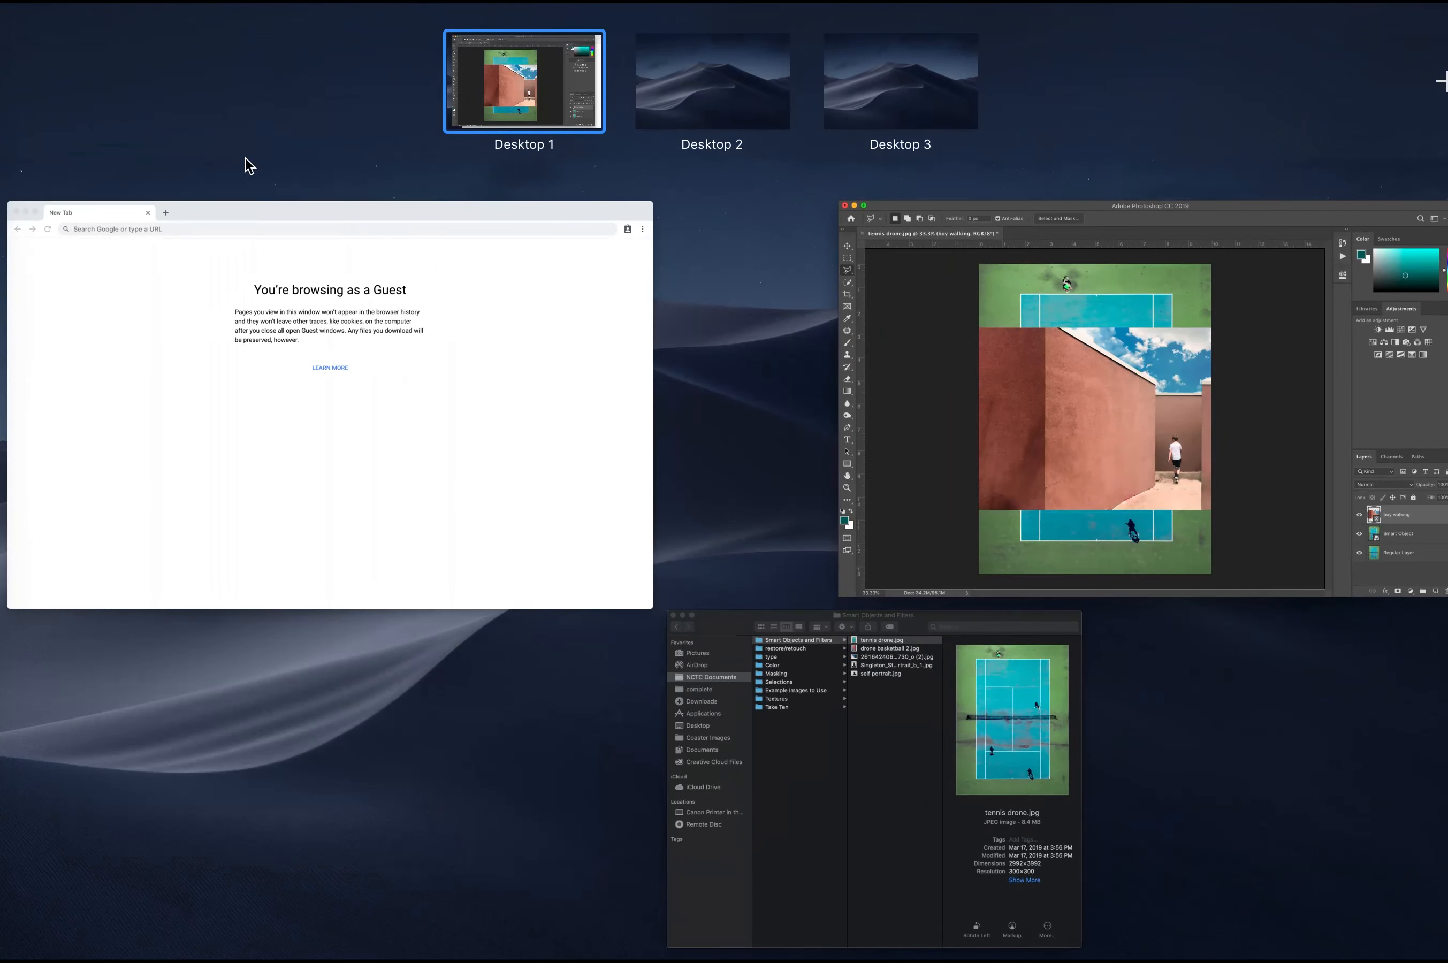
pyautogui.click(881, 310)
pyautogui.click(140, 16)
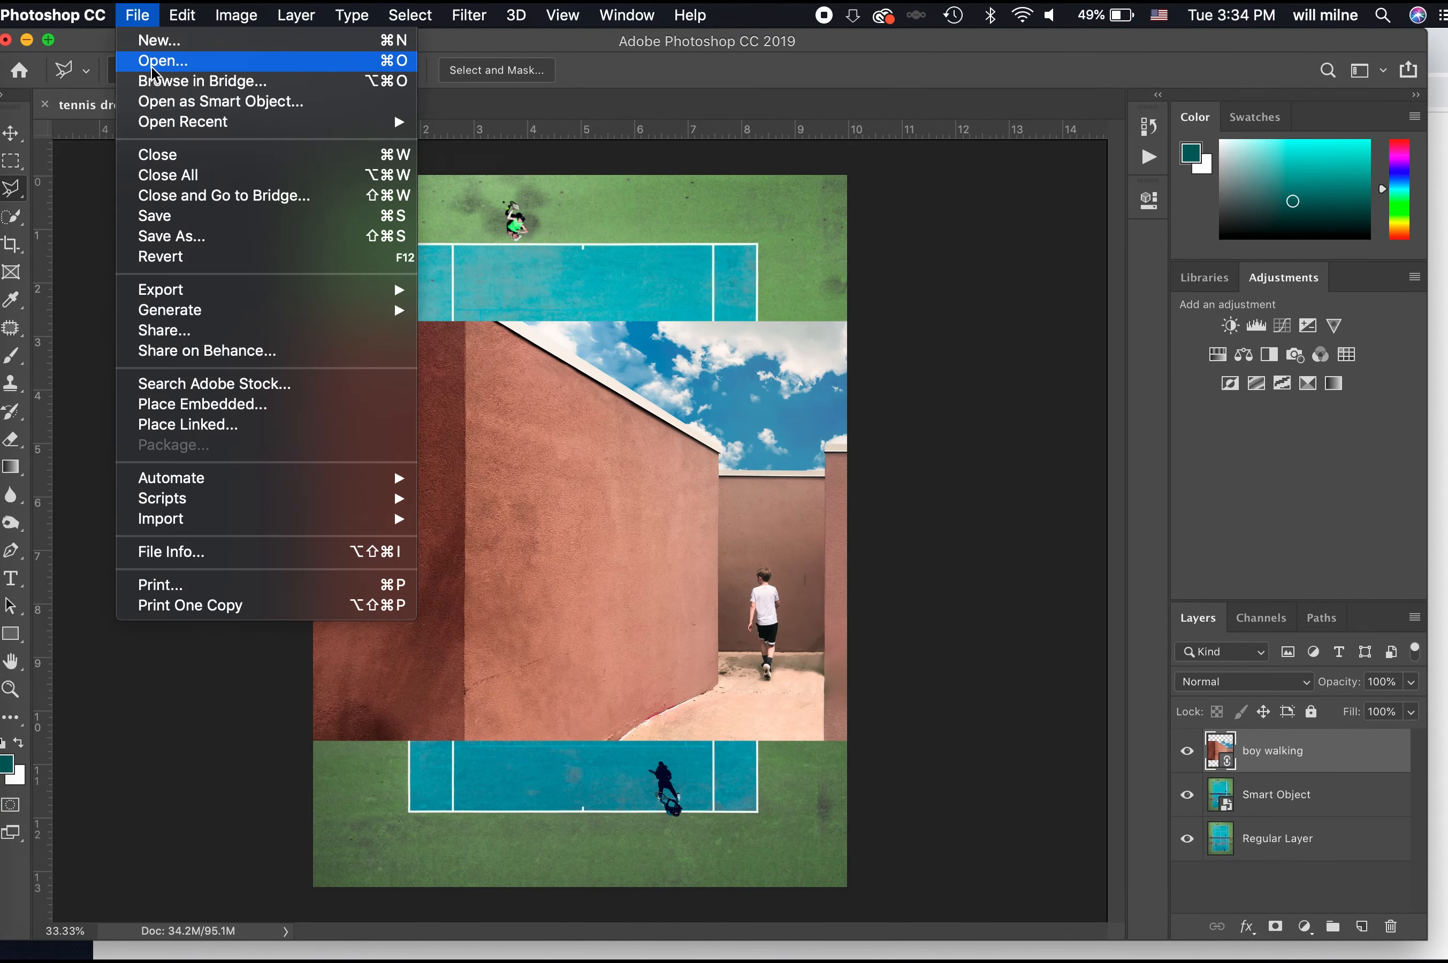
pyautogui.click(154, 65)
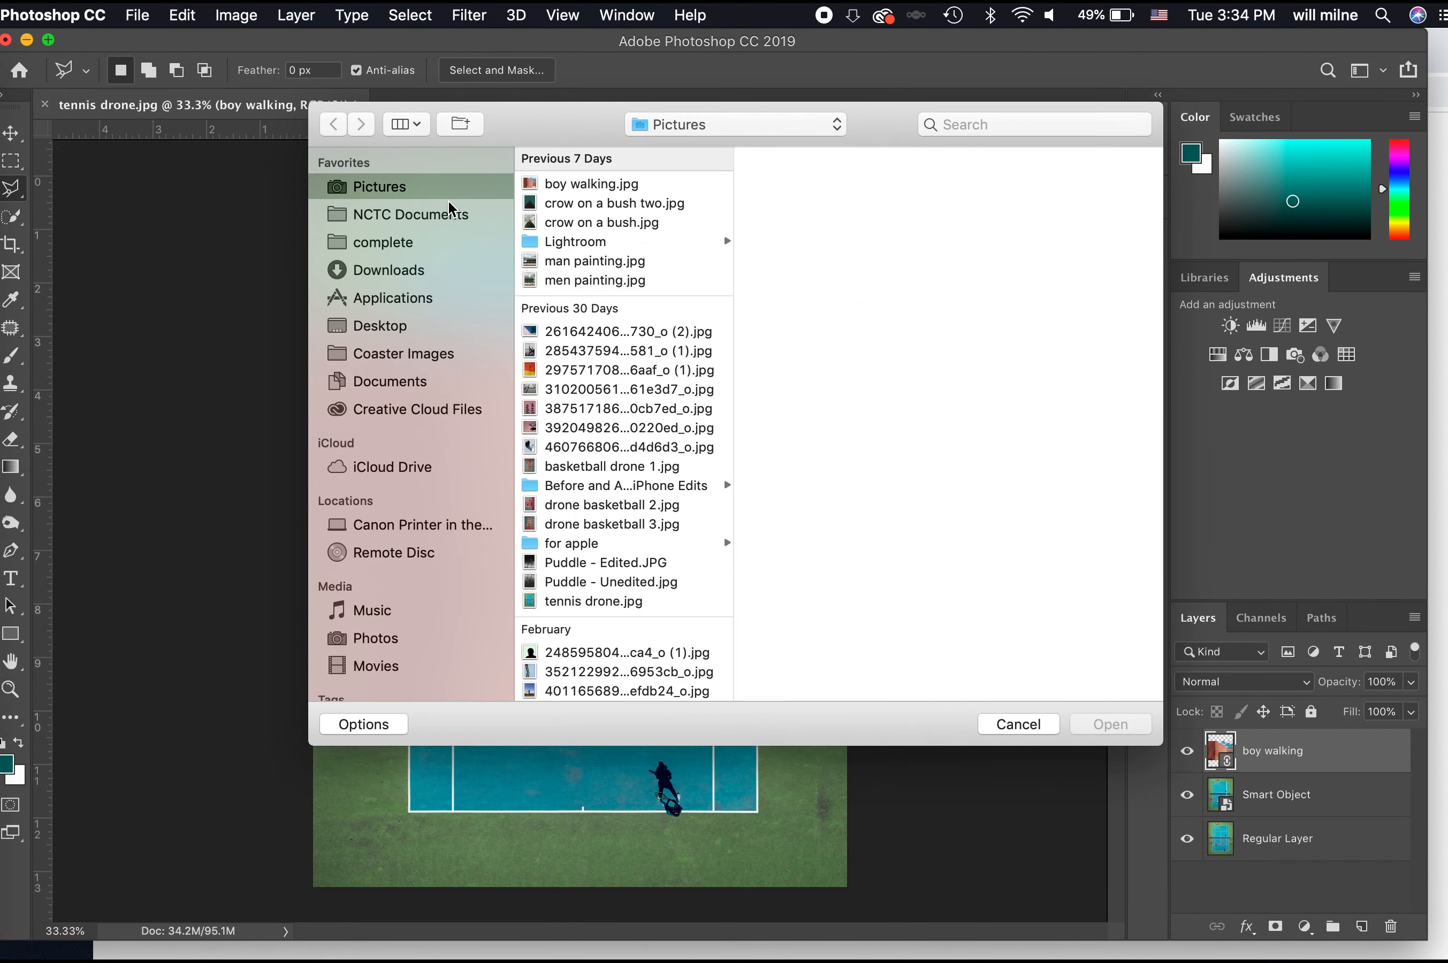
pyautogui.click(592, 184)
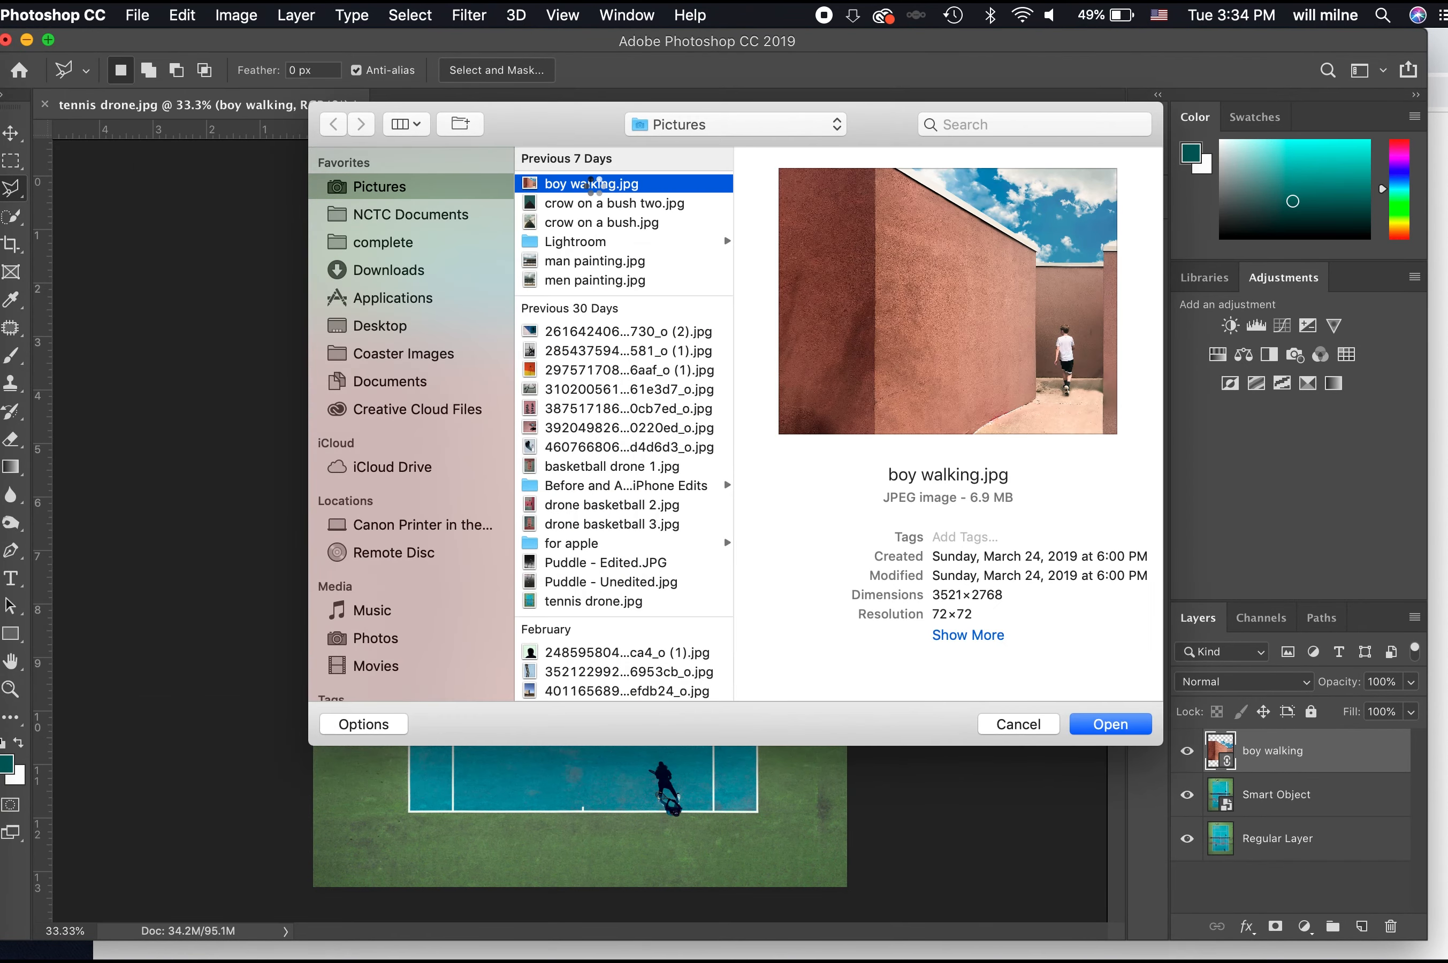
pyautogui.doubleClick(592, 183)
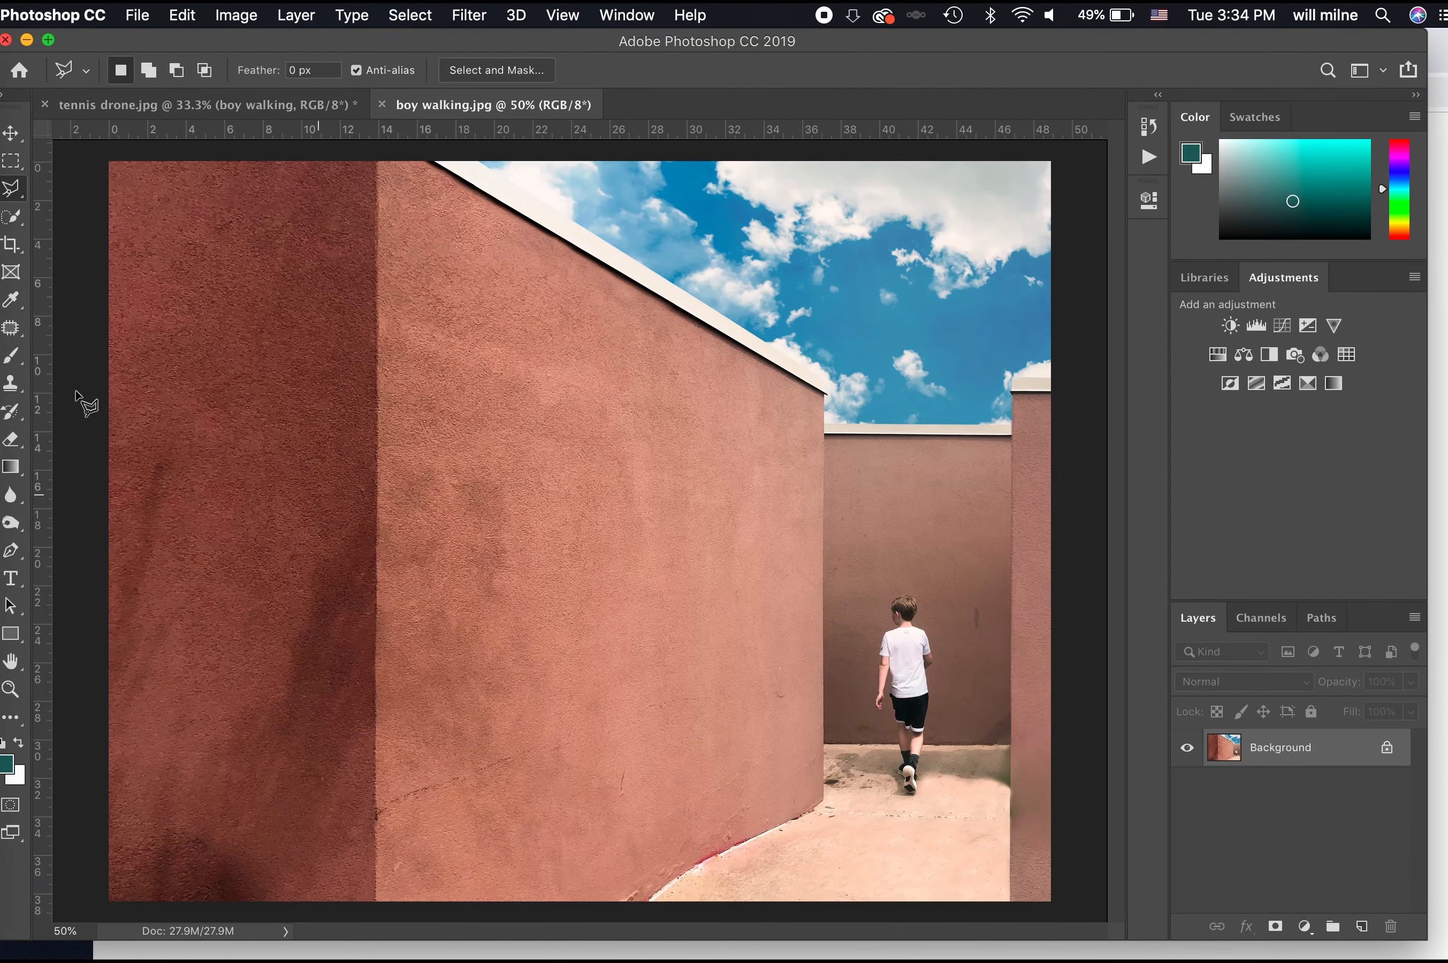
# - Brush a teal zigzag across the wall and sky of boy walking.jpg, and save and close the file
pyautogui.click(18, 363)
pyautogui.moveTo(523, 408)
pyautogui.mouseDown()
pyautogui.moveTo(553, 653)
pyautogui.moveTo(695, 454)
pyautogui.moveTo(728, 447)
pyautogui.moveTo(779, 522)
pyautogui.moveTo(844, 327)
pyautogui.moveTo(898, 270)
pyautogui.moveTo(938, 331)
pyautogui.moveTo(977, 319)
pyautogui.mouseUp()
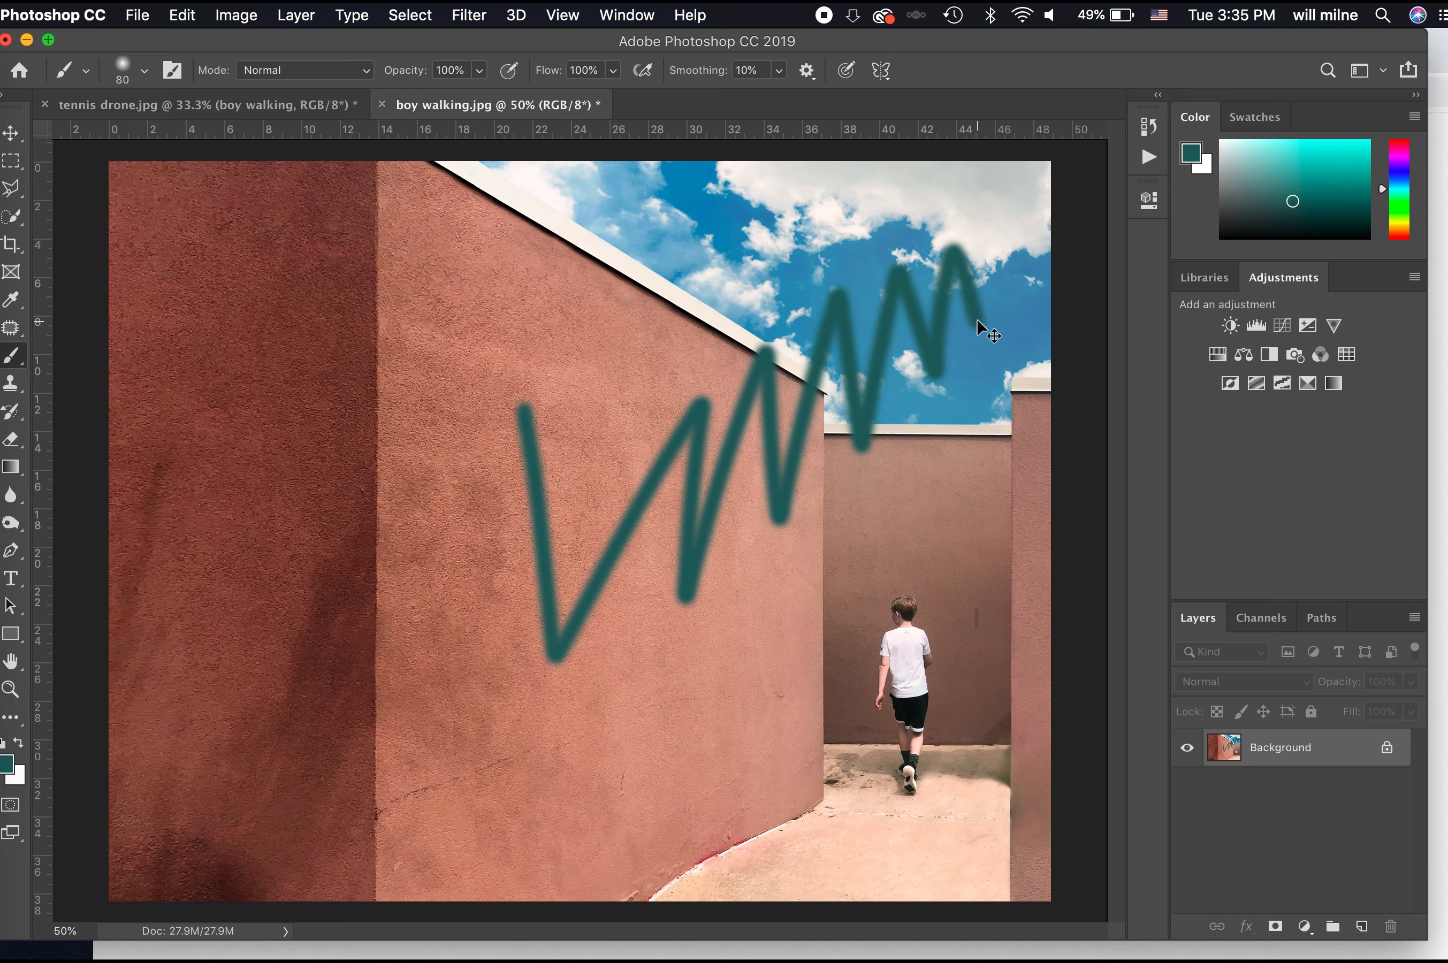
pyautogui.press('super+s')
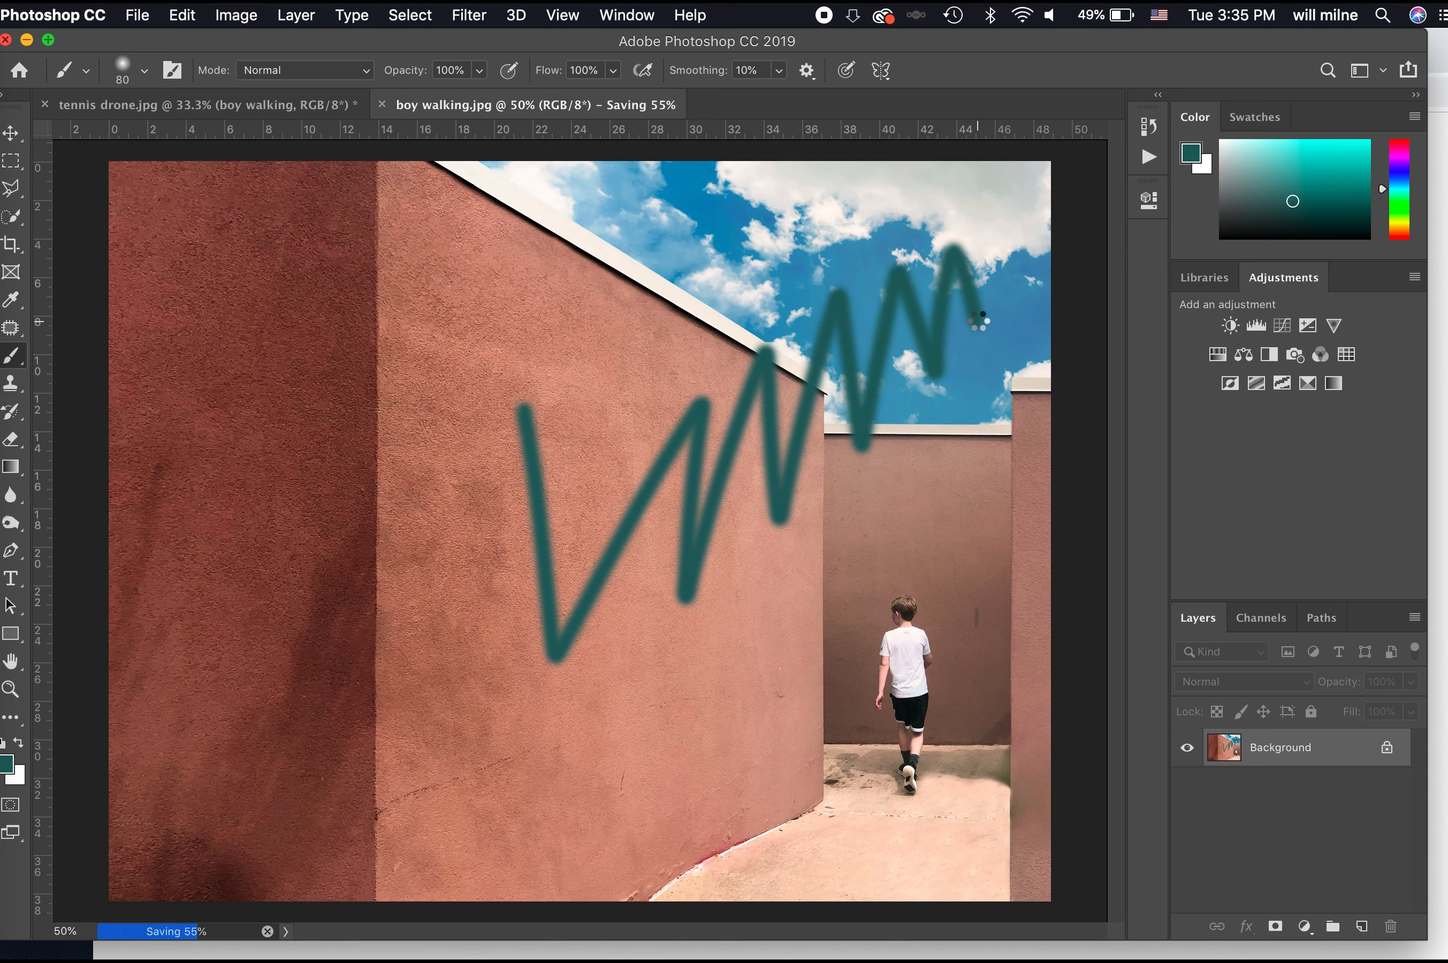
pyautogui.press('super+w')
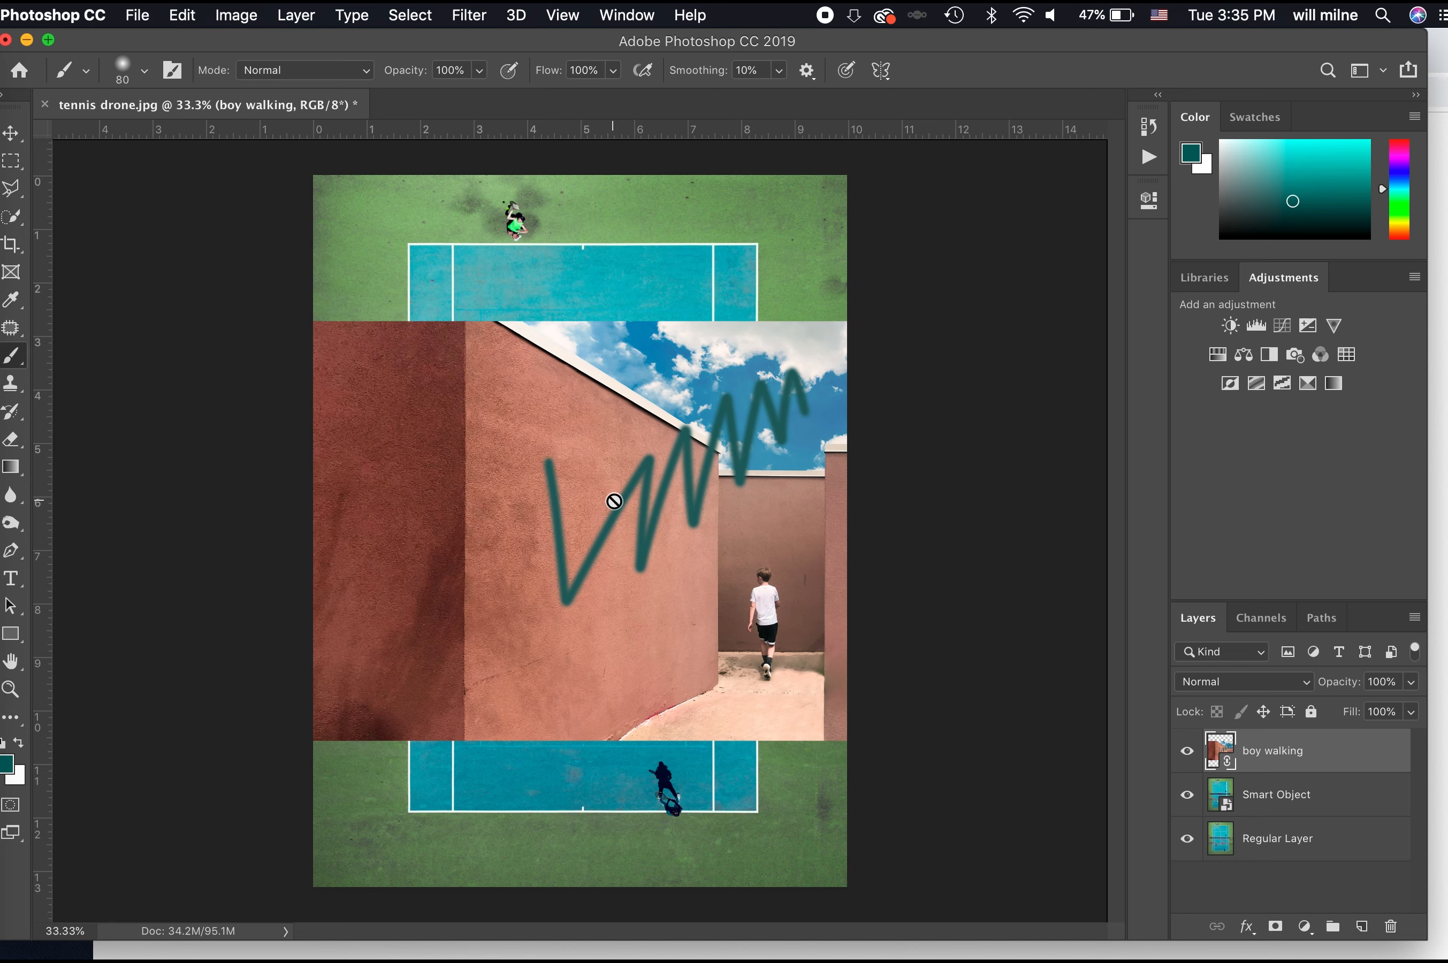
# - Delete the boy walking layer and place crow on a bush two.jpg as an embedded smart object
pyautogui.moveTo(1275, 762); pyautogui.dragTo(1391, 926)
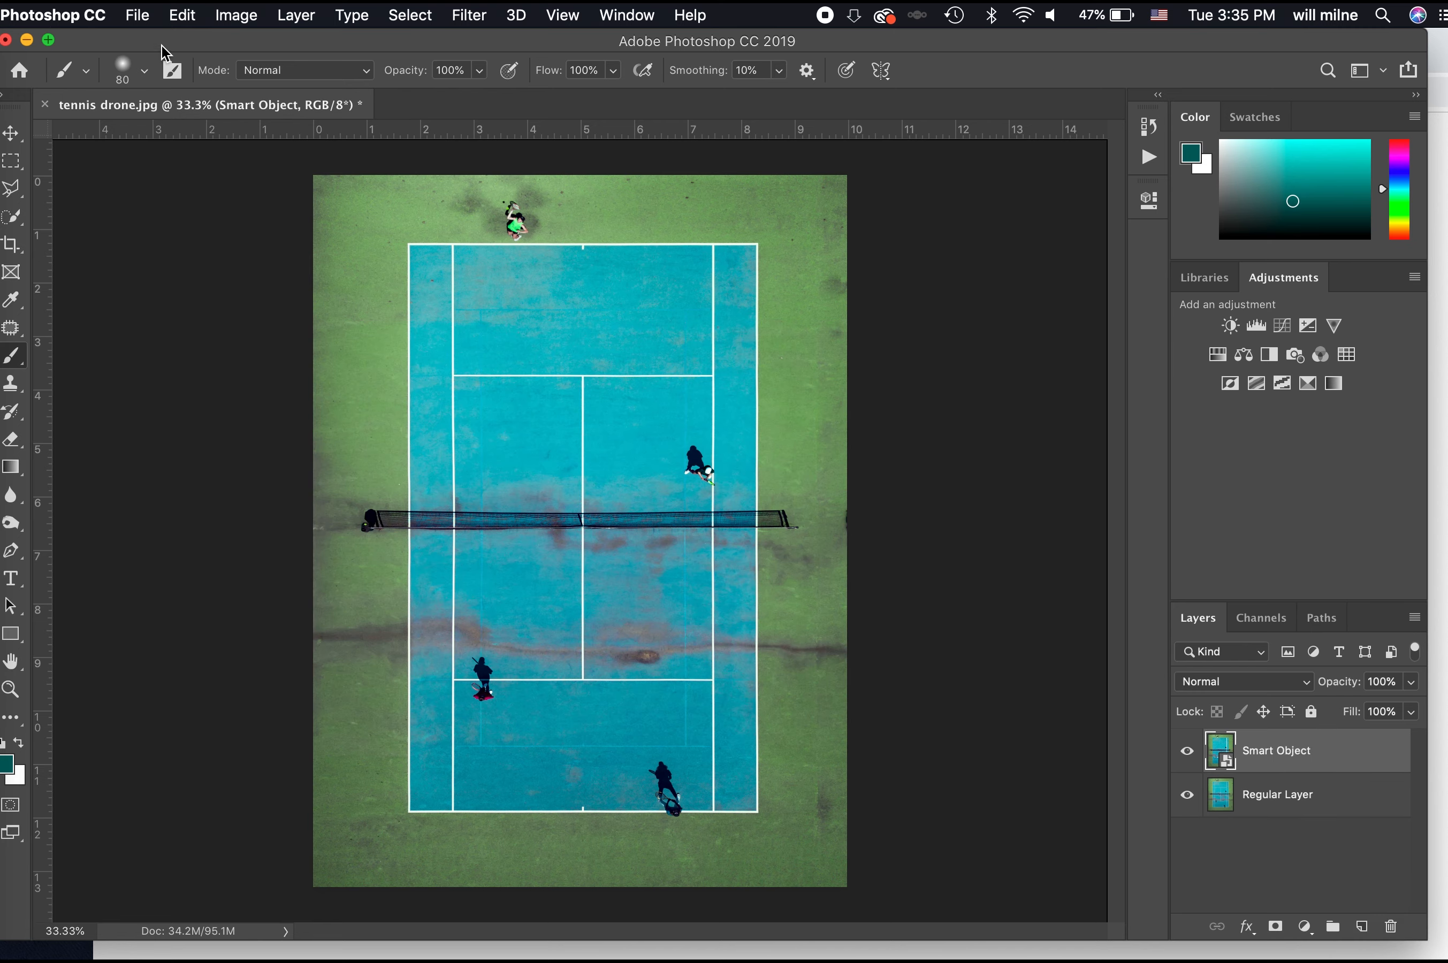
pyautogui.click(145, 16)
pyautogui.click(261, 411)
pyautogui.click(551, 236)
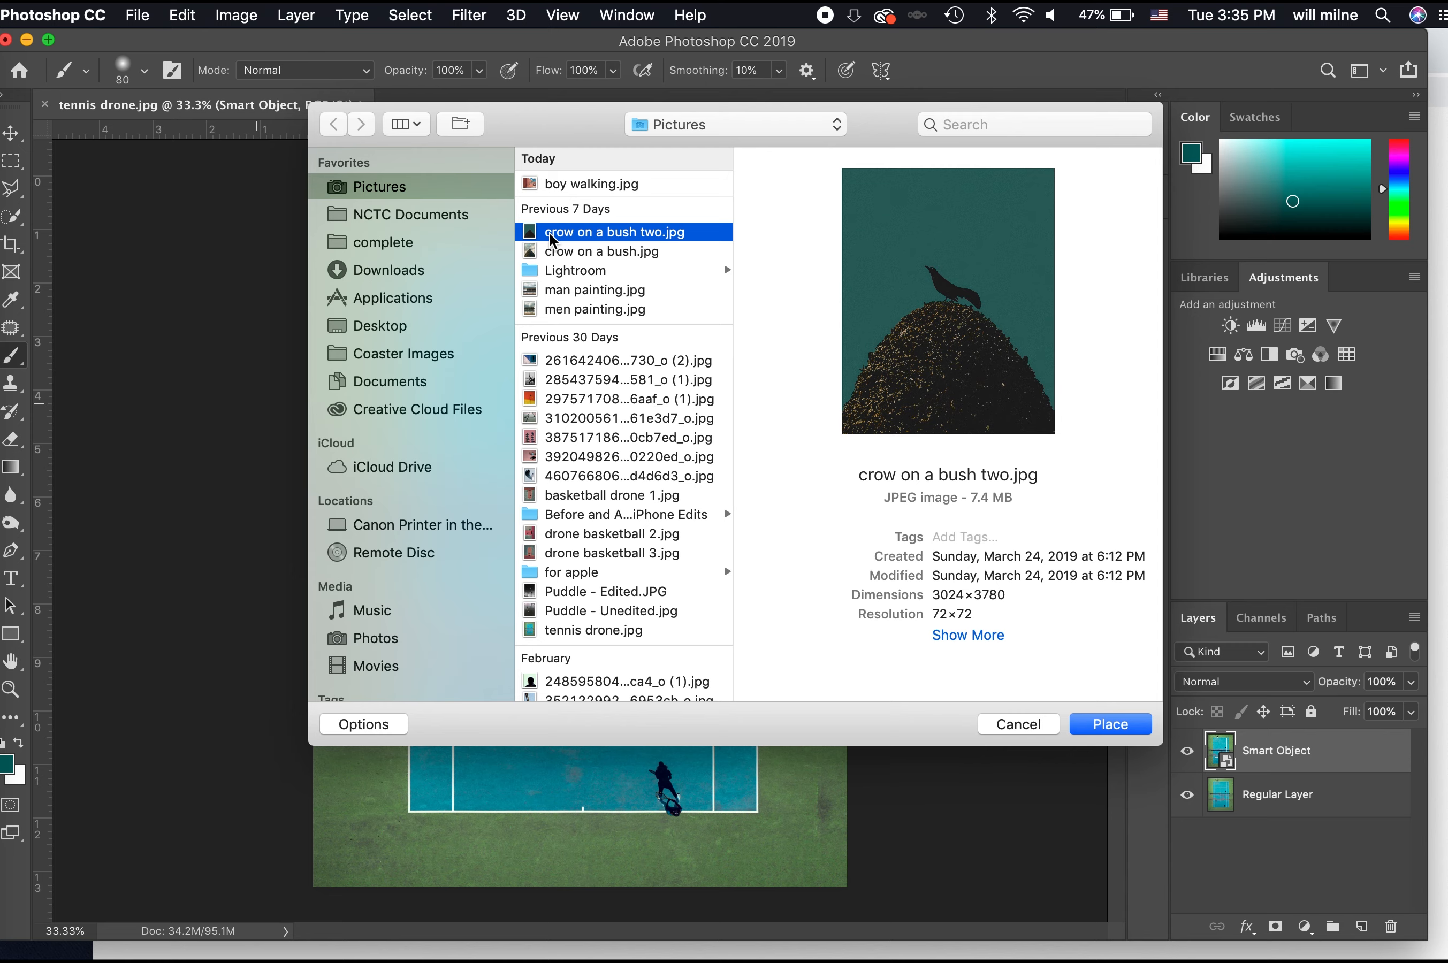
pyautogui.doubleClick(572, 235)
pyautogui.press('Return')
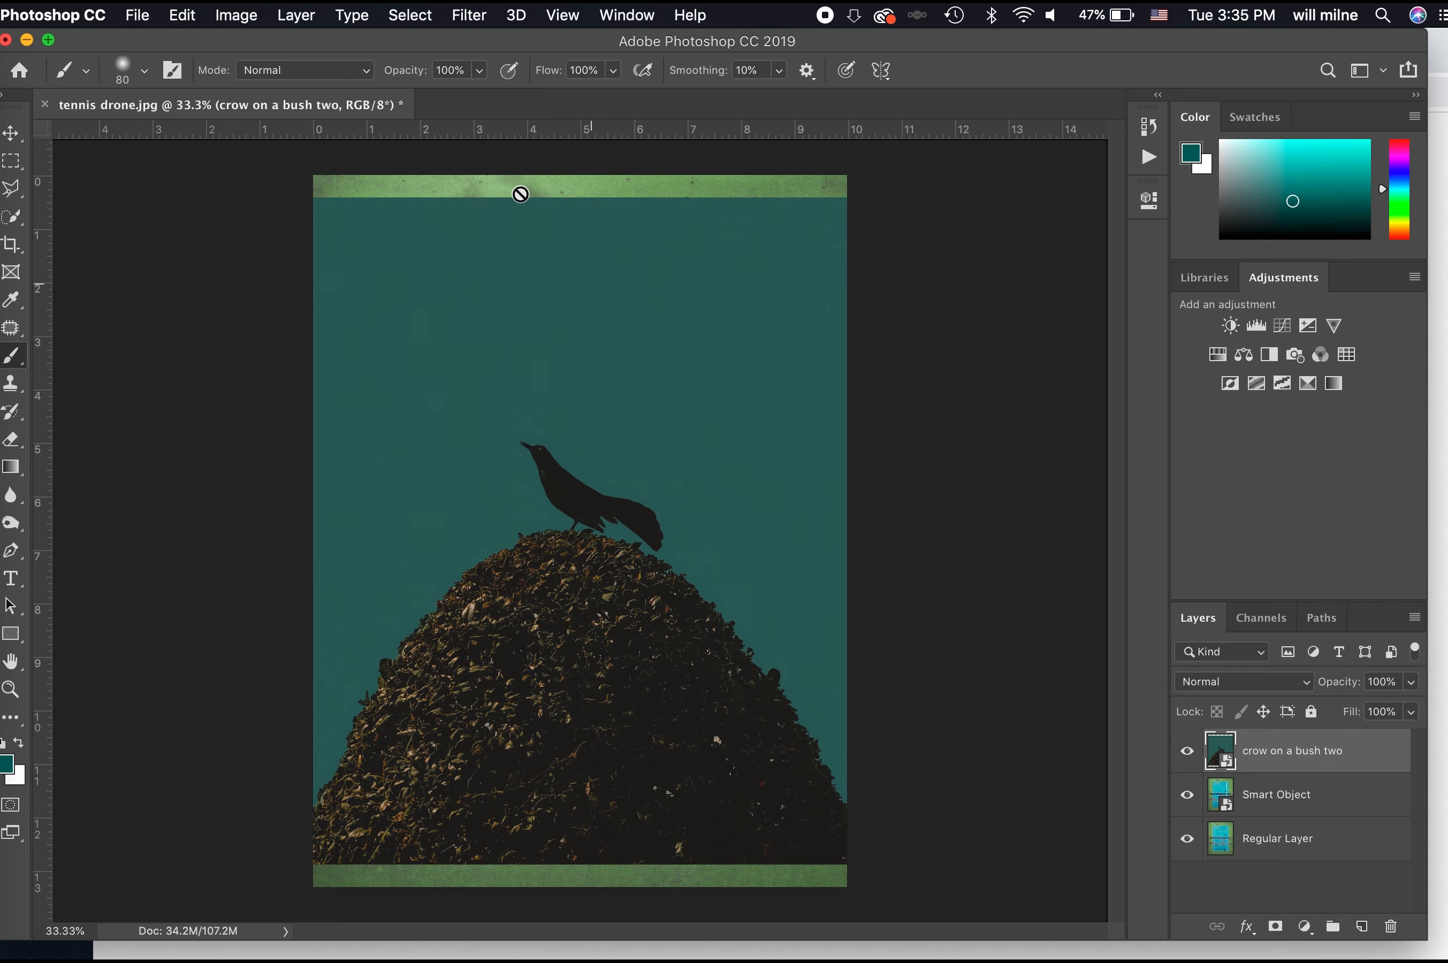
# - Open the original crow on a bush two.jpg from the Pictures folder as its own document
pyautogui.click(138, 15)
pyautogui.click(149, 58)
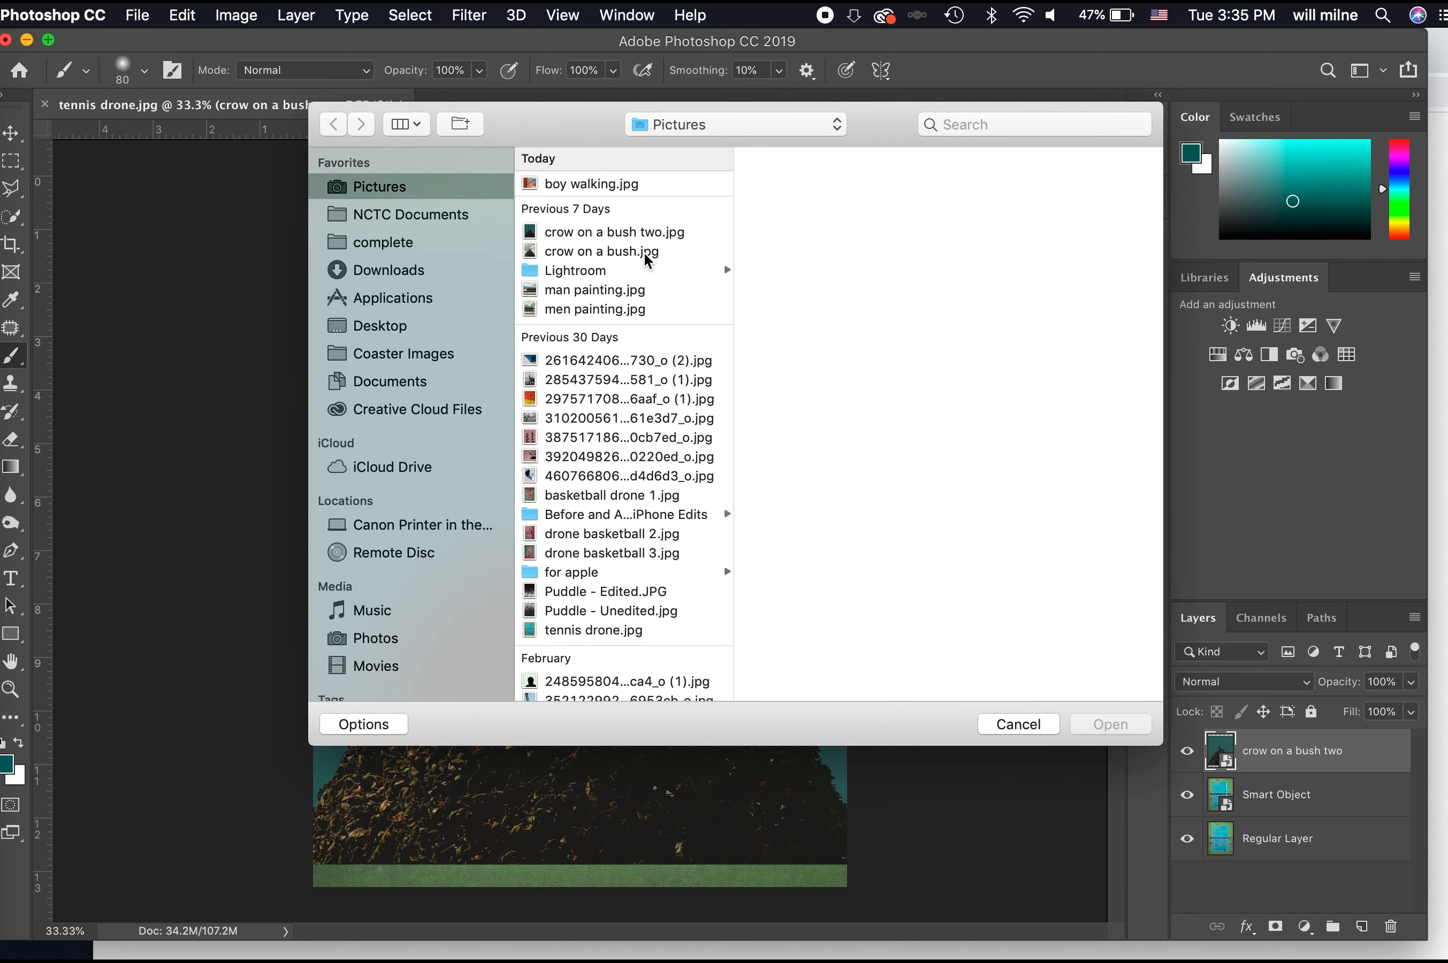
pyautogui.click(634, 235)
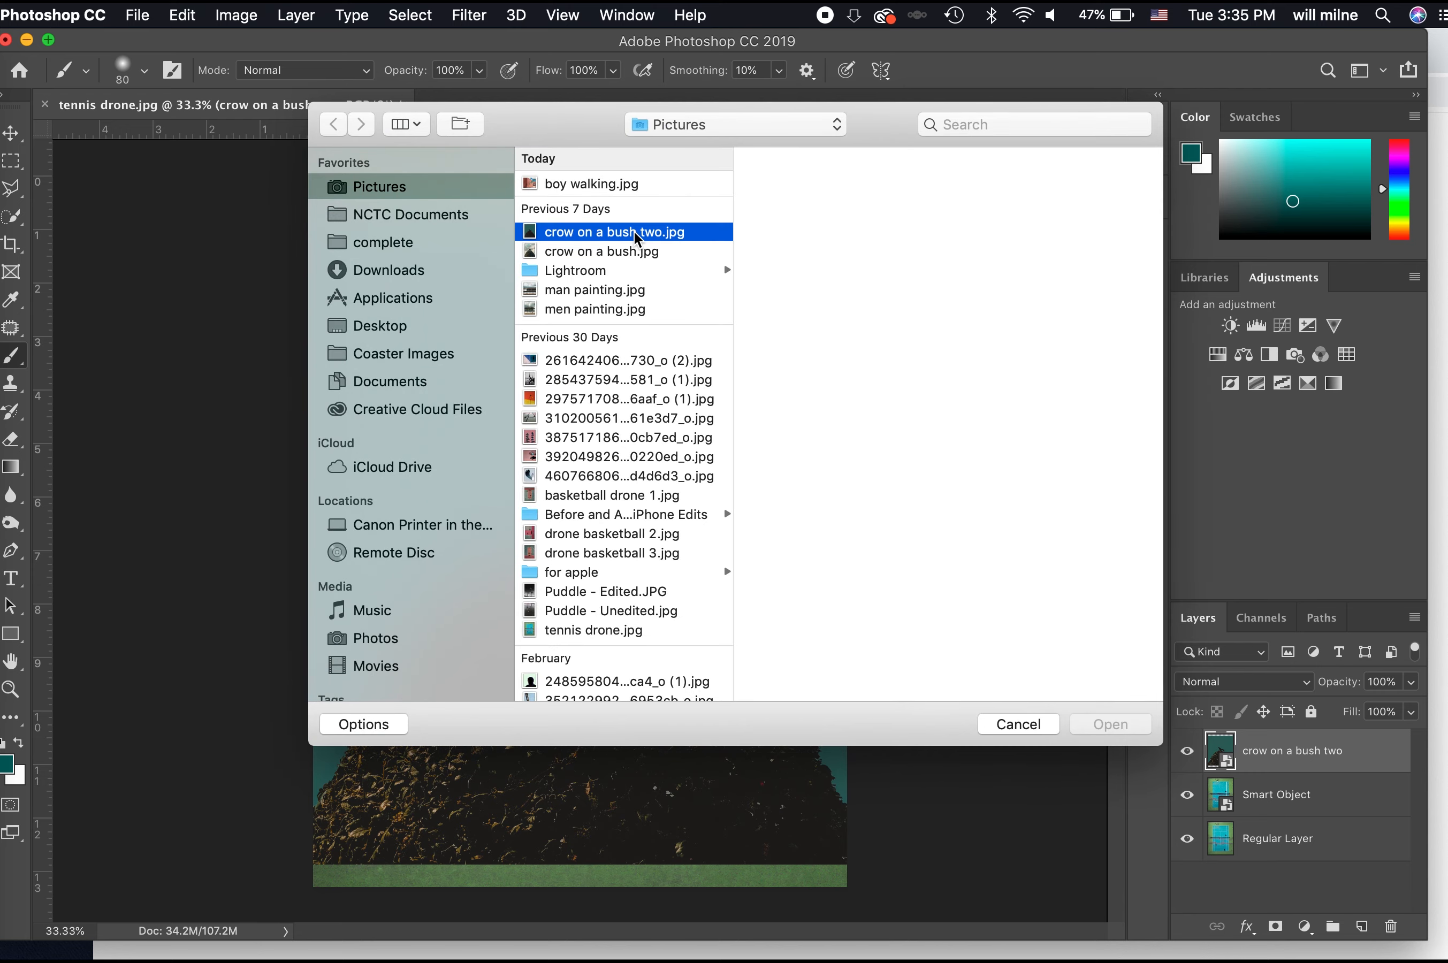
pyautogui.press('Return')
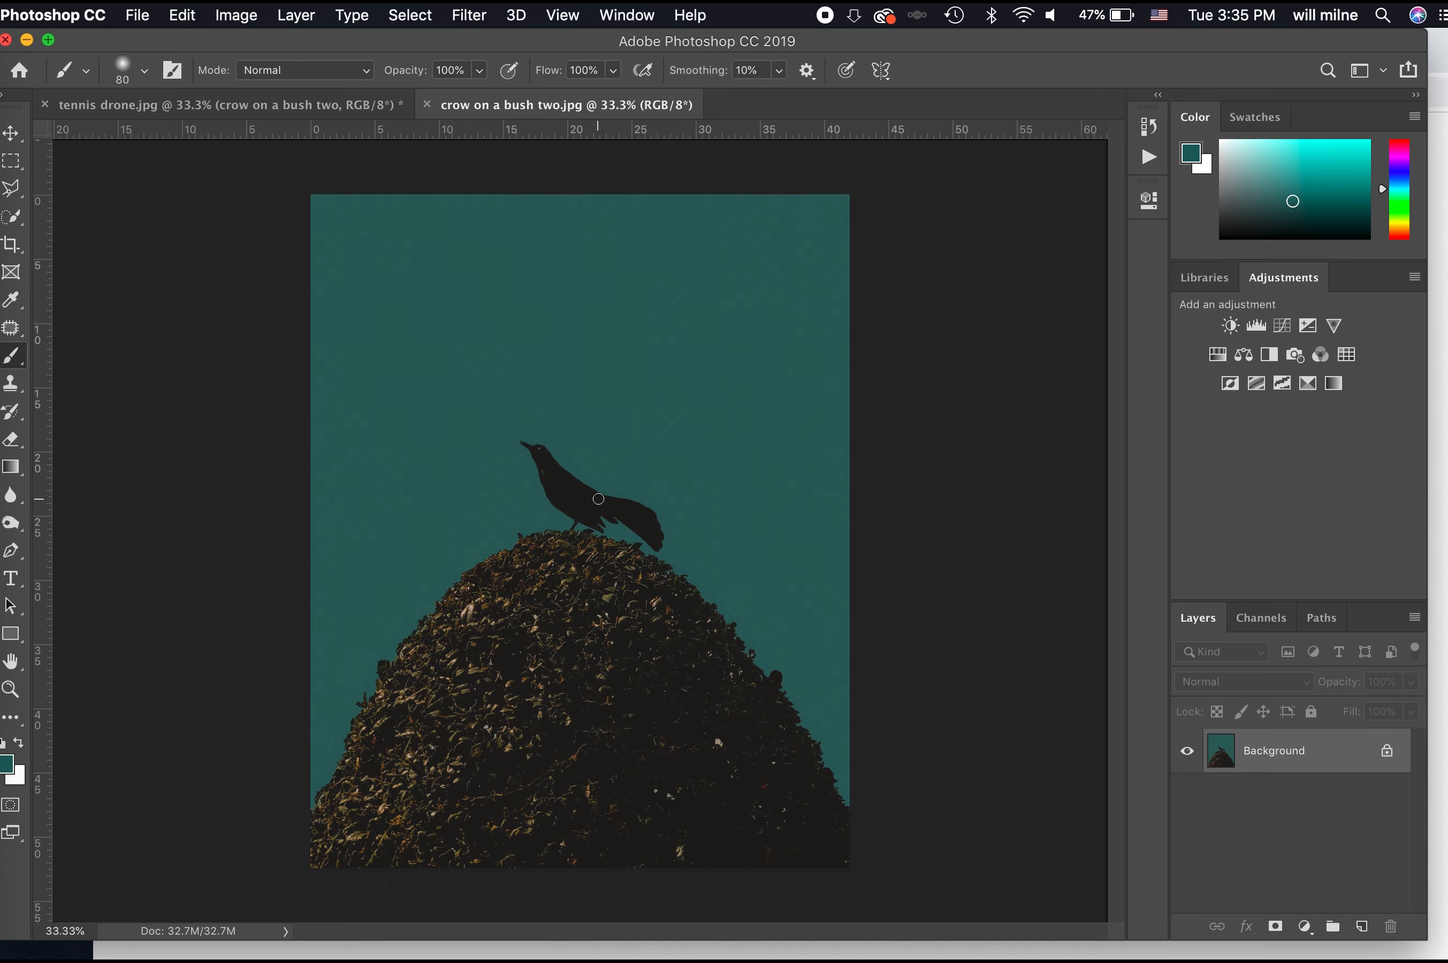
# - Paint over the blue patch on the crow's chest with its sampled dark body color and a 45 px brush, and save and close the file
pyautogui.press('d')
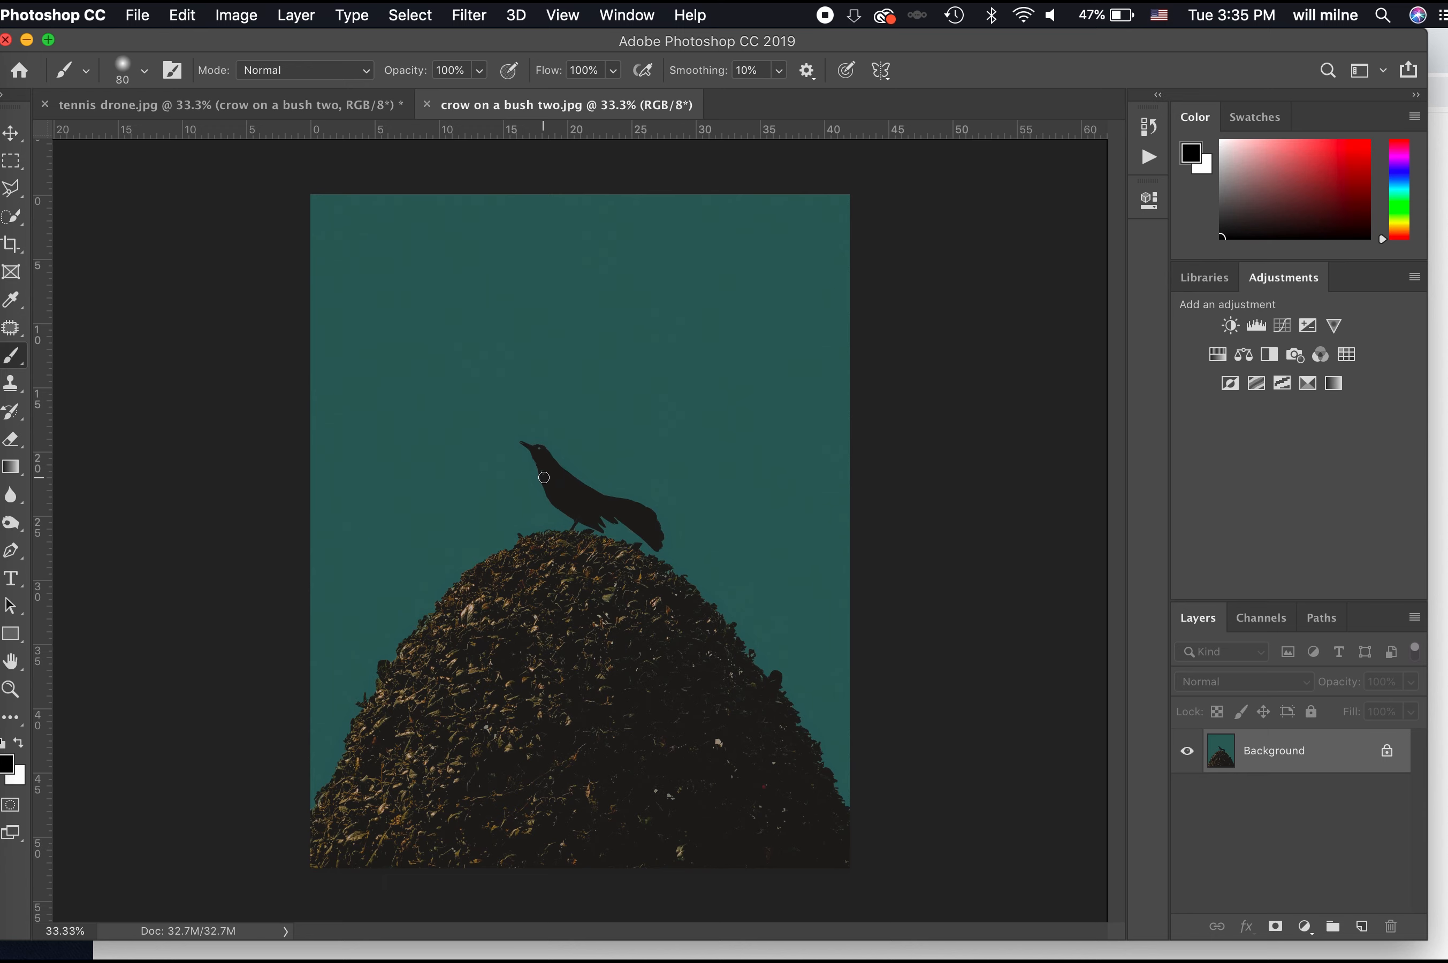
pyautogui.press('super+0')
pyautogui.press('super+equal')
pyautogui.press('super+equal')
pyautogui.press('super+equal')
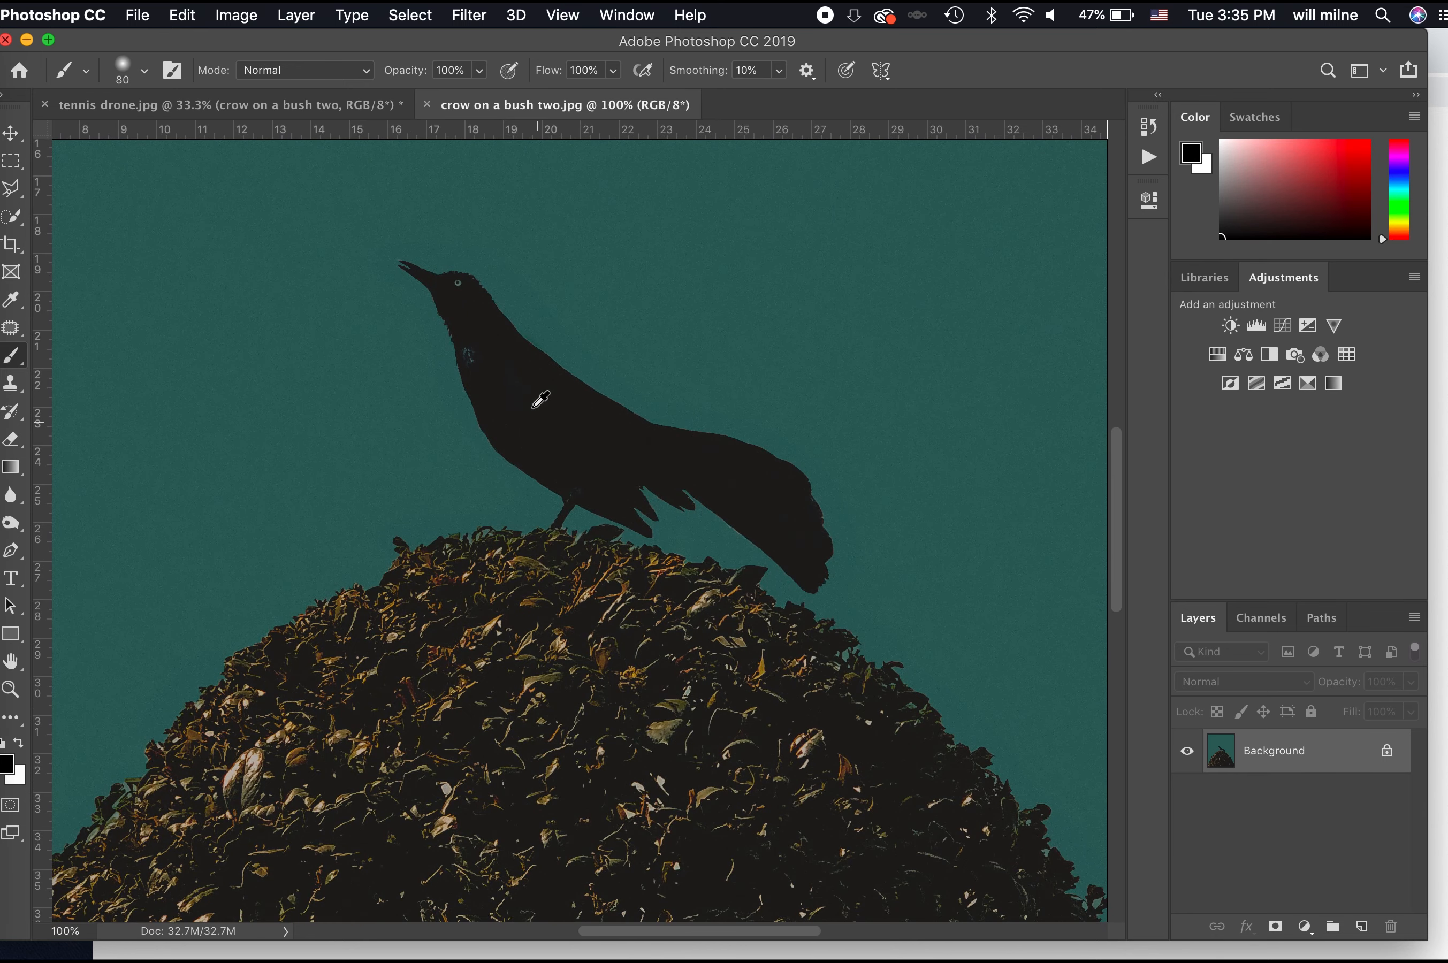
pyautogui.press('[')
pyautogui.press('[')
pyautogui.press('[')
pyautogui.press('[')
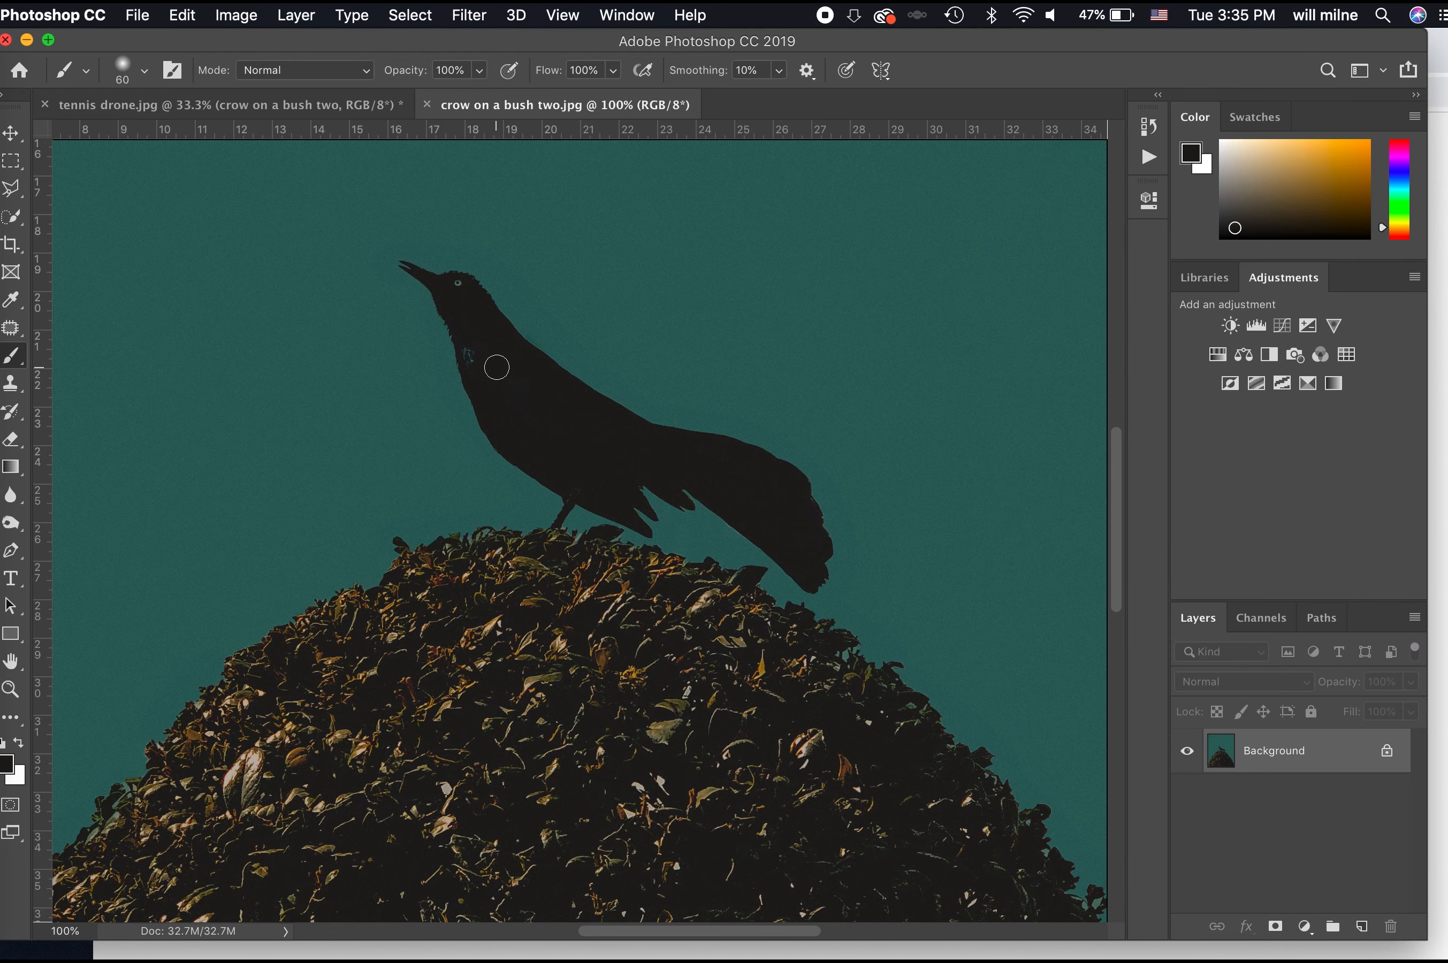
pyautogui.moveTo(497, 367)
pyautogui.mouseDown()
pyautogui.moveTo(469, 349)
pyautogui.moveTo(478, 359)
pyautogui.mouseUp()
pyautogui.press('super+minus')
pyautogui.press('super+minus')
pyautogui.press('super+minus')
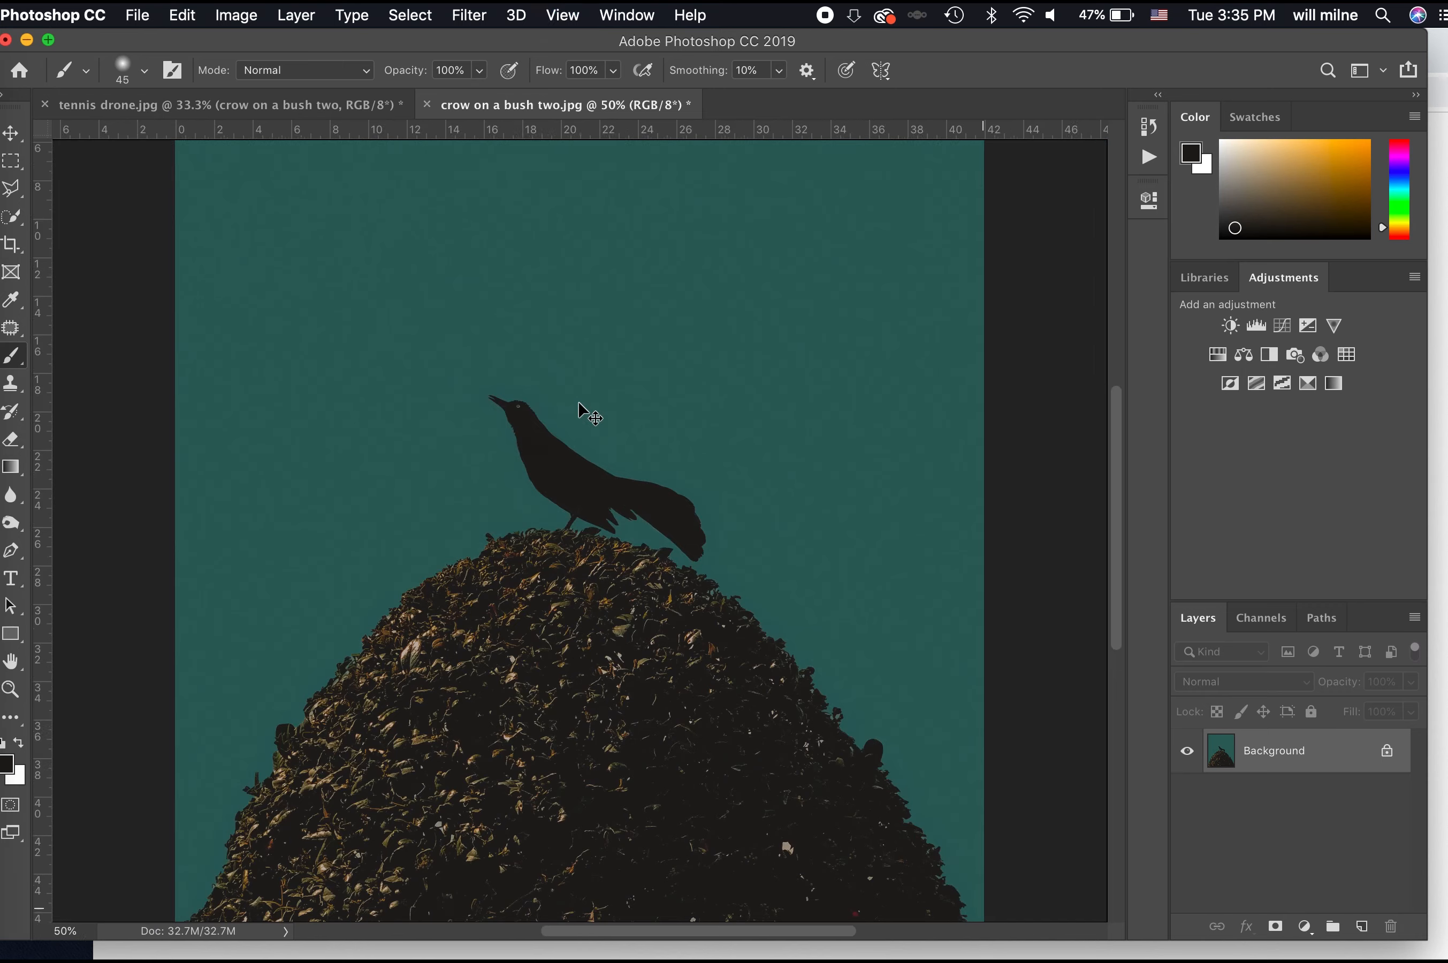
pyautogui.press('super+s')
pyautogui.press('super+w')
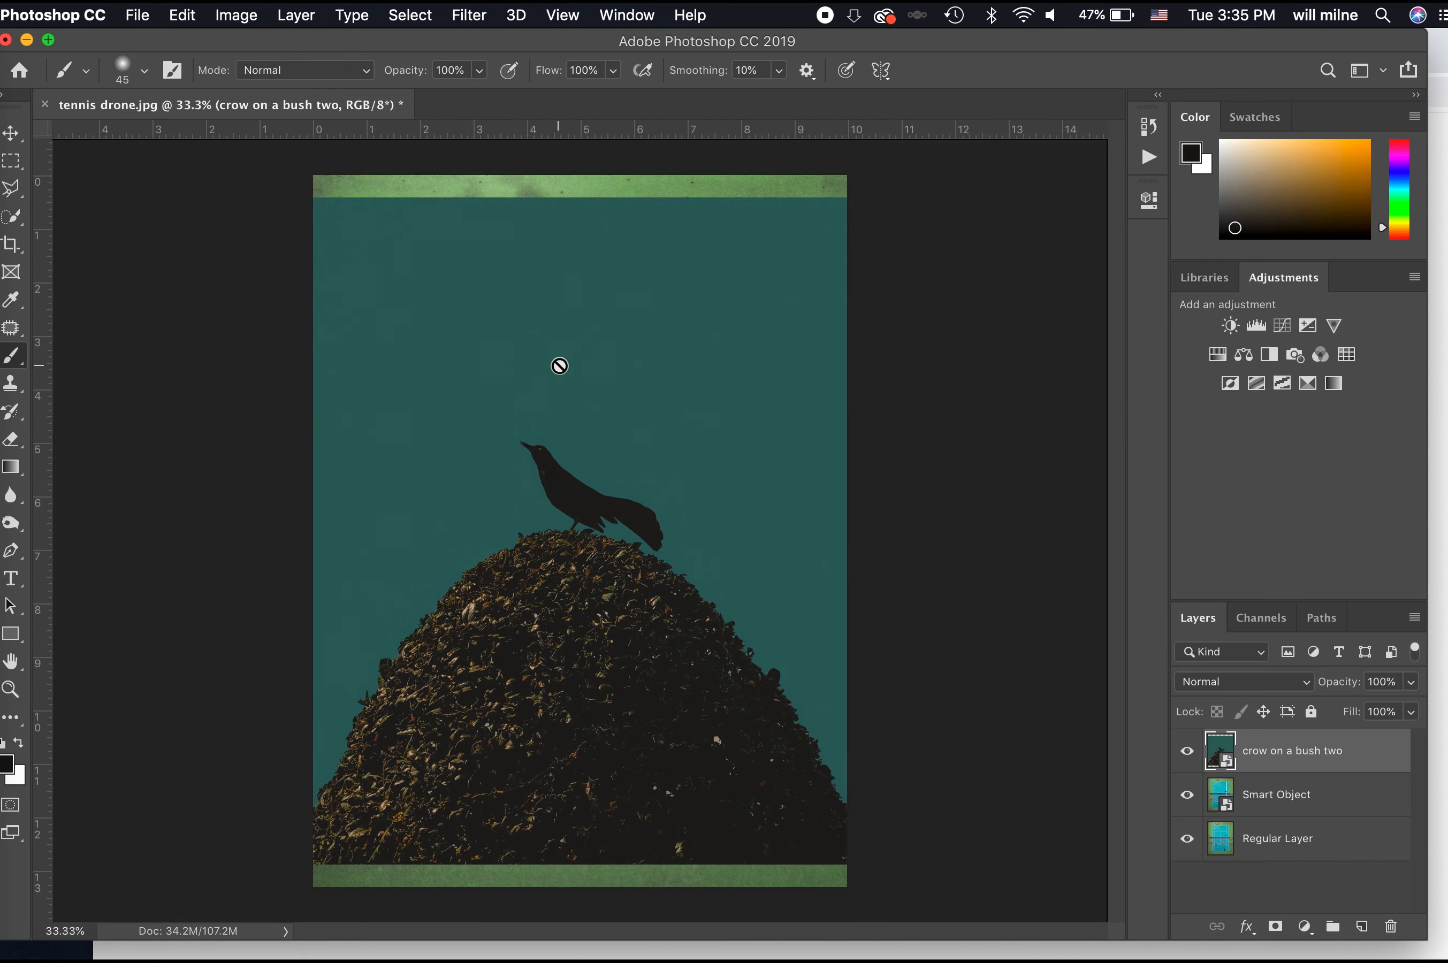
# - Examine the crow's chest up close in the embedded layer of the tennis drone document
pyautogui.press('super+plus')
pyautogui.press('super+plus')
pyautogui.press('super+plus')
pyautogui.press('super+plus')
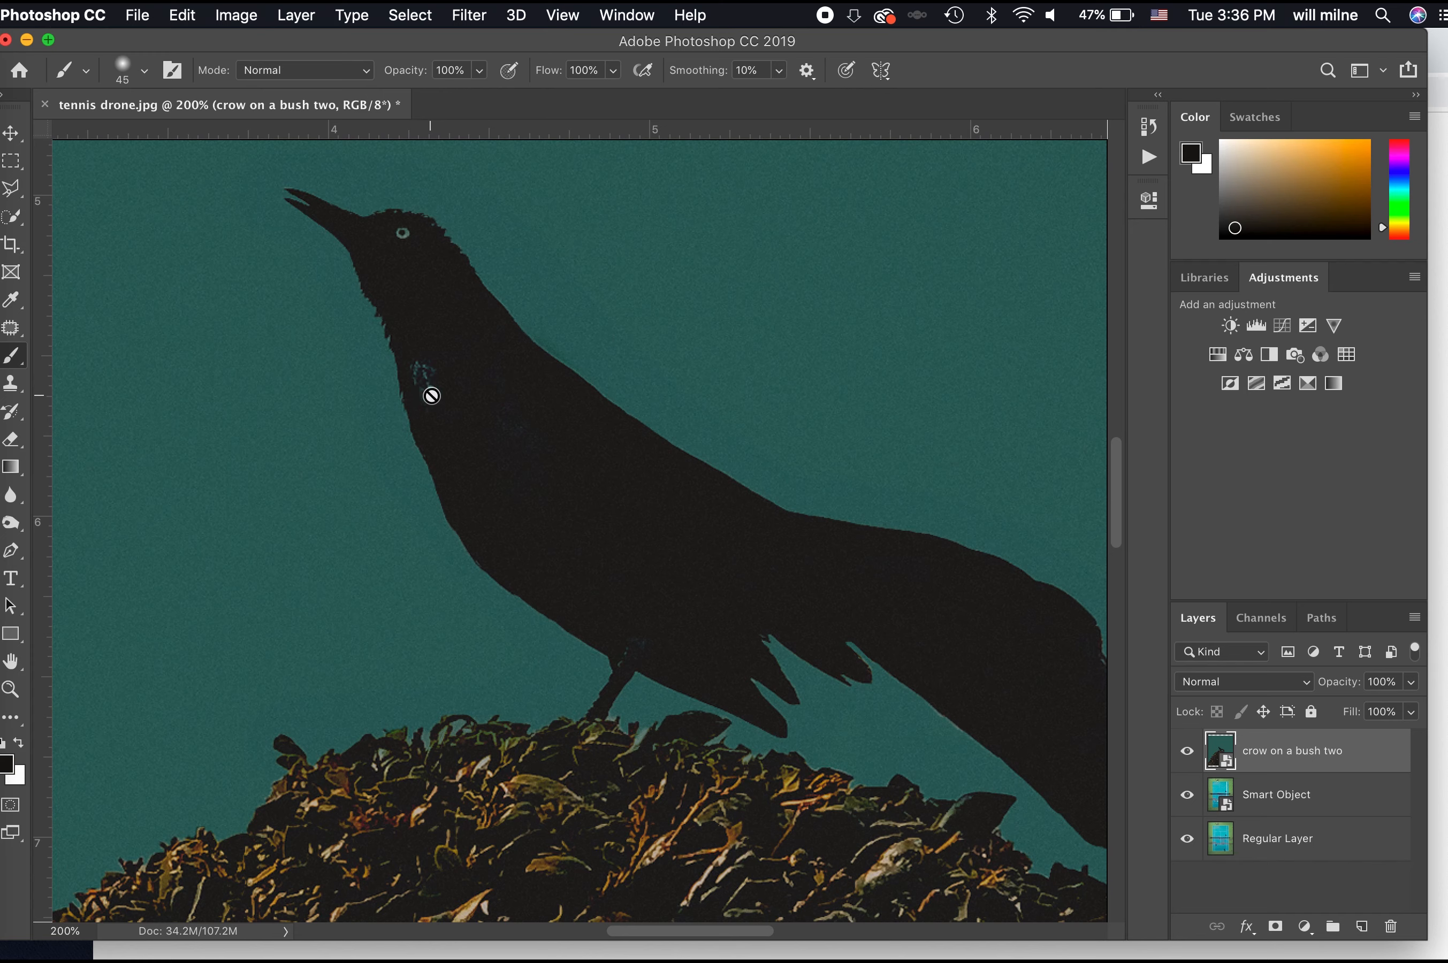
pyautogui.press('super+minus')
pyautogui.press('super+minus')
pyautogui.press('super+minus')
pyautogui.press('super+minus')
pyautogui.press('super+minus')
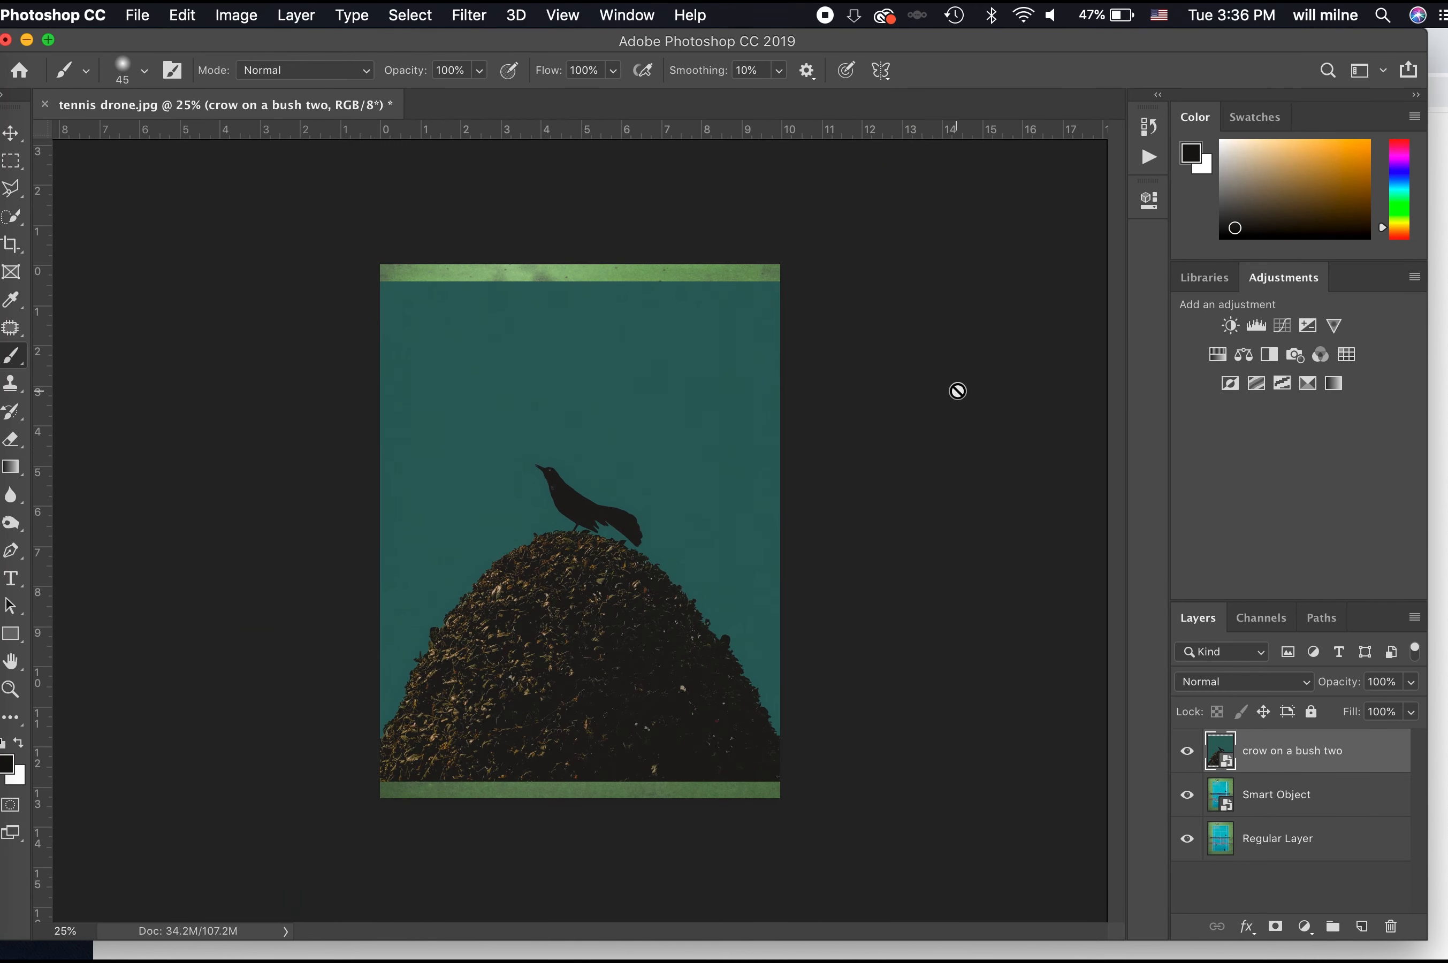
# - Delete the crow on a bush two and Smart Object layers together
pyautogui.keyDown('shift'); pyautogui.click(1308, 800); pyautogui.keyUp('shift')
pyautogui.doubleClick(1313, 800)
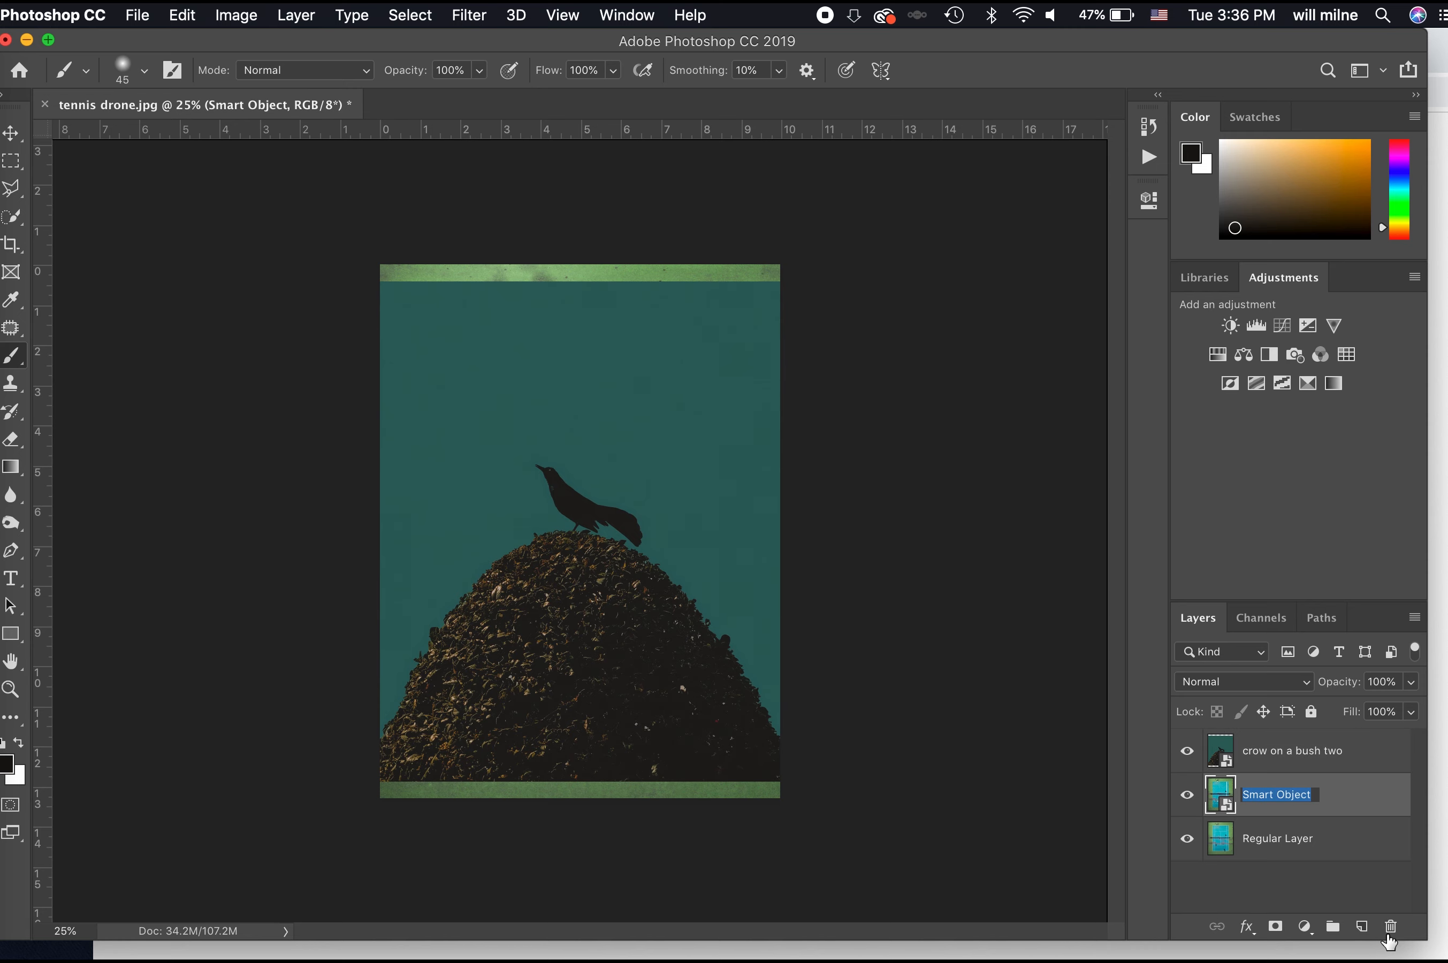
pyautogui.keyDown('shift'); pyautogui.click(1328, 763); pyautogui.keyUp('shift')
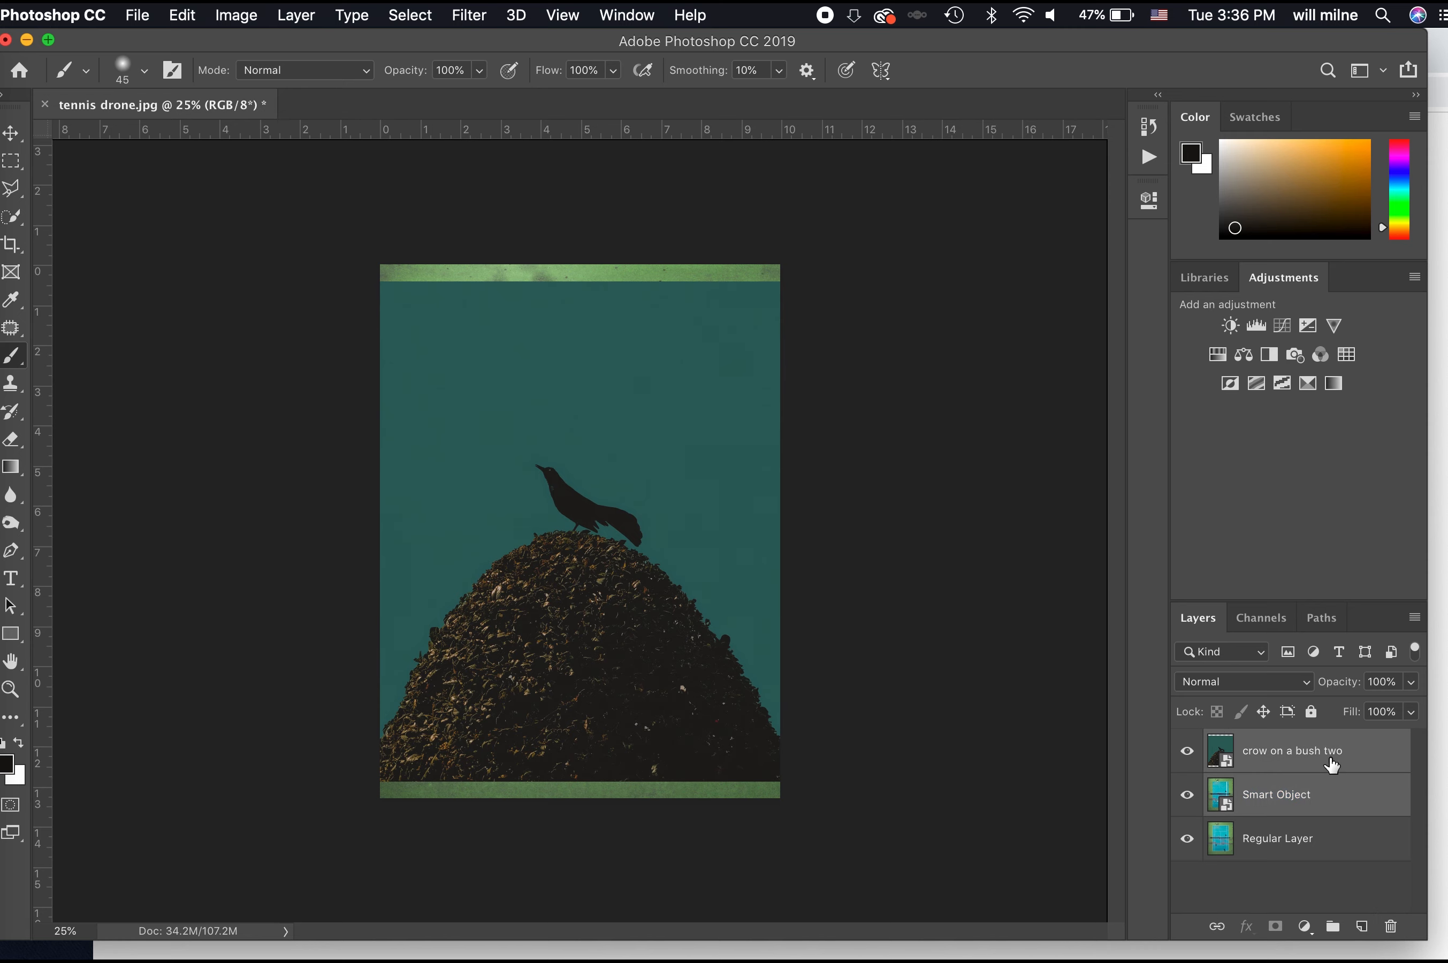
pyautogui.rightClick(1328, 763)
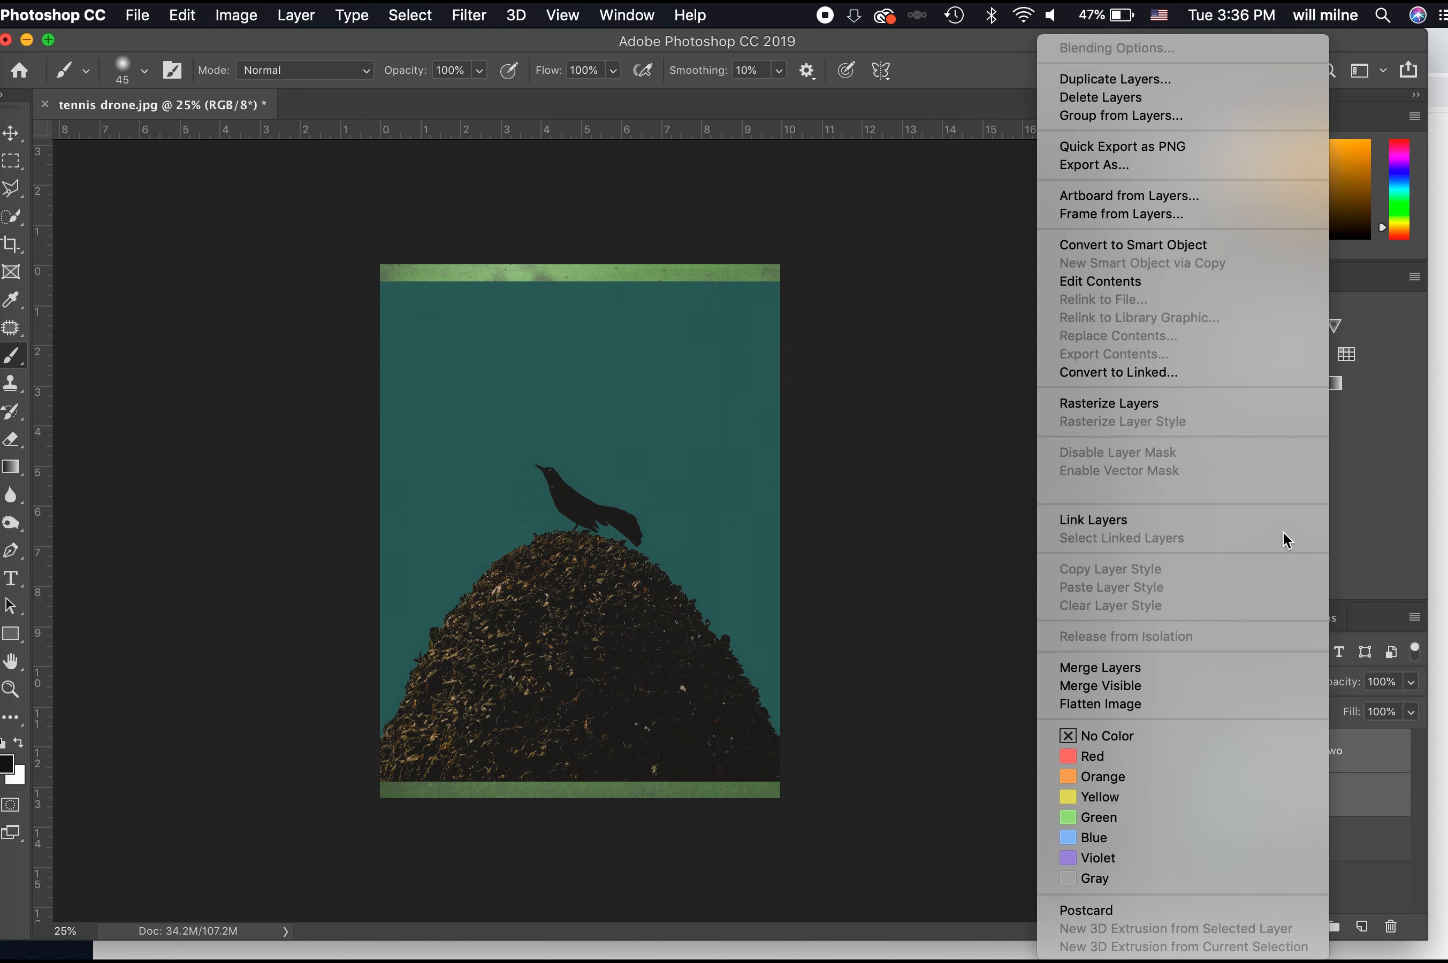
pyautogui.click(1161, 99)
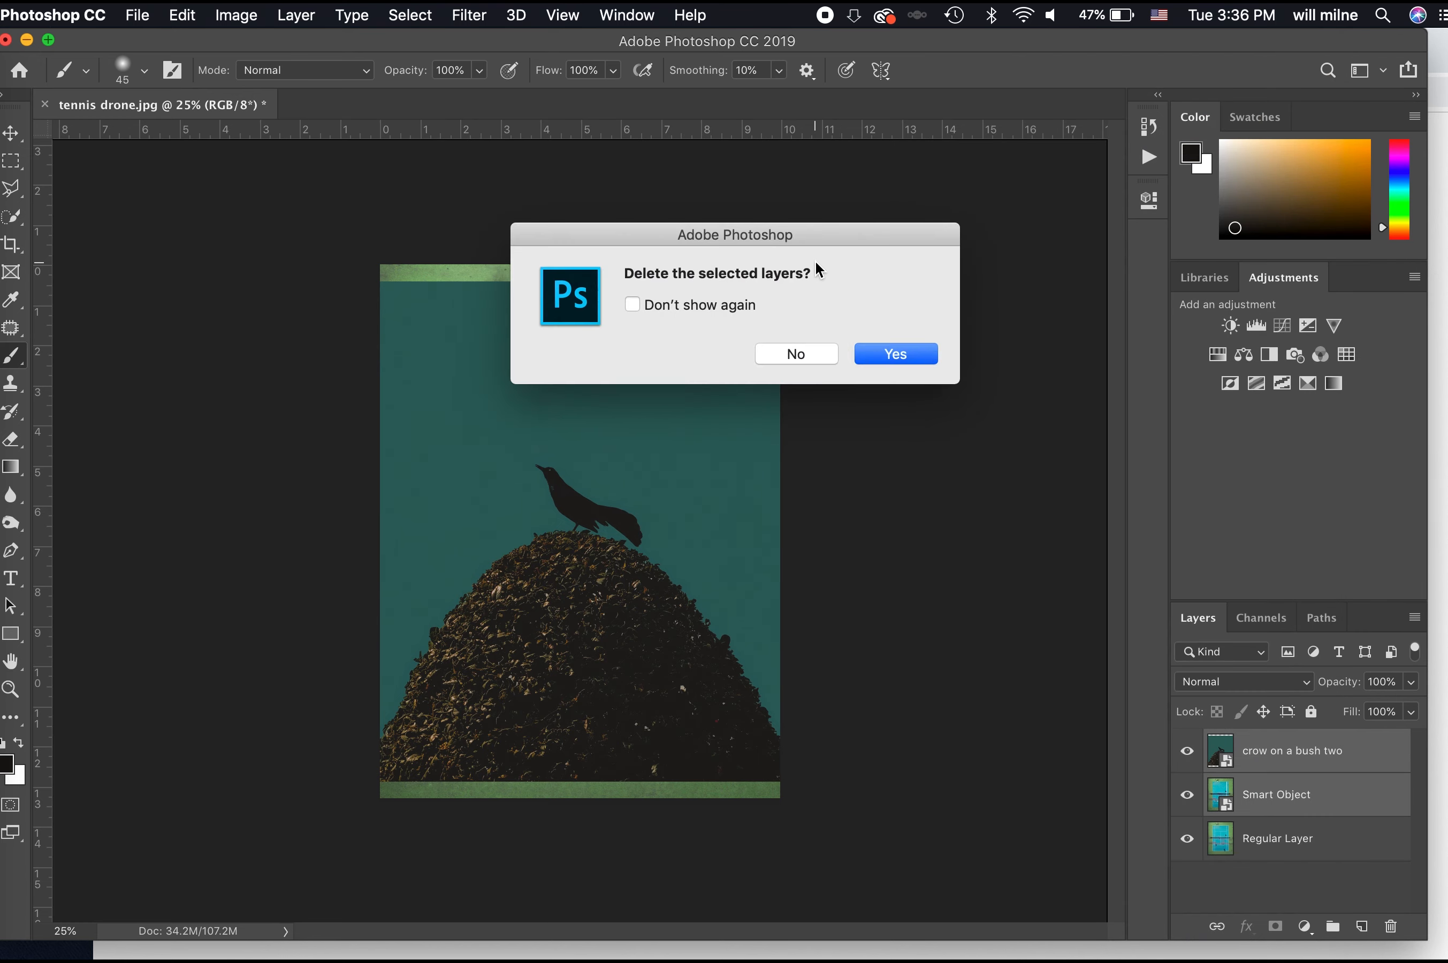
pyautogui.press('Return')
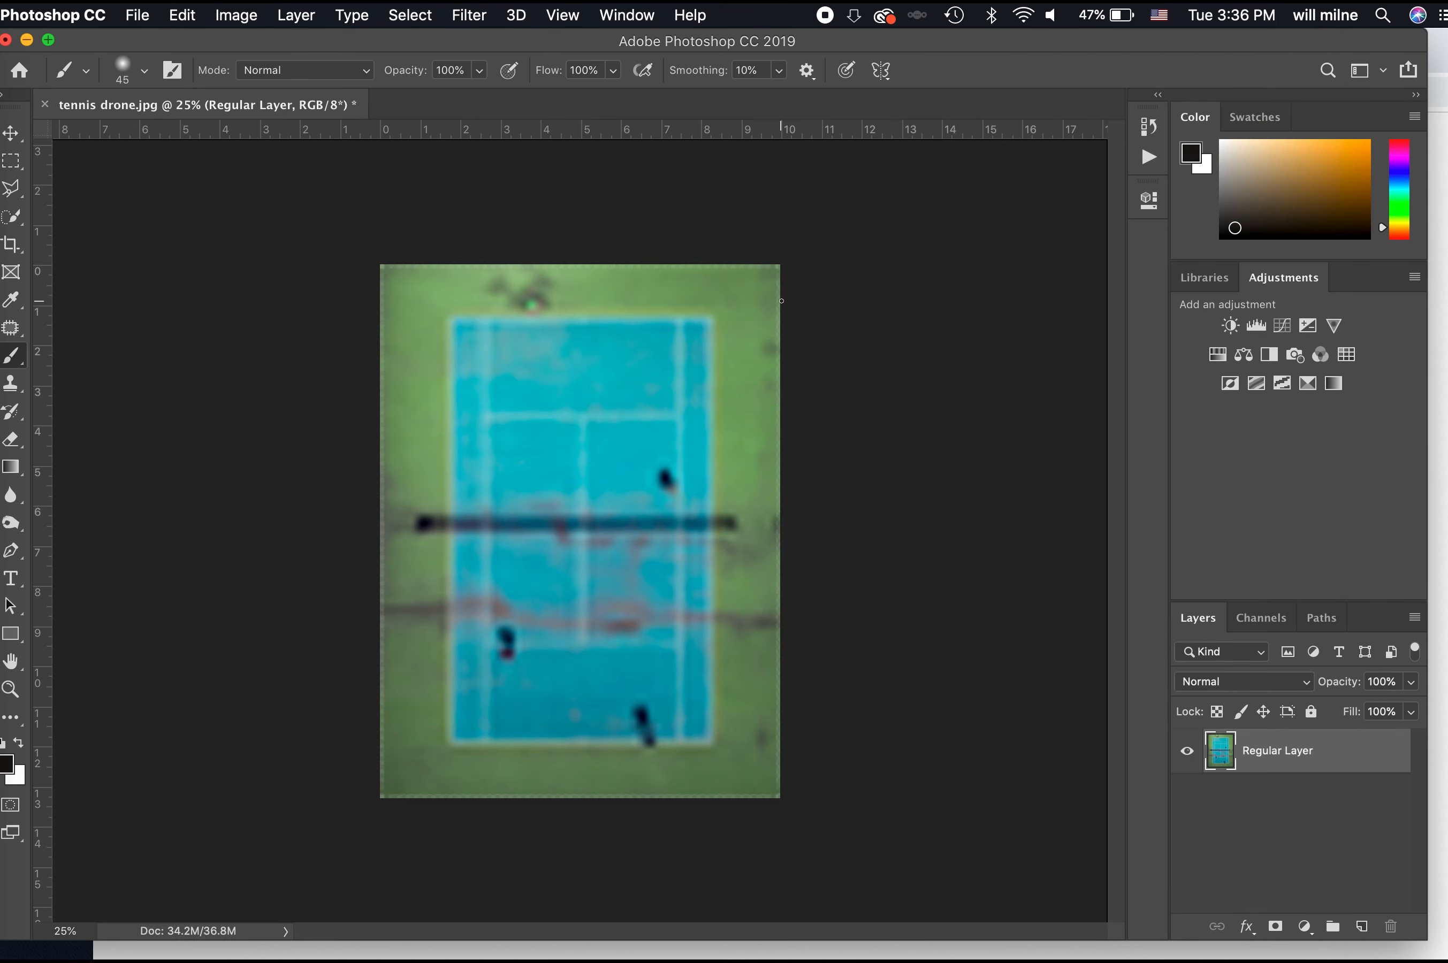
# - Revert the tennis drone document to its saved version and duplicate its Background layer three times
pyautogui.click(155, 12)
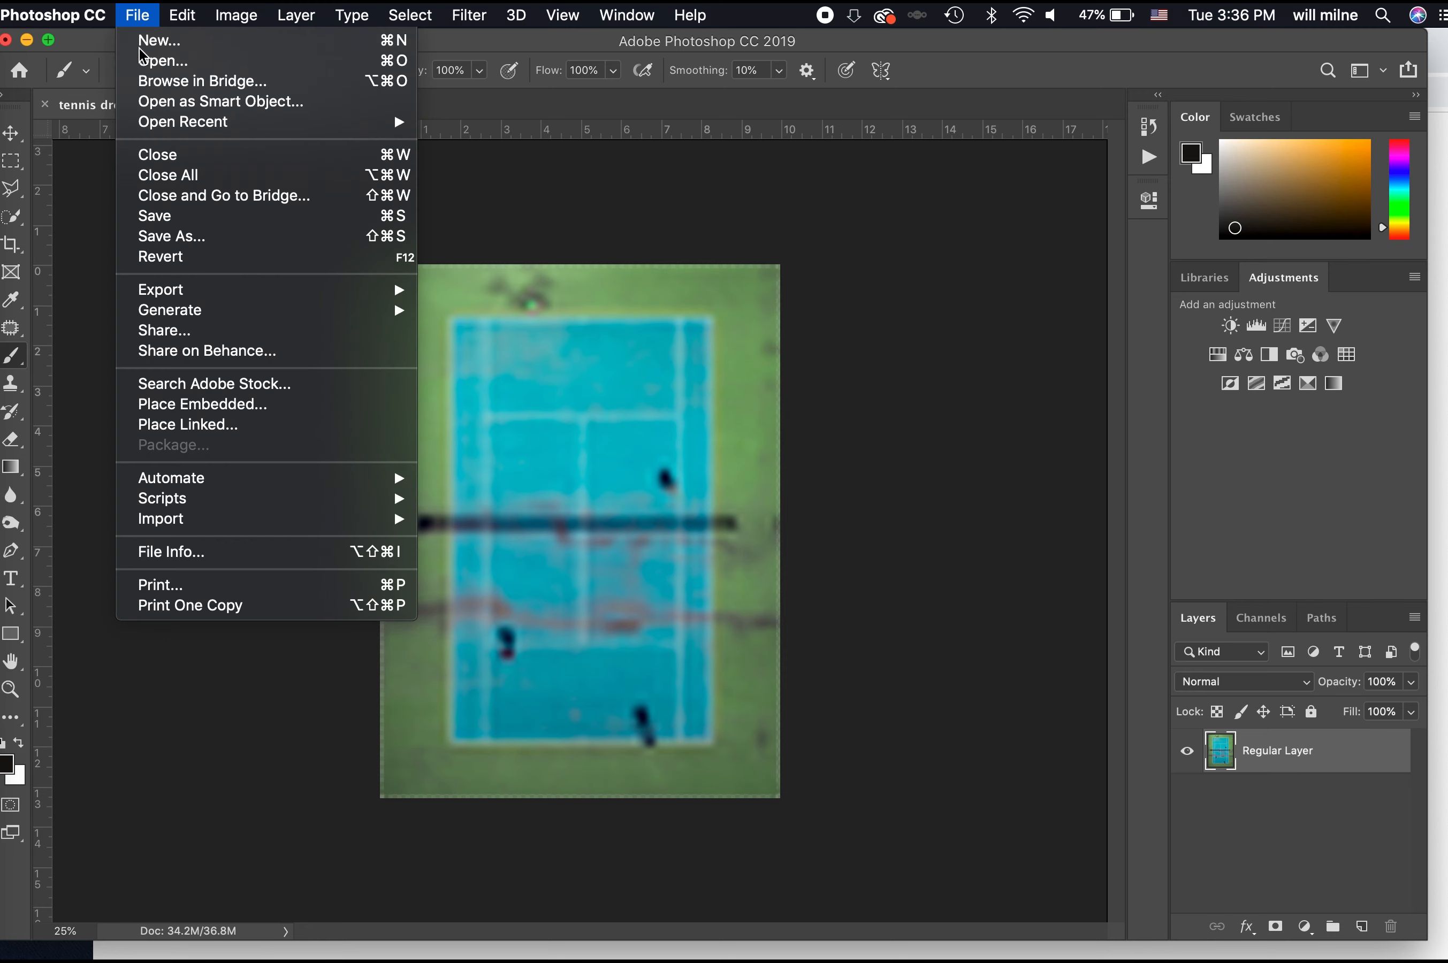
pyautogui.click(205, 263)
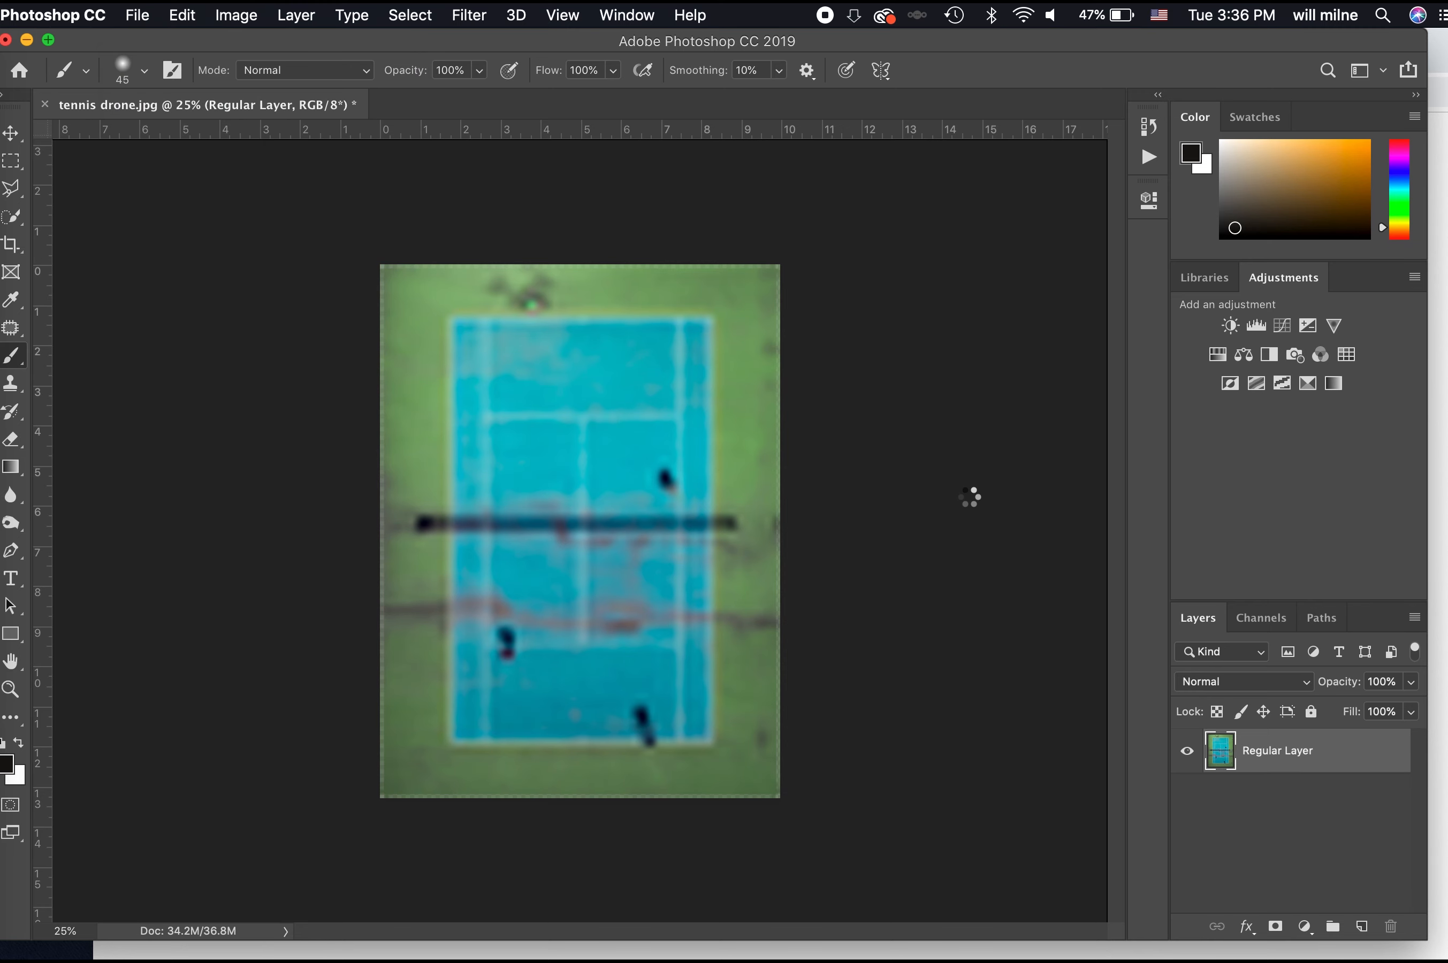
pyautogui.press('super+j')
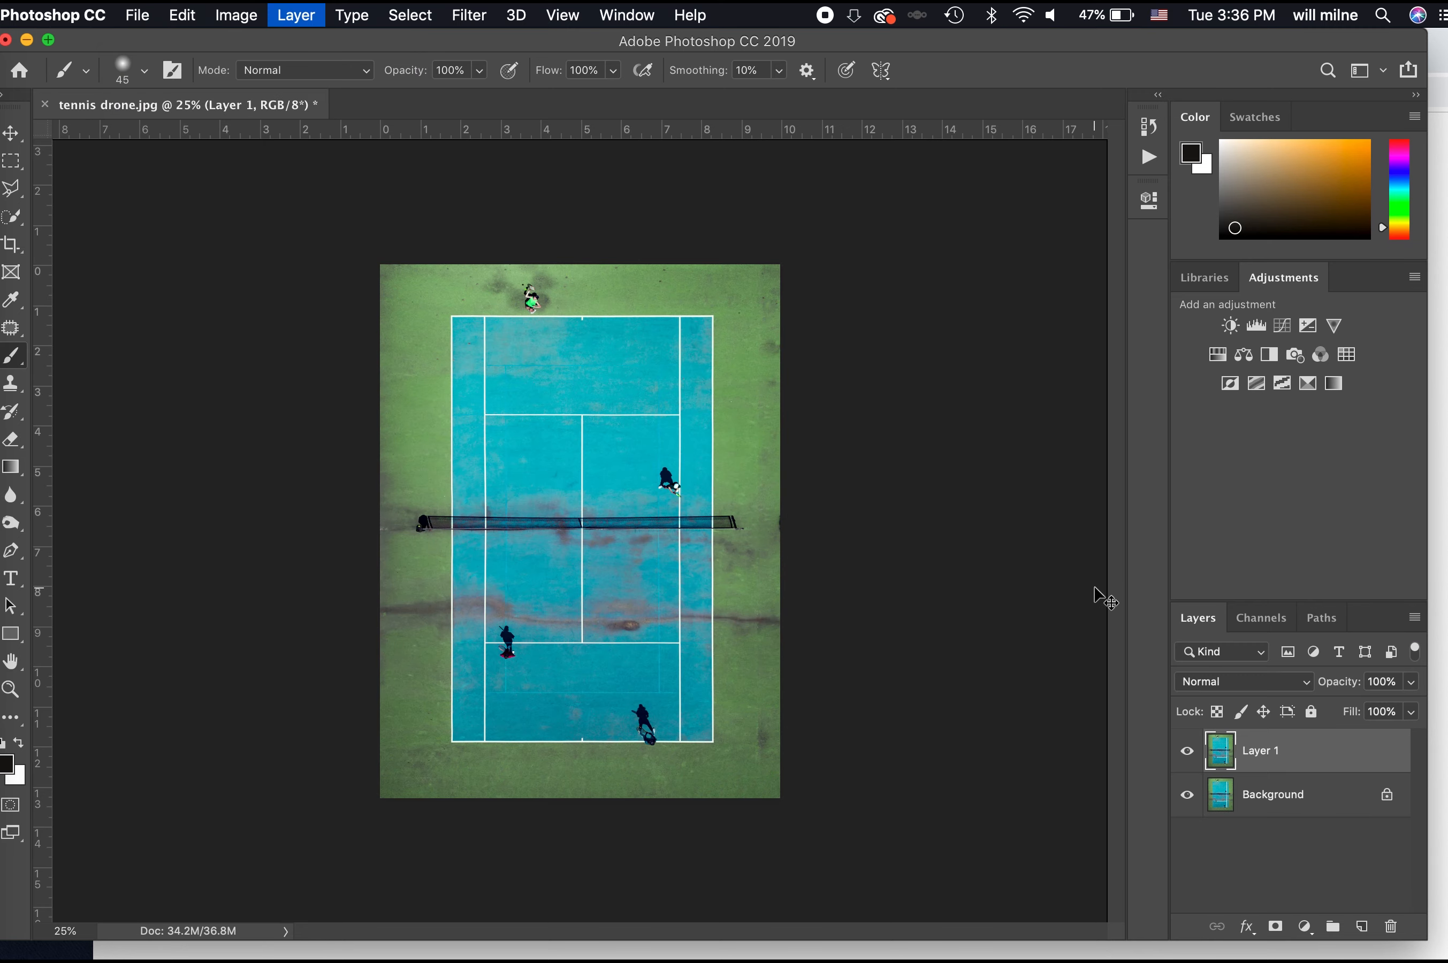
pyautogui.press('super+j')
pyautogui.press('super+j')
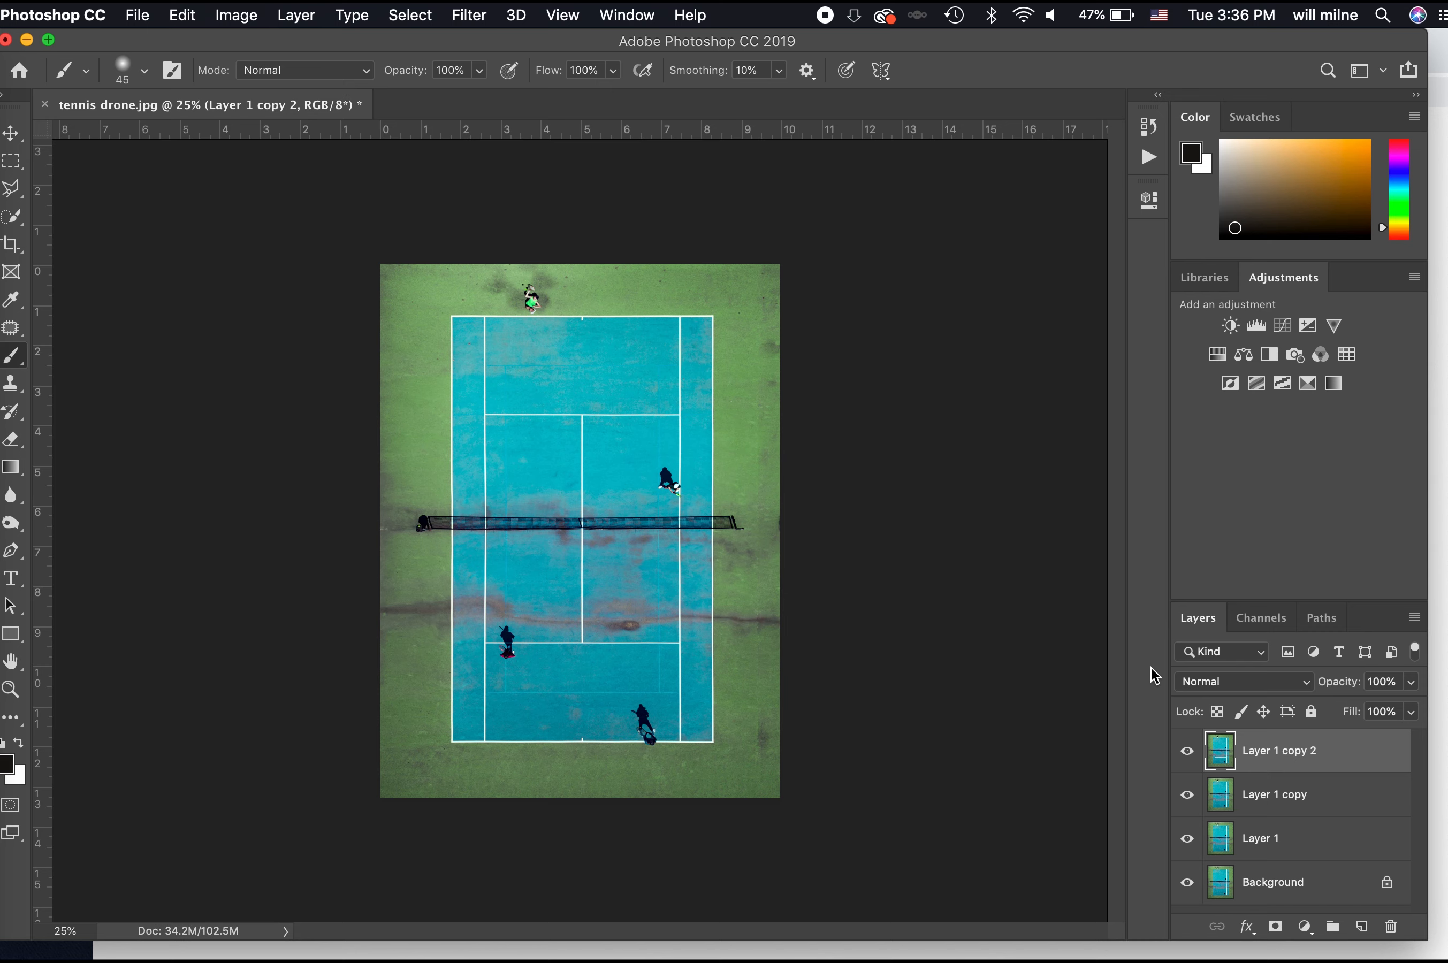
# - Convert the Layer 1 copy 2 layer into a smart object for re-editable smart filters
pyautogui.click(150, 13)
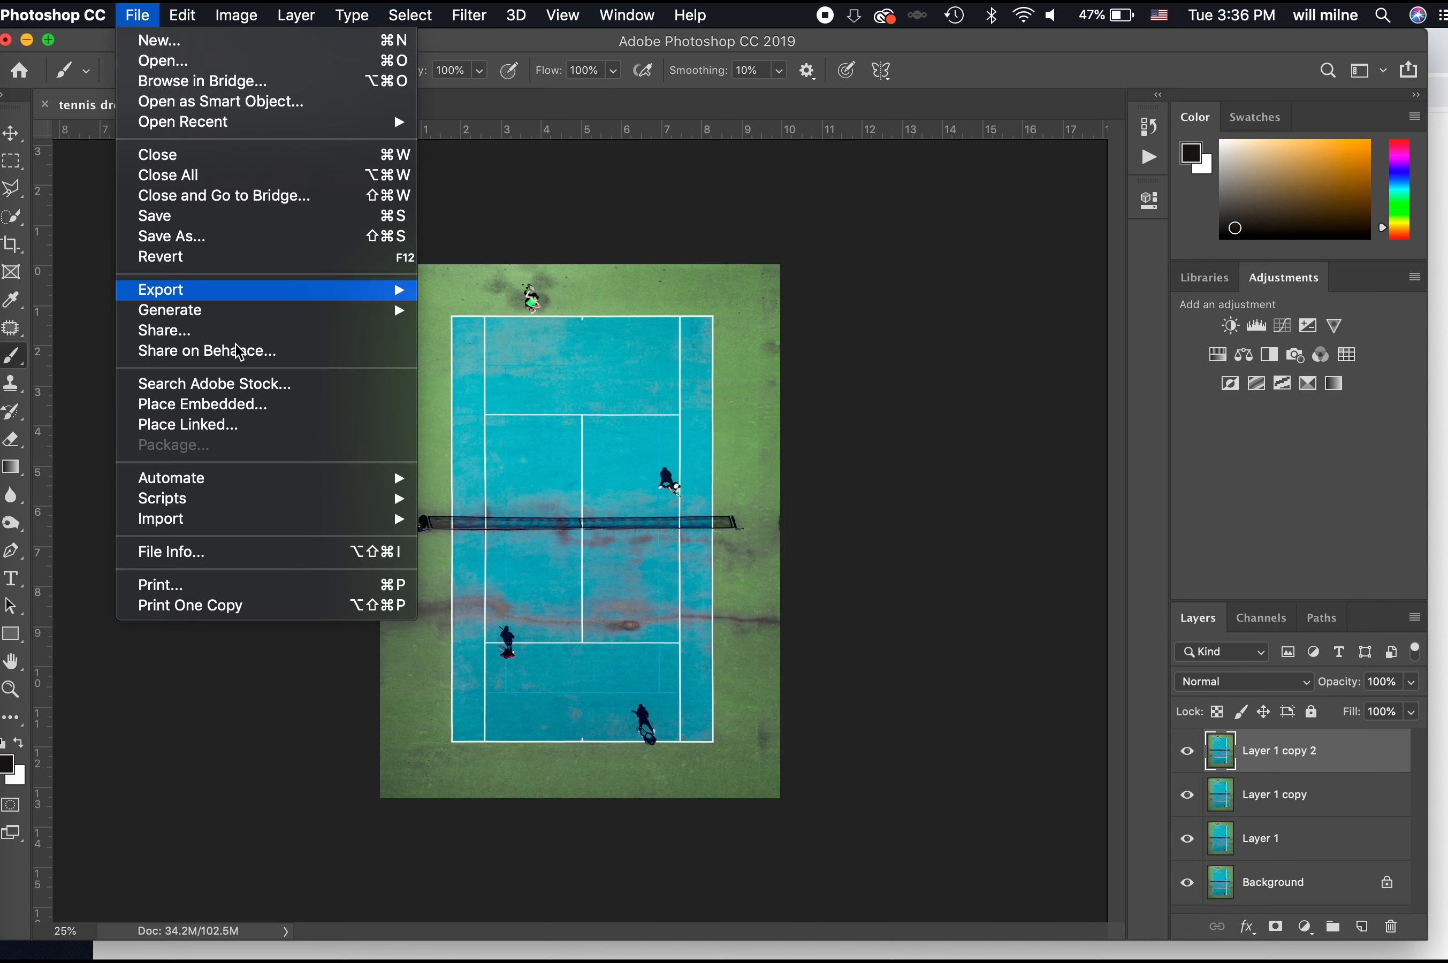
pyautogui.moveTo(317, 11)
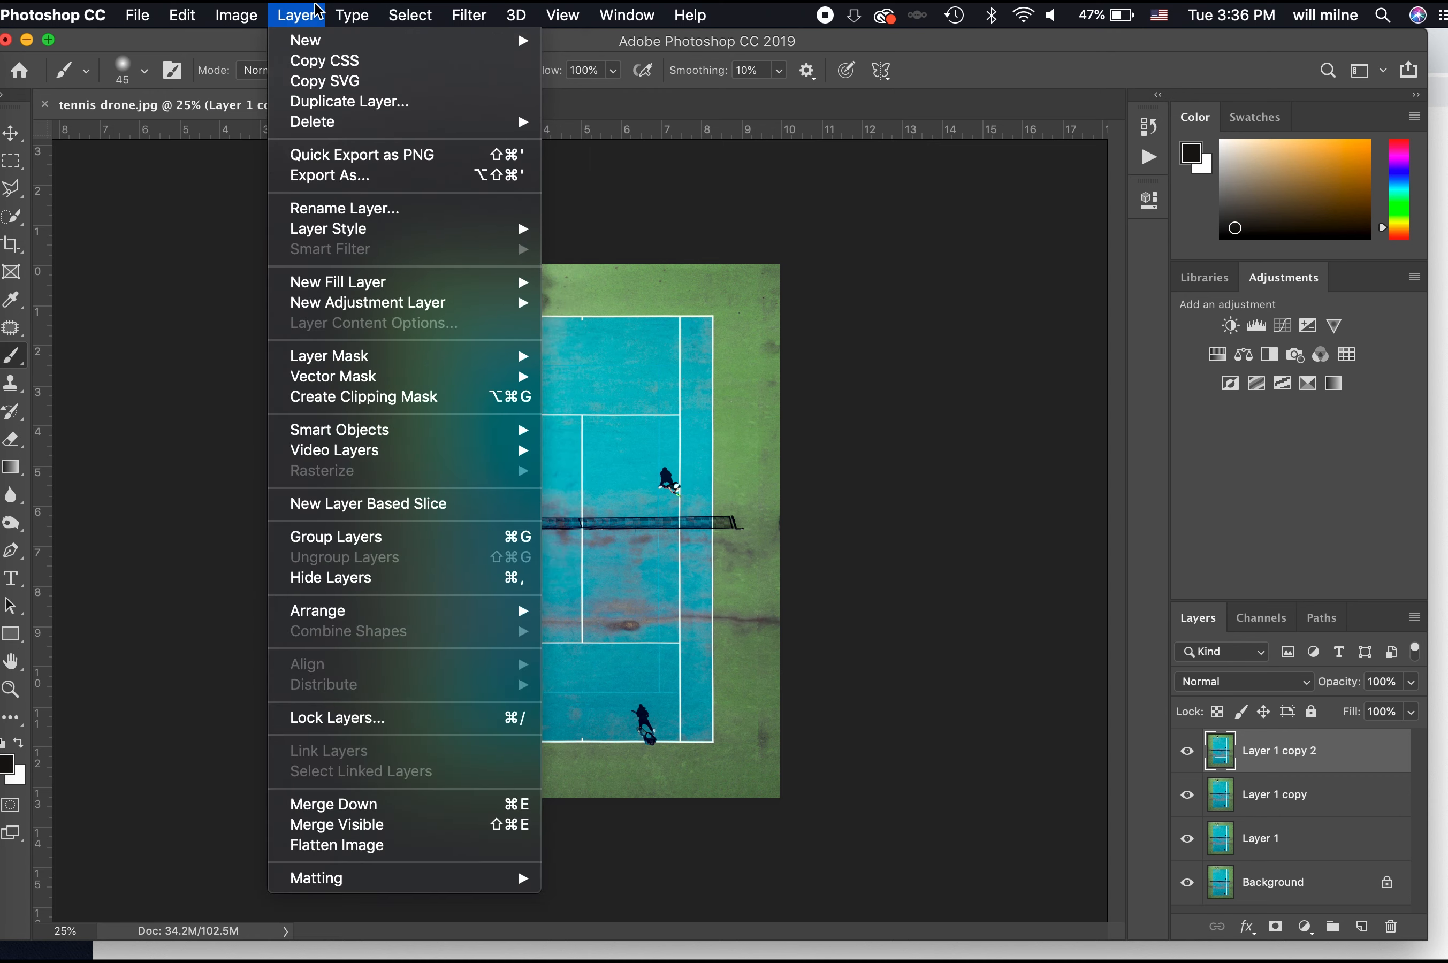
pyautogui.moveTo(418, 441)
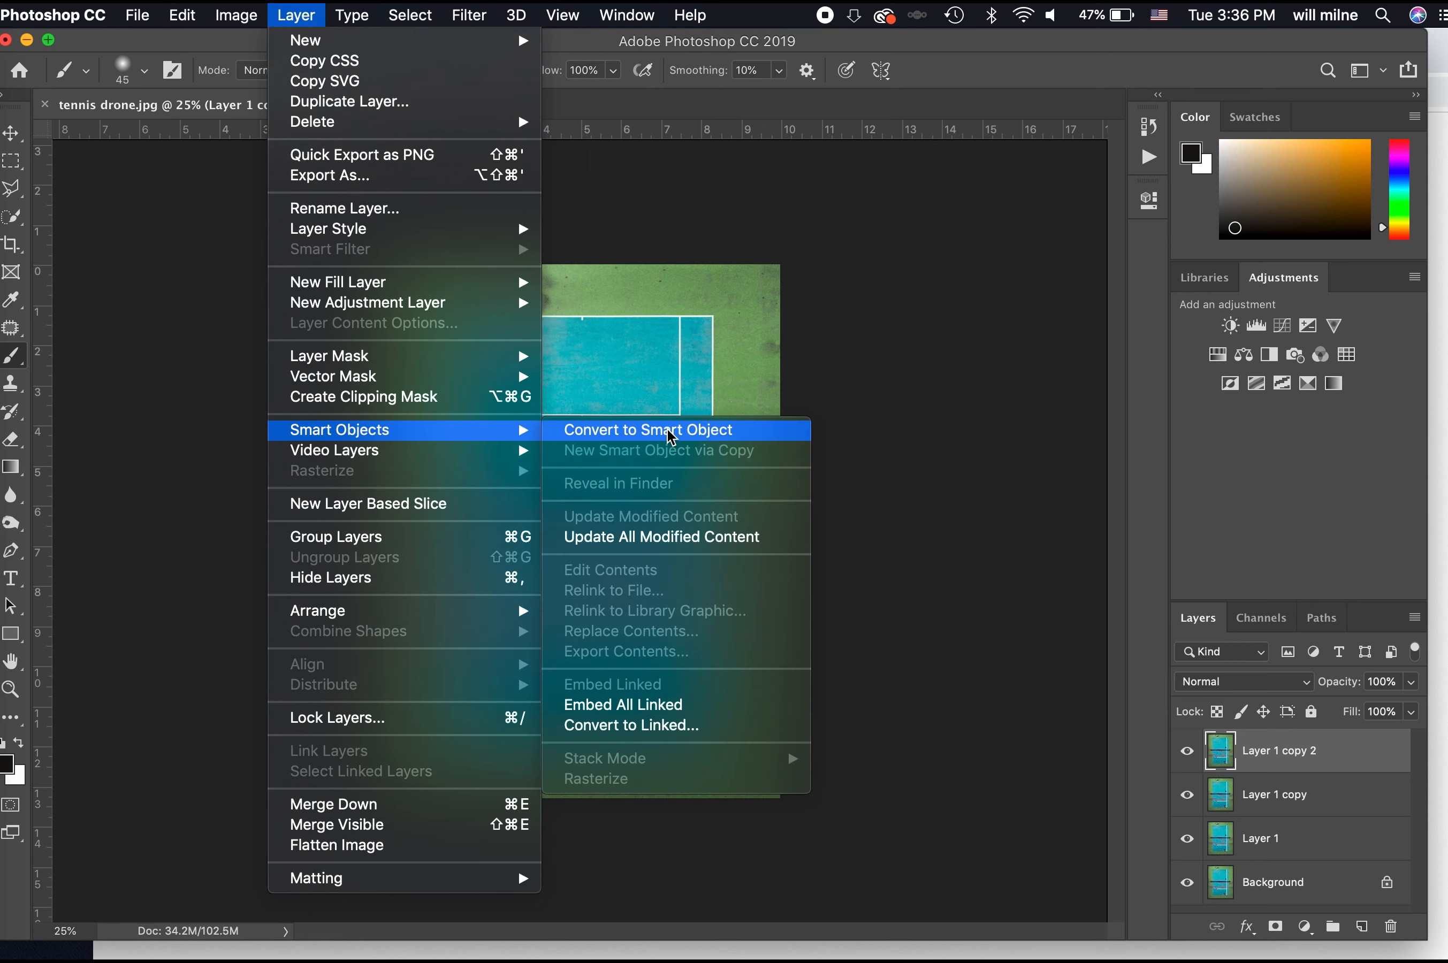
pyautogui.click(1296, 755)
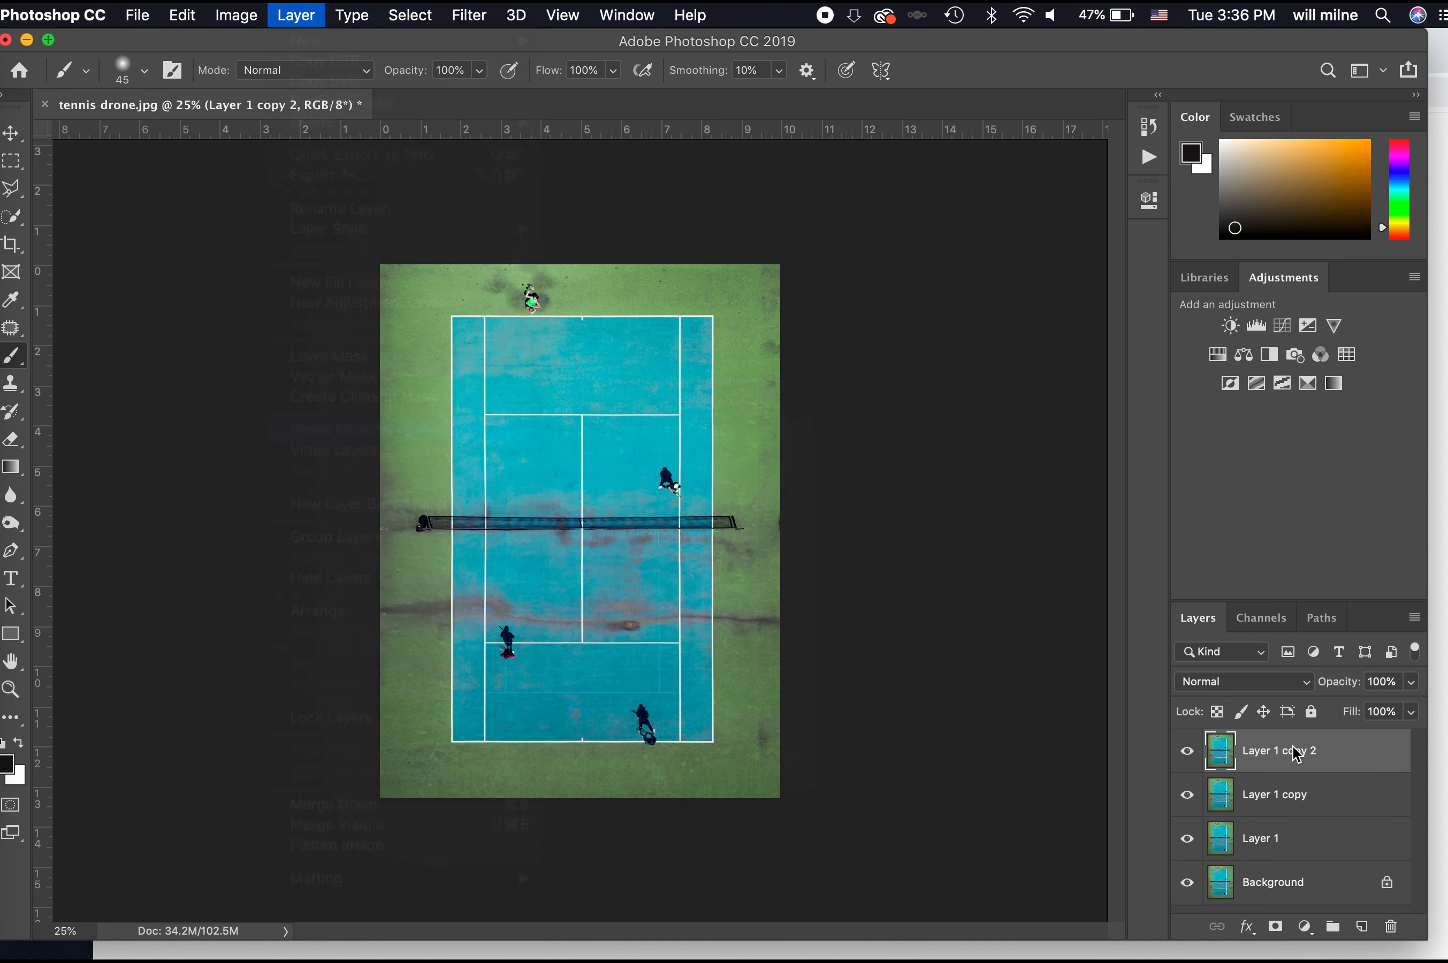
pyautogui.rightClick(1296, 754)
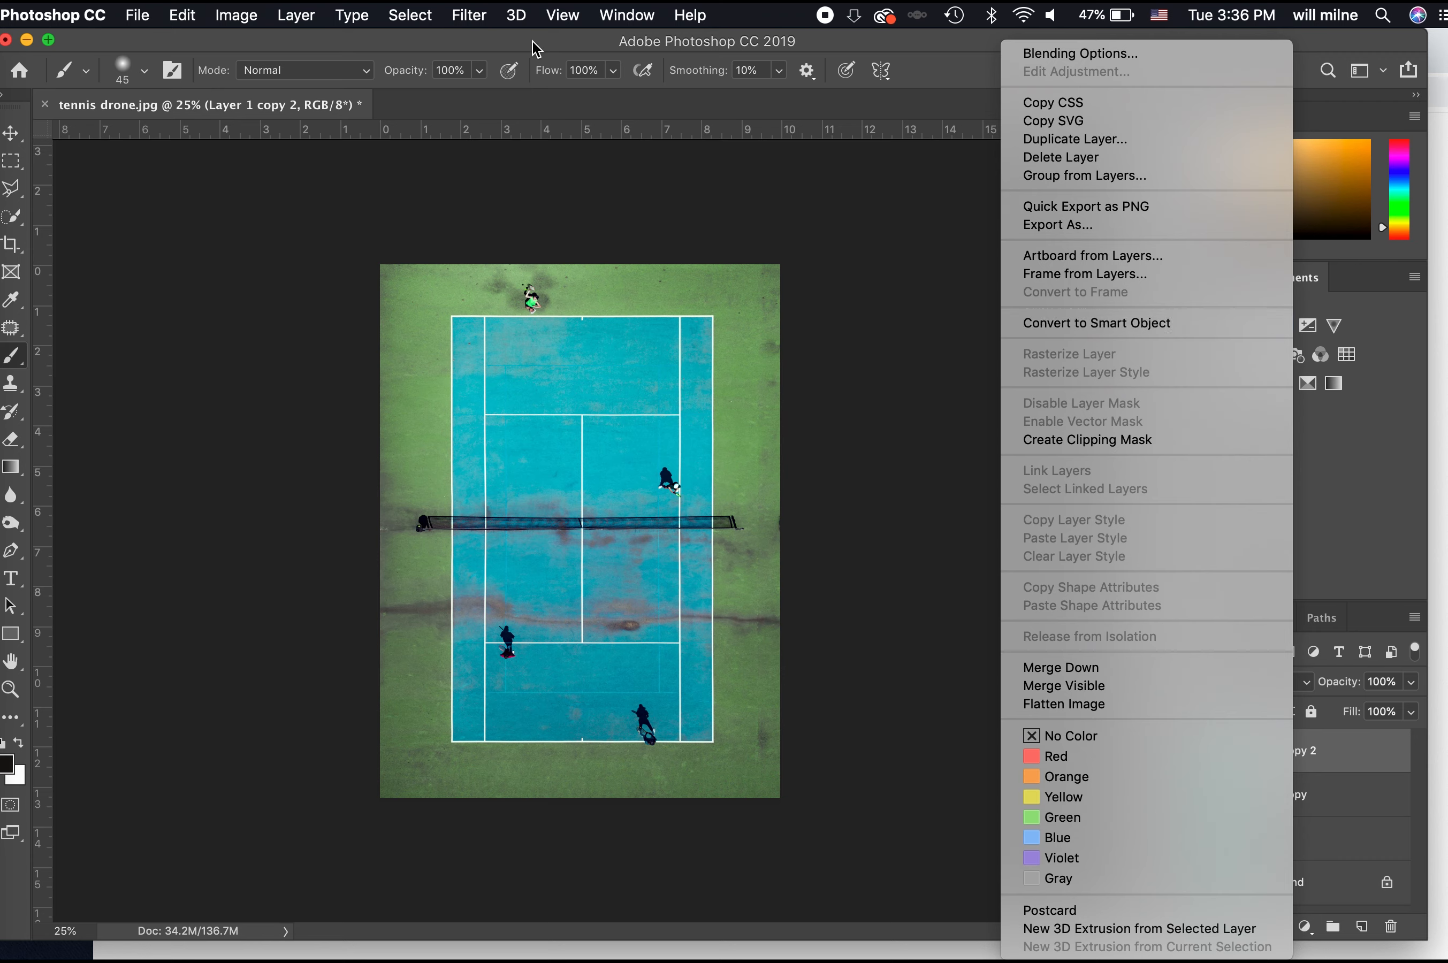
pyautogui.click(461, 14)
pyautogui.click(461, 13)
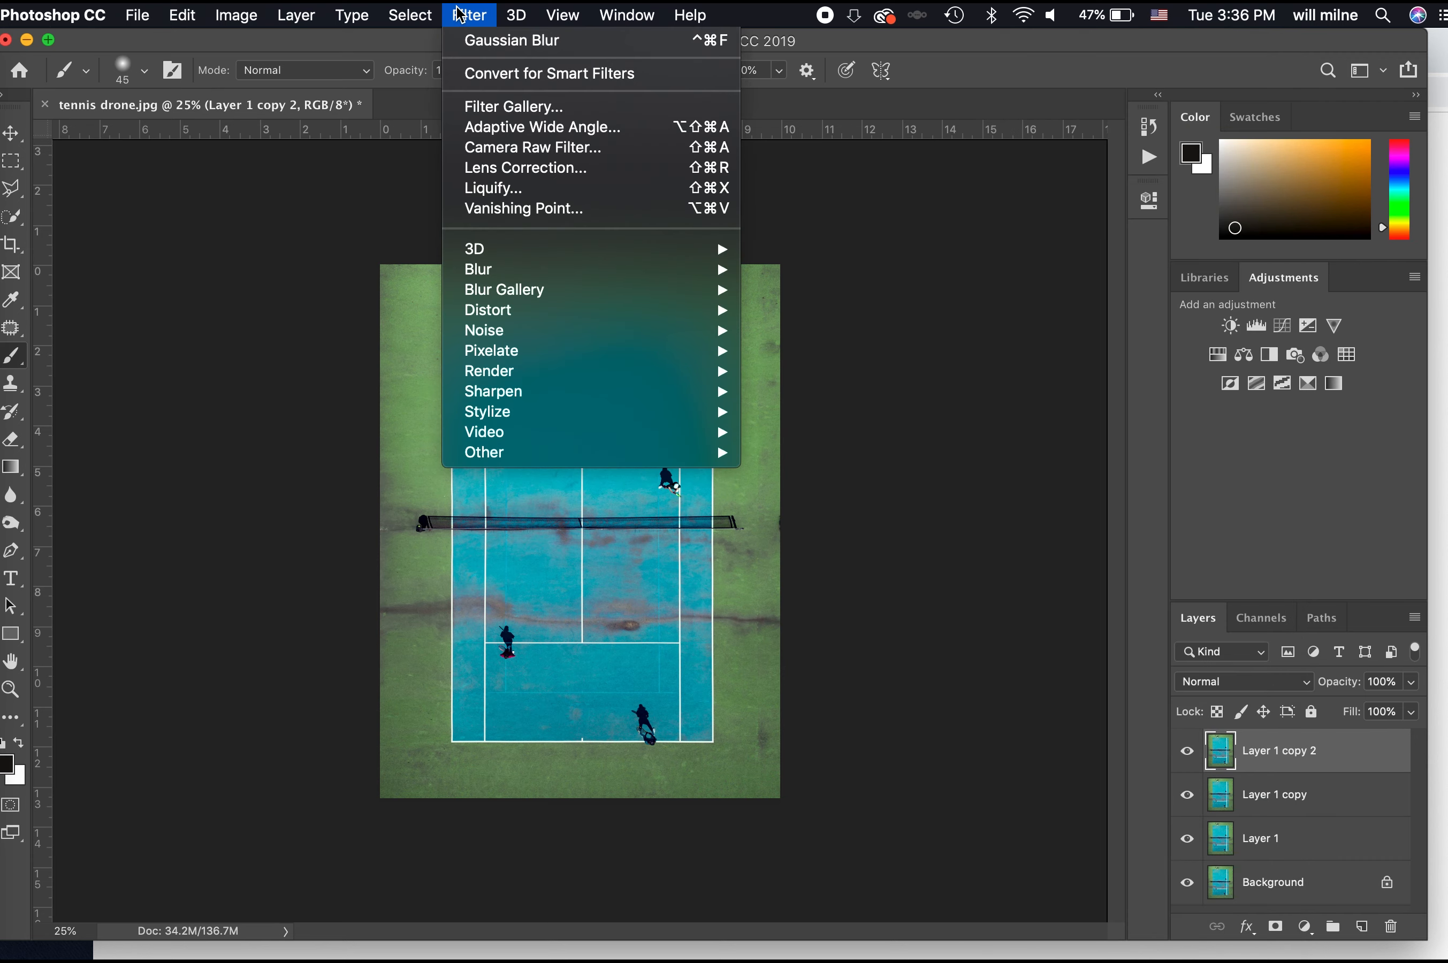
pyautogui.click(578, 77)
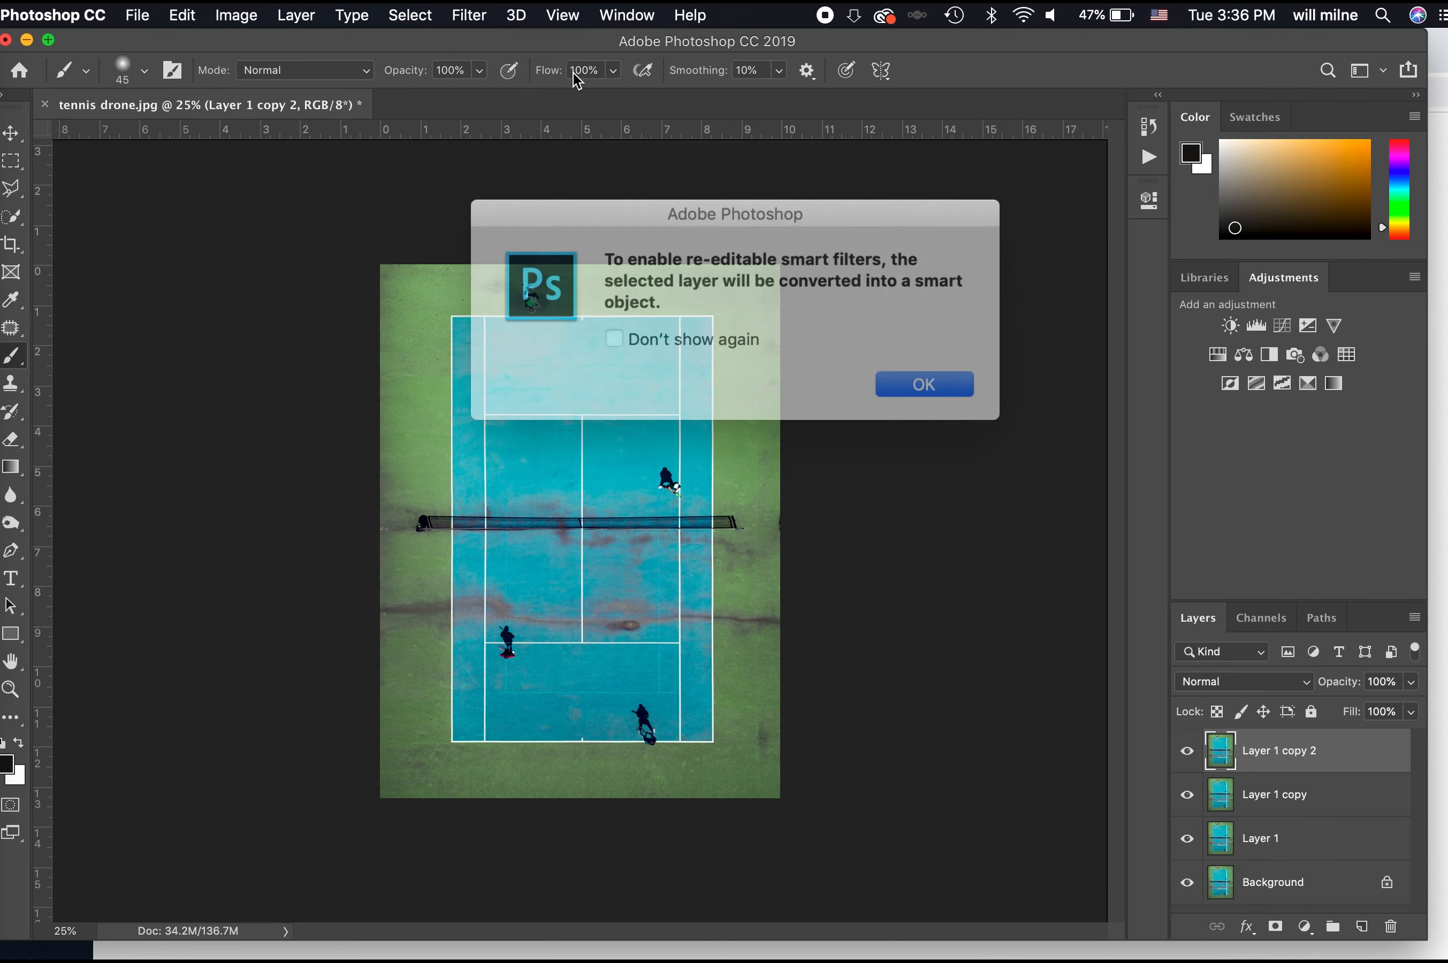
pyautogui.press('Return')
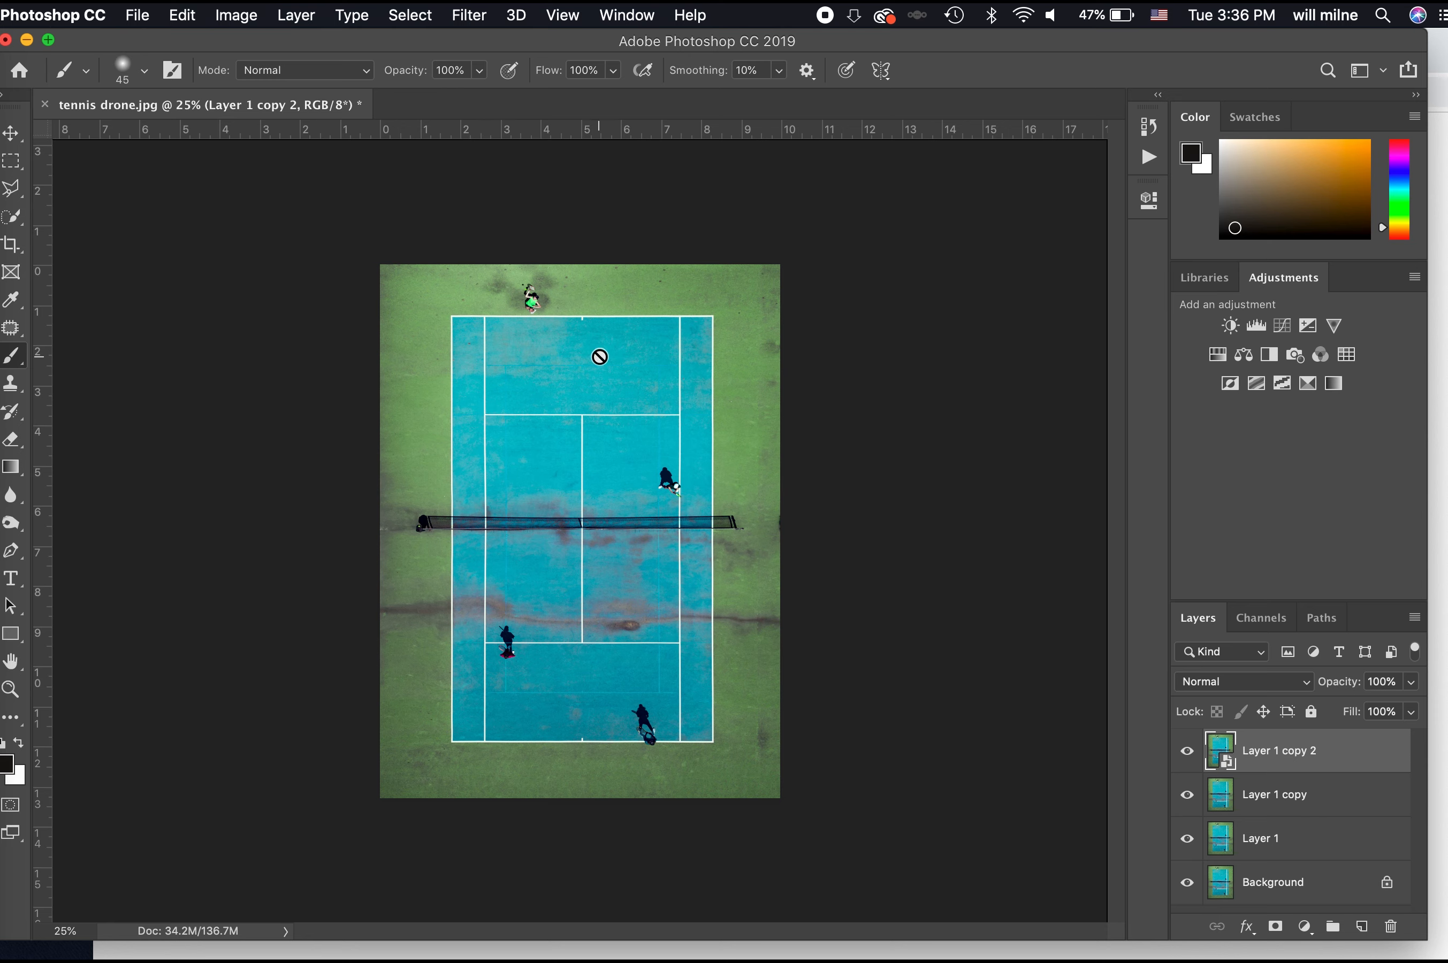
# - Rasterize the smart object by attempting to paint on it with the Brush, and convert Layer 1 copy 2 back into a smart object
pyautogui.click(633, 411)
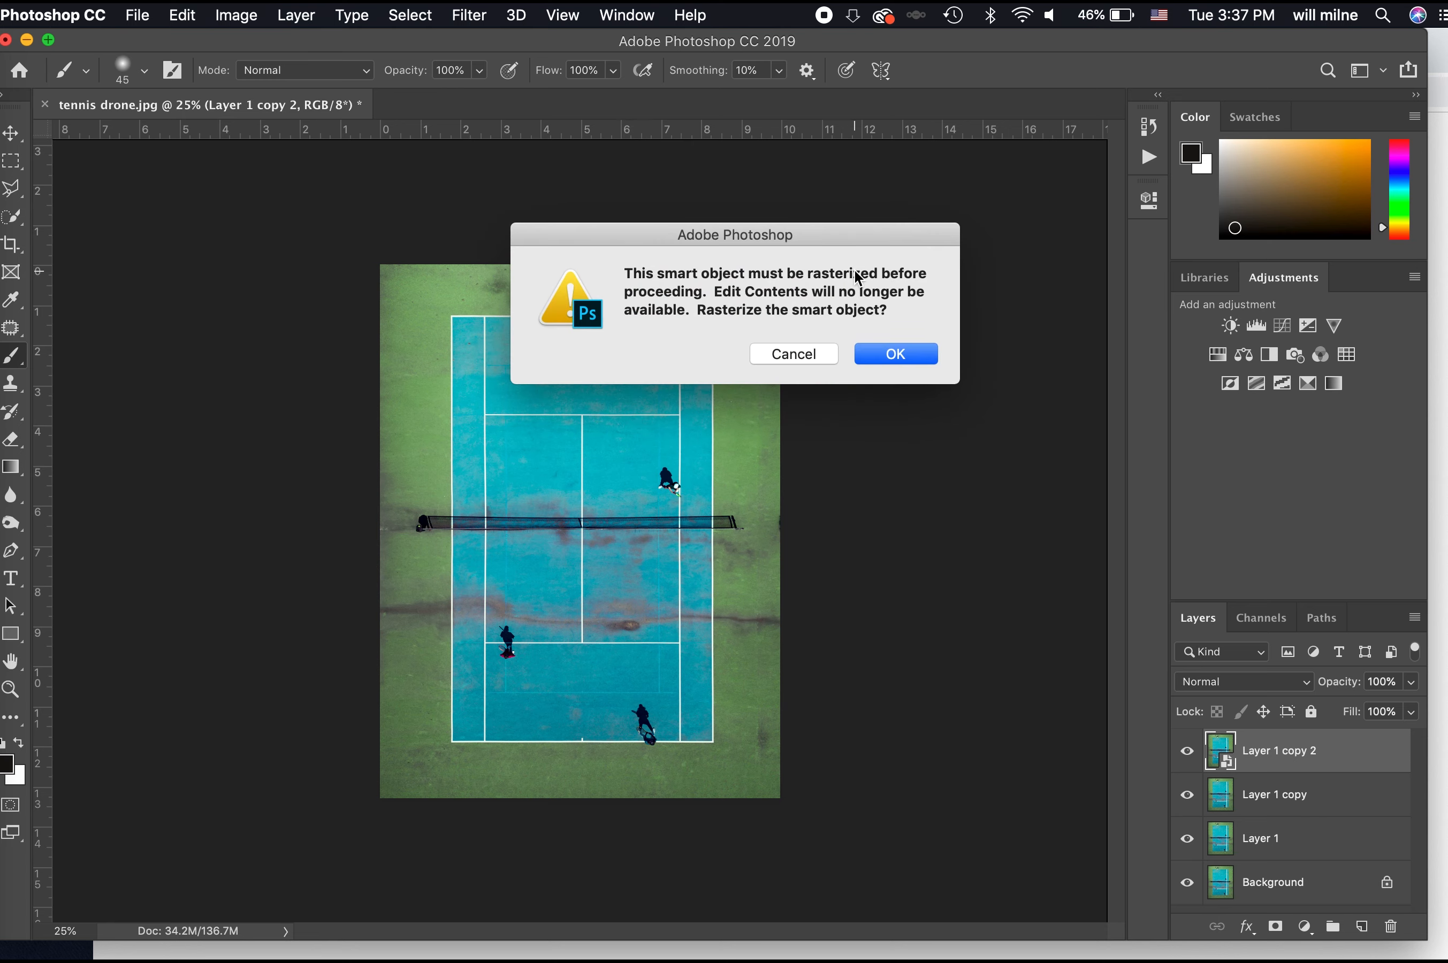
pyautogui.click(886, 354)
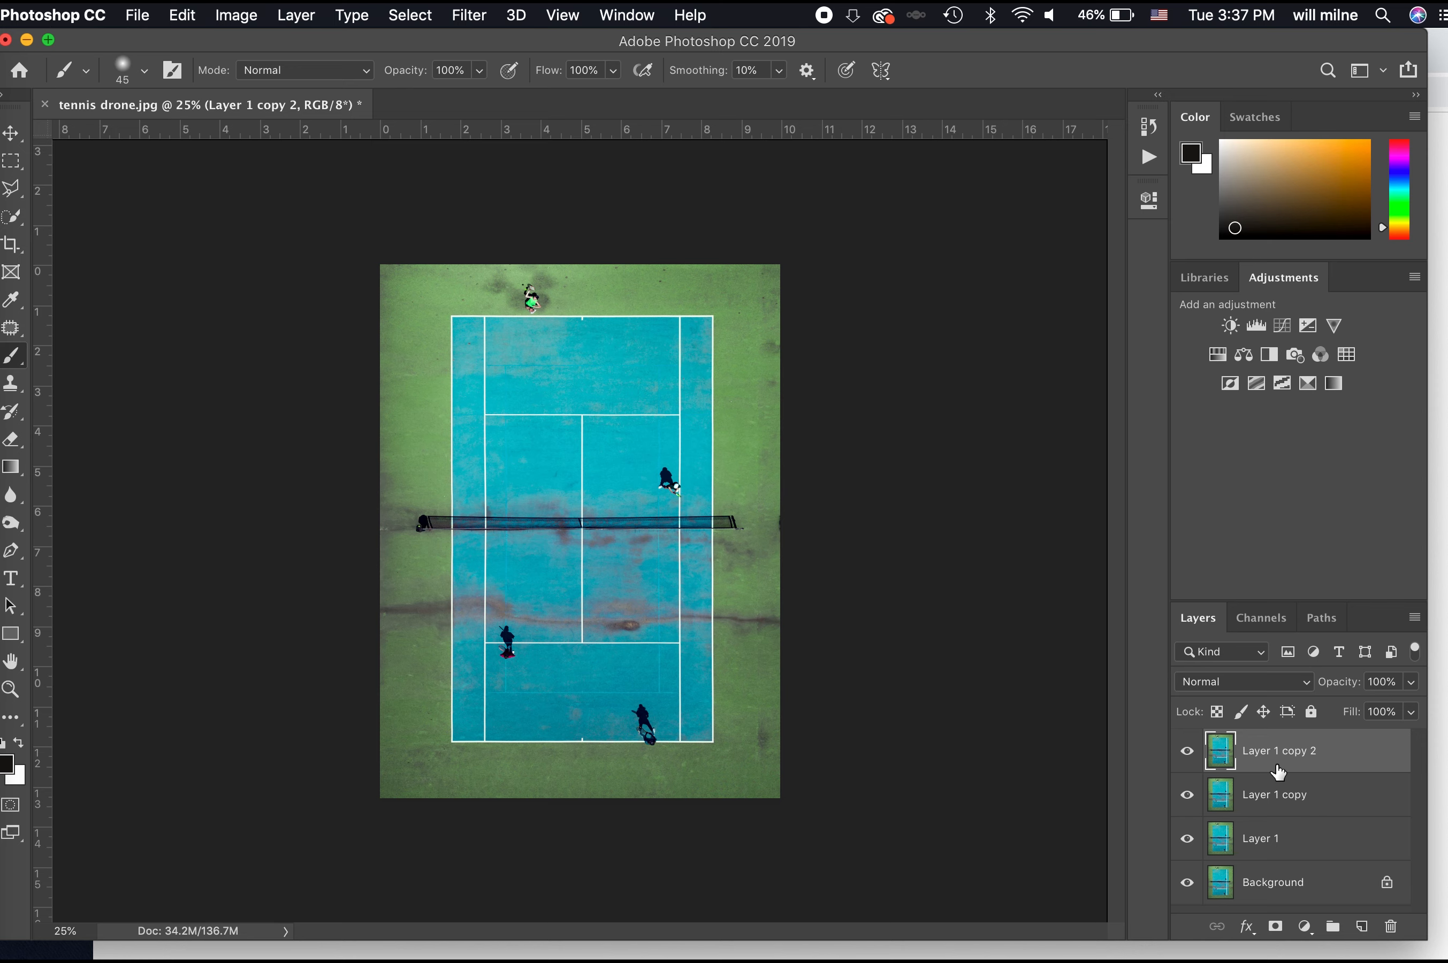
pyautogui.rightClick(1286, 750)
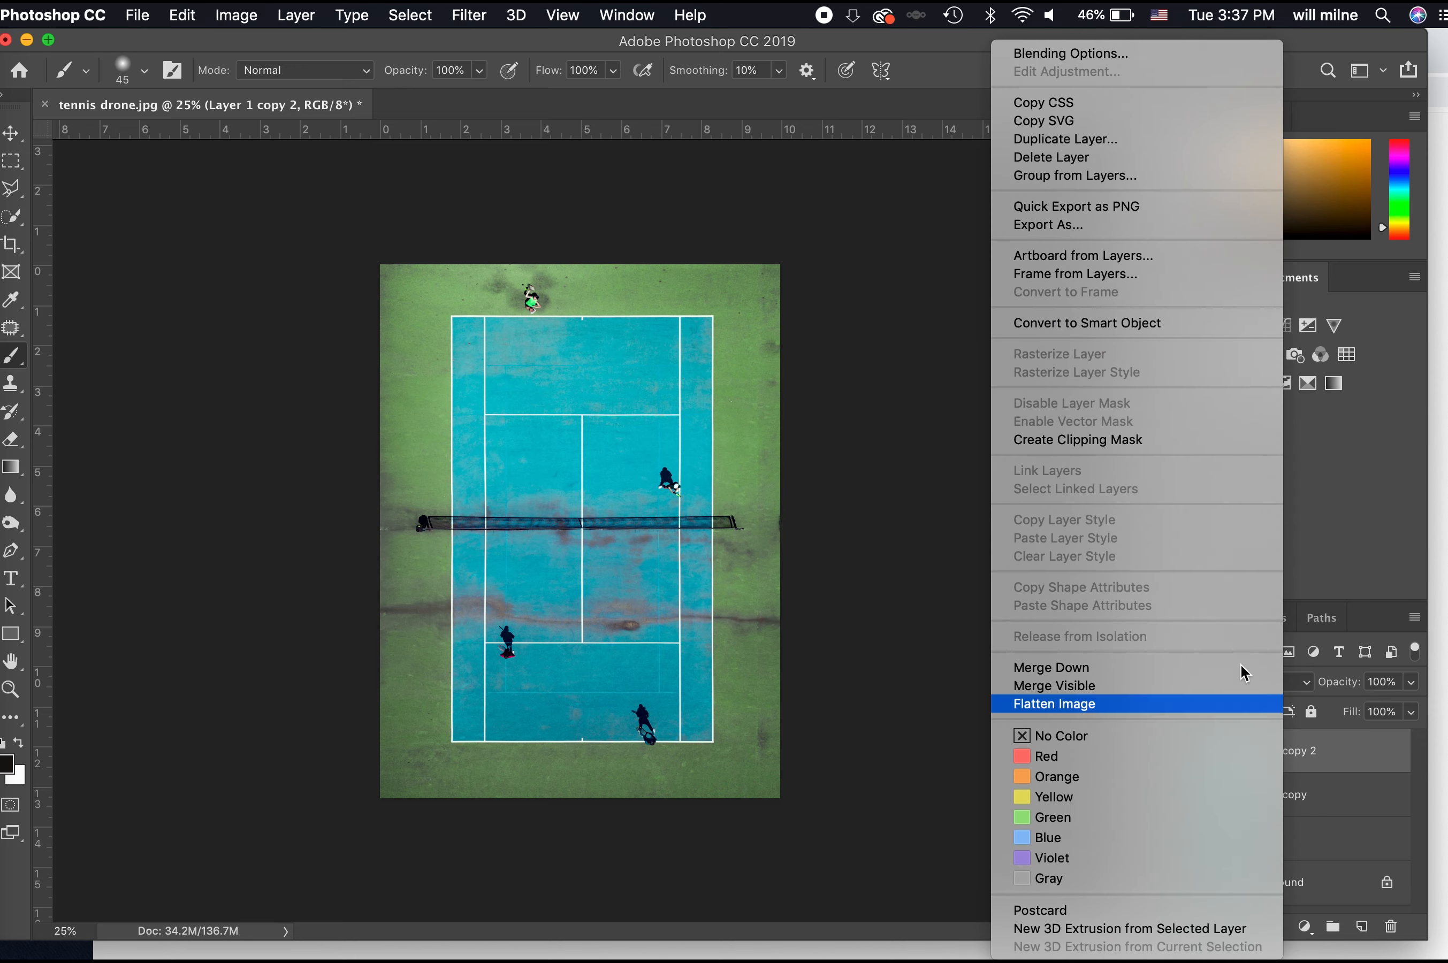
pyautogui.click(1154, 323)
# - Try to patch the player above the court on the smart object layer, declining rasterization and clearing the selection
pyautogui.press('s')
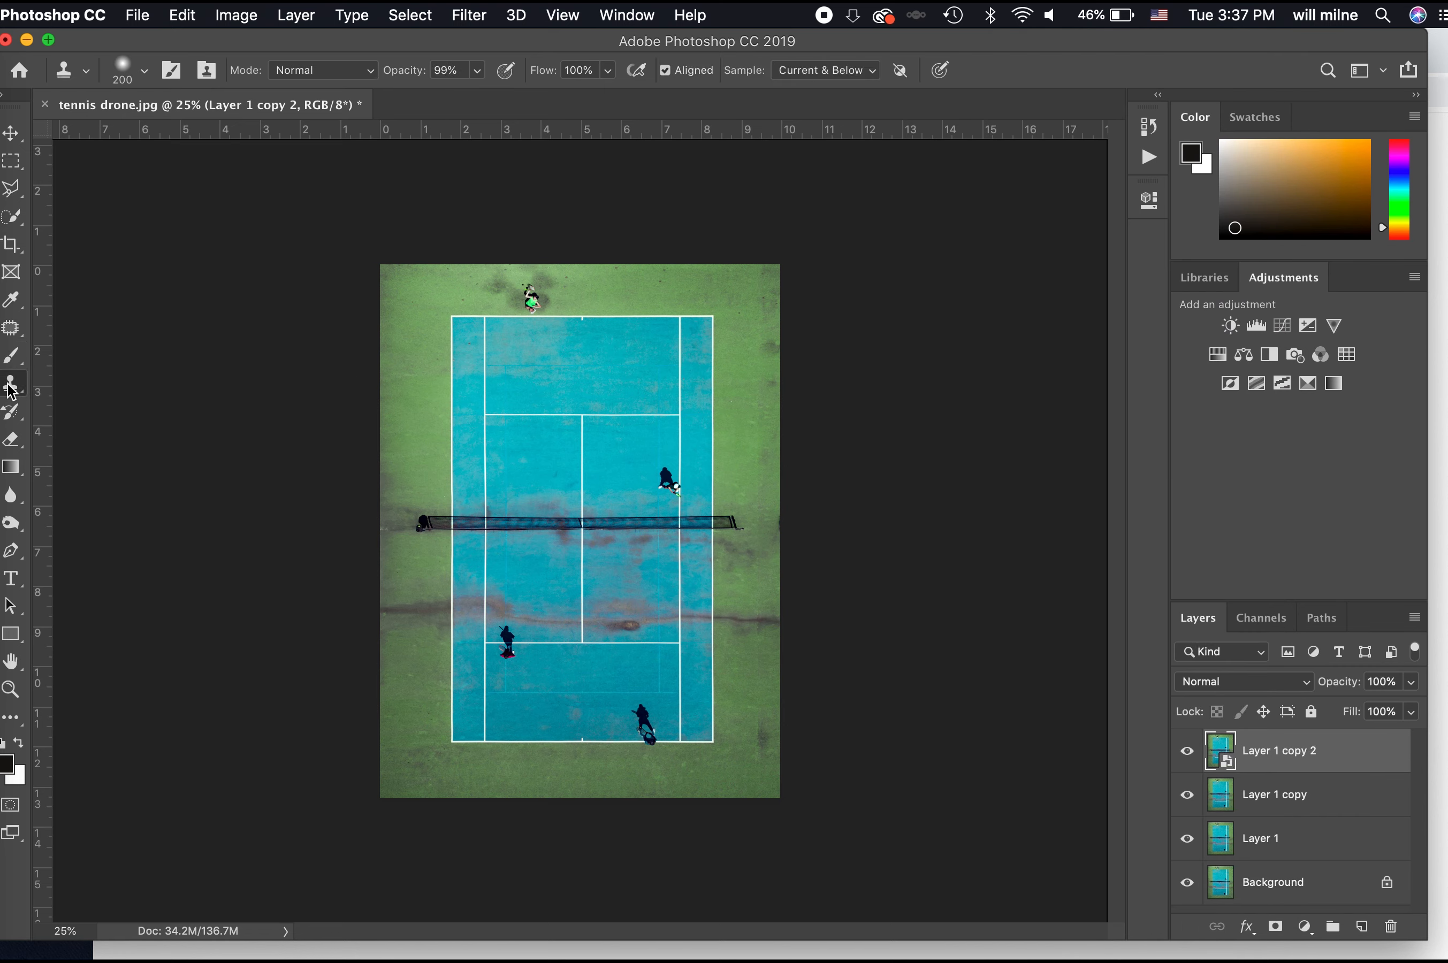
pyautogui.click(11, 331)
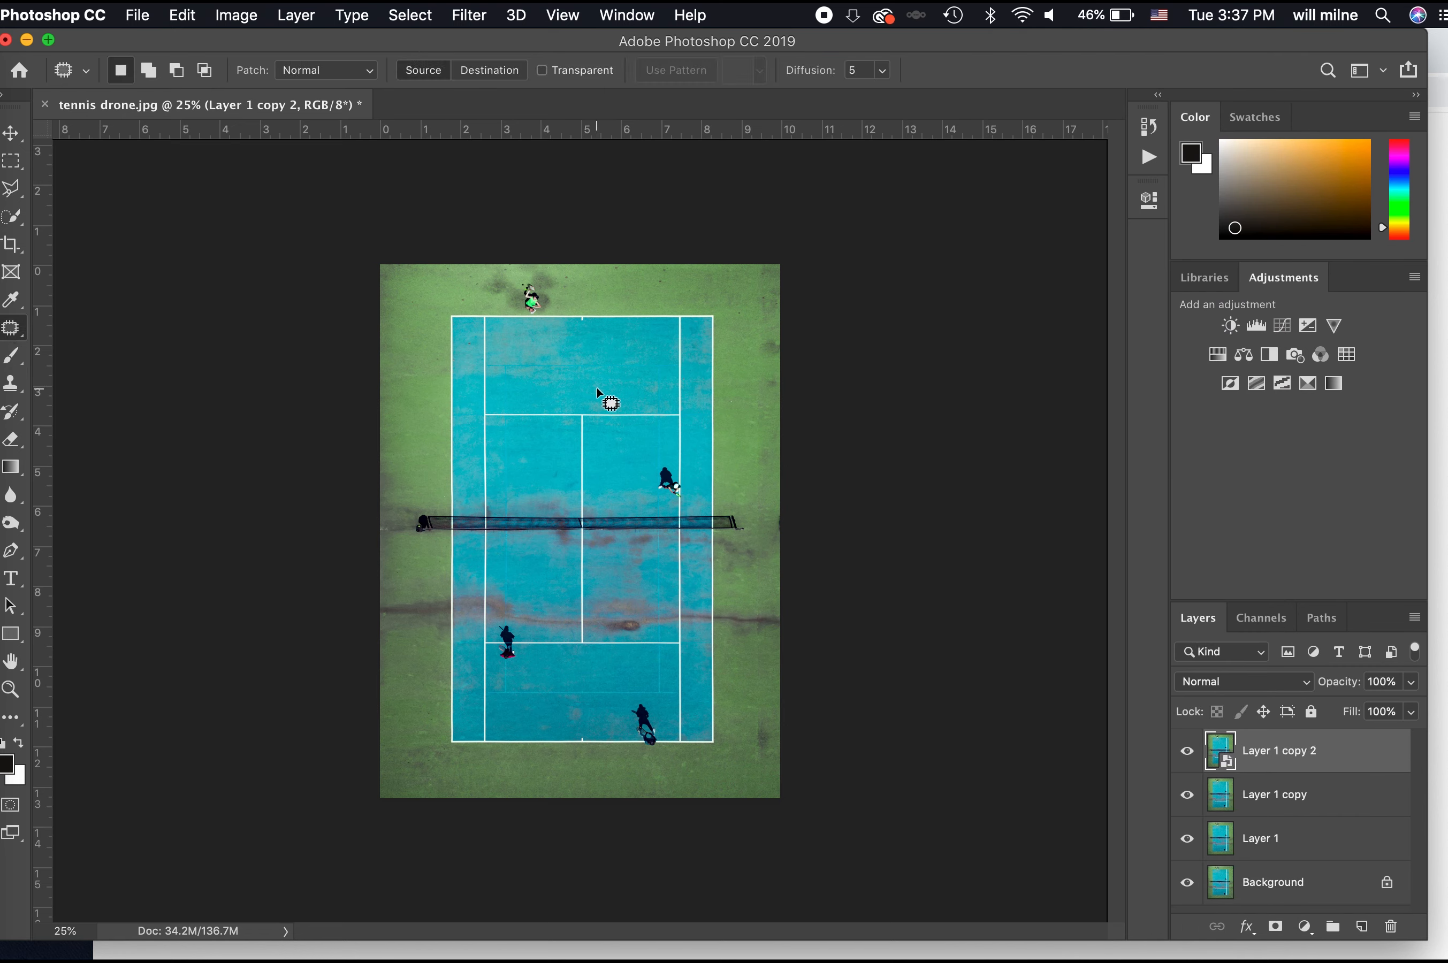
pyautogui.moveTo(541, 291); pyautogui.dragTo(596, 310)
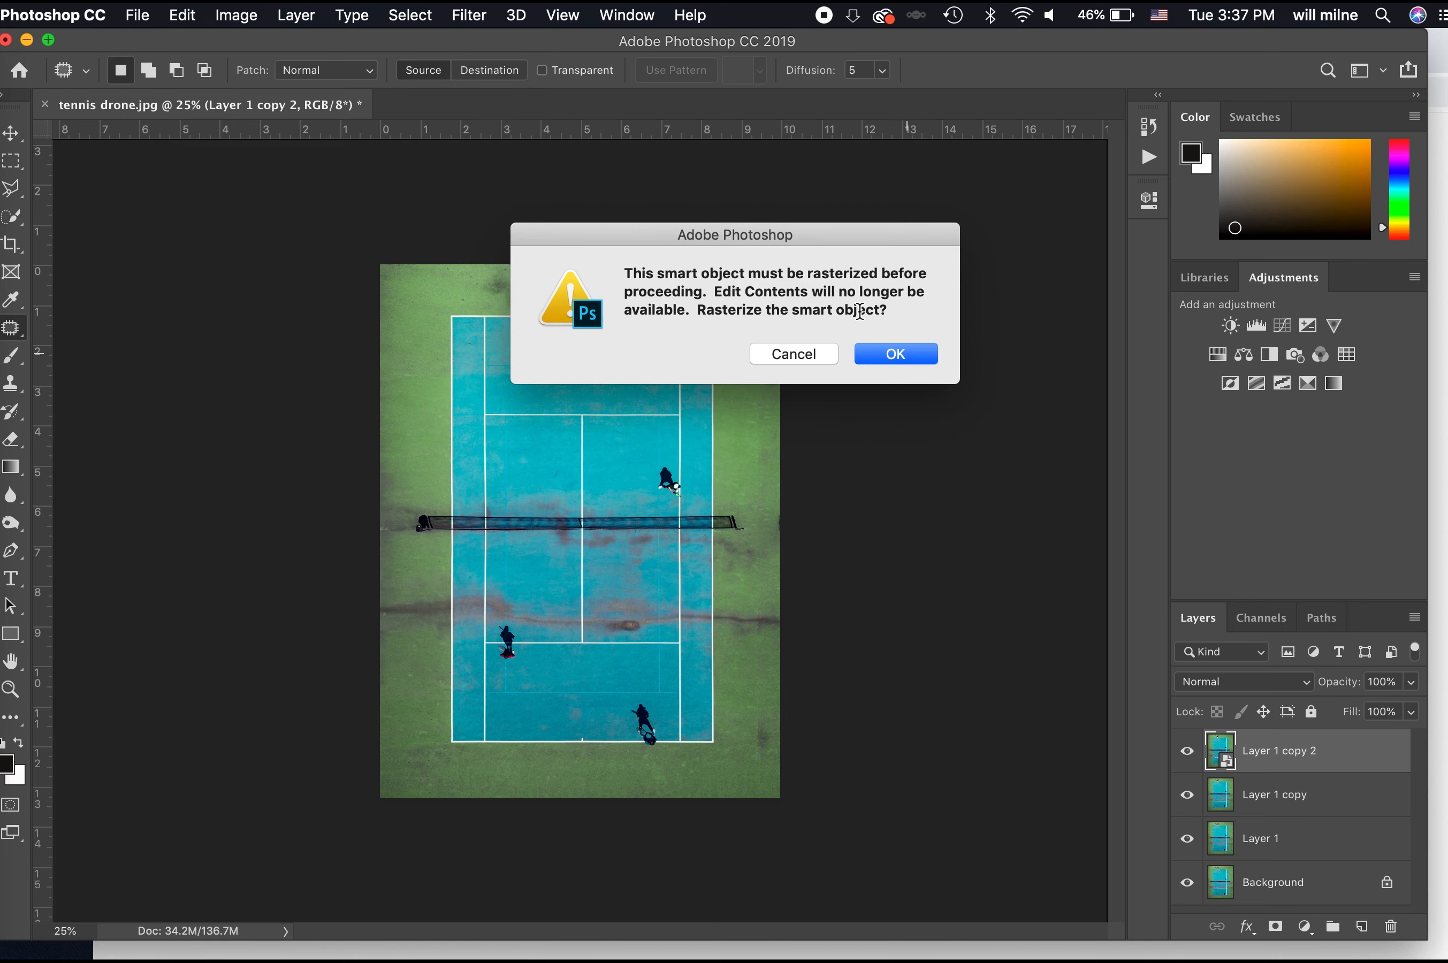
pyautogui.click(810, 353)
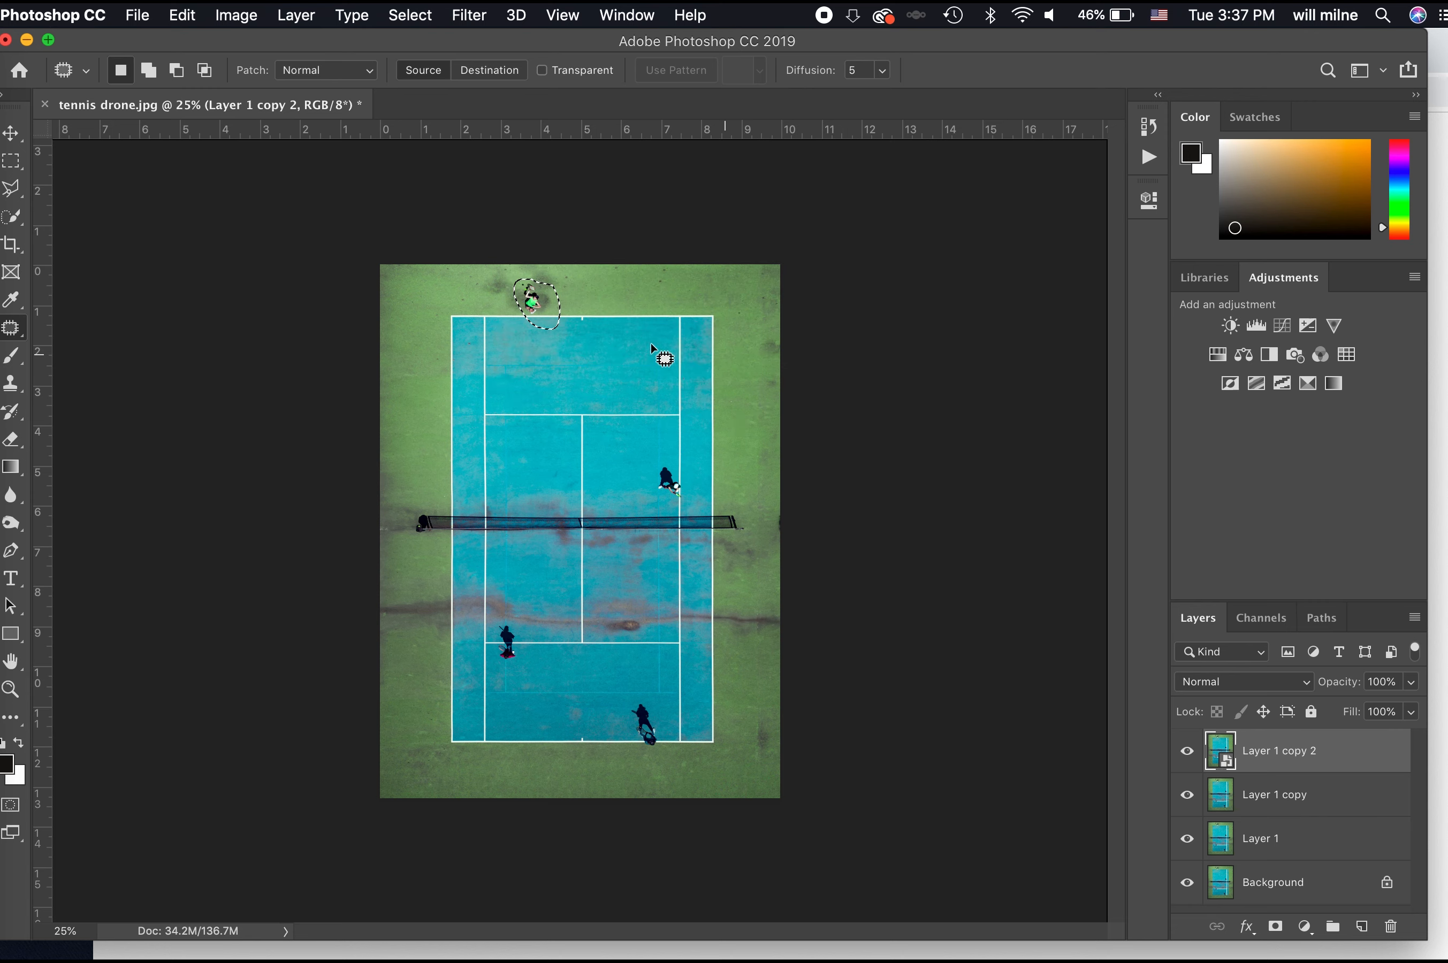
pyautogui.click(651, 342)
# - Rasterize Layer 1 copy 2 and close the tennis drone document without saving
pyautogui.rightClick(1305, 761)
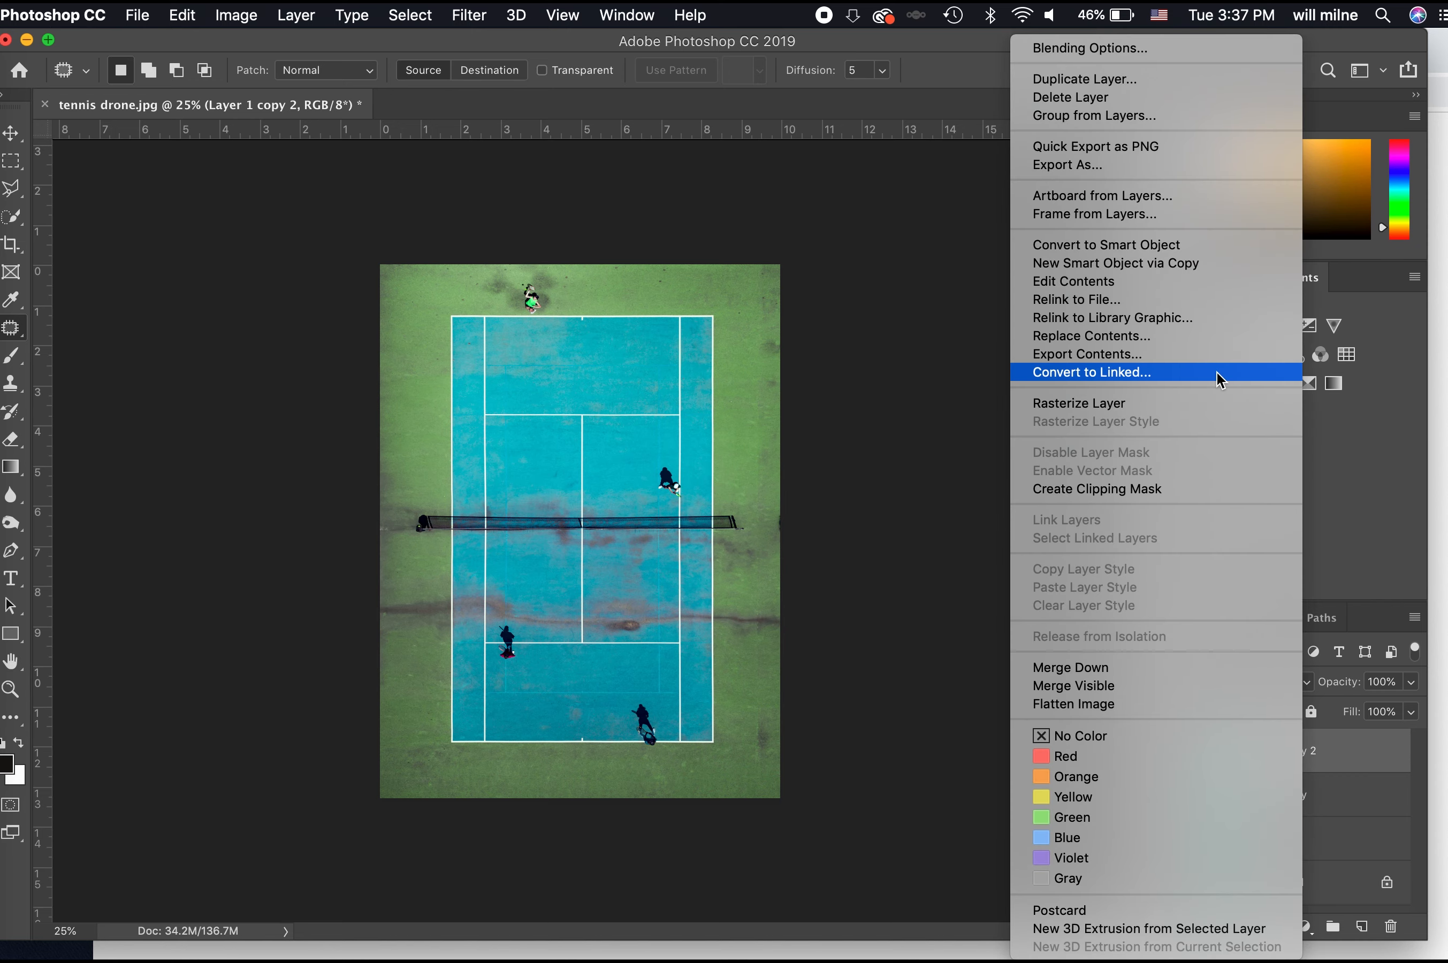
pyautogui.click(1202, 411)
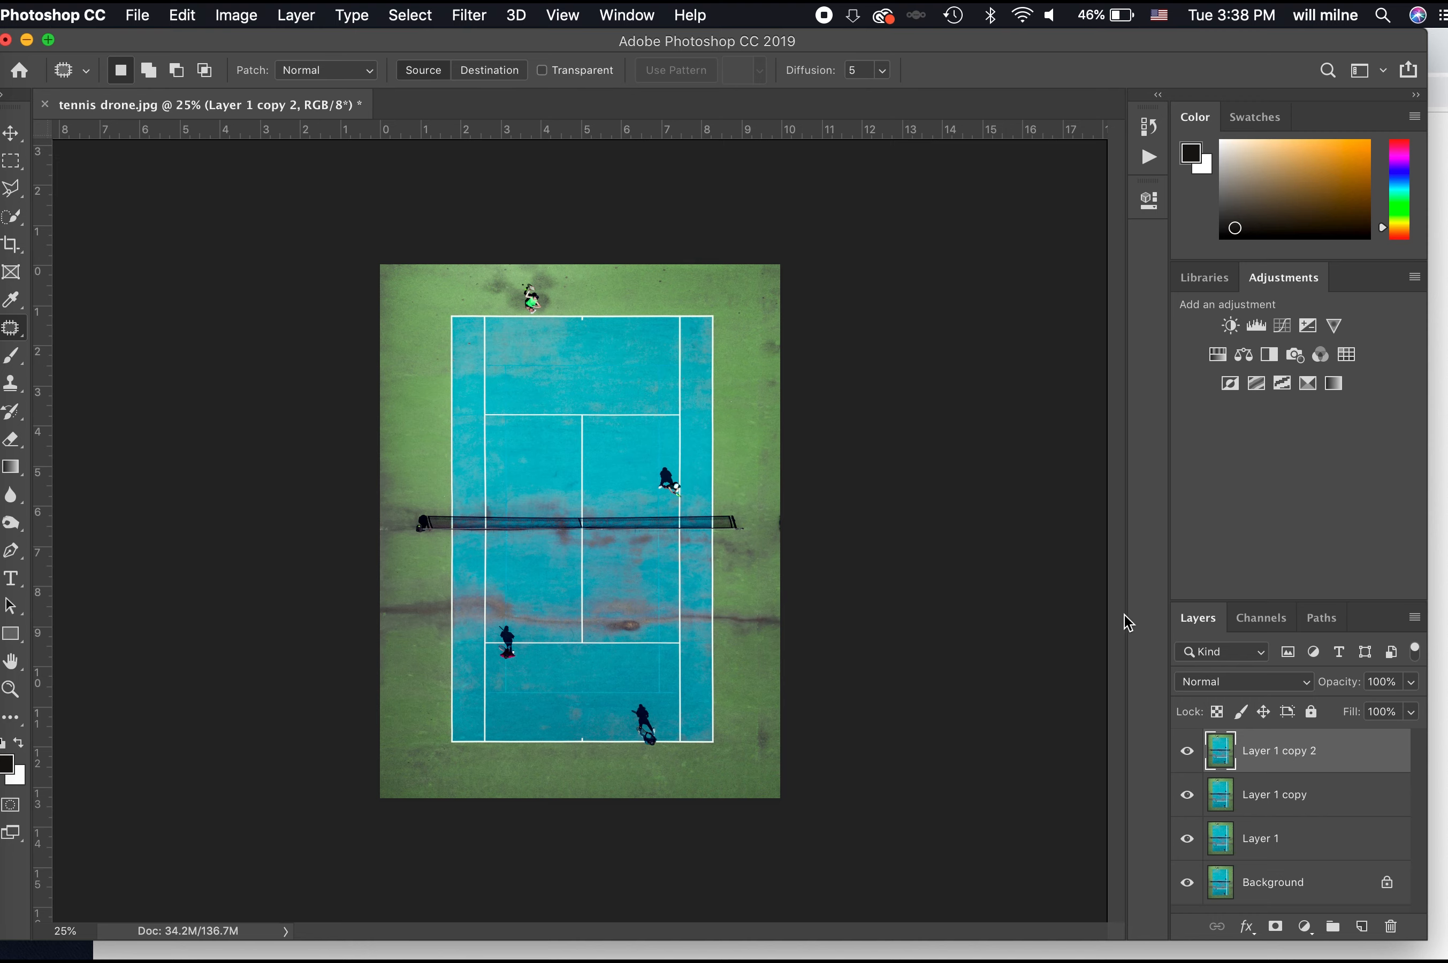
pyautogui.press('super+w')
pyautogui.press('d')
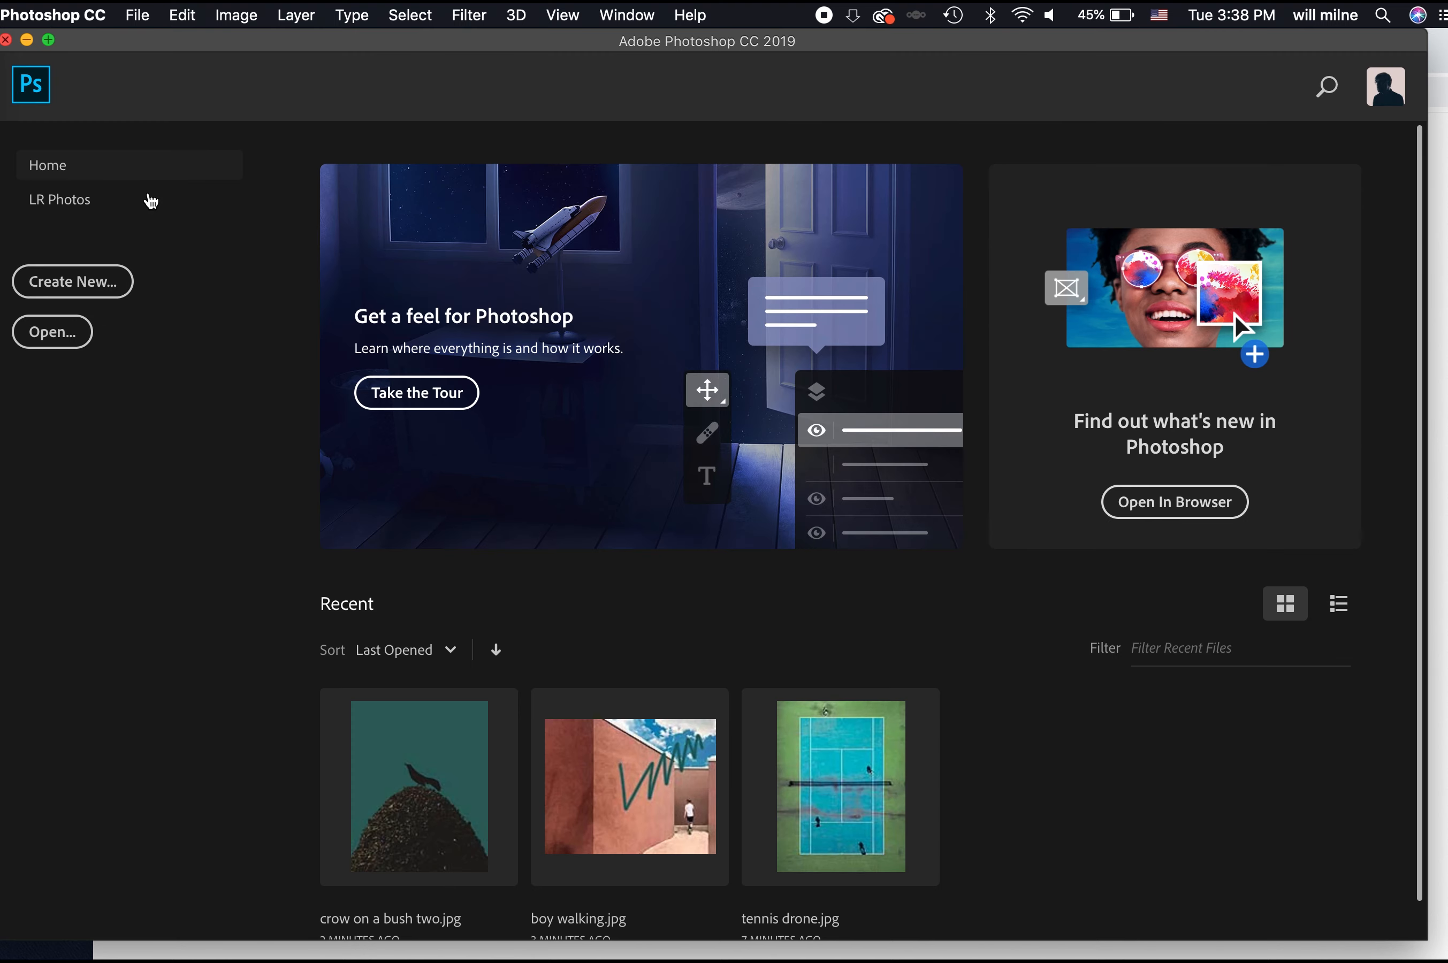
# - Open self portrait.jpg from the Smart Objects and Filters folder
pyautogui.click(1, 67)
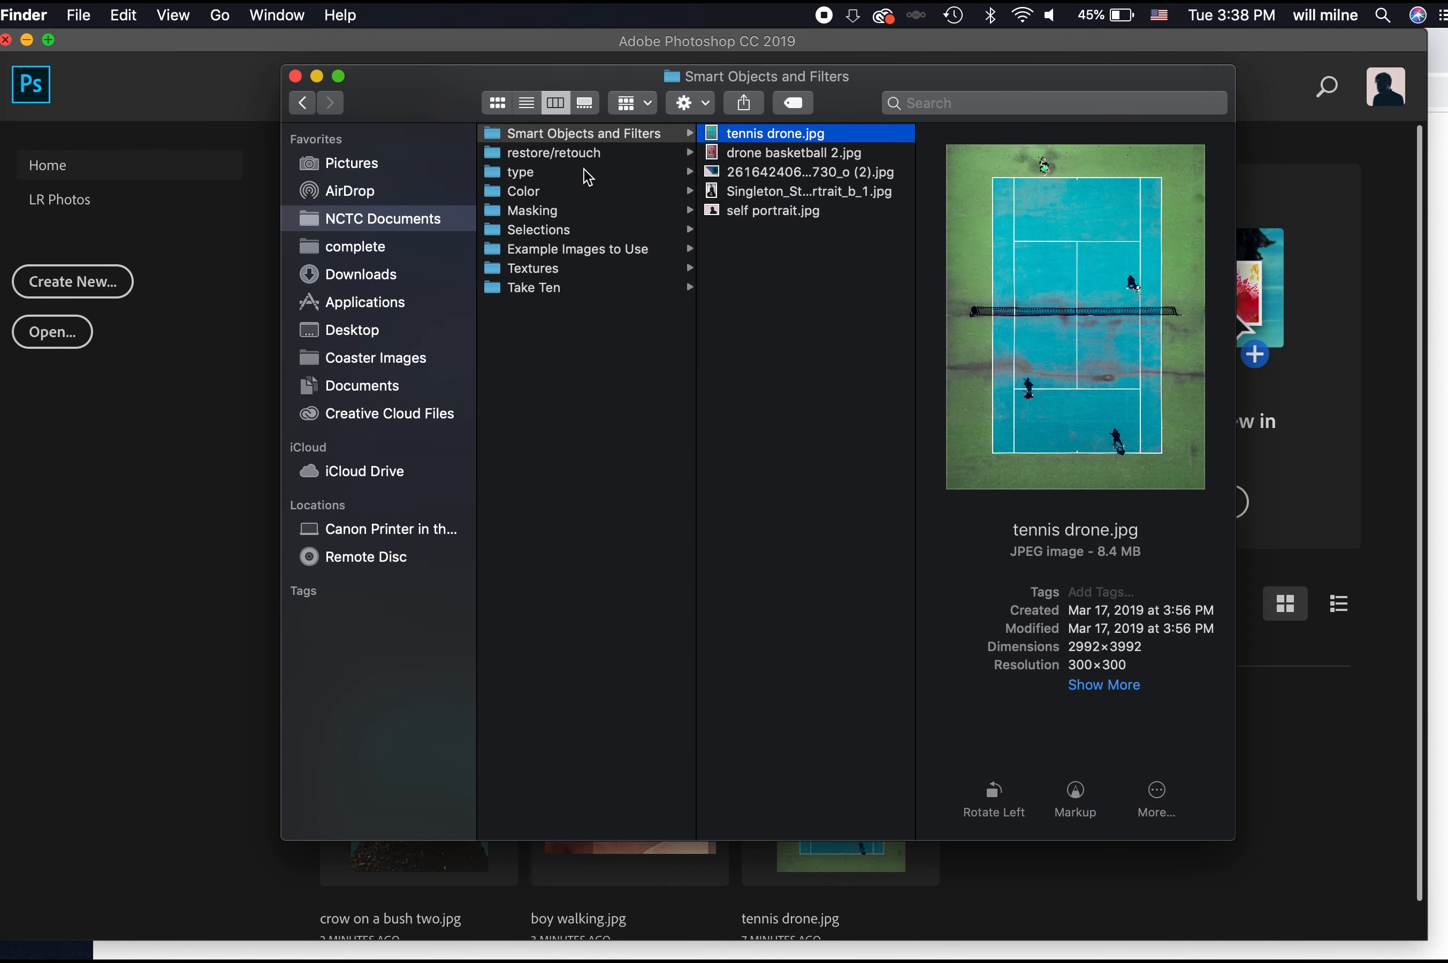
pyautogui.click(782, 213)
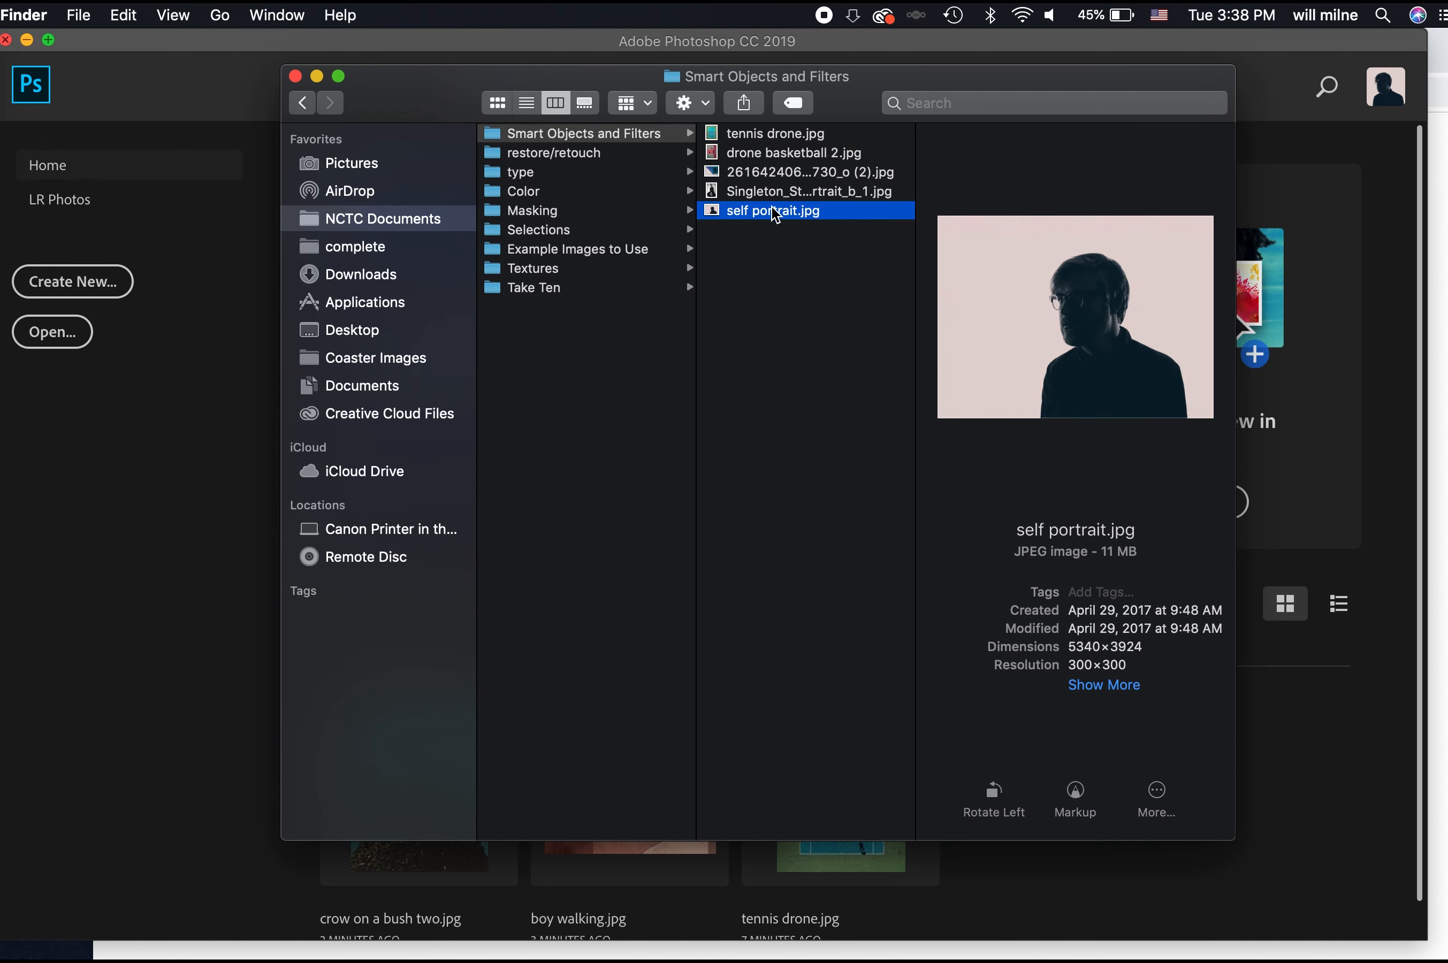
pyautogui.moveTo(772, 218); pyautogui.dragTo(195, 462)
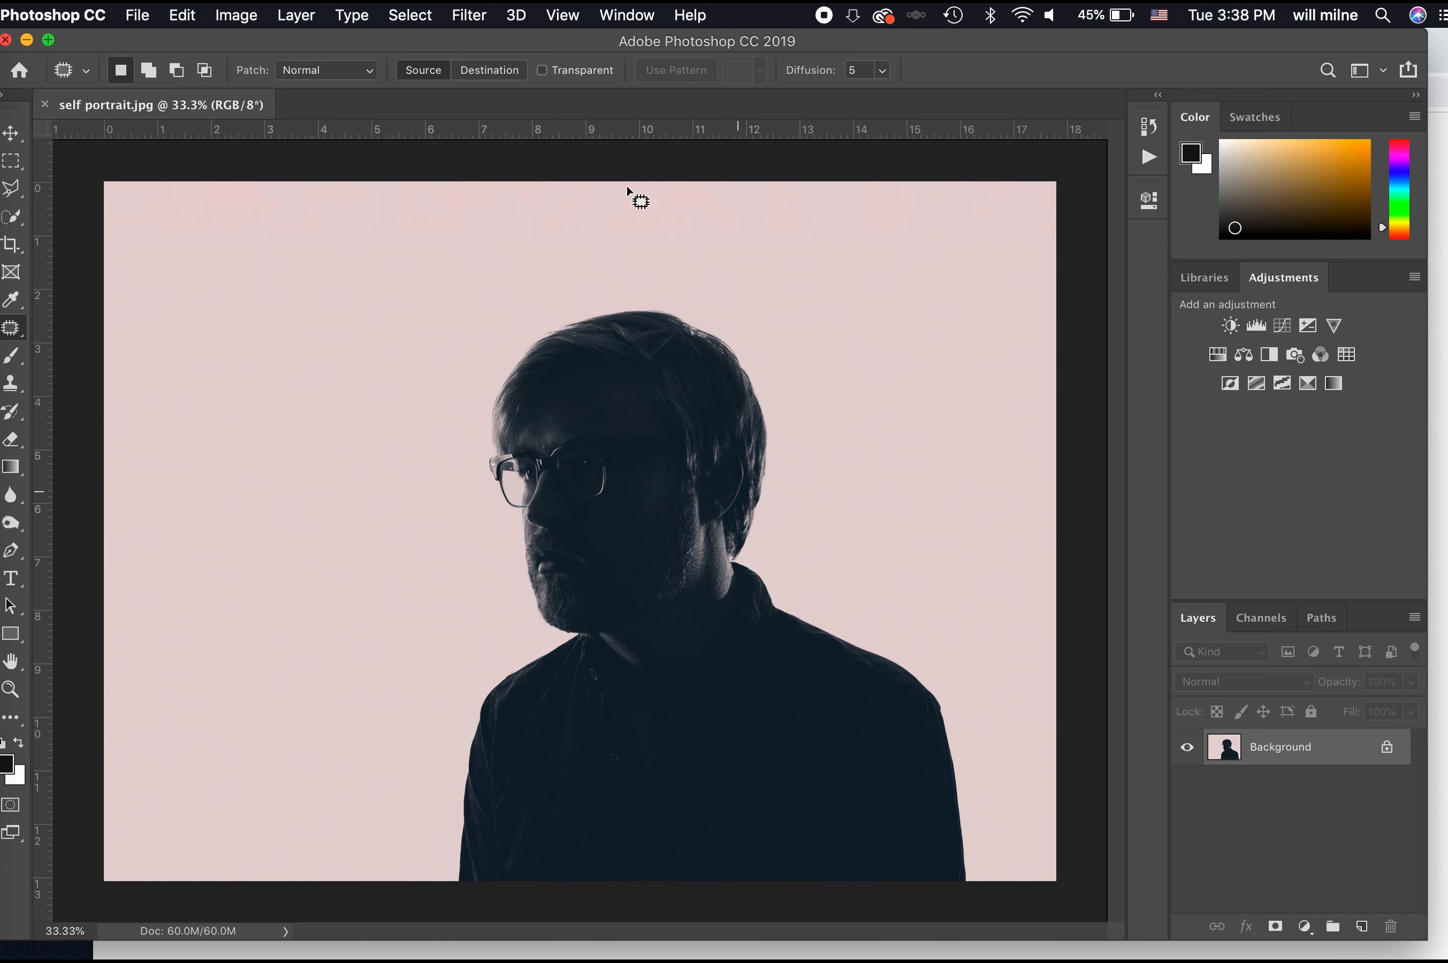
# - In Liquify, push the back of the man's hair and neck inward with the Forward Warp tool at brush size 1100
pyautogui.click(469, 19)
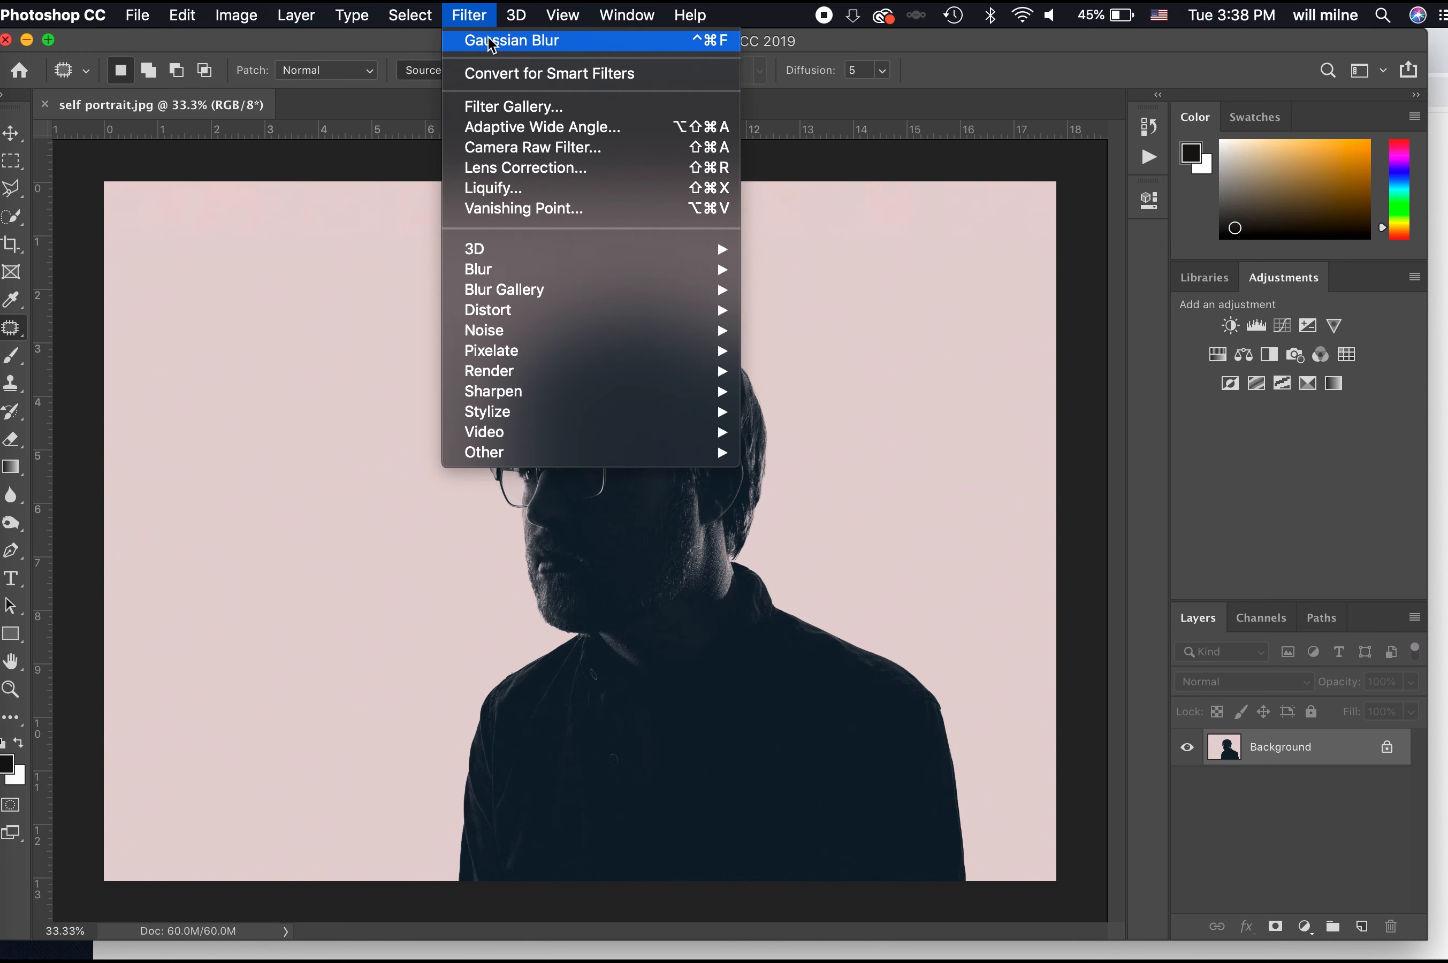
pyautogui.click(520, 189)
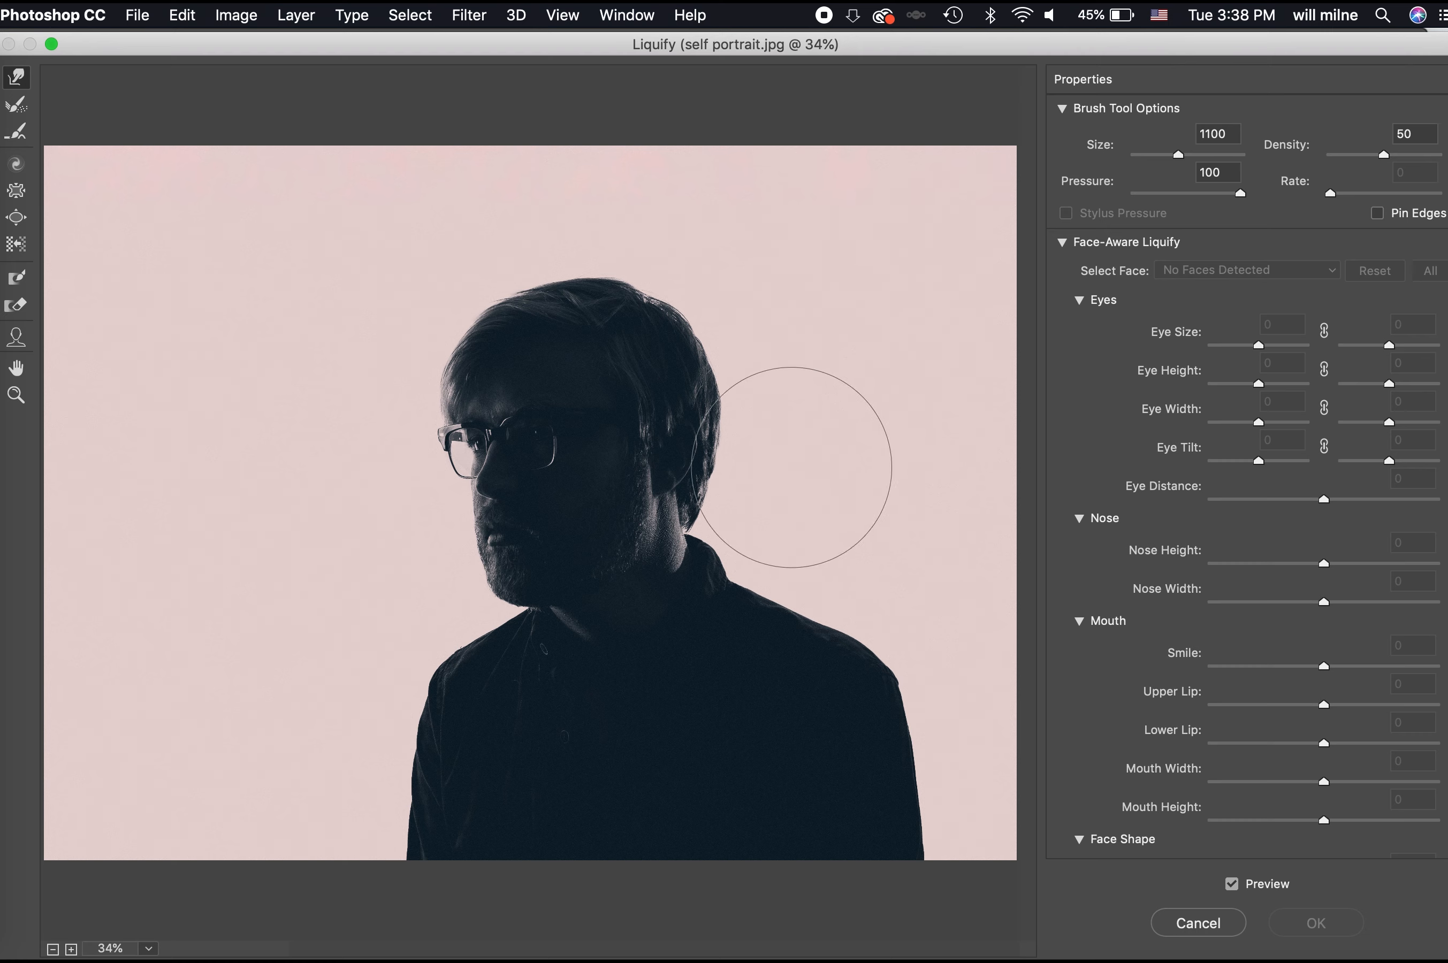
pyautogui.moveTo(740, 426); pyautogui.dragTo(736, 425)
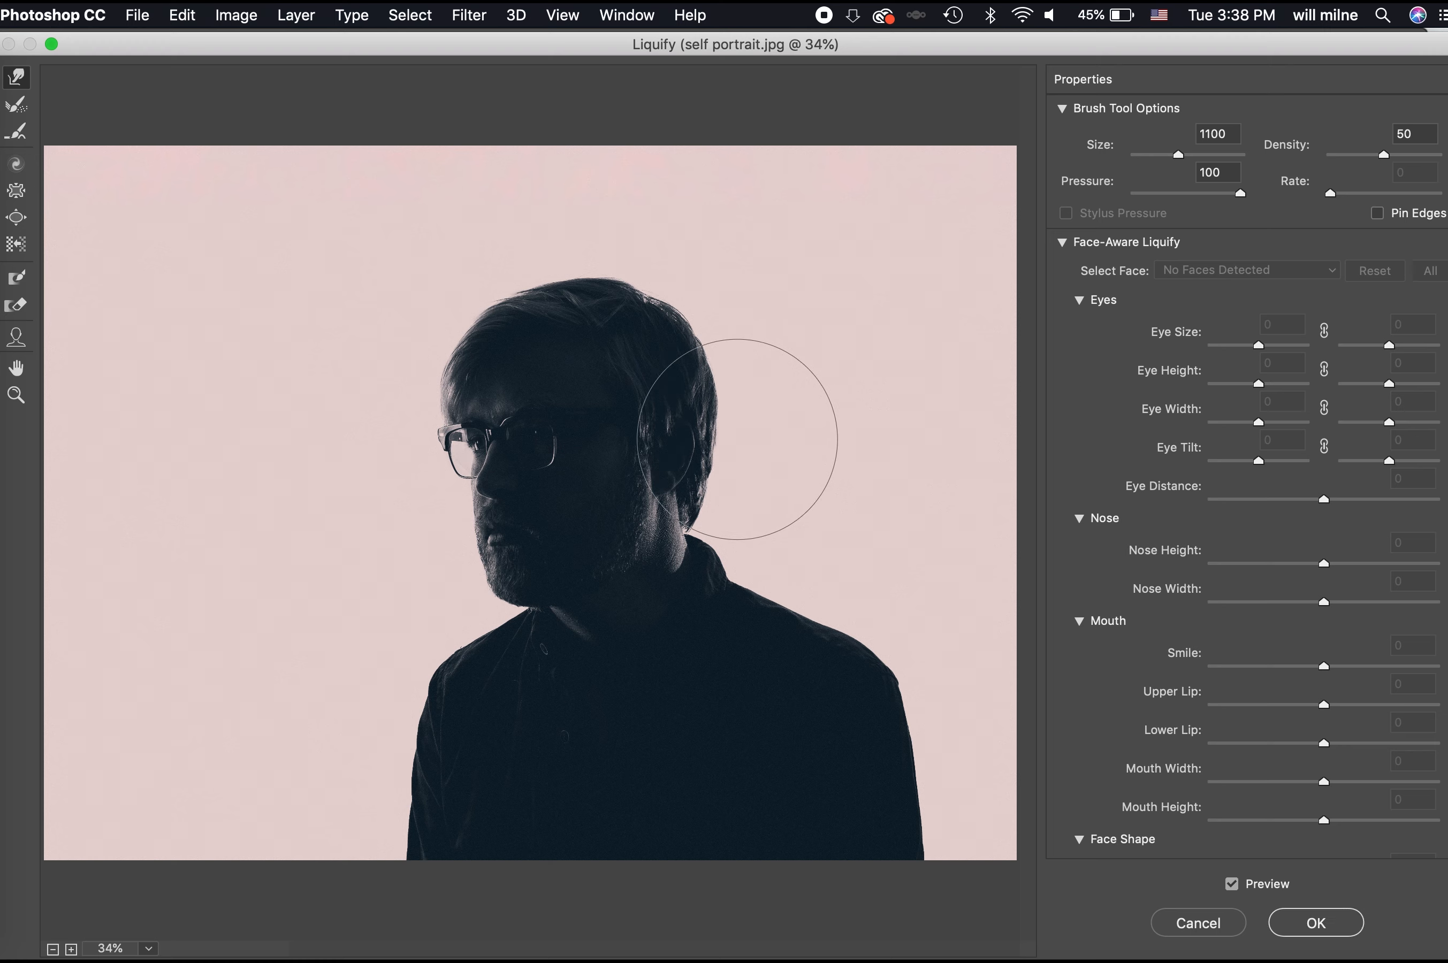
pyautogui.moveTo(734, 507); pyautogui.dragTo(686, 548)
# - Reduce the Liquify brush size to 500 and apply the warp to the self portrait
pyautogui.press('[')
pyautogui.press('[')
pyautogui.press('[')
pyautogui.press('[')
pyautogui.press('[')
pyautogui.press('[')
pyautogui.press('[')
pyautogui.press('[')
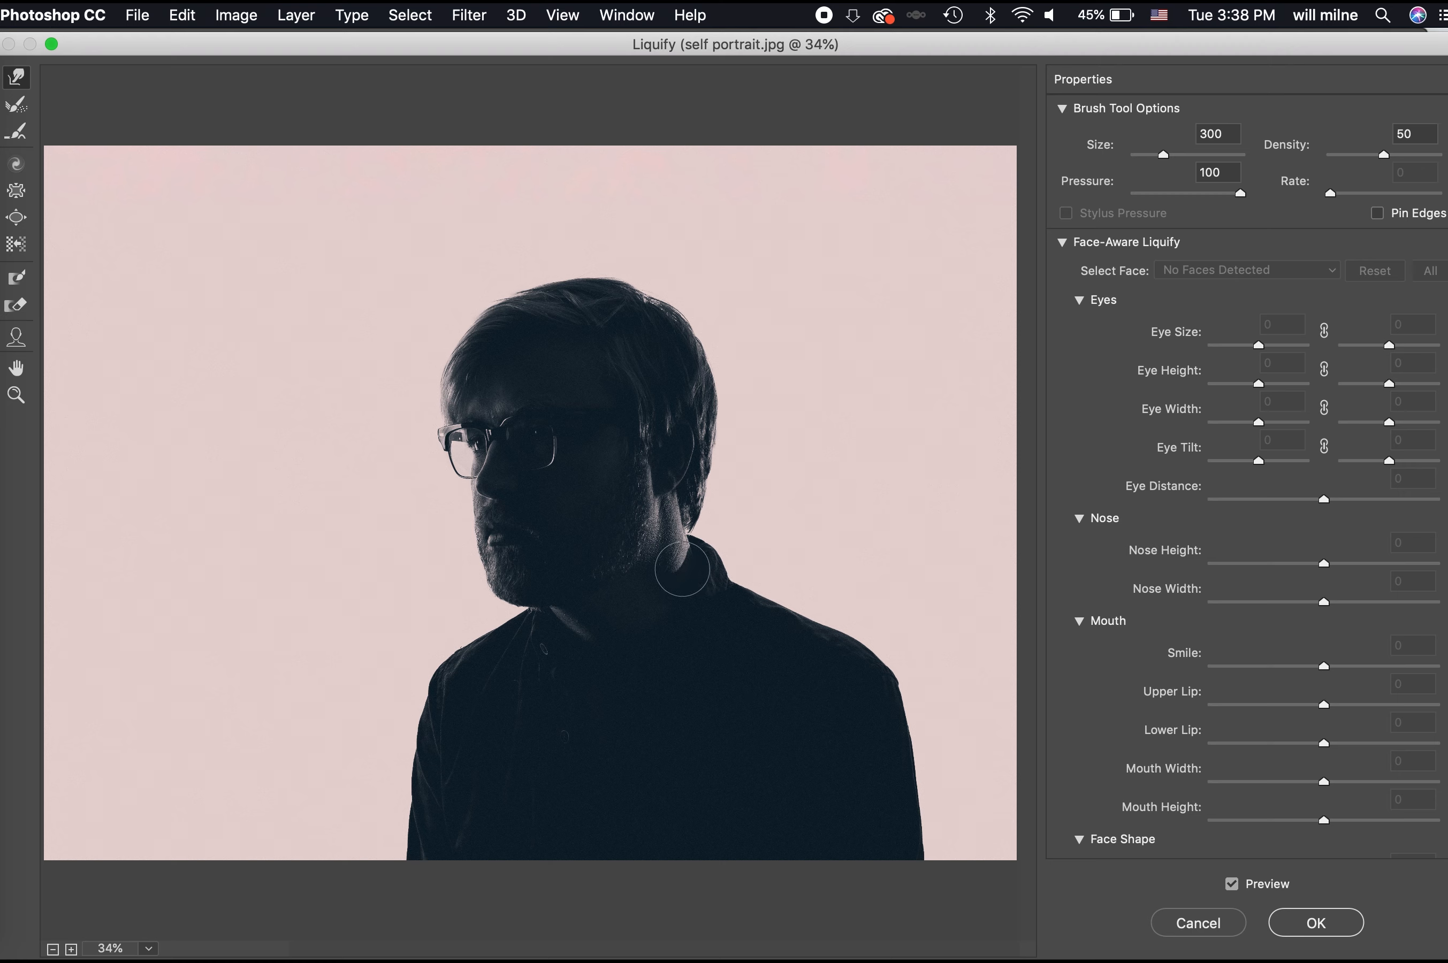
pyautogui.press(']')
pyautogui.press(']')
pyautogui.click(1316, 922)
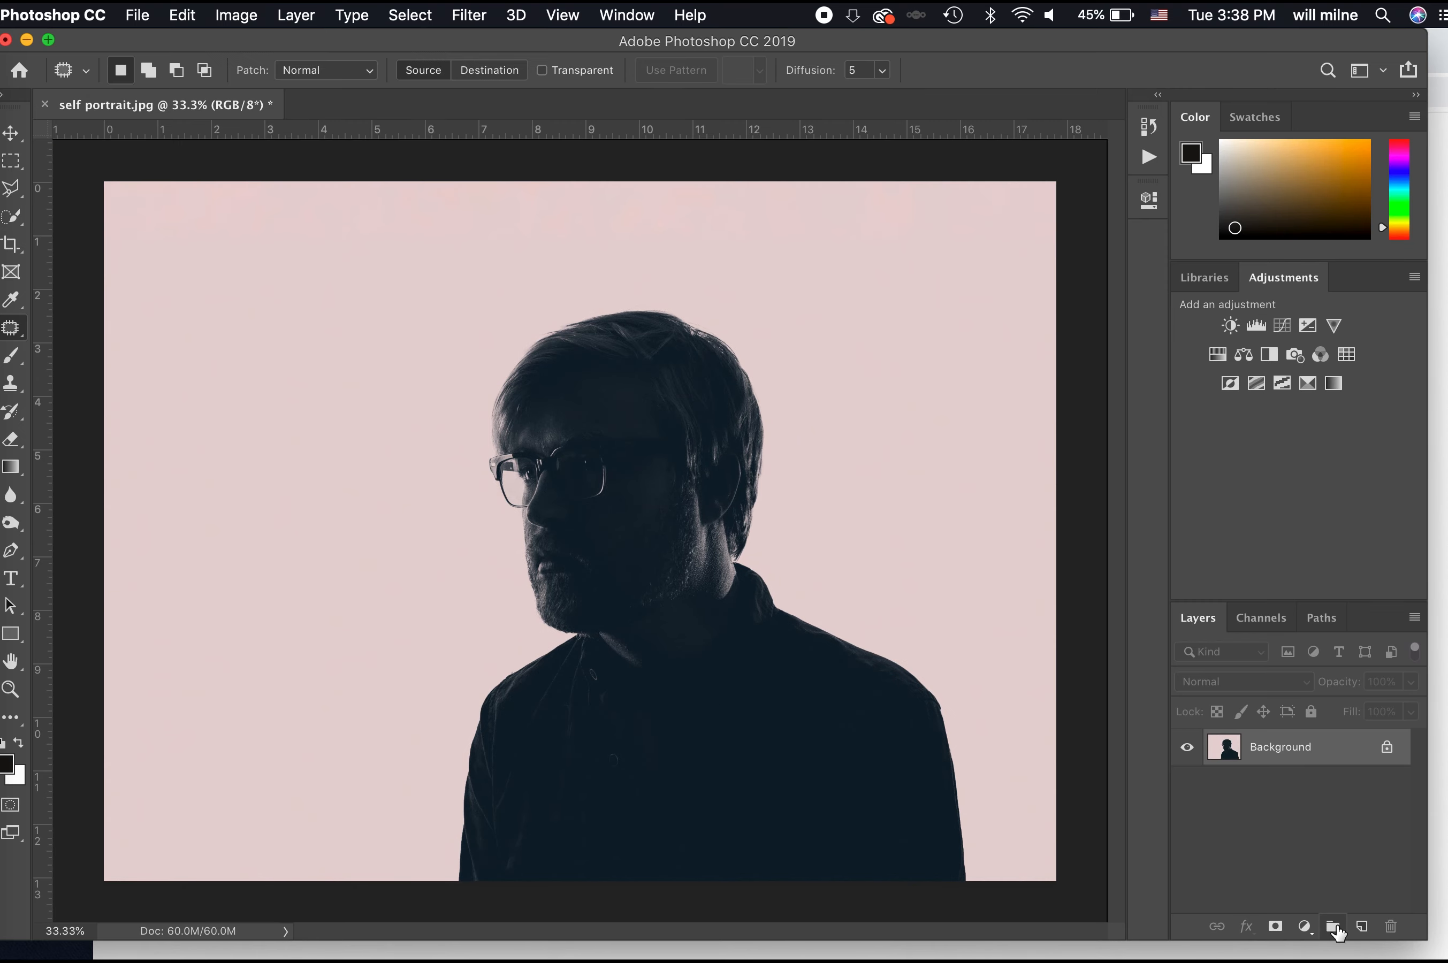
# - Toggle the Liquify edit off and on to compare the portrait before and after
pyautogui.press('super+z')
pyautogui.press('super+z')
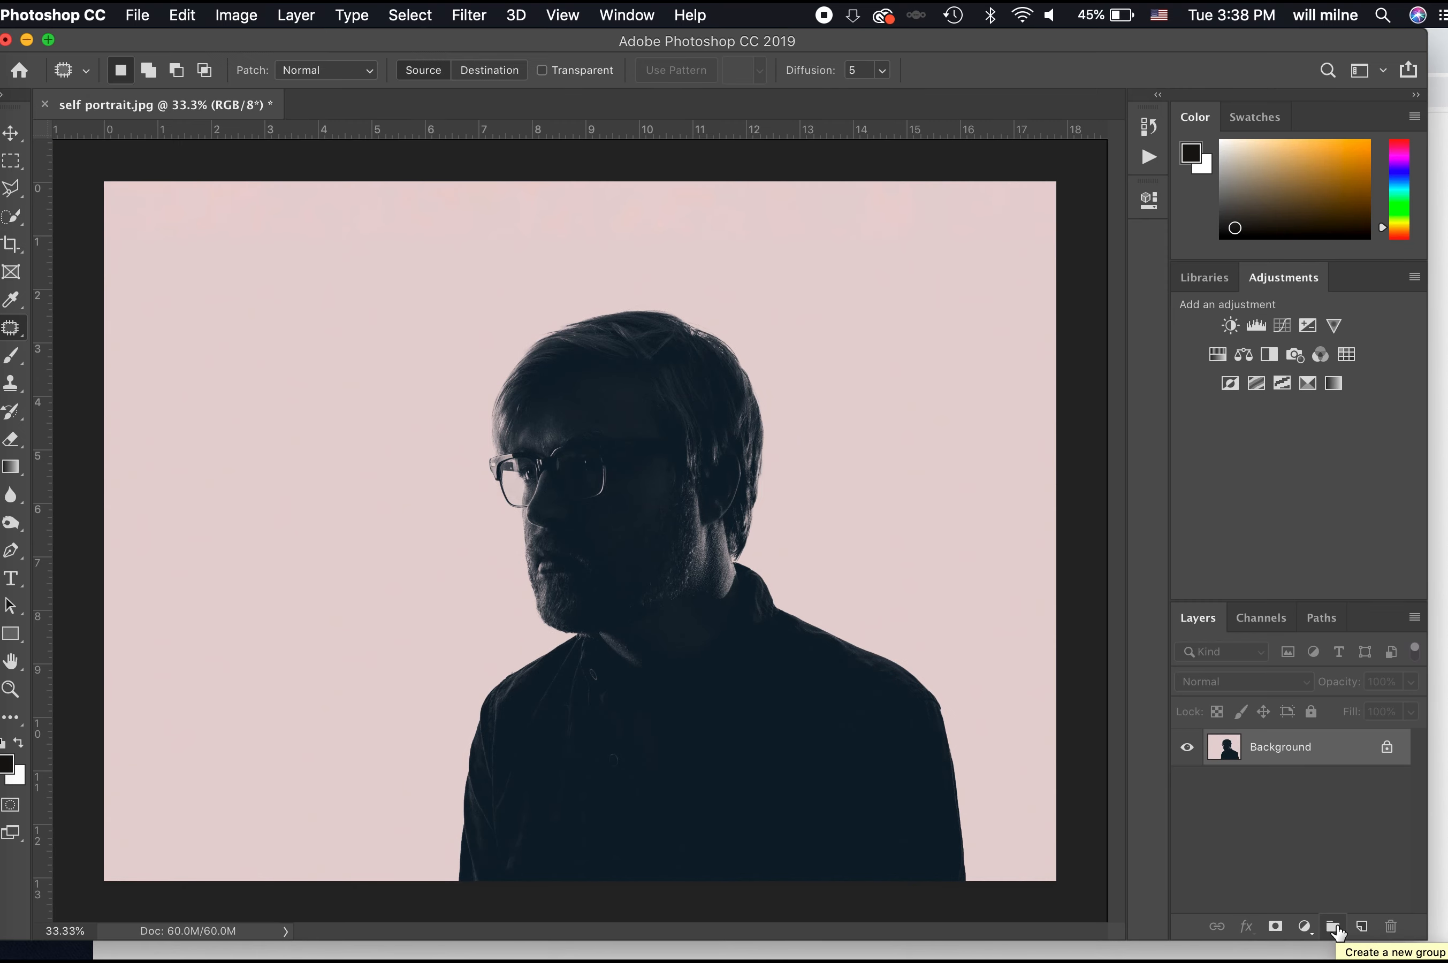
pyautogui.press('super+z')
pyautogui.press('super+z')
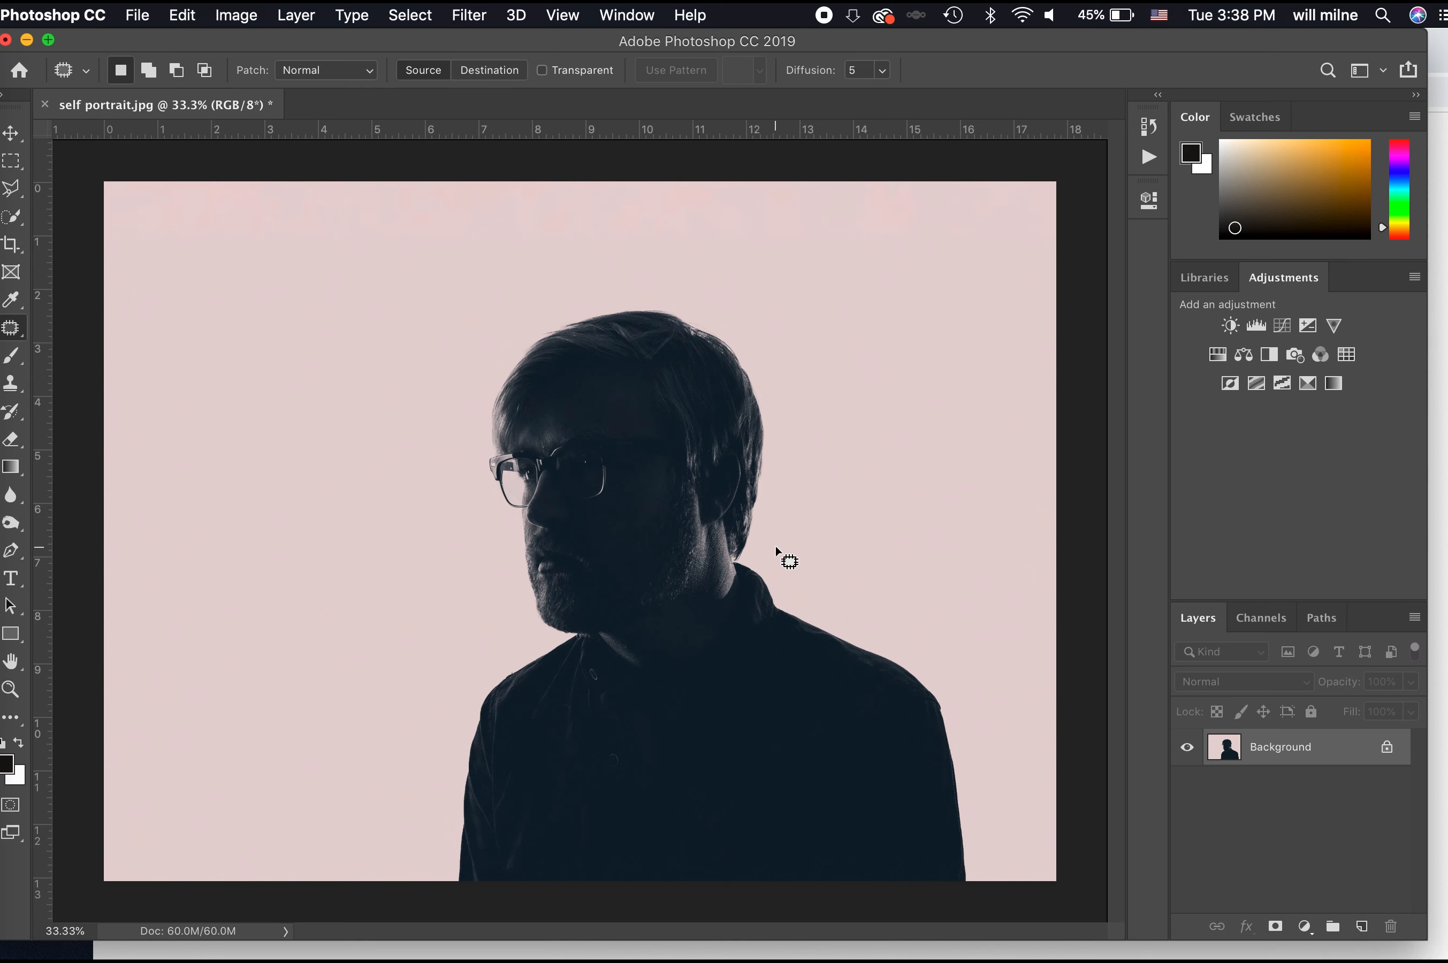
# - Place the black-and-white studio portrait from the Smart Objects and Filters folder into the self portrait document as a new layer
pyautogui.click(3, 76)
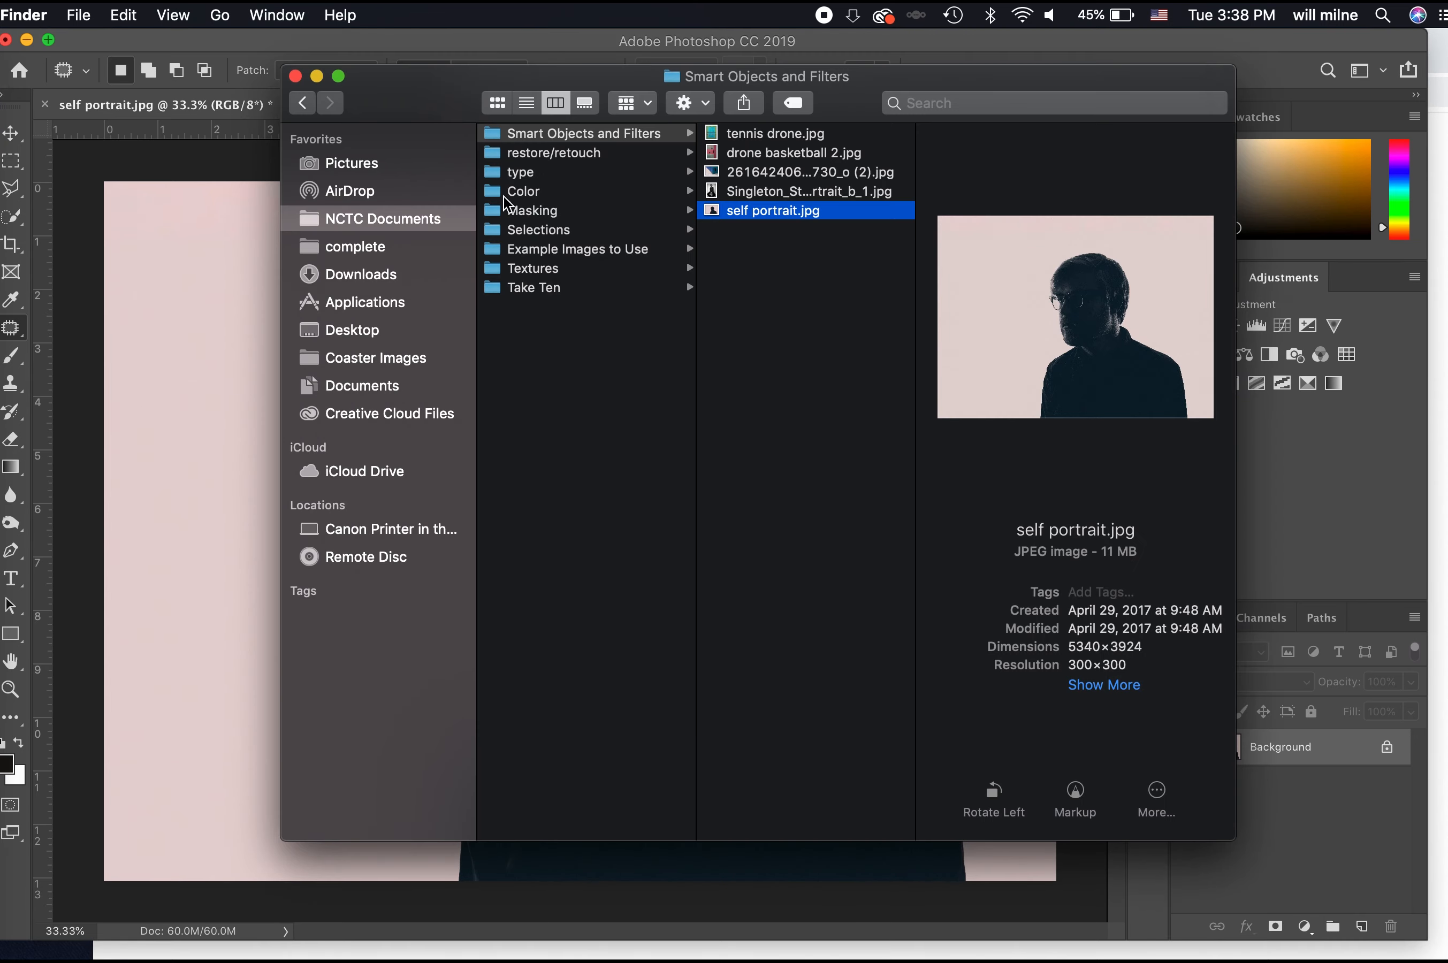
pyautogui.click(761, 193)
pyautogui.moveTo(755, 193); pyautogui.dragTo(217, 302)
pyautogui.press('Return')
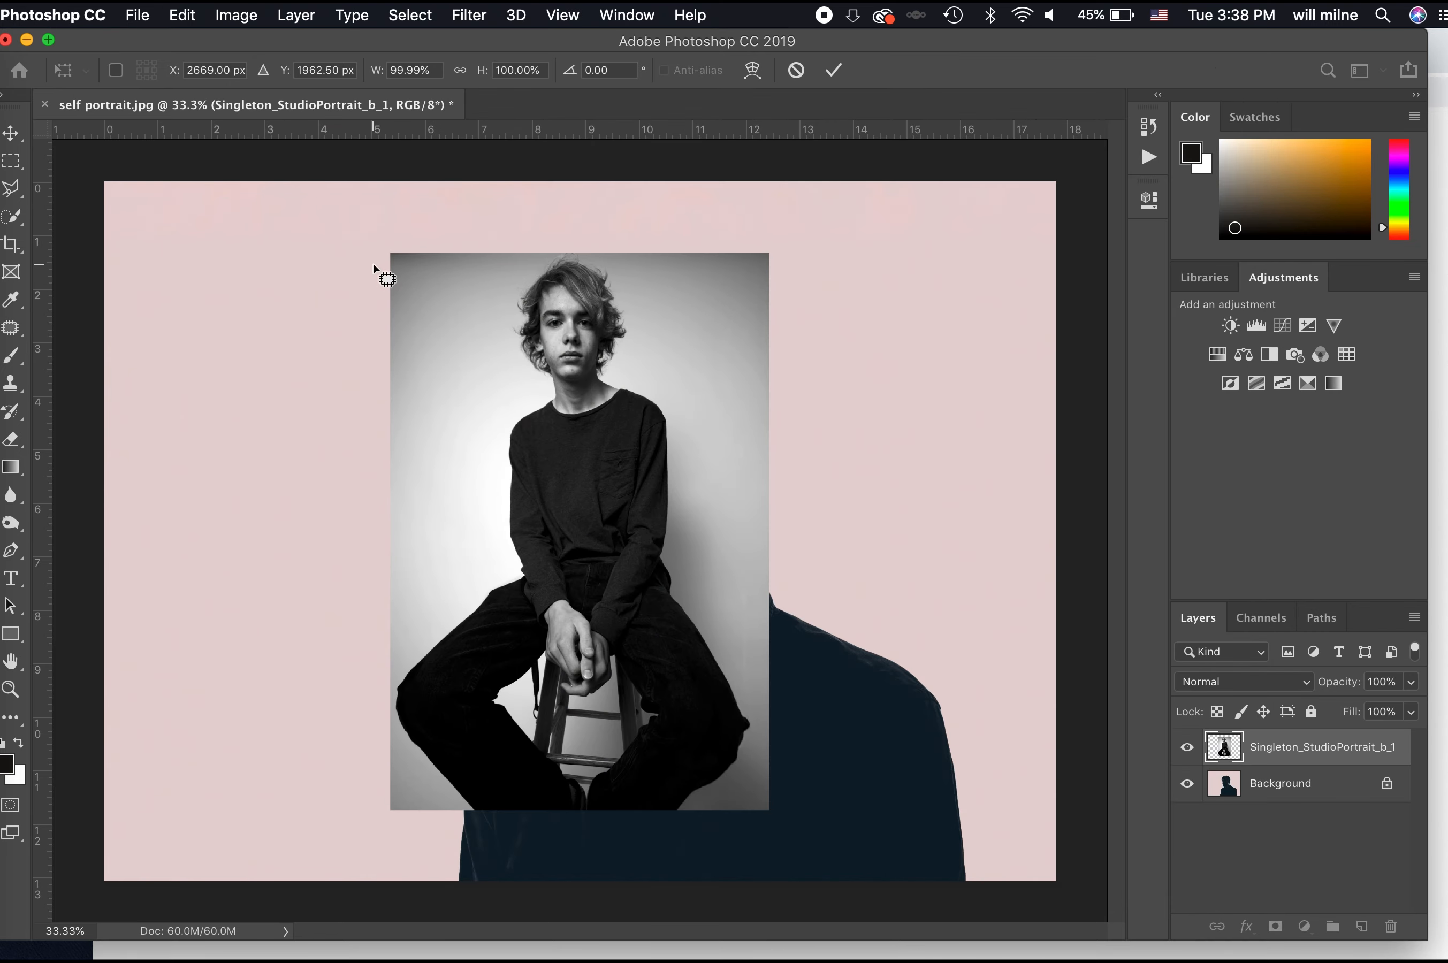
# - Open Liquify on the studio portrait layer and set the left eye size to -3 and the right to -8
pyautogui.press('shift+super+a')
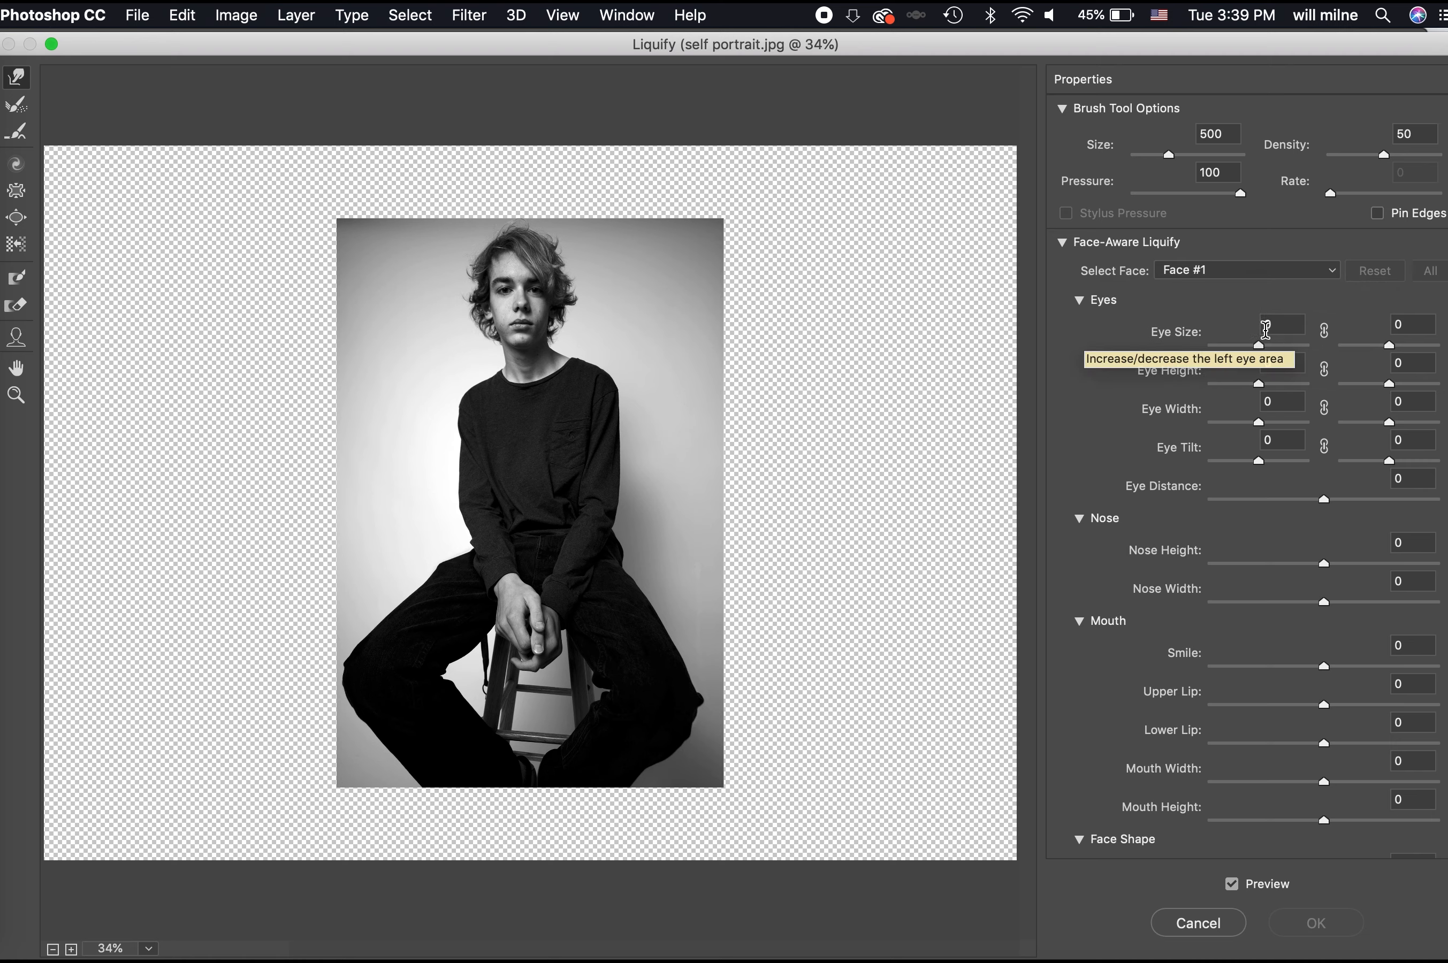
pyautogui.moveTo(1262, 343)
pyautogui.mouseDown()
pyautogui.moveTo(1311, 342)
pyautogui.moveTo(1212, 337)
pyautogui.moveTo(1265, 364)
pyautogui.mouseUp()
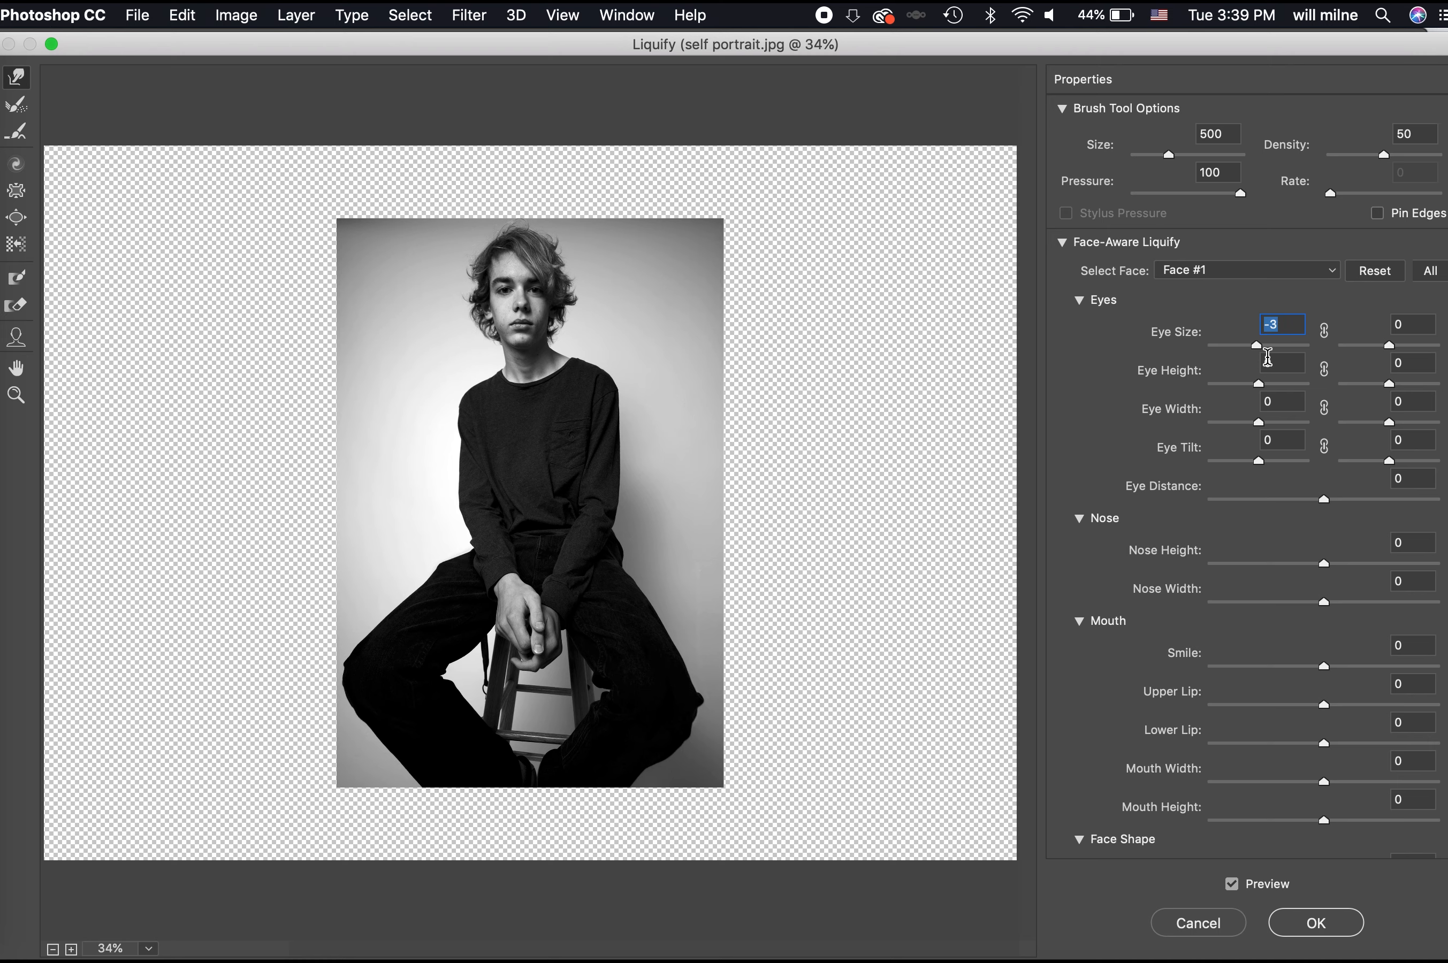
pyautogui.moveTo(1398, 355)
pyautogui.mouseDown()
pyautogui.moveTo(1378, 357)
pyautogui.moveTo(1413, 352)
pyautogui.moveTo(1385, 357)
pyautogui.mouseUp()
pyautogui.moveTo(1324, 564)
pyautogui.mouseDown()
pyautogui.moveTo(1242, 567)
pyautogui.moveTo(1361, 569)
pyautogui.moveTo(1306, 573)
pyautogui.moveTo(1327, 576)
pyautogui.mouseUp()
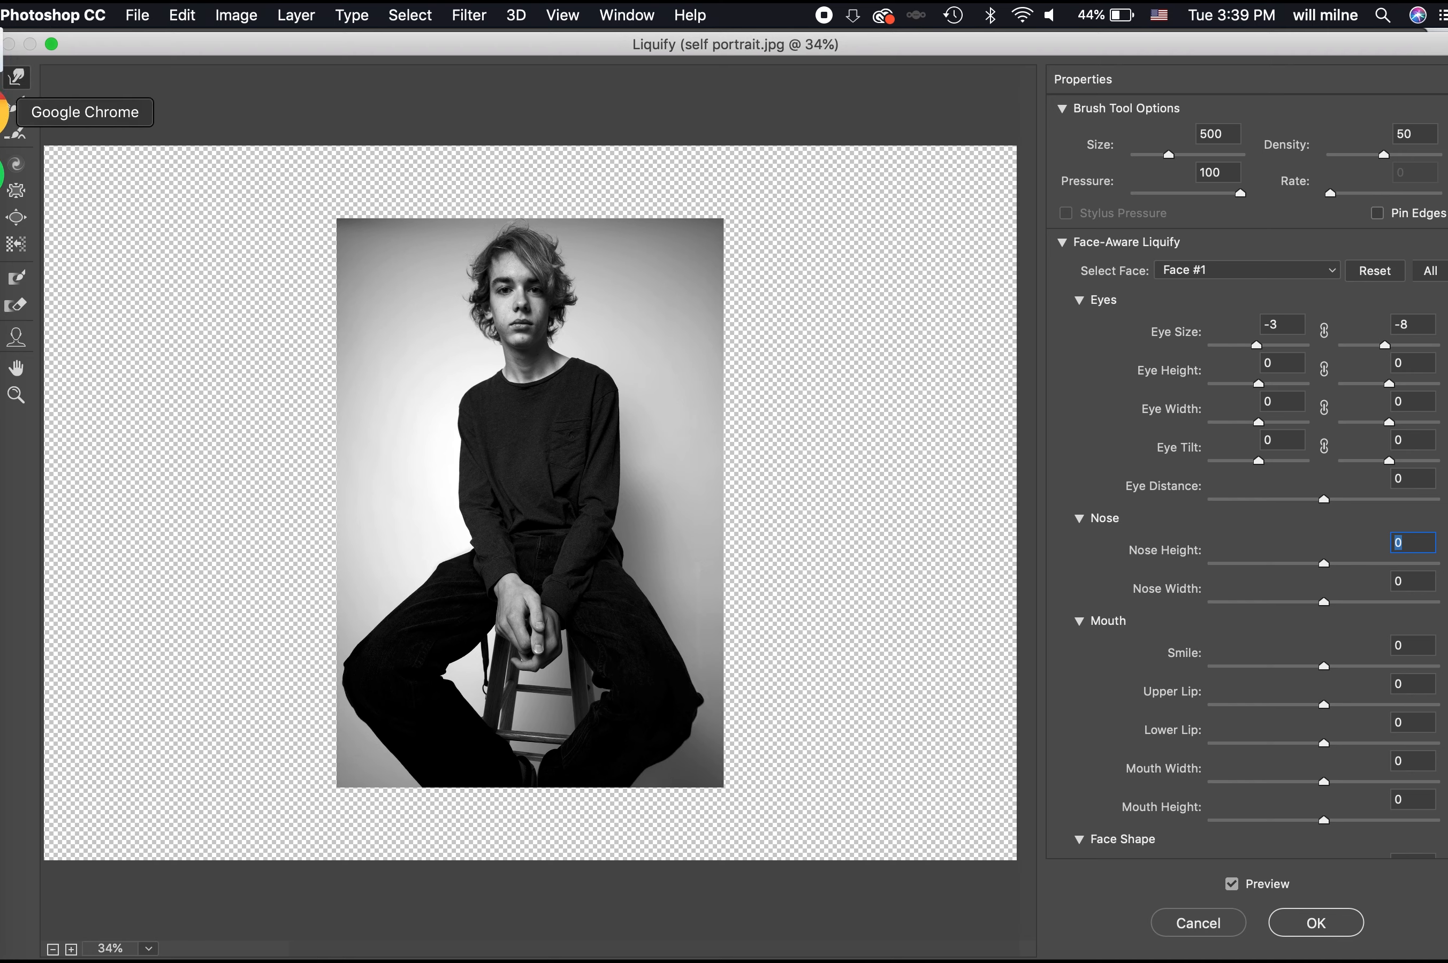
# - Pucker the eyes of the face in the studio portrait with a Liquify brush size of 200
pyautogui.click(16, 190)
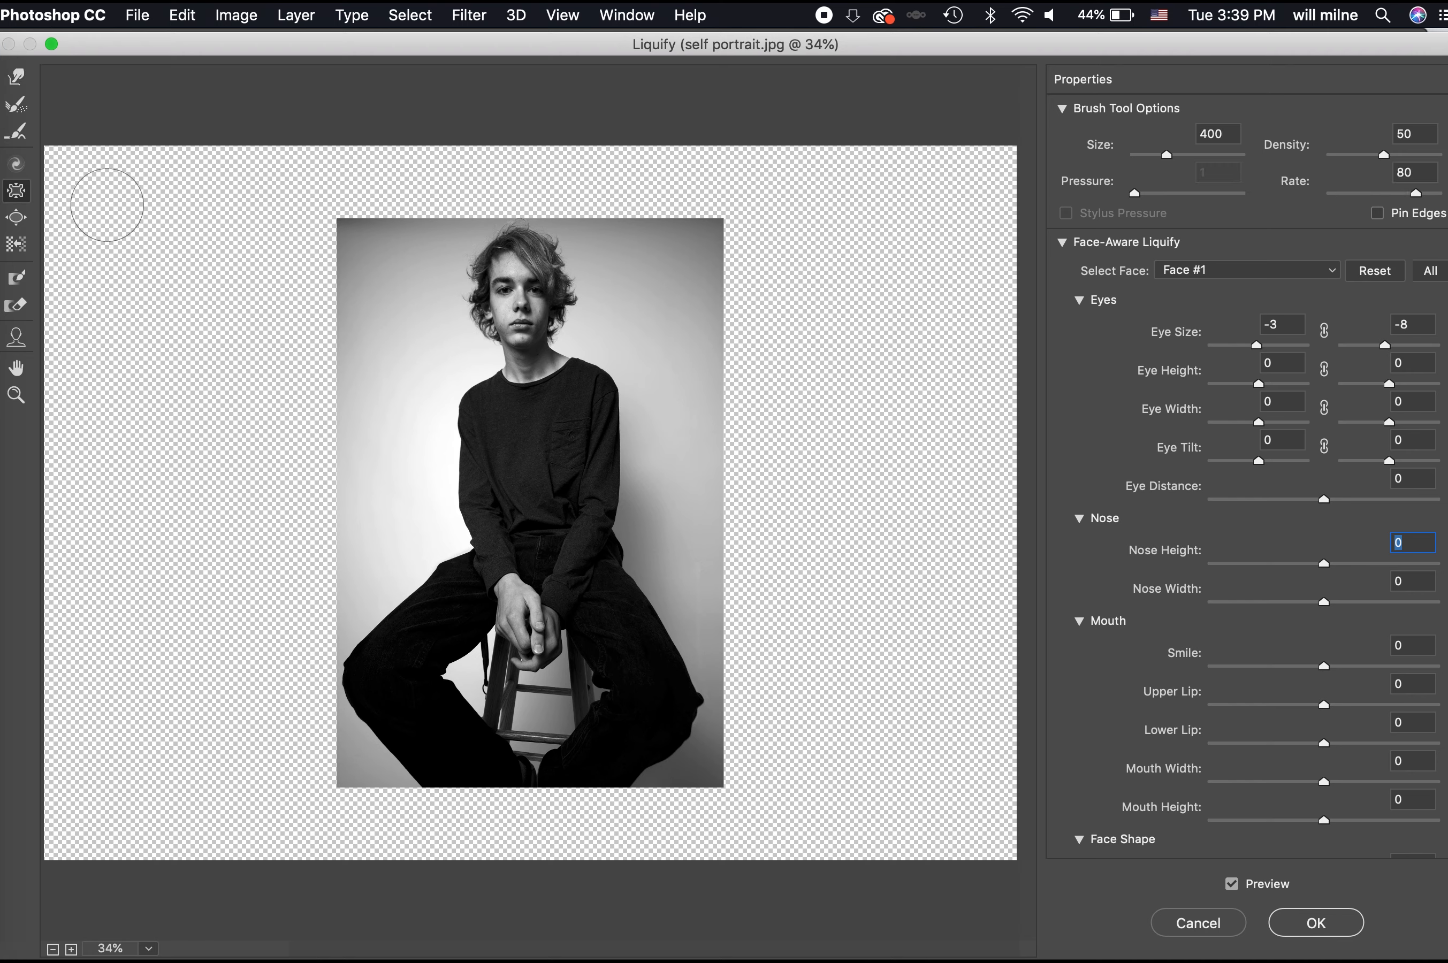
pyautogui.press('[')
pyautogui.press('[')
pyautogui.press('[')
pyautogui.press('[')
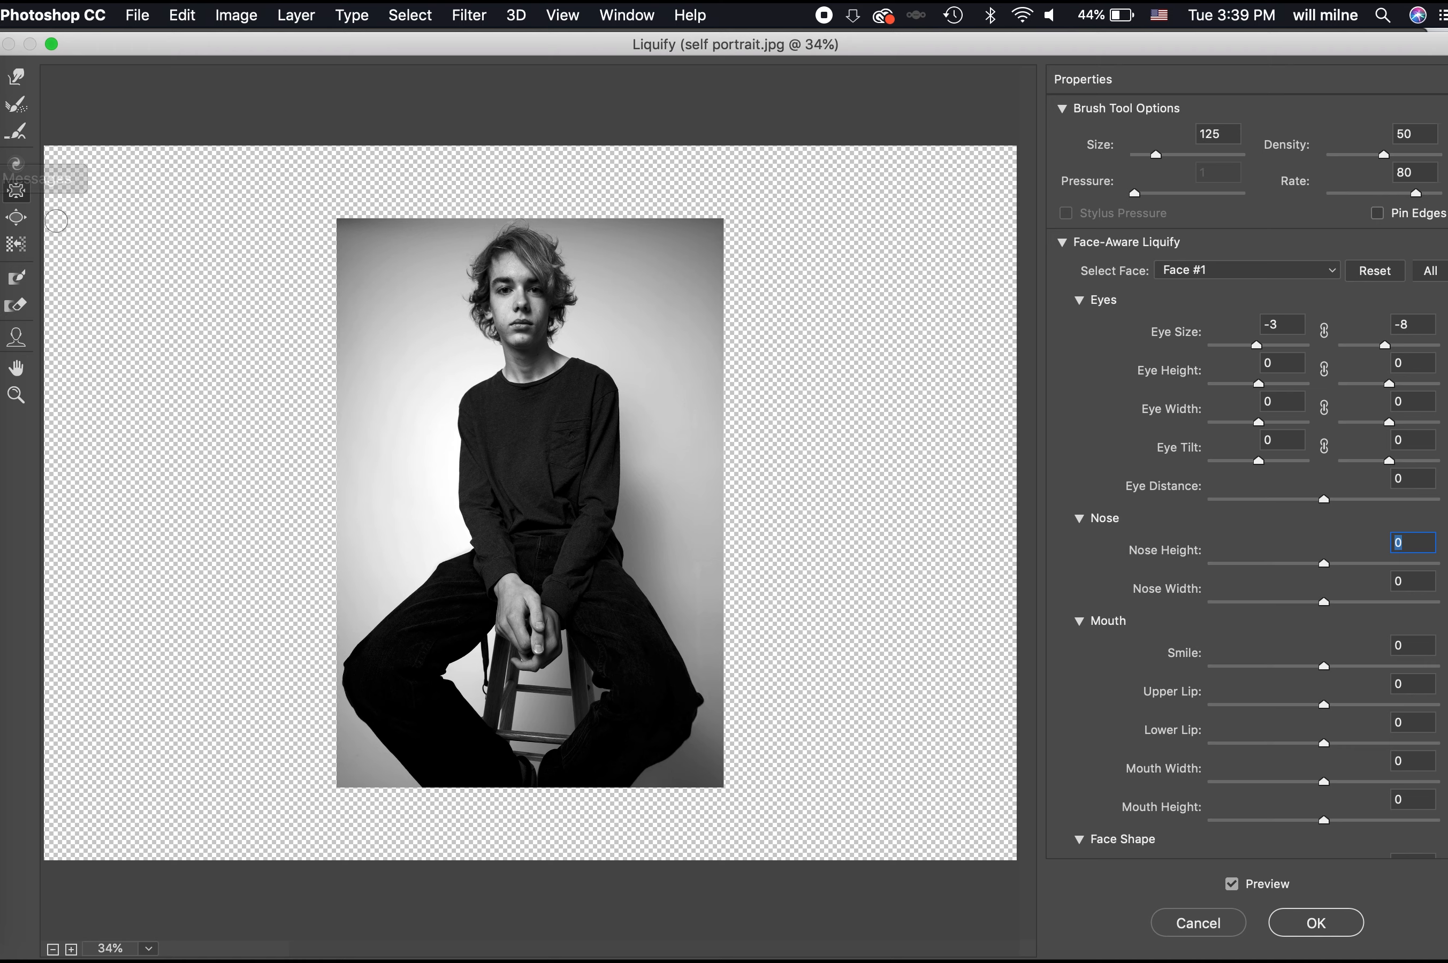
pyautogui.press(']')
pyautogui.press(']')
pyautogui.press(']')
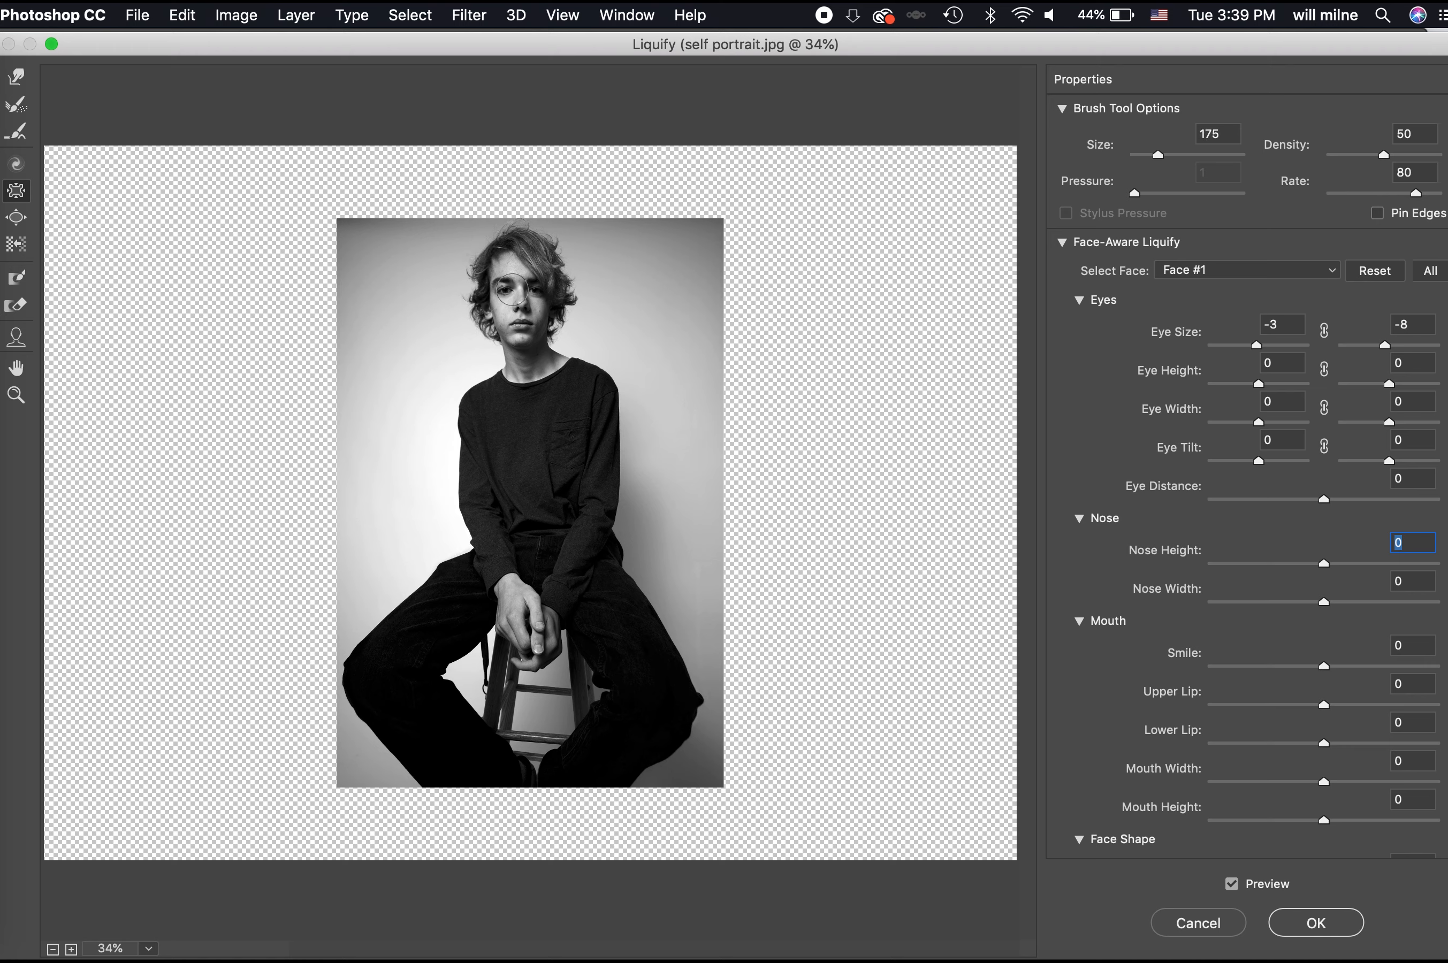
pyautogui.click(506, 289)
pyautogui.click(505, 290)
pyautogui.click(530, 289)
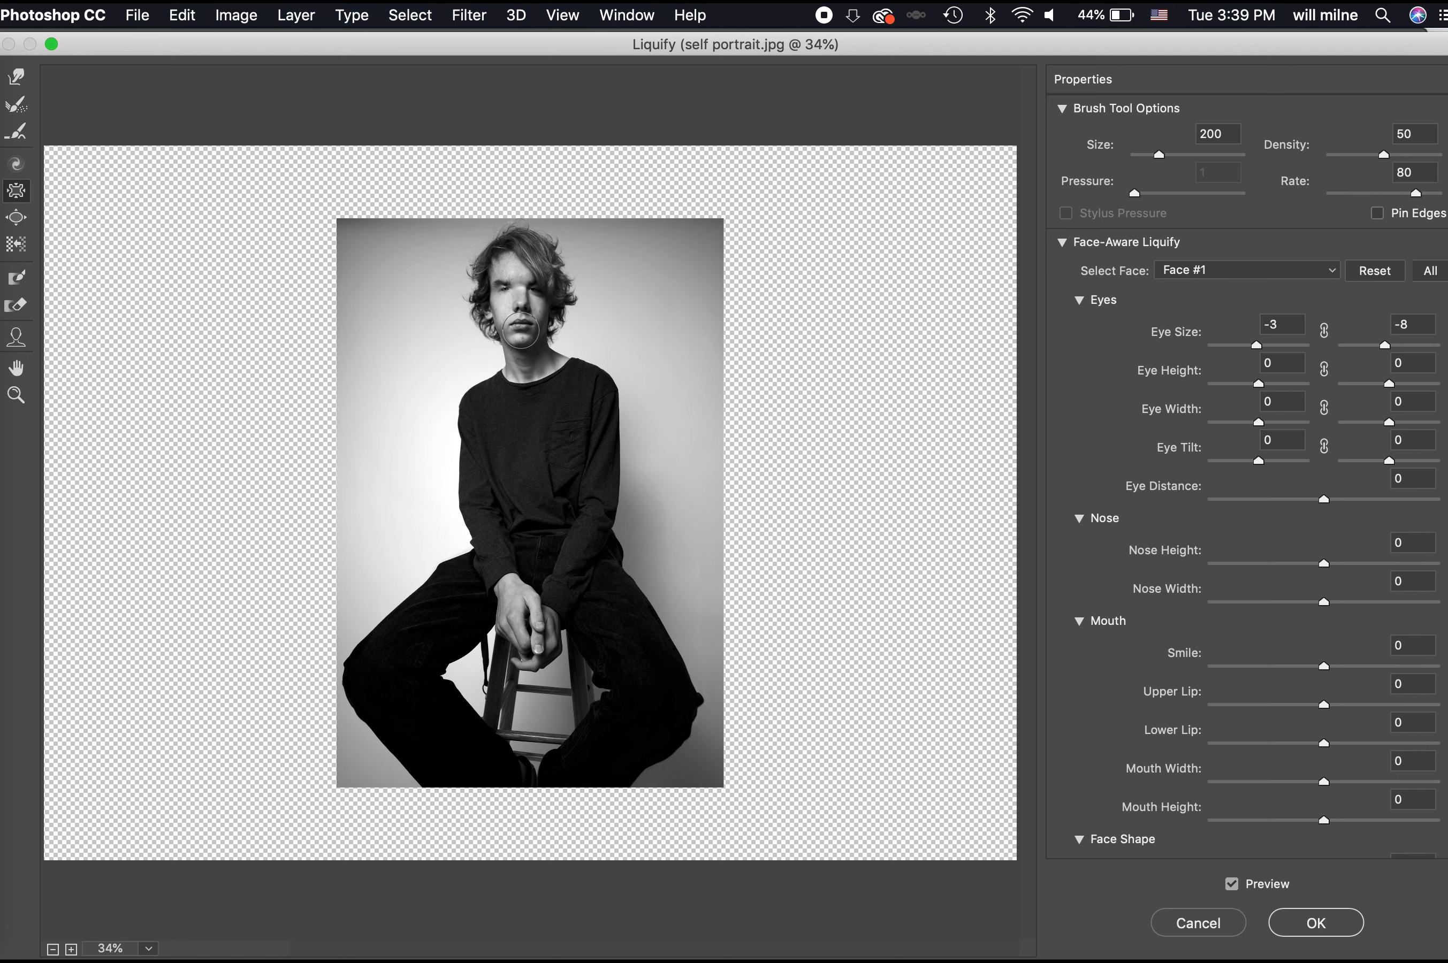
# - Undo the pucker strokes and apply the Liquify eye adjustments to the studio portrait
pyautogui.press('super+alt+z')
pyautogui.press('super+alt+z')
pyautogui.press('super+alt+z')
pyautogui.click(15, 224)
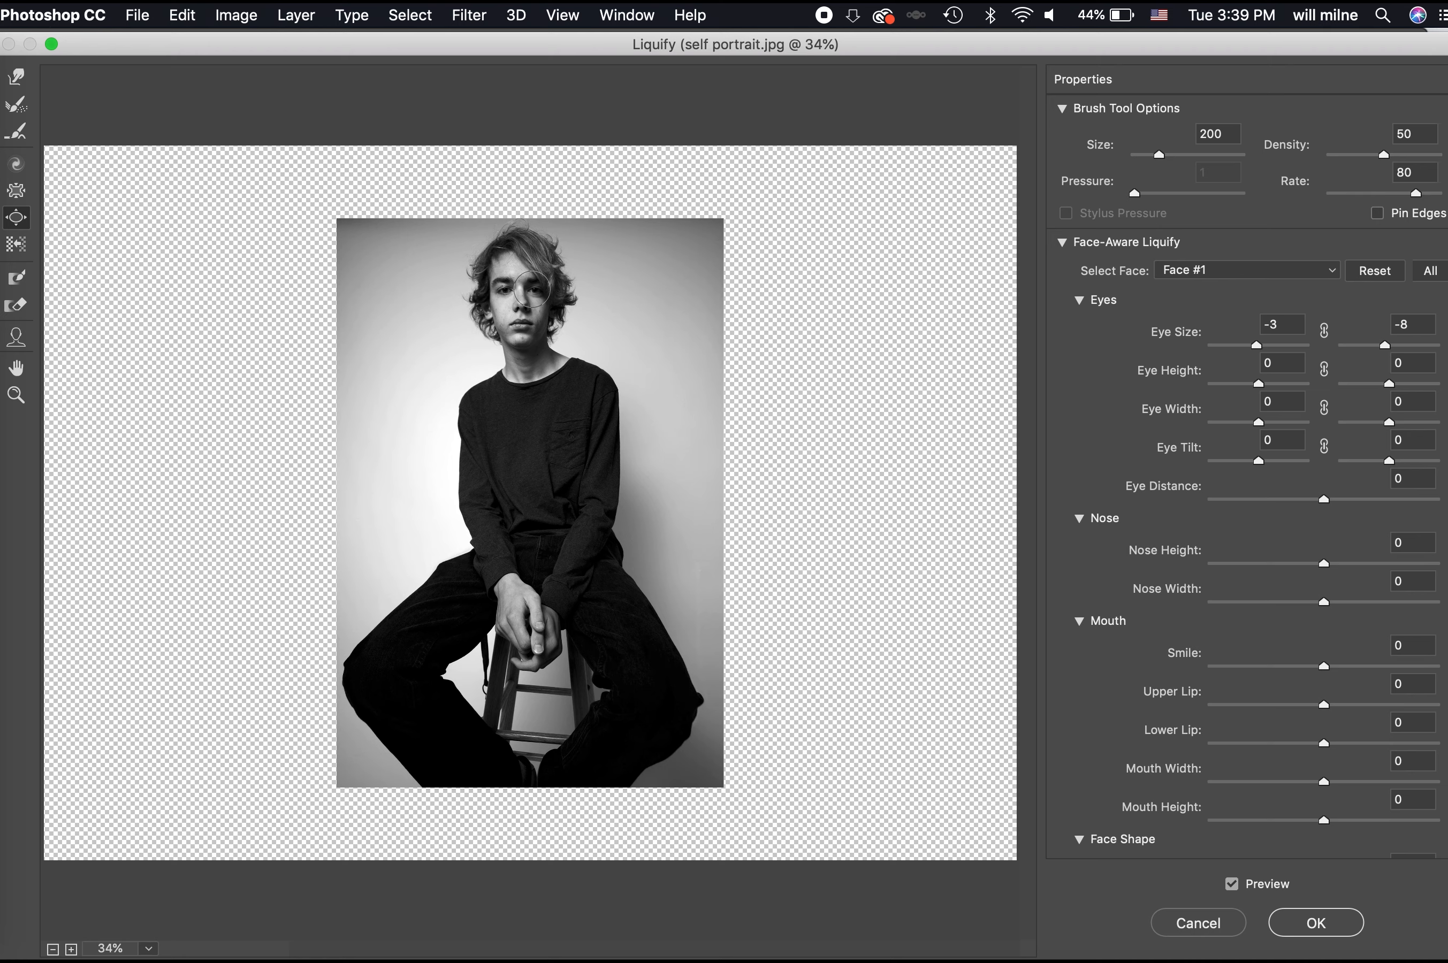
pyautogui.click(25, 76)
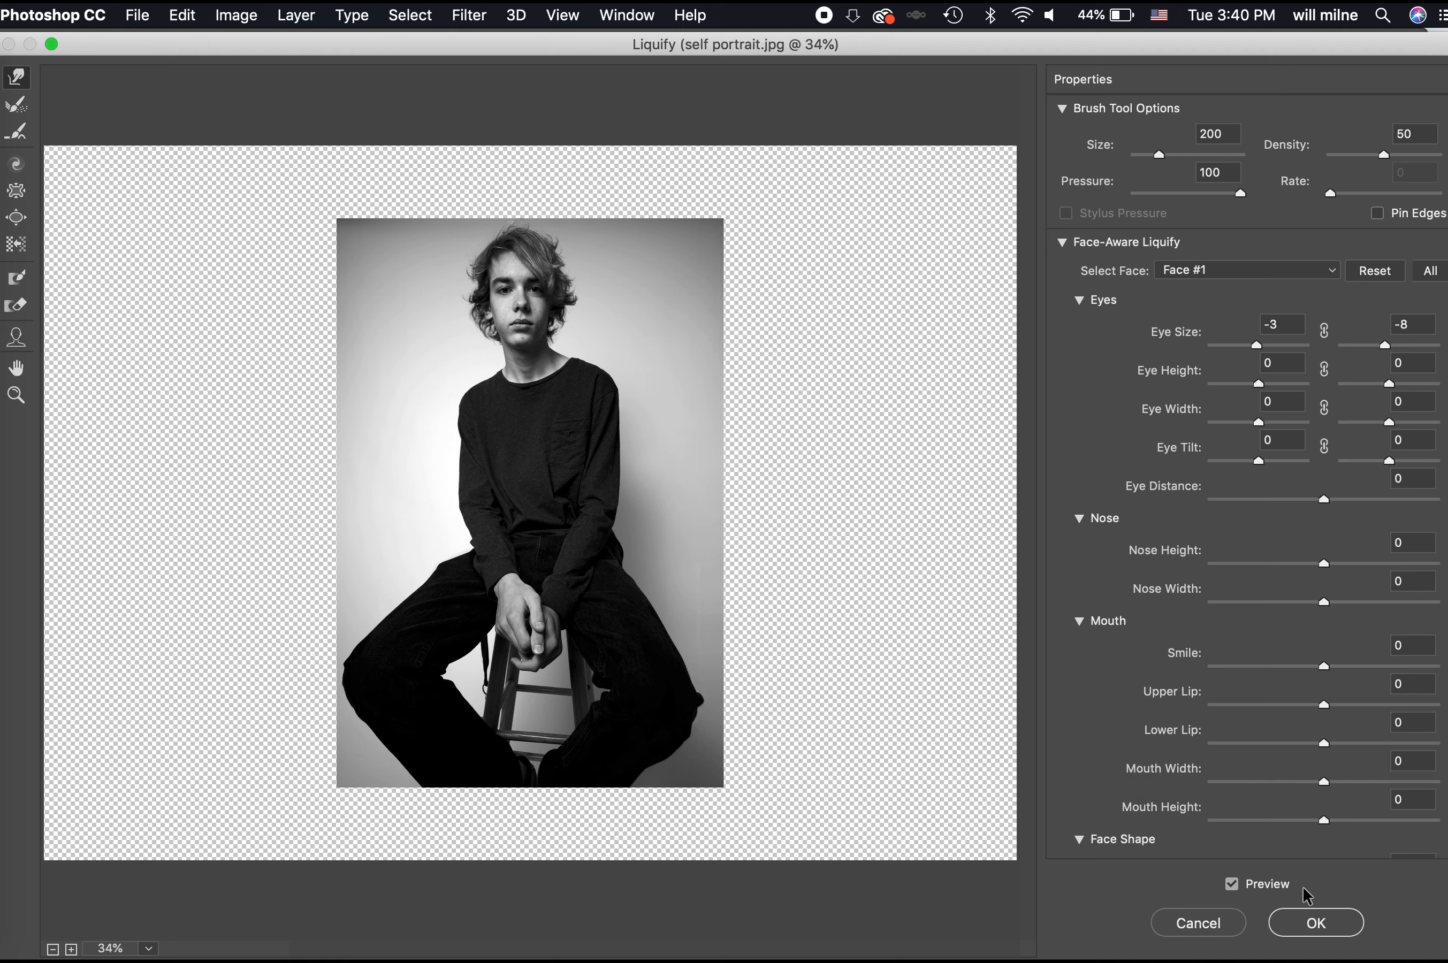
pyautogui.click(1307, 933)
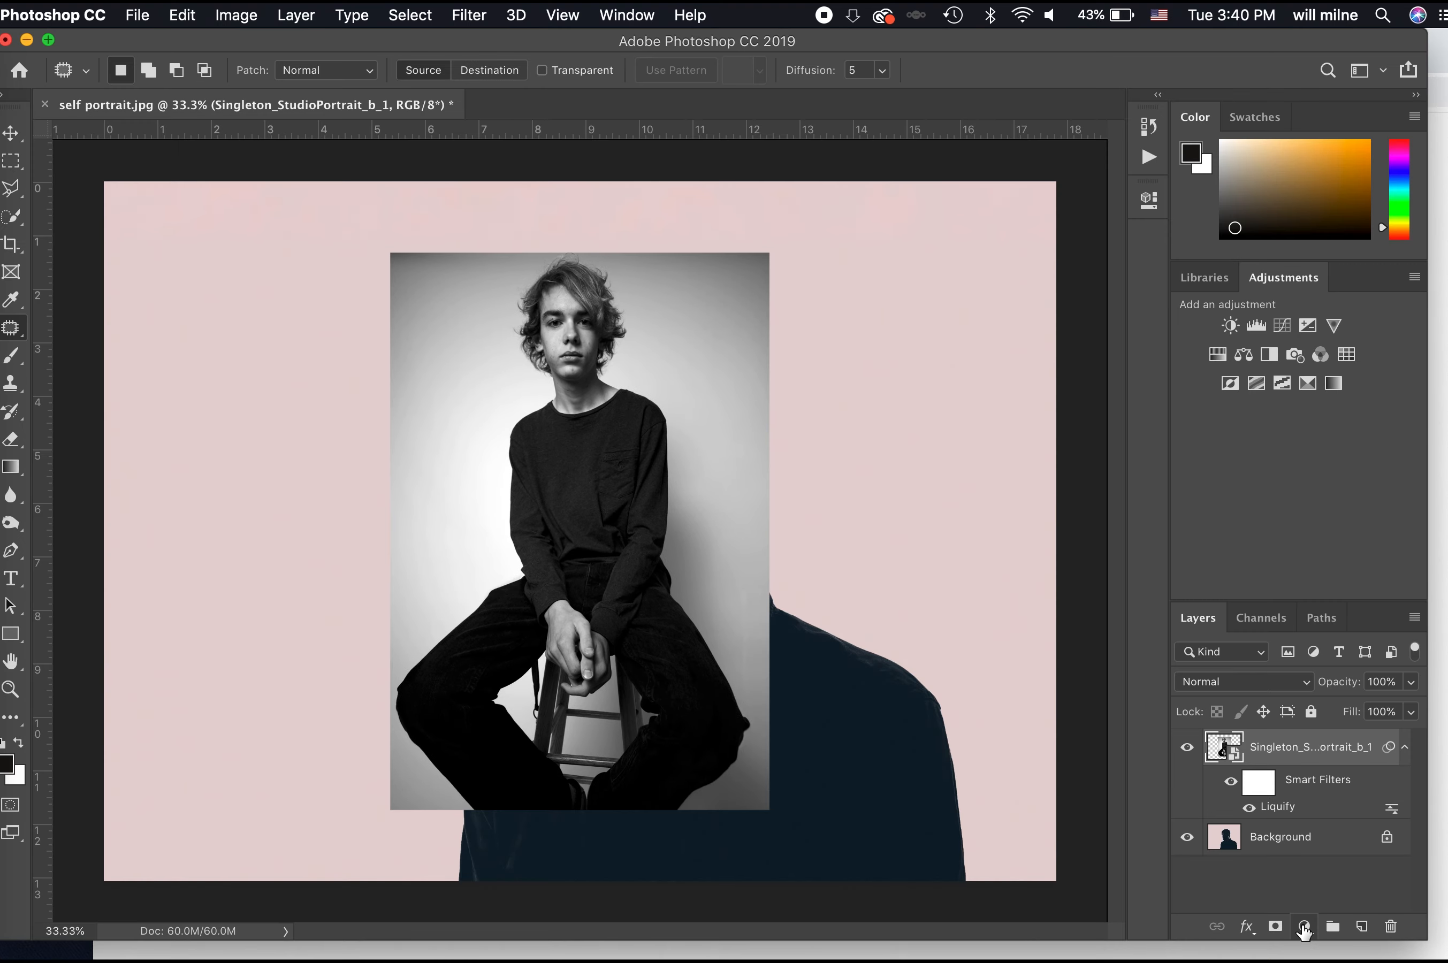
# - Open the studio portrait in the Filter Gallery and set Poster Edges to Edge Thickness 4, Edge Intensity 6 and Posterization 3
pyautogui.click(480, 16)
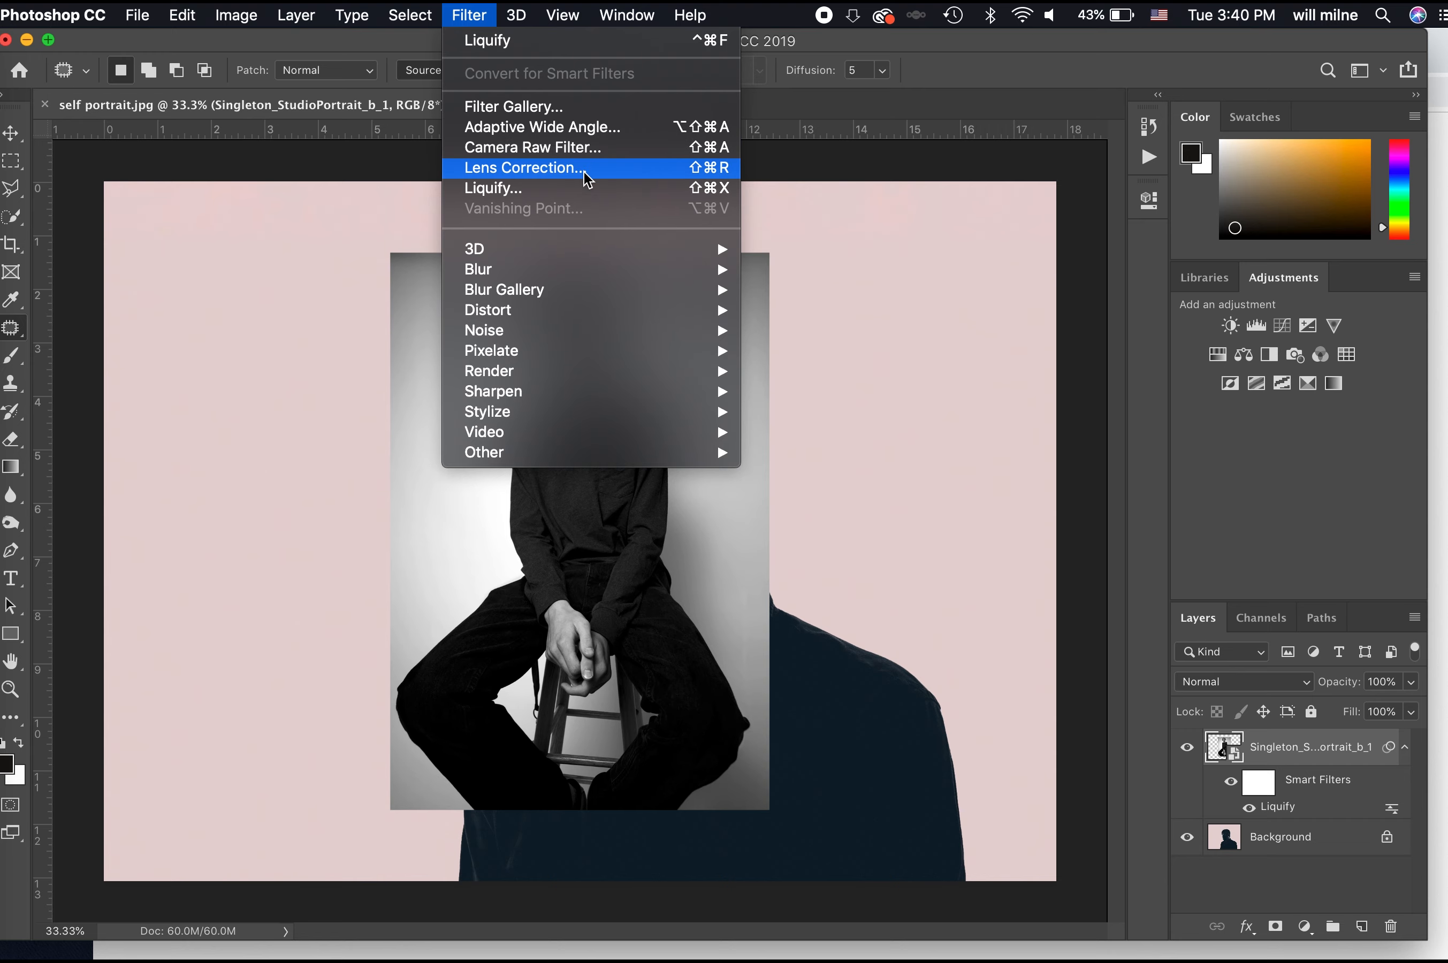
pyautogui.click(570, 115)
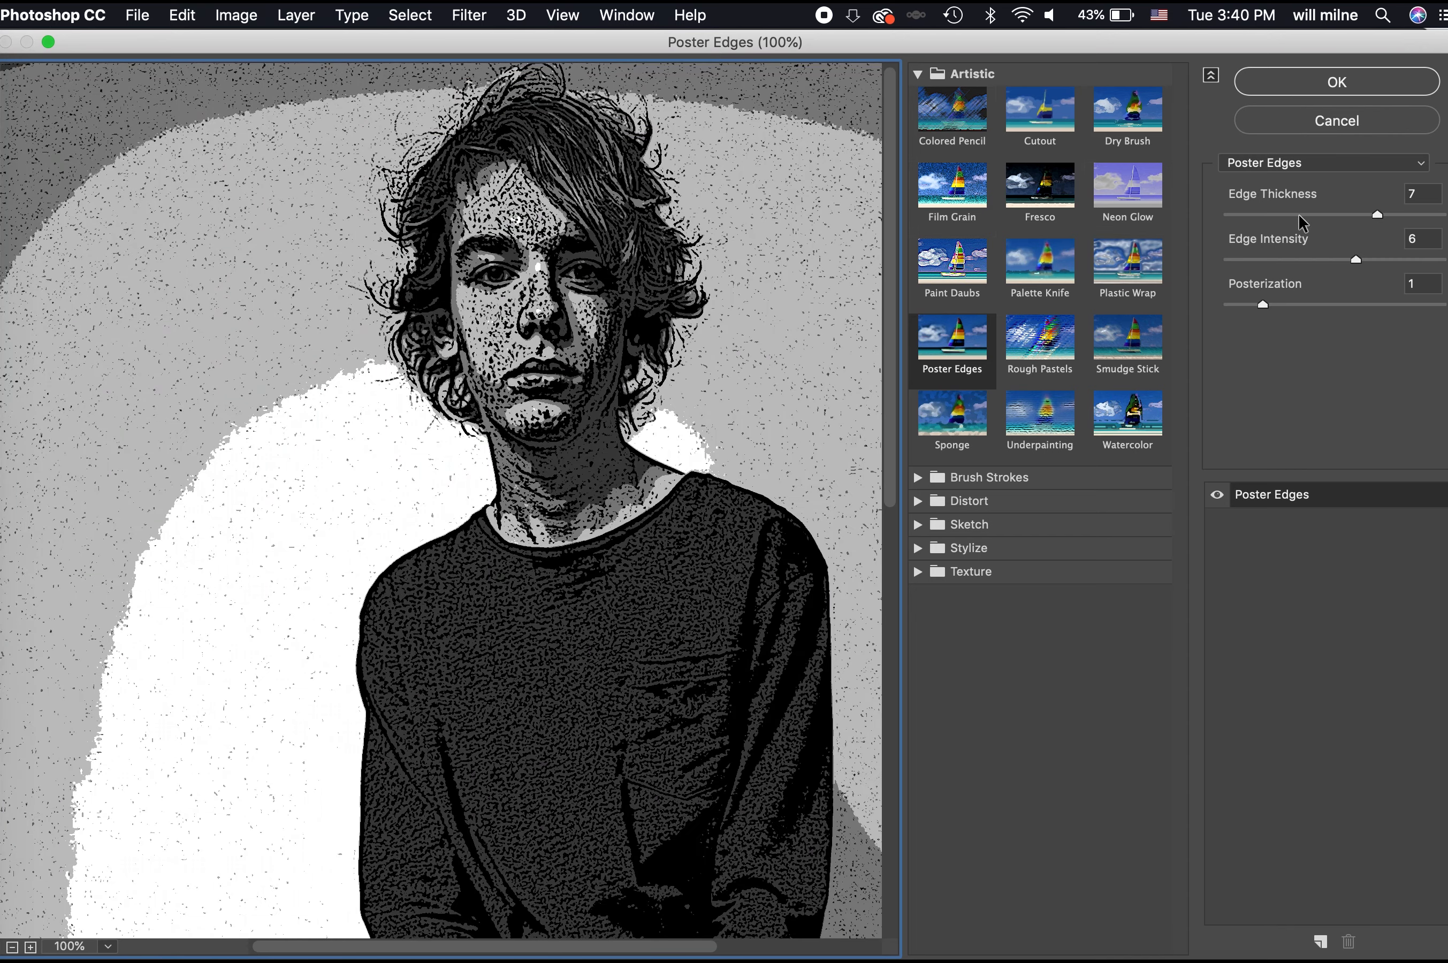
pyautogui.moveTo(1298, 213); pyautogui.dragTo(1350, 254)
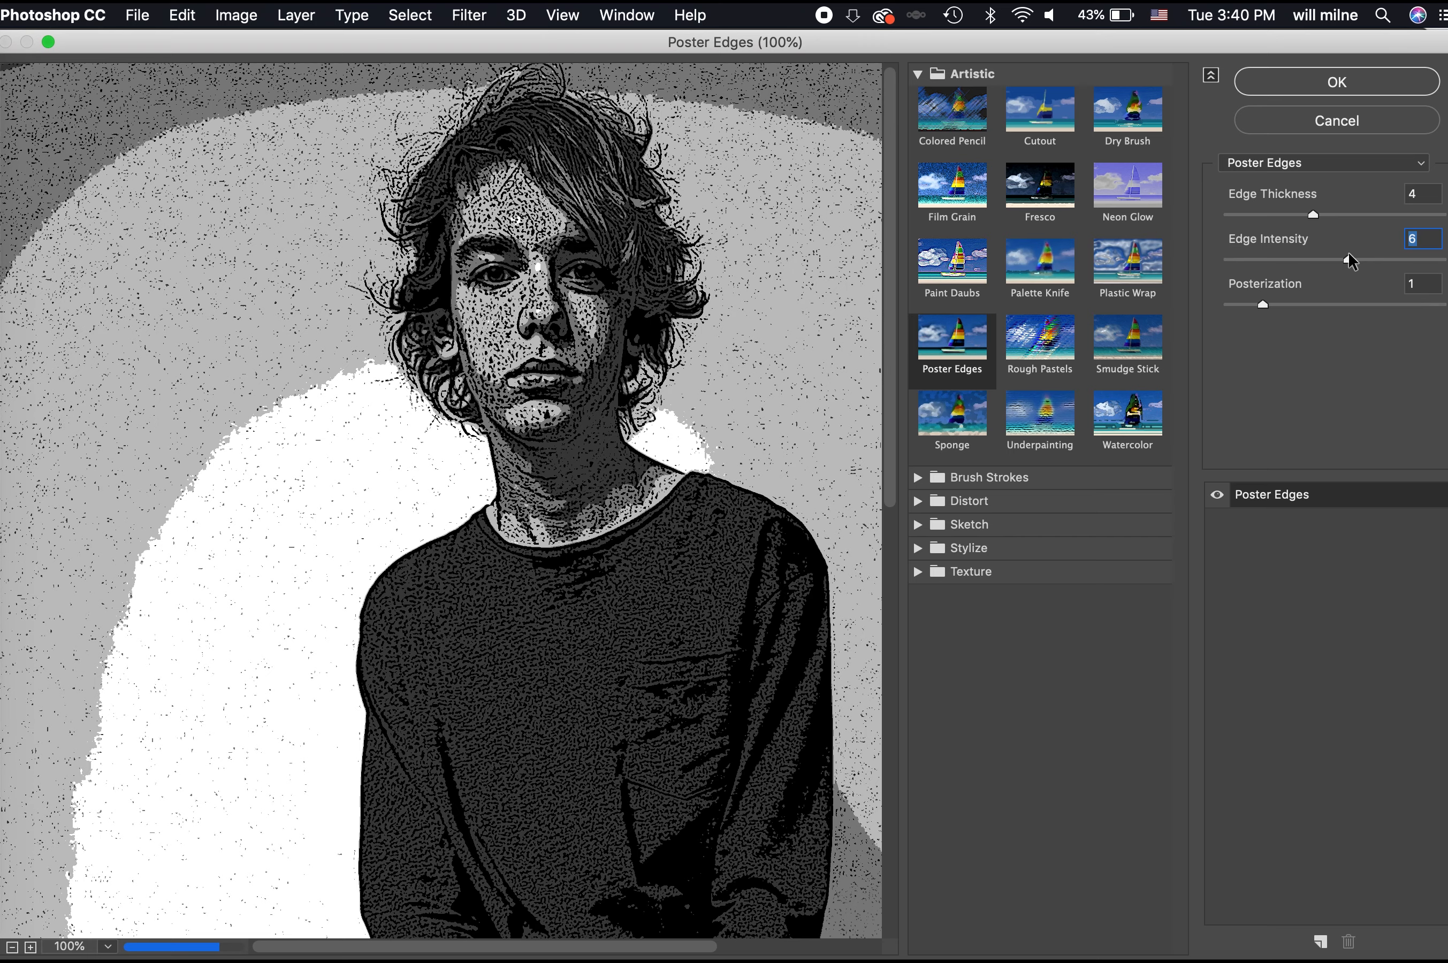
pyautogui.moveTo(1334, 300)
pyautogui.mouseDown()
pyautogui.moveTo(1287, 299)
pyautogui.moveTo(1349, 304)
pyautogui.mouseUp()
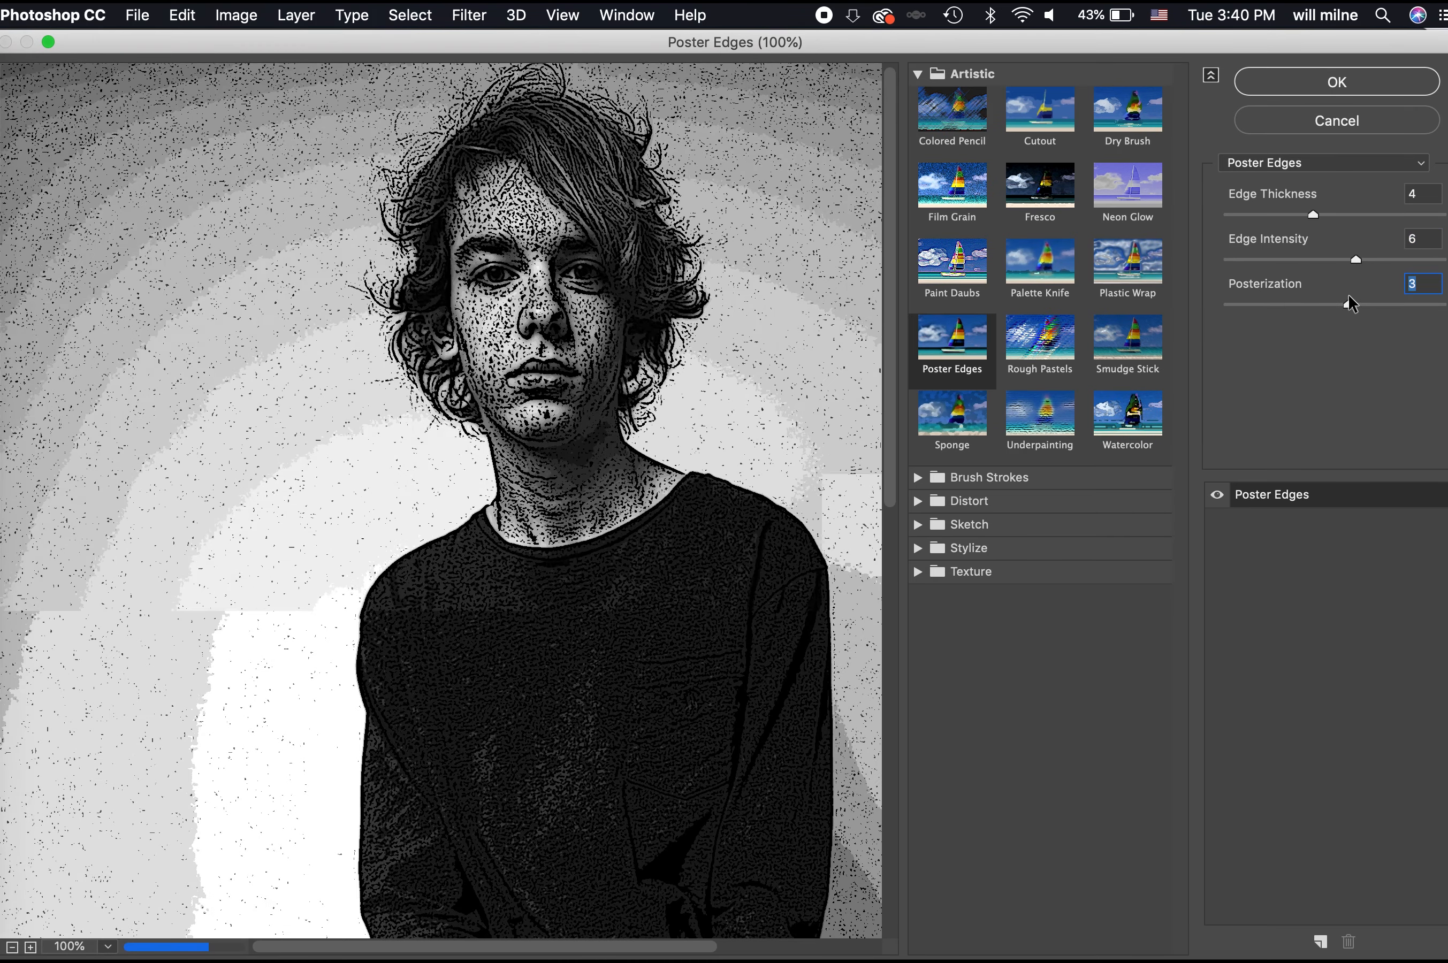
# - Preview other artistic filters on the portrait, including Watercolor, Palette Knife, Plastic Wrap, Fresco and Film Grain, ending on Poster Edges
pyautogui.click(1133, 418)
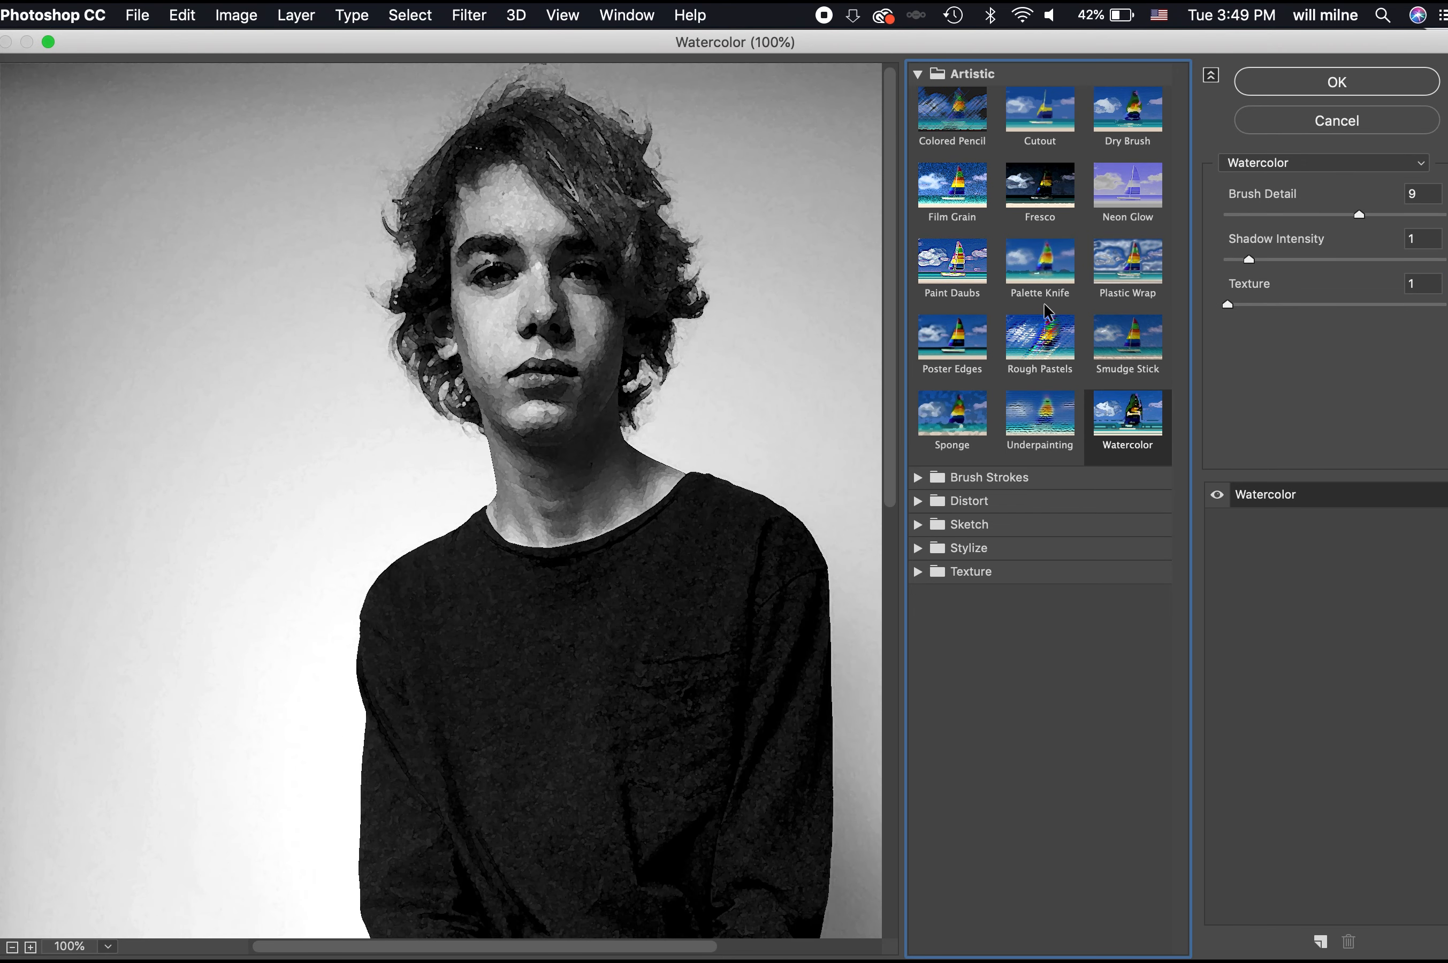
pyautogui.click(1046, 273)
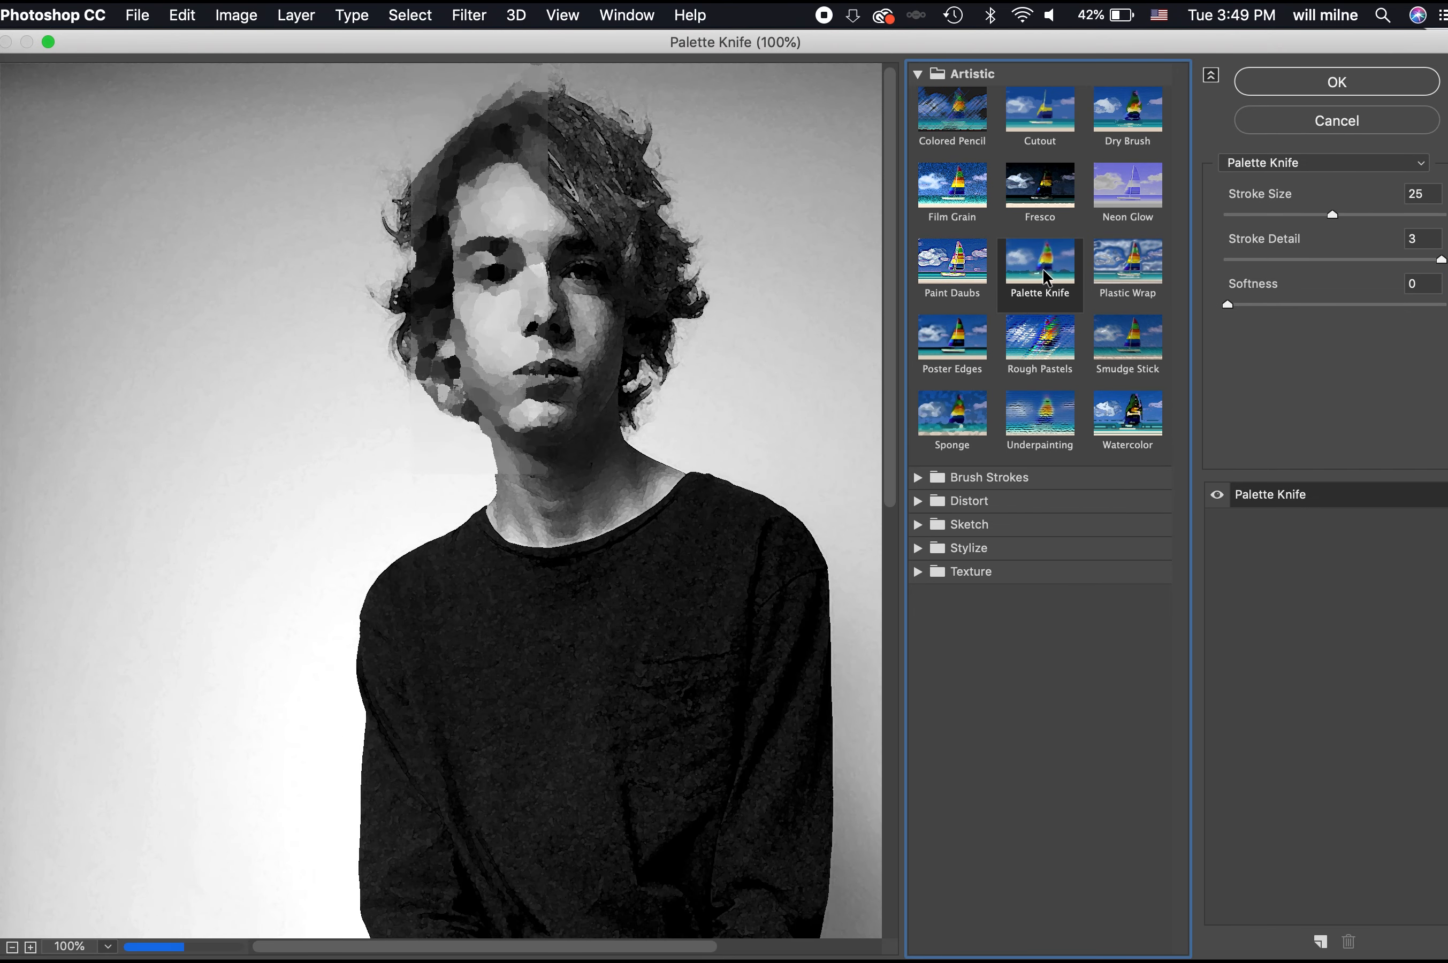
pyautogui.click(1129, 272)
pyautogui.click(1118, 194)
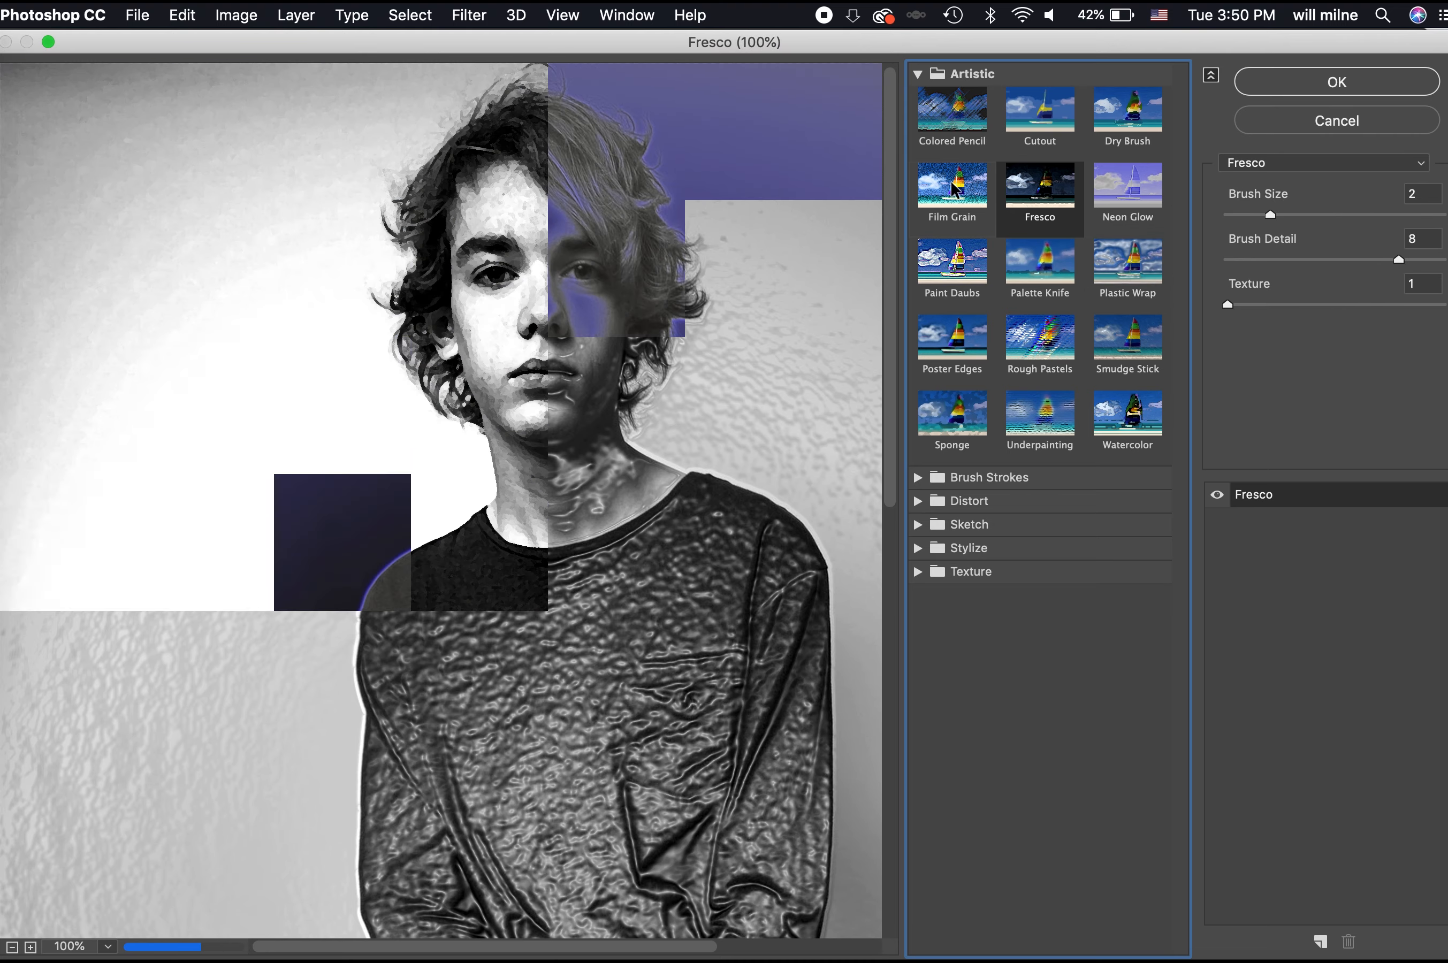
pyautogui.click(952, 187)
pyautogui.click(952, 306)
pyautogui.click(952, 340)
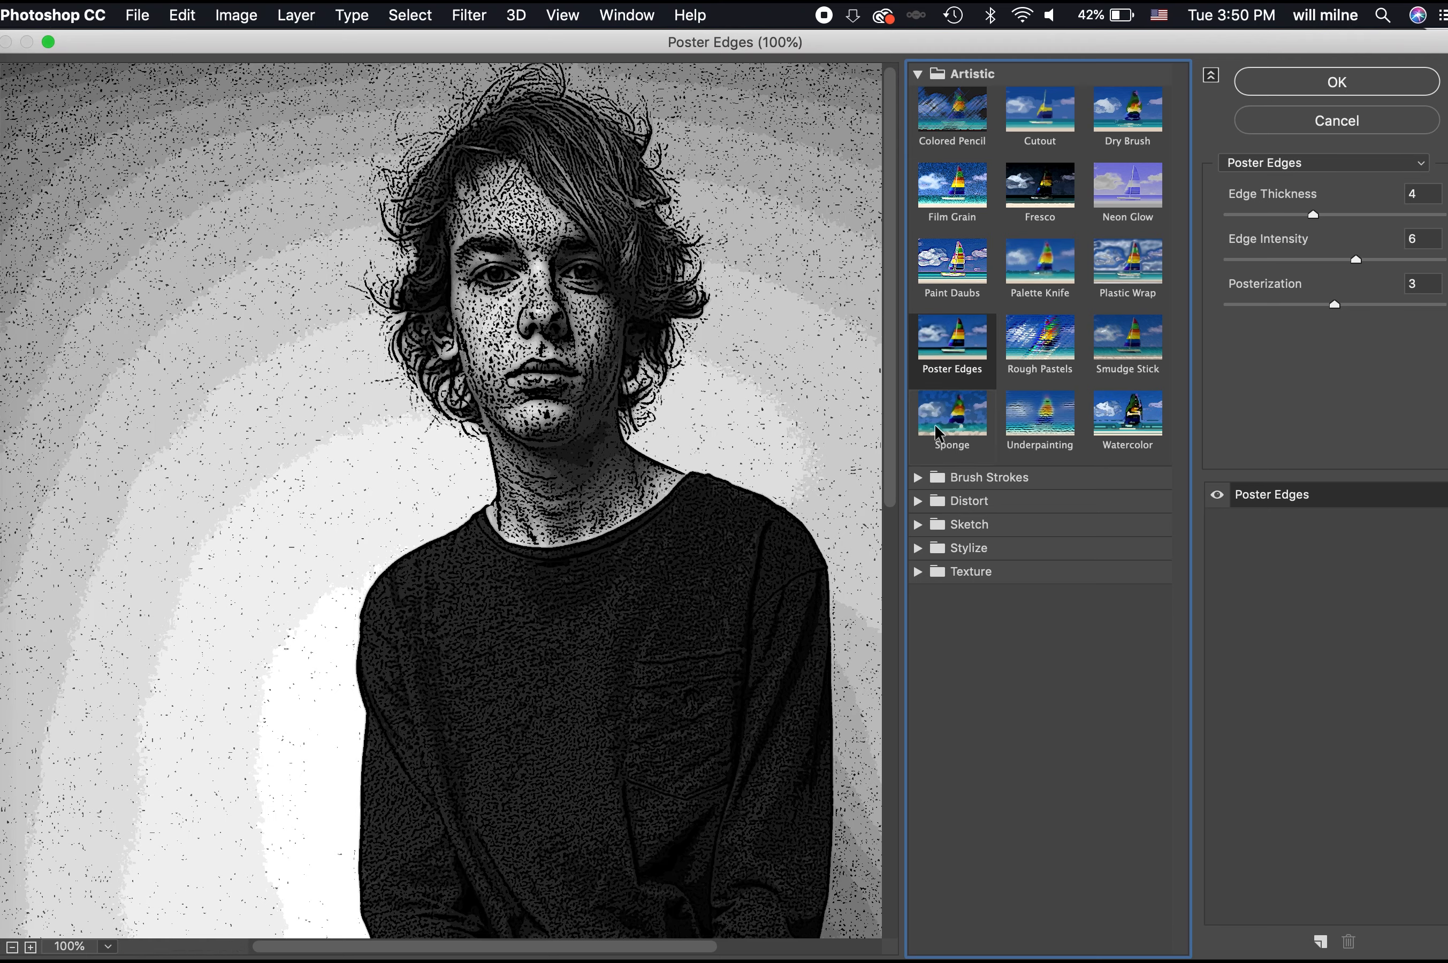
# - Preview the Ocean Ripple and Glass distortions on the portrait, setting the Glass smoothness to 5
pyautogui.click(921, 503)
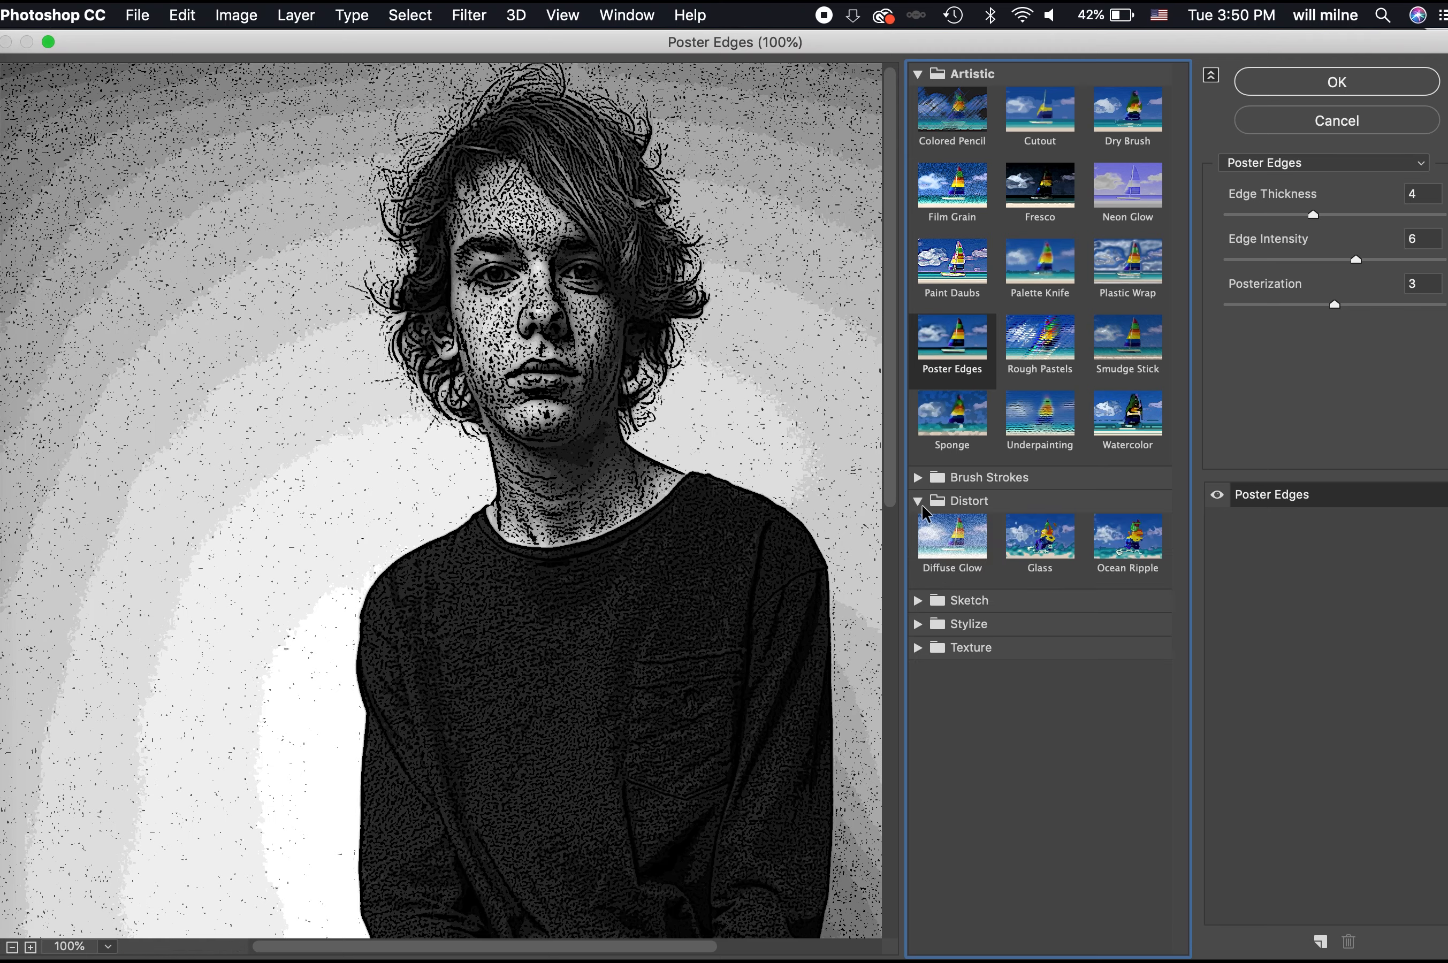
pyautogui.click(1117, 537)
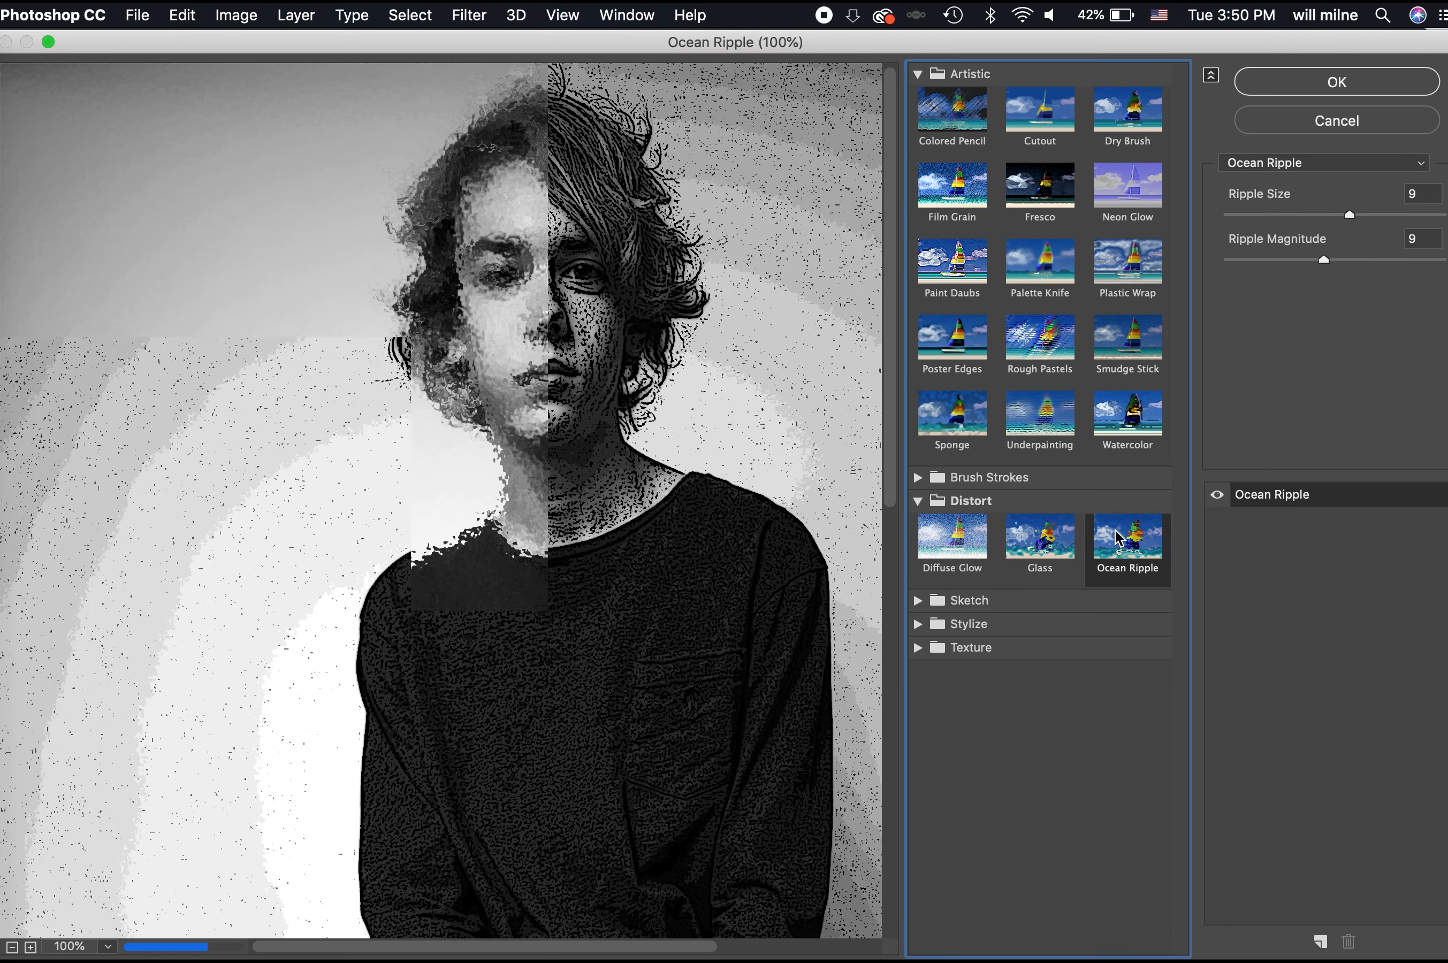
pyautogui.click(1041, 539)
pyautogui.moveTo(1334, 259); pyautogui.dragTo(1286, 258)
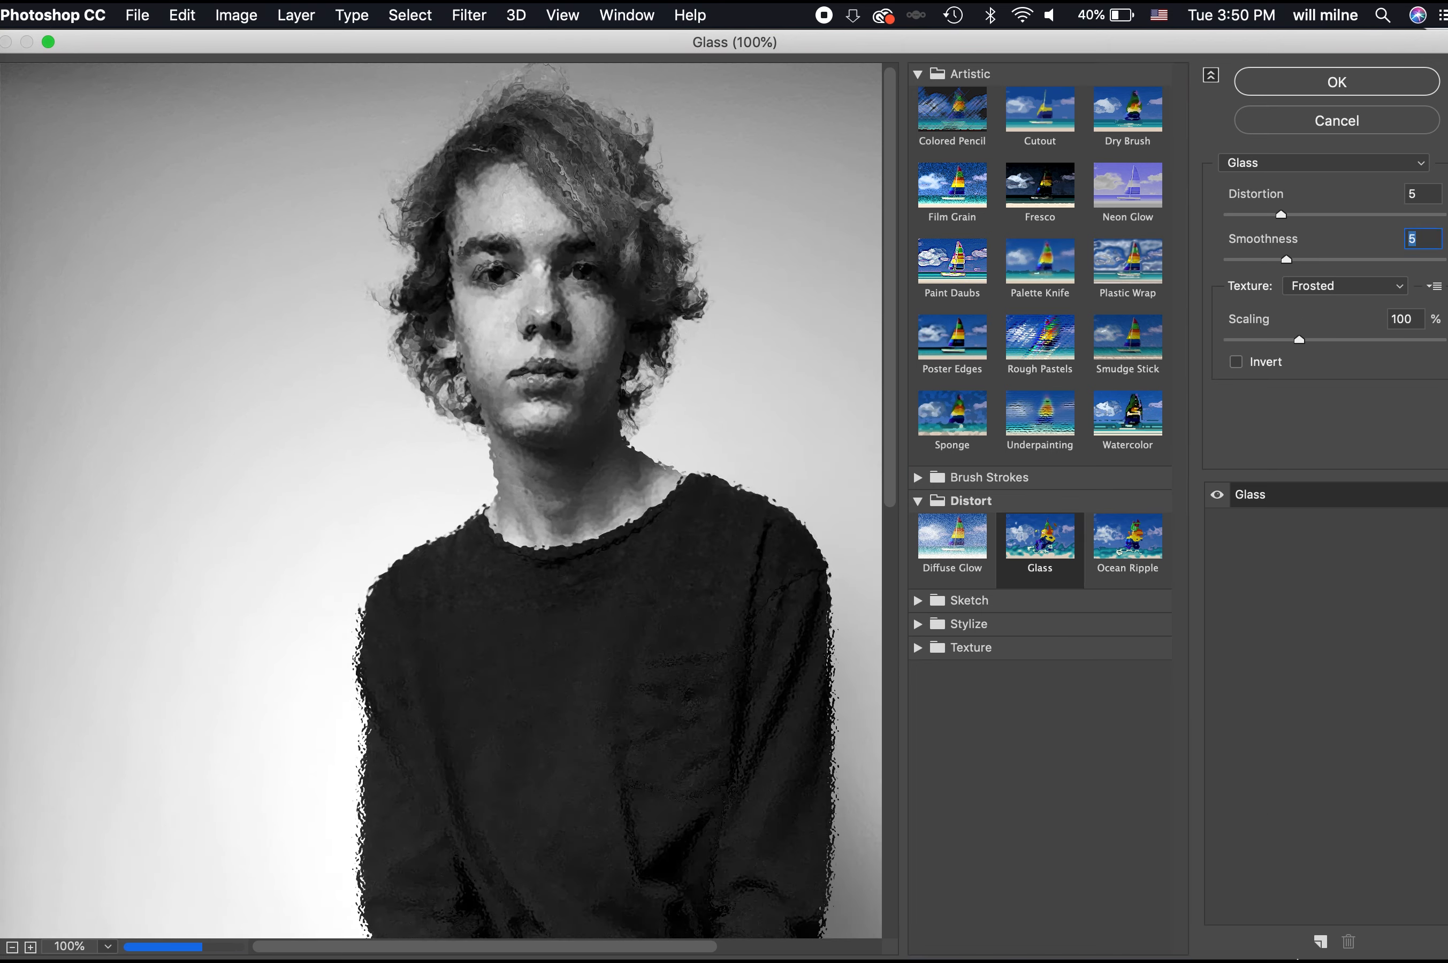
# - Stack Plastic Wrap with Highlight Strength 12 over a Colored Pencil effect layer and cancel the Filter Gallery
pyautogui.click(959, 159)
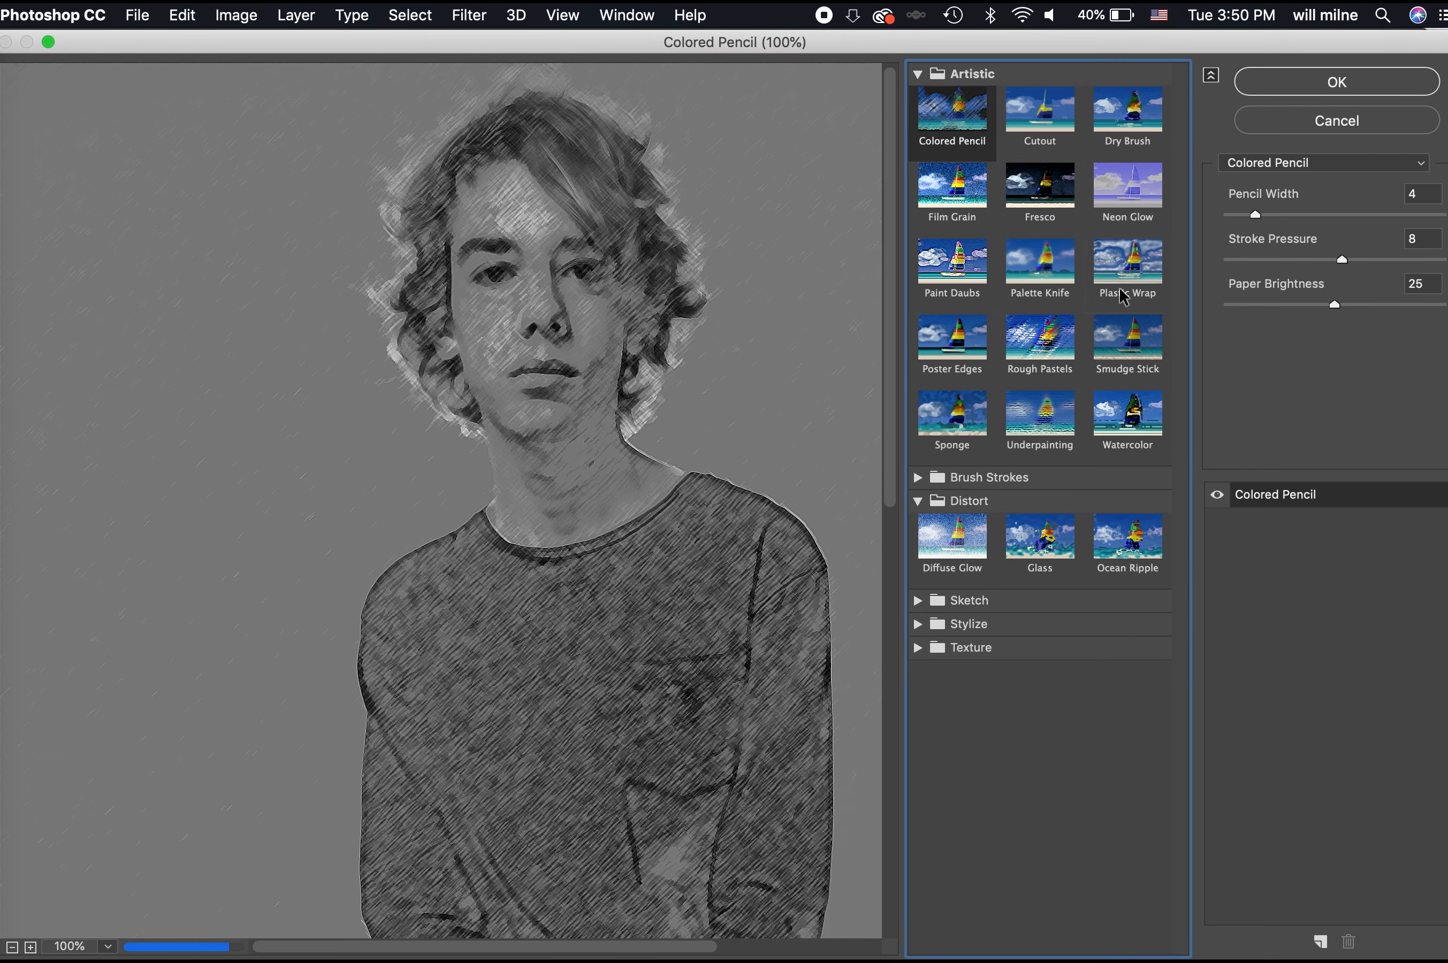
pyautogui.click(1321, 942)
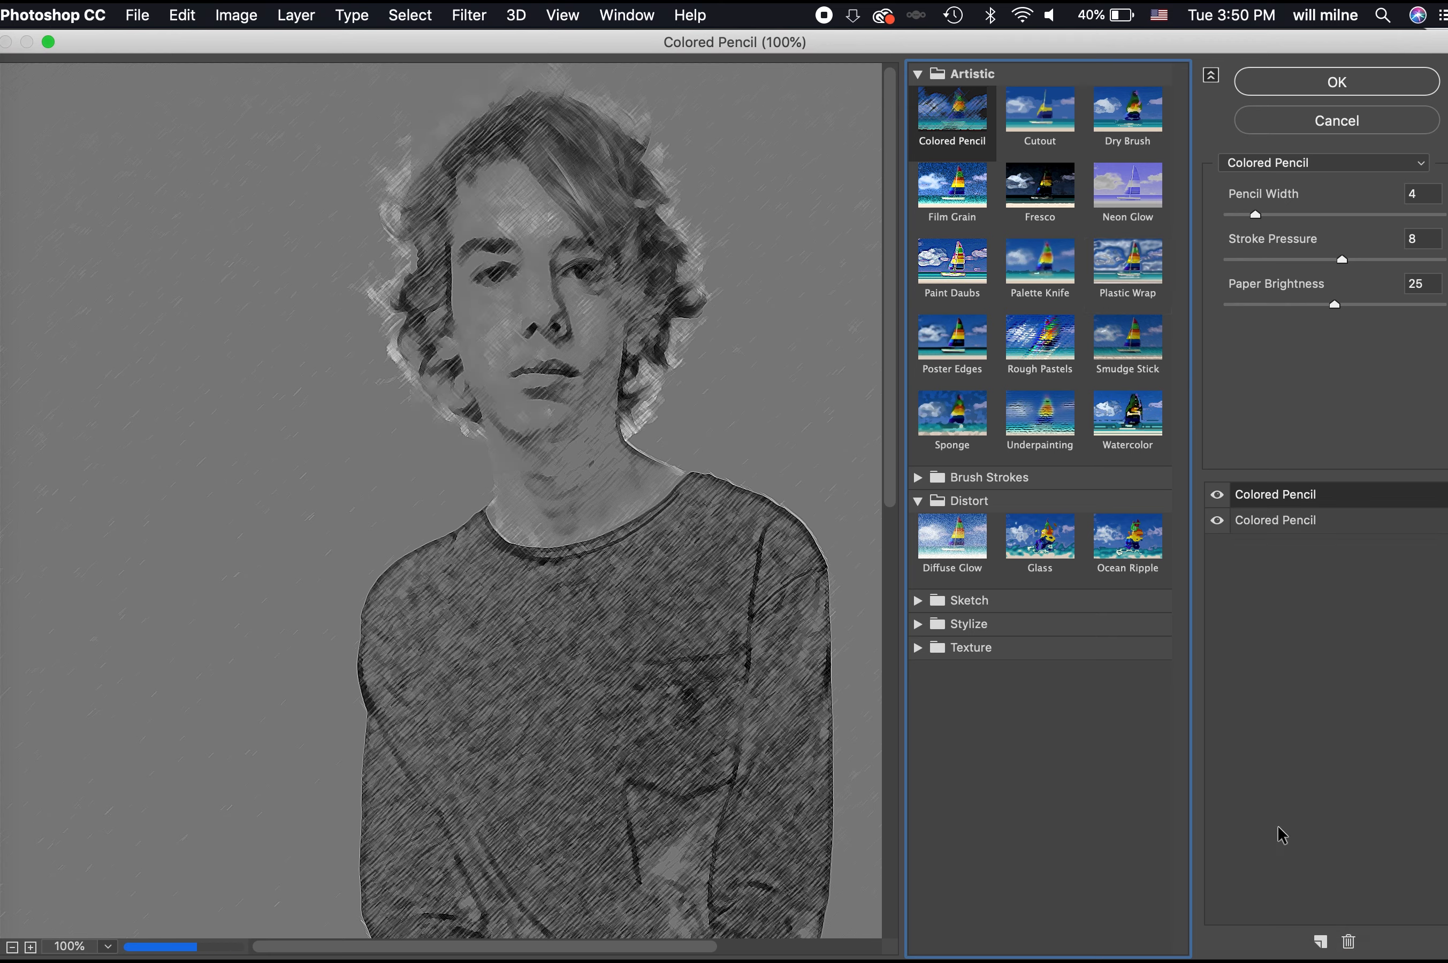
pyautogui.click(1131, 265)
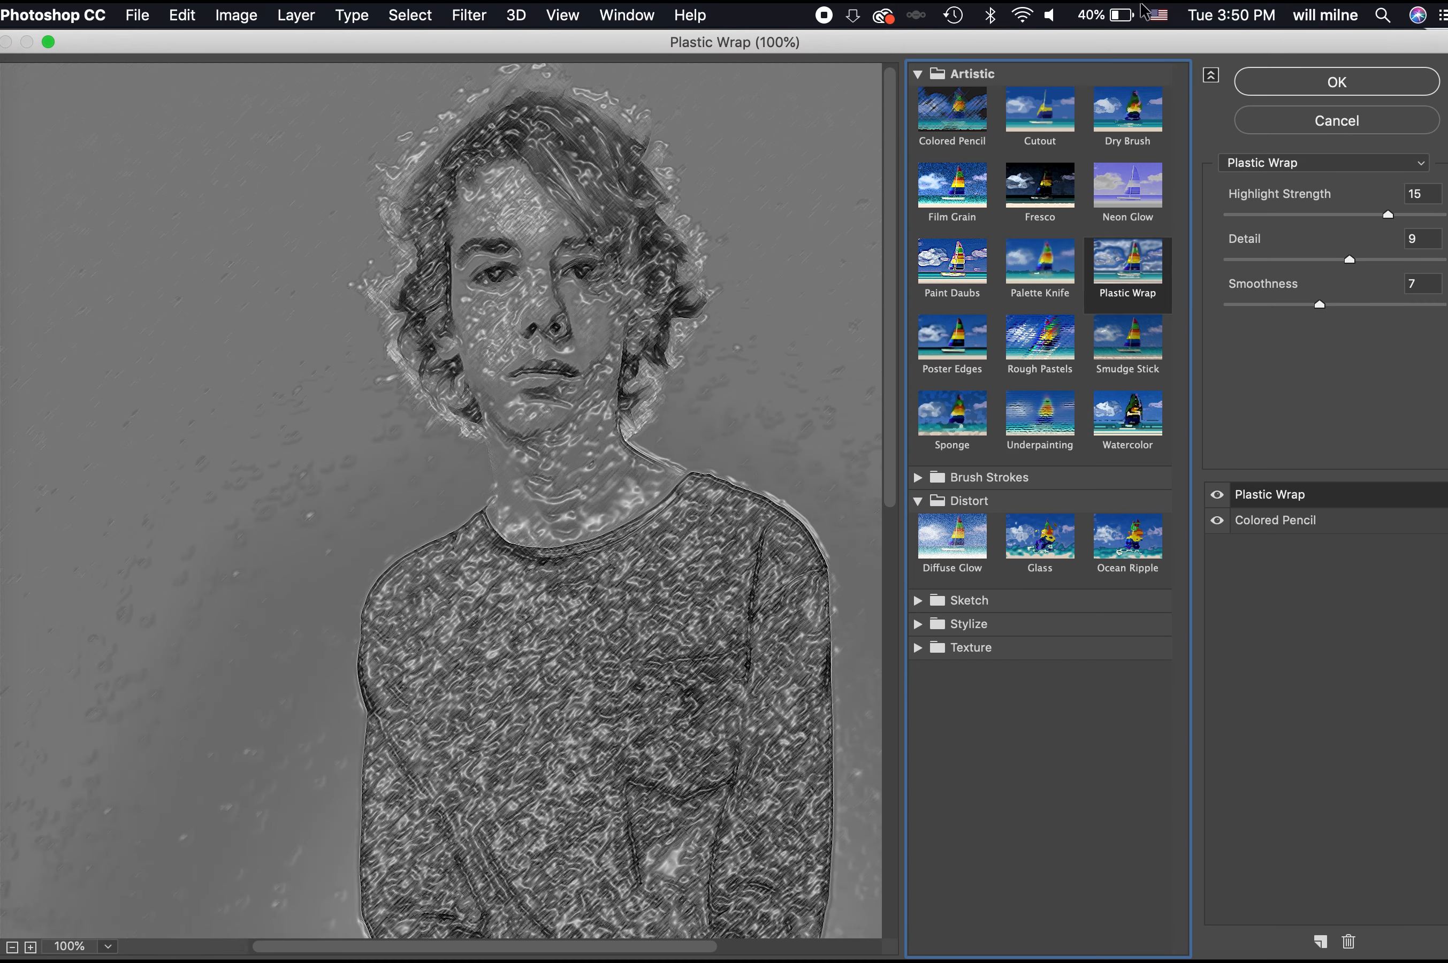
pyautogui.moveTo(1387, 215)
pyautogui.mouseDown()
pyautogui.moveTo(1245, 215)
pyautogui.moveTo(1359, 216)
pyautogui.mouseUp()
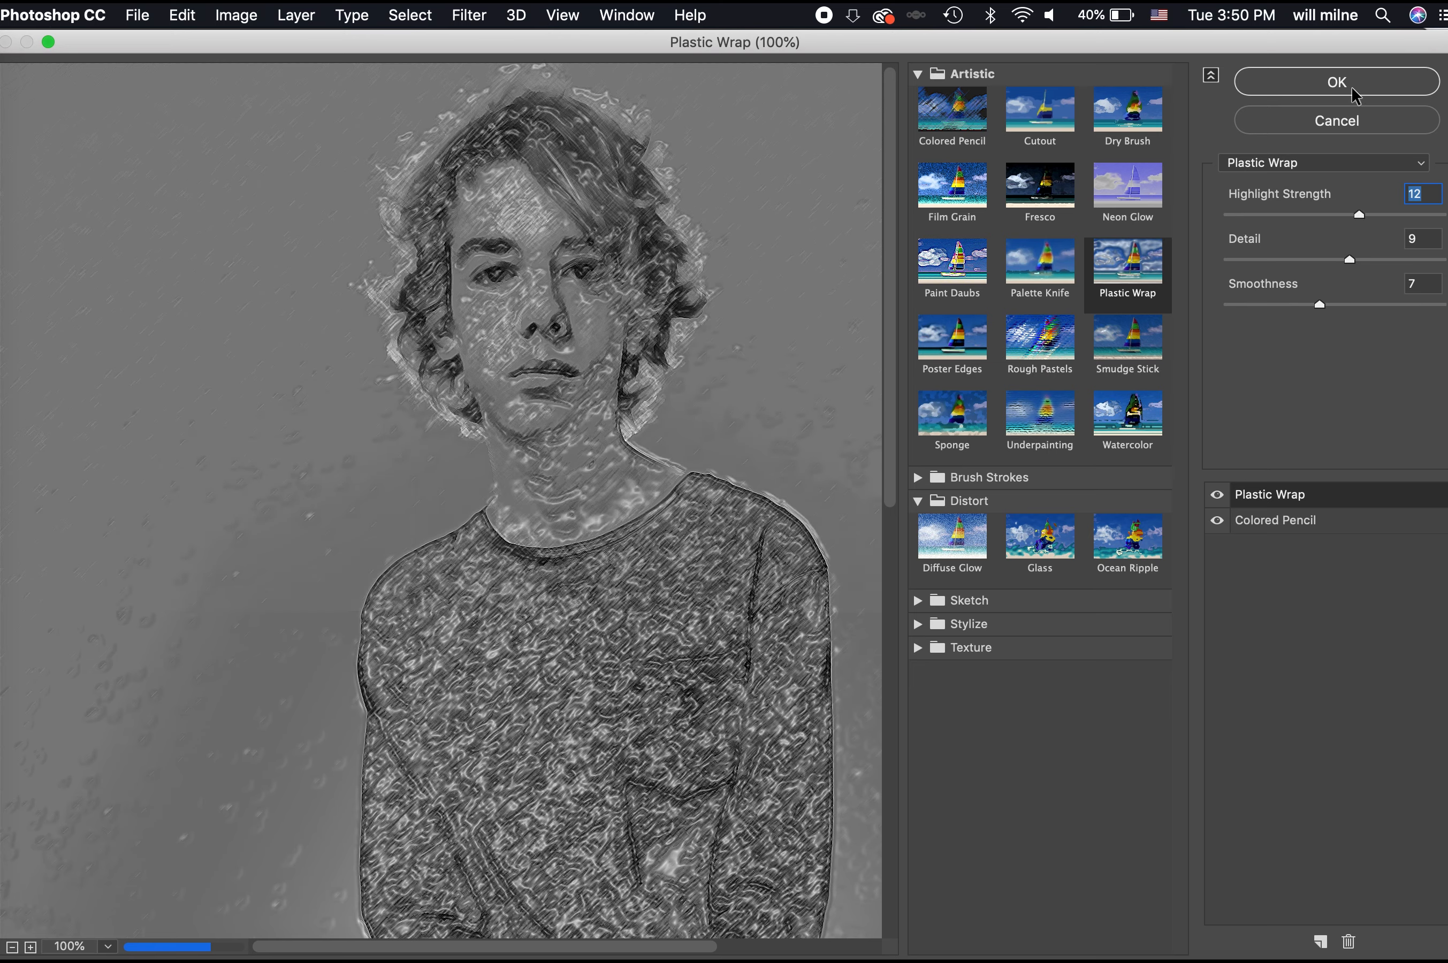
pyautogui.click(1353, 123)
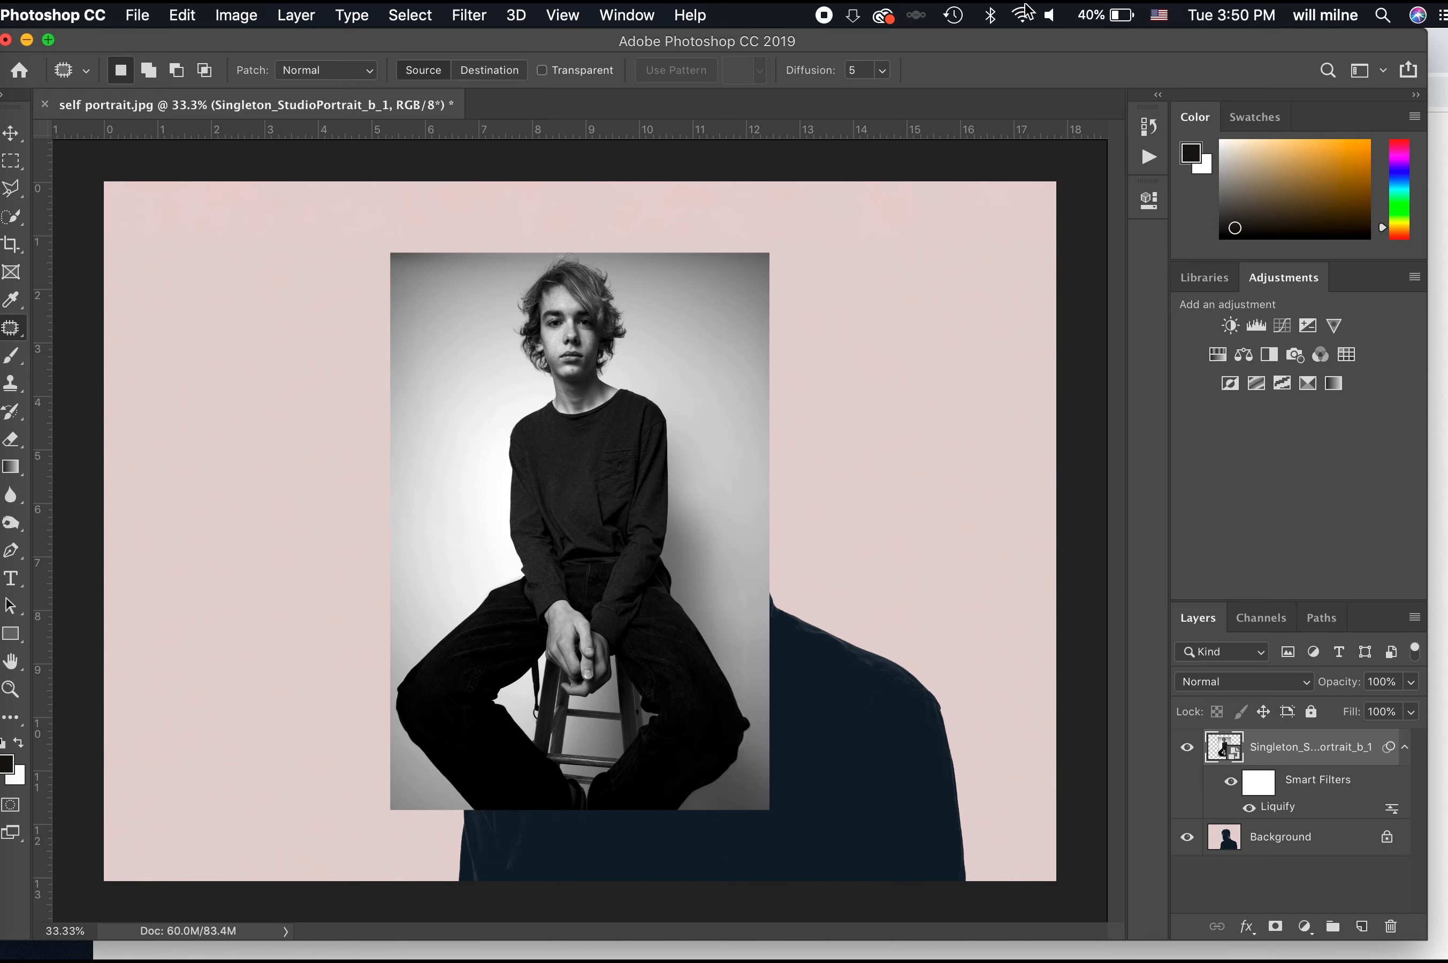
# - Look through the filter categories and apply the Find Edges stylize filter to the studio portrait
pyautogui.click(480, 13)
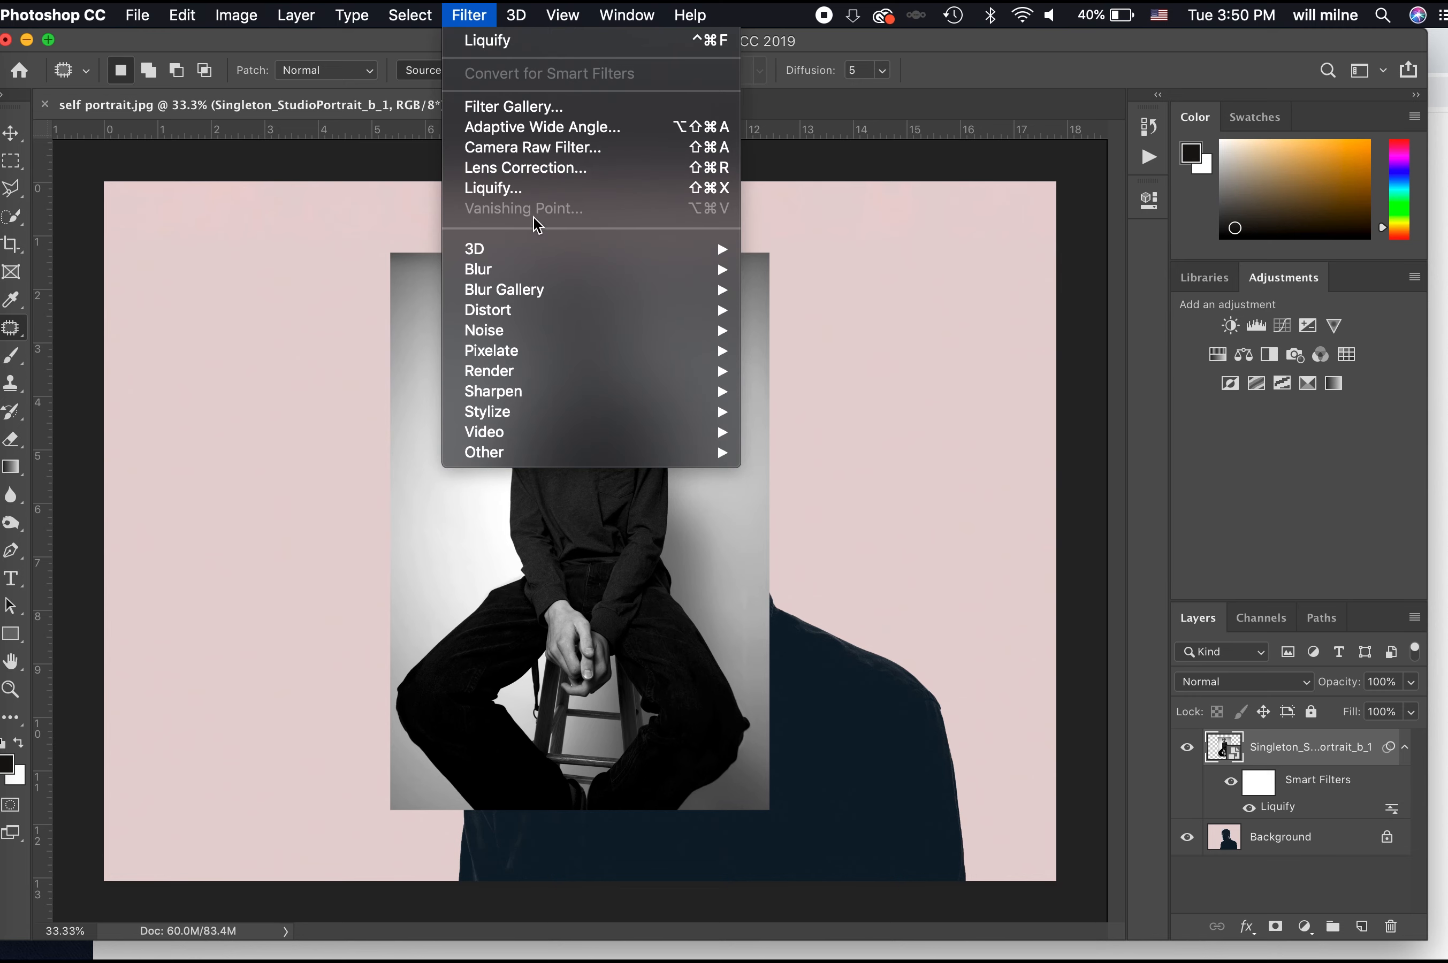
pyautogui.moveTo(542, 253)
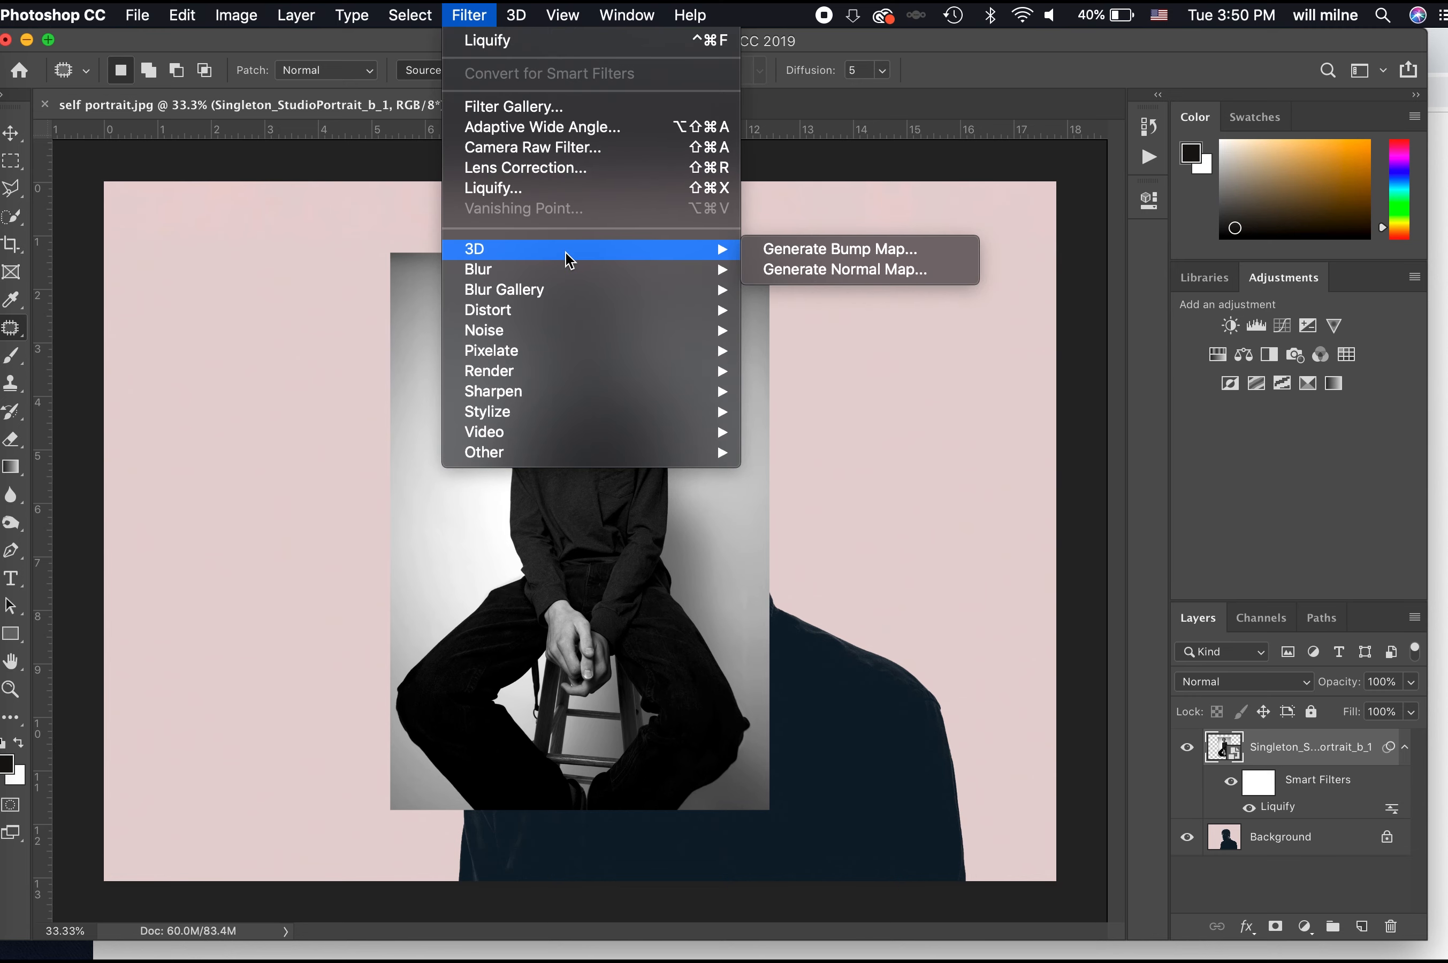
pyautogui.moveTo(666, 271)
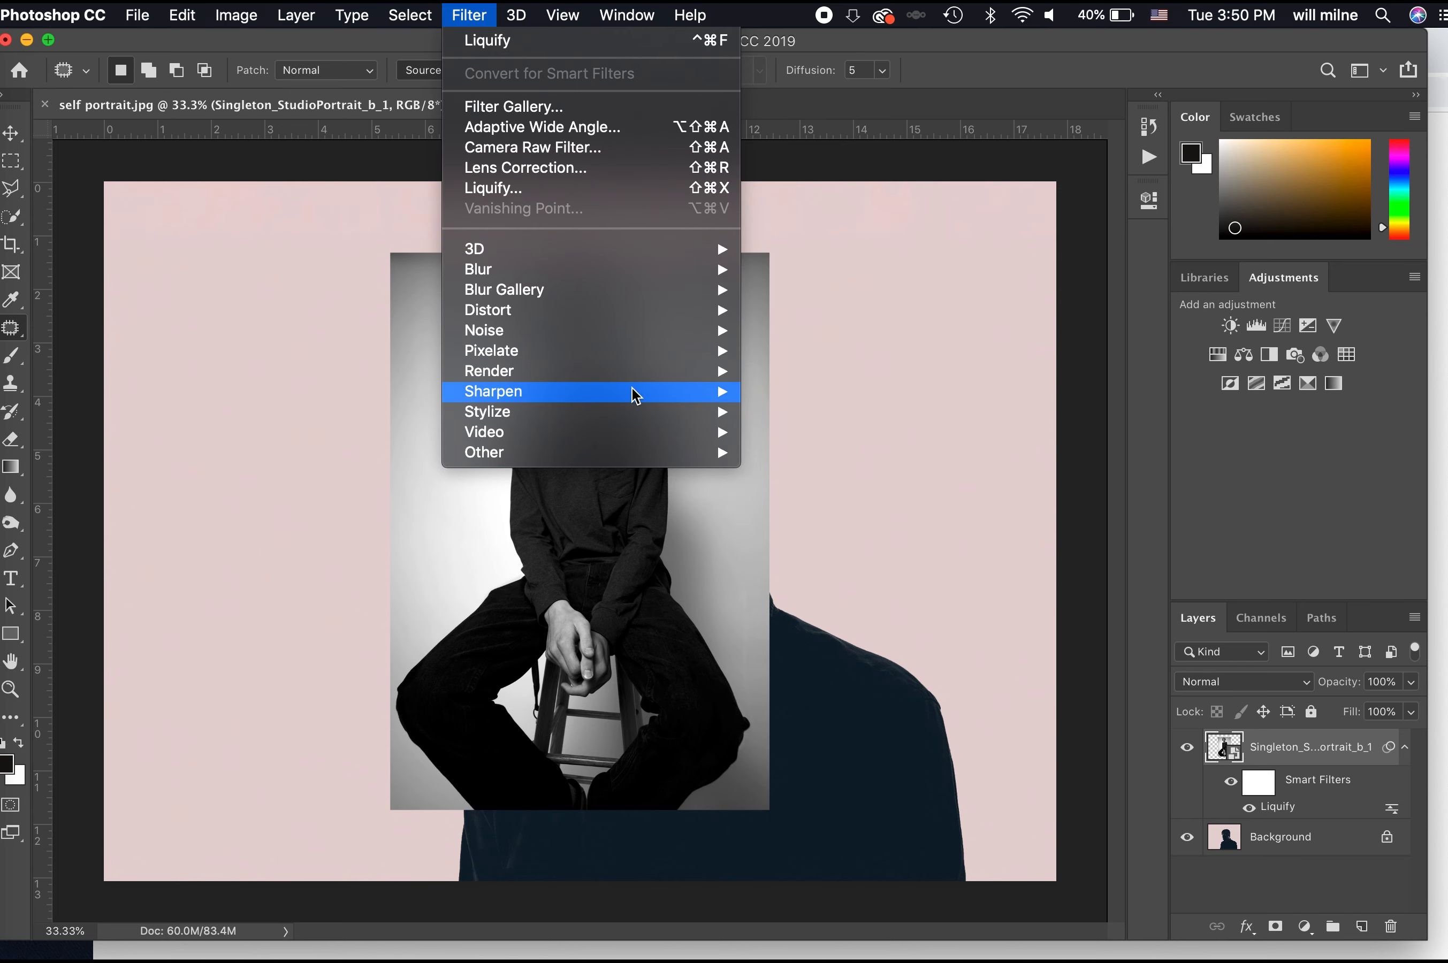
pyautogui.moveTo(711, 395)
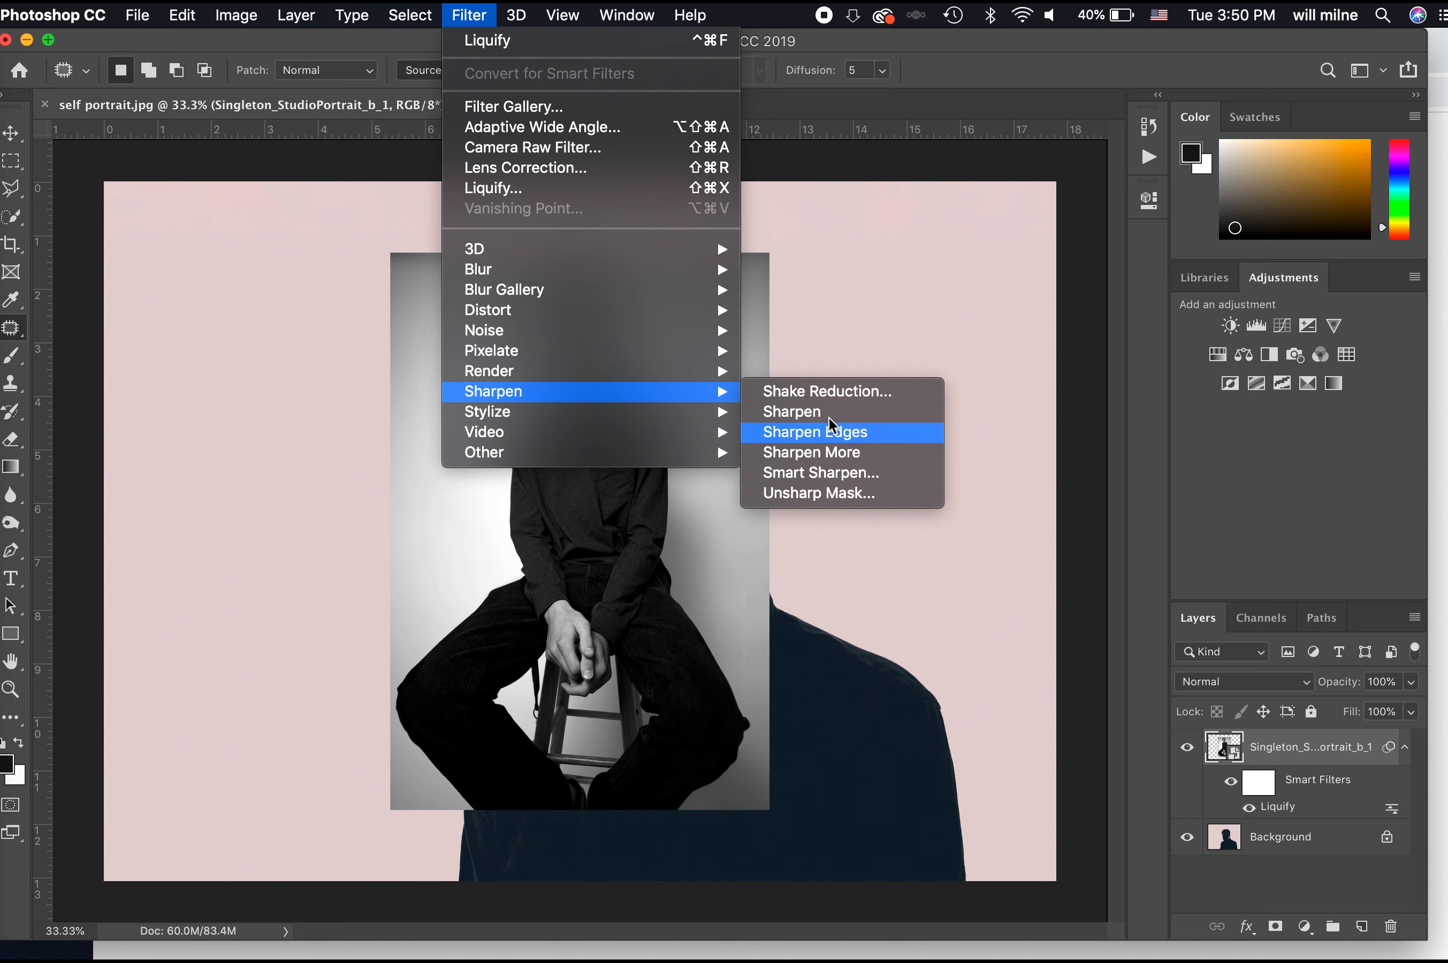
pyautogui.moveTo(648, 458)
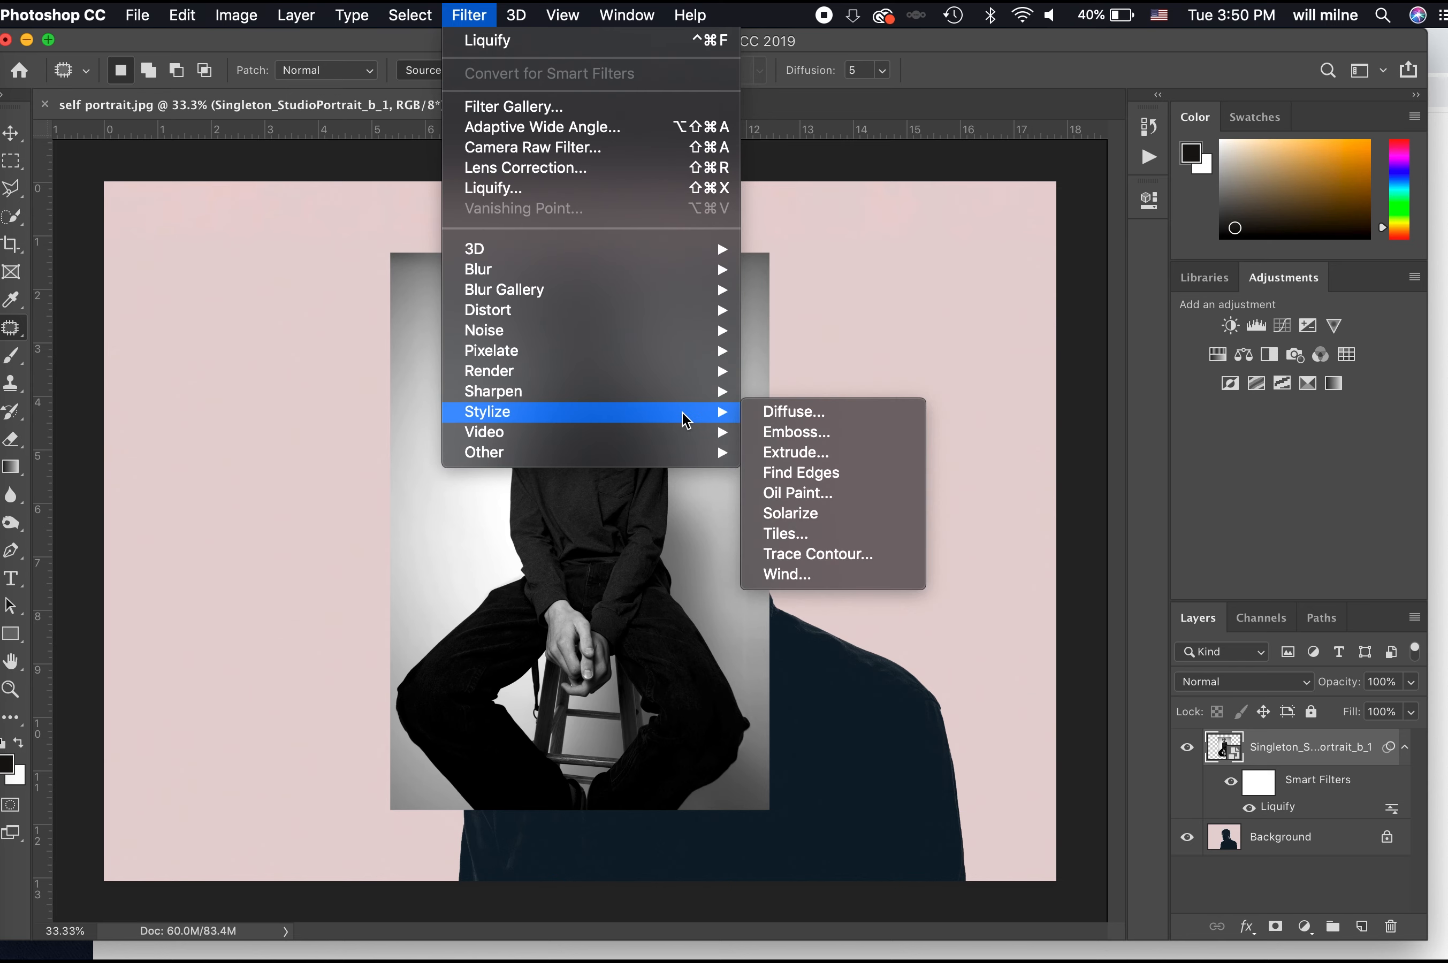
pyautogui.click(854, 480)
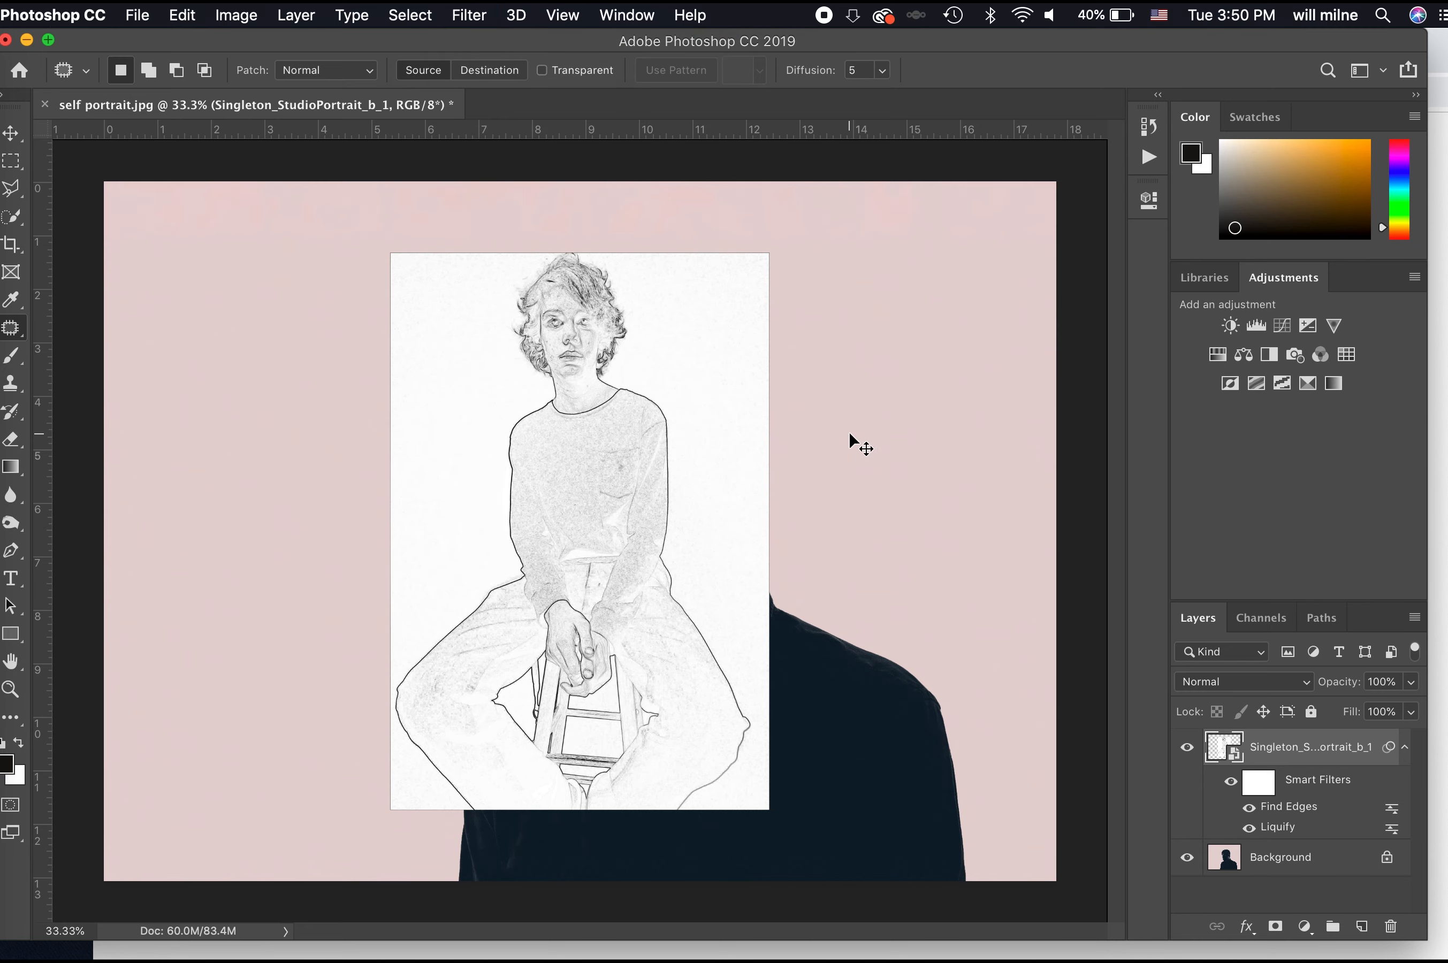
# - Undo the Find Edges filter and try out the Wind stylize filter on the studio portrait without keeping it
pyautogui.press('super+z')
pyautogui.click(480, 11)
pyautogui.moveTo(597, 416)
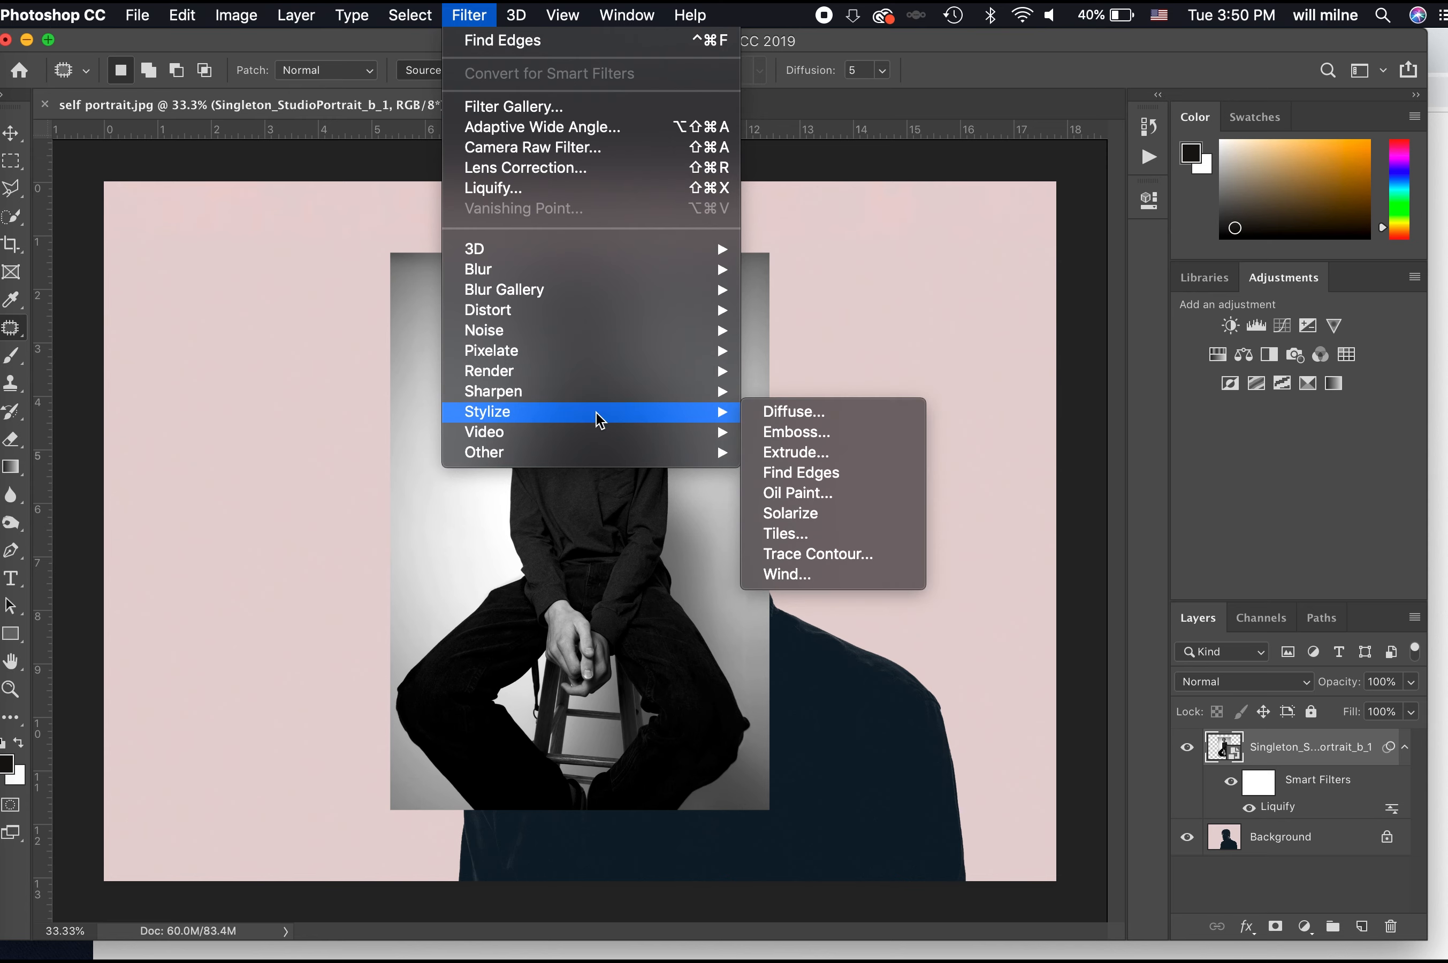
pyautogui.click(803, 573)
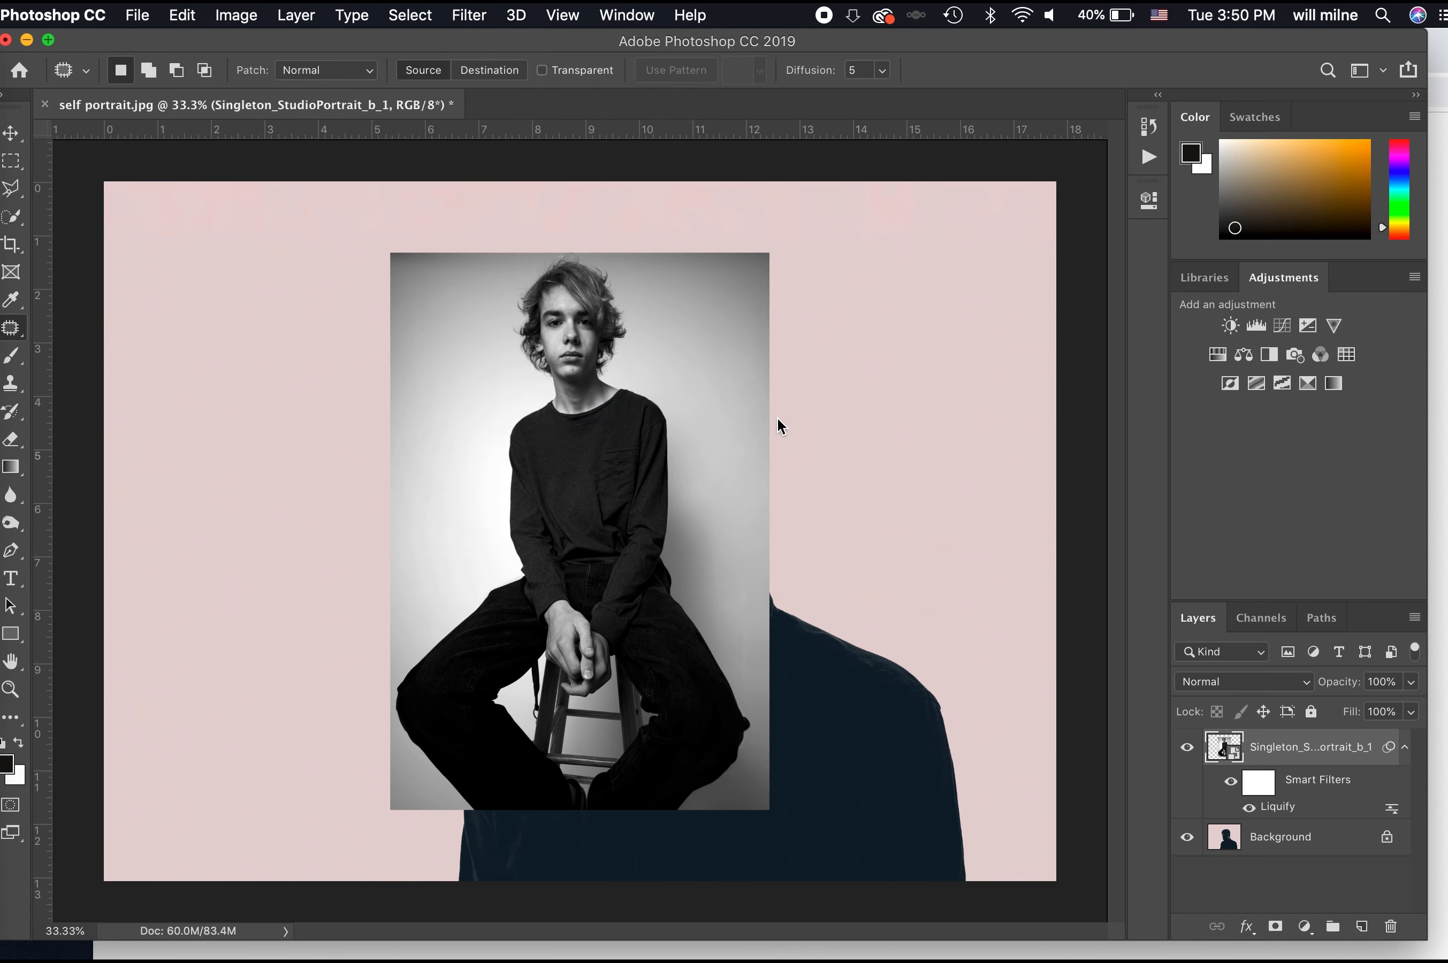
pyautogui.moveTo(729, 461); pyautogui.dragTo(704, 430)
pyautogui.click(582, 581)
pyautogui.click(884, 229)
# - Apply the basic Blur filter to the studio portrait layer and inspect the face up close
pyautogui.click(478, 14)
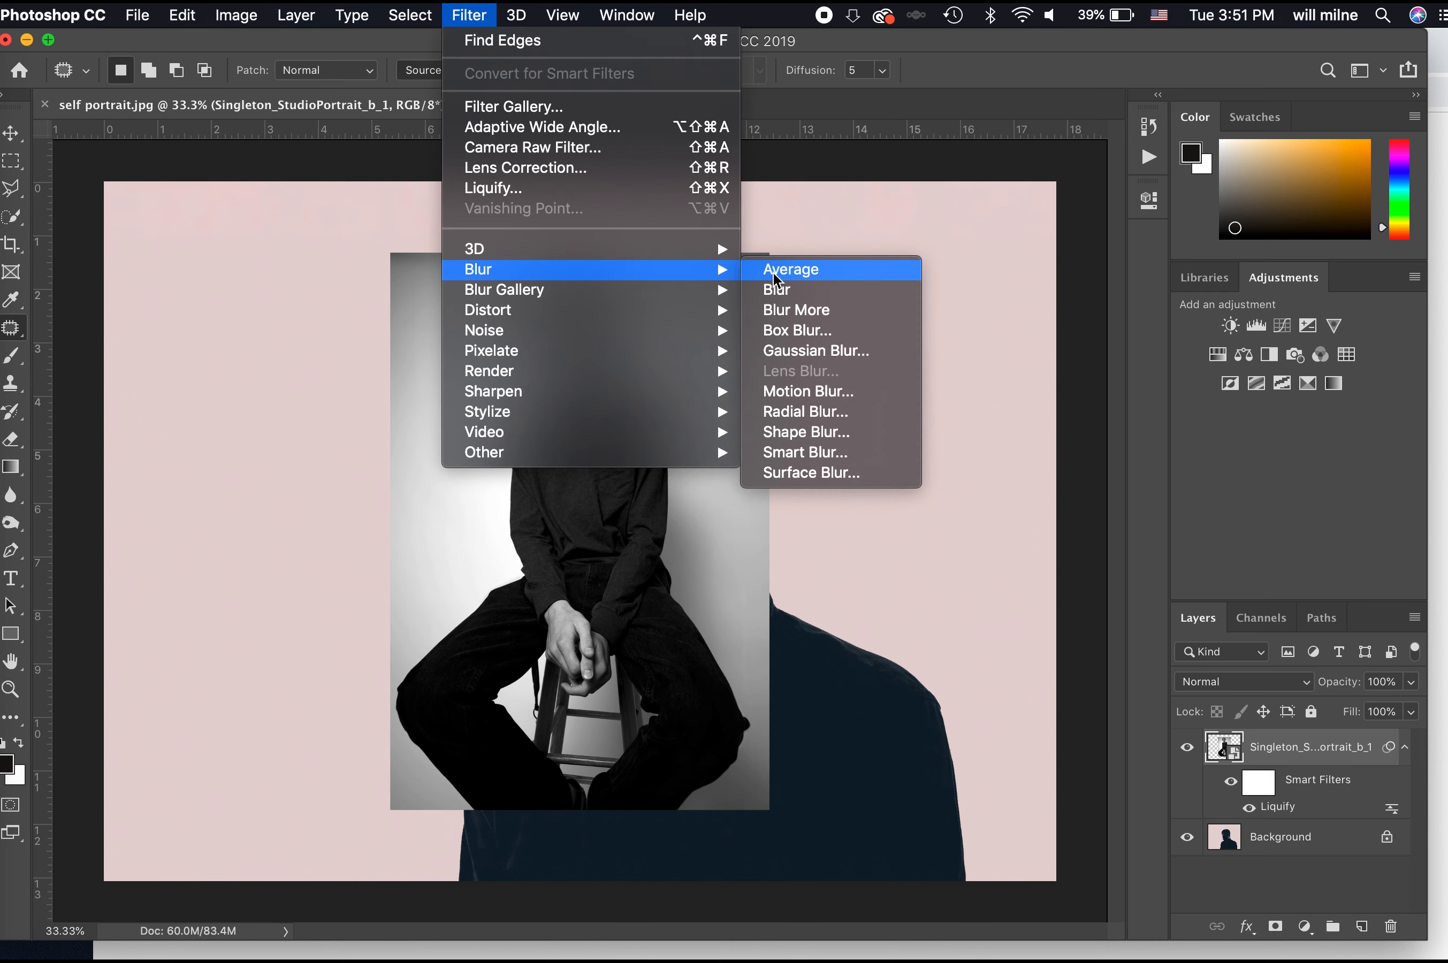
pyautogui.click(806, 289)
pyautogui.press('super+equal')
pyautogui.press('super+equal')
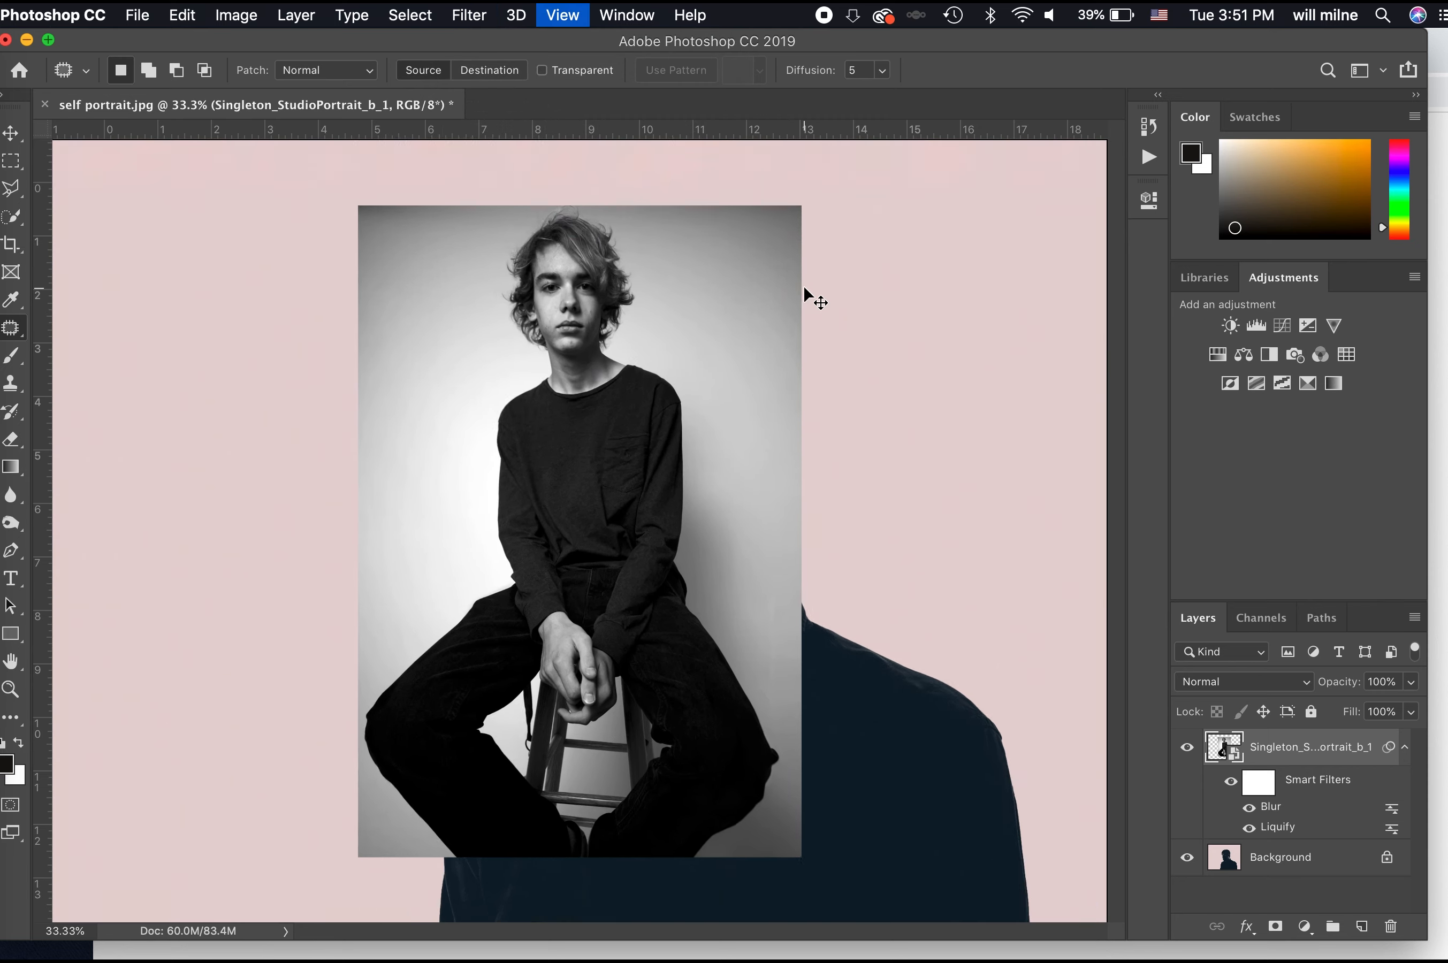
pyautogui.scroll(5, 724, 248)
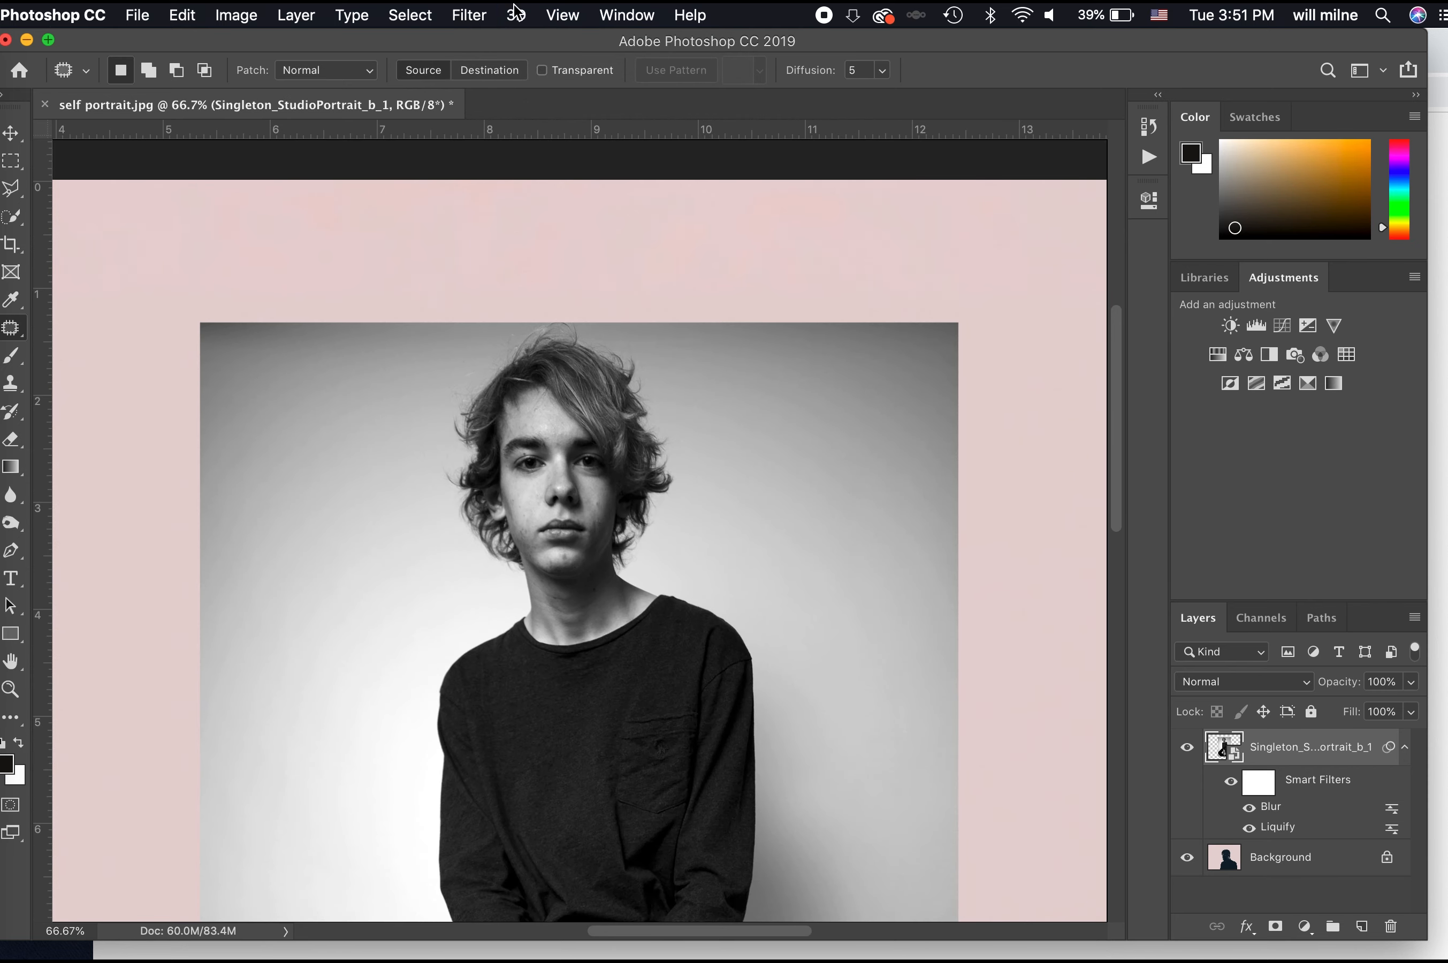
pyautogui.click(468, 15)
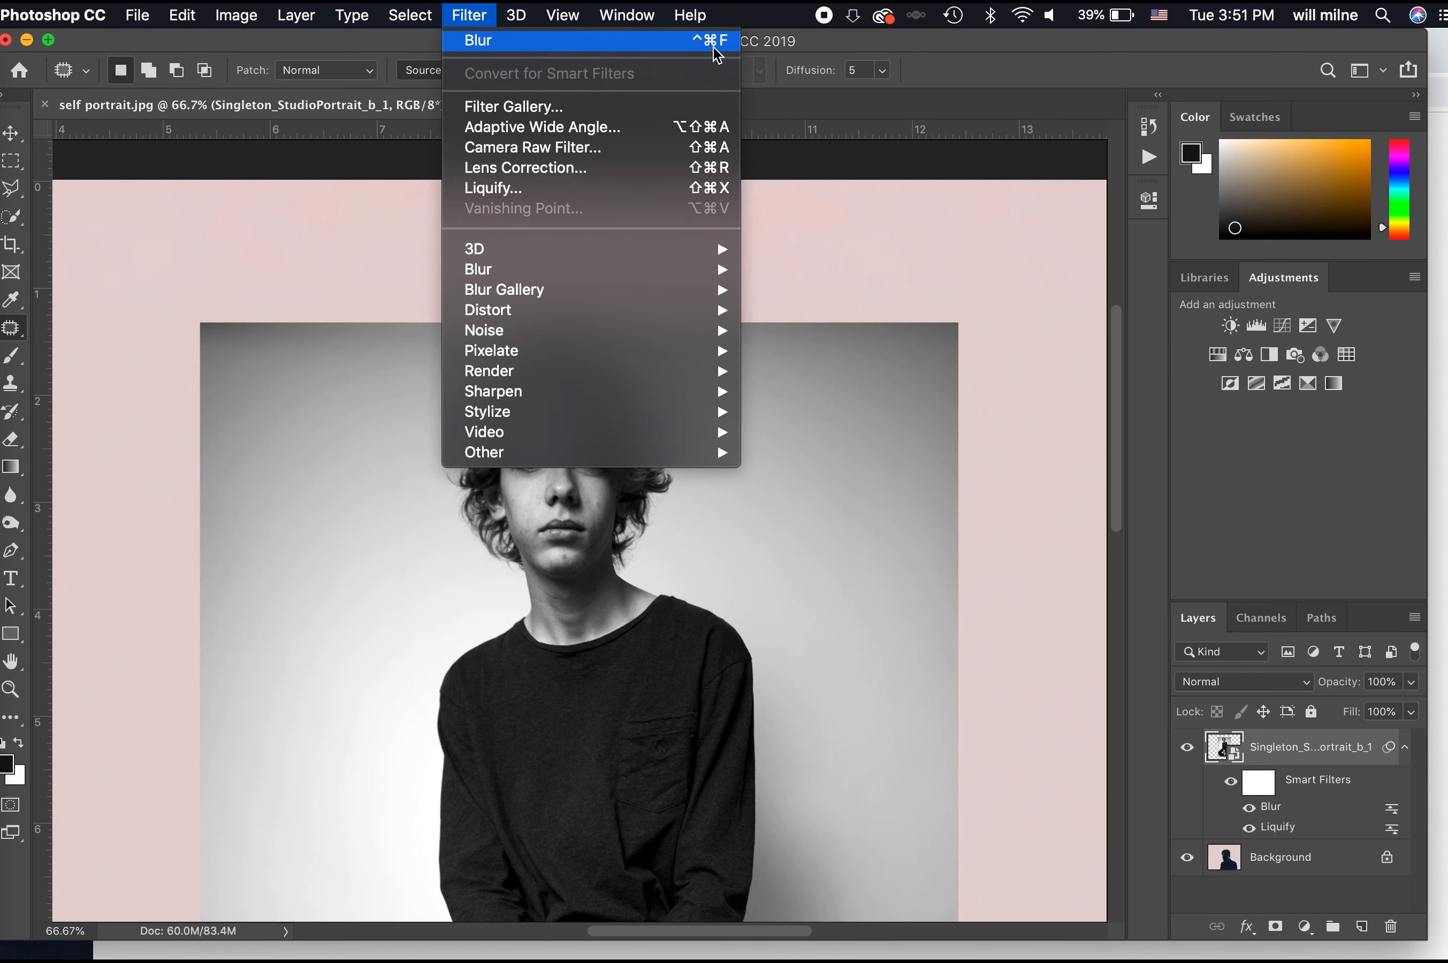
pyautogui.click(886, 324)
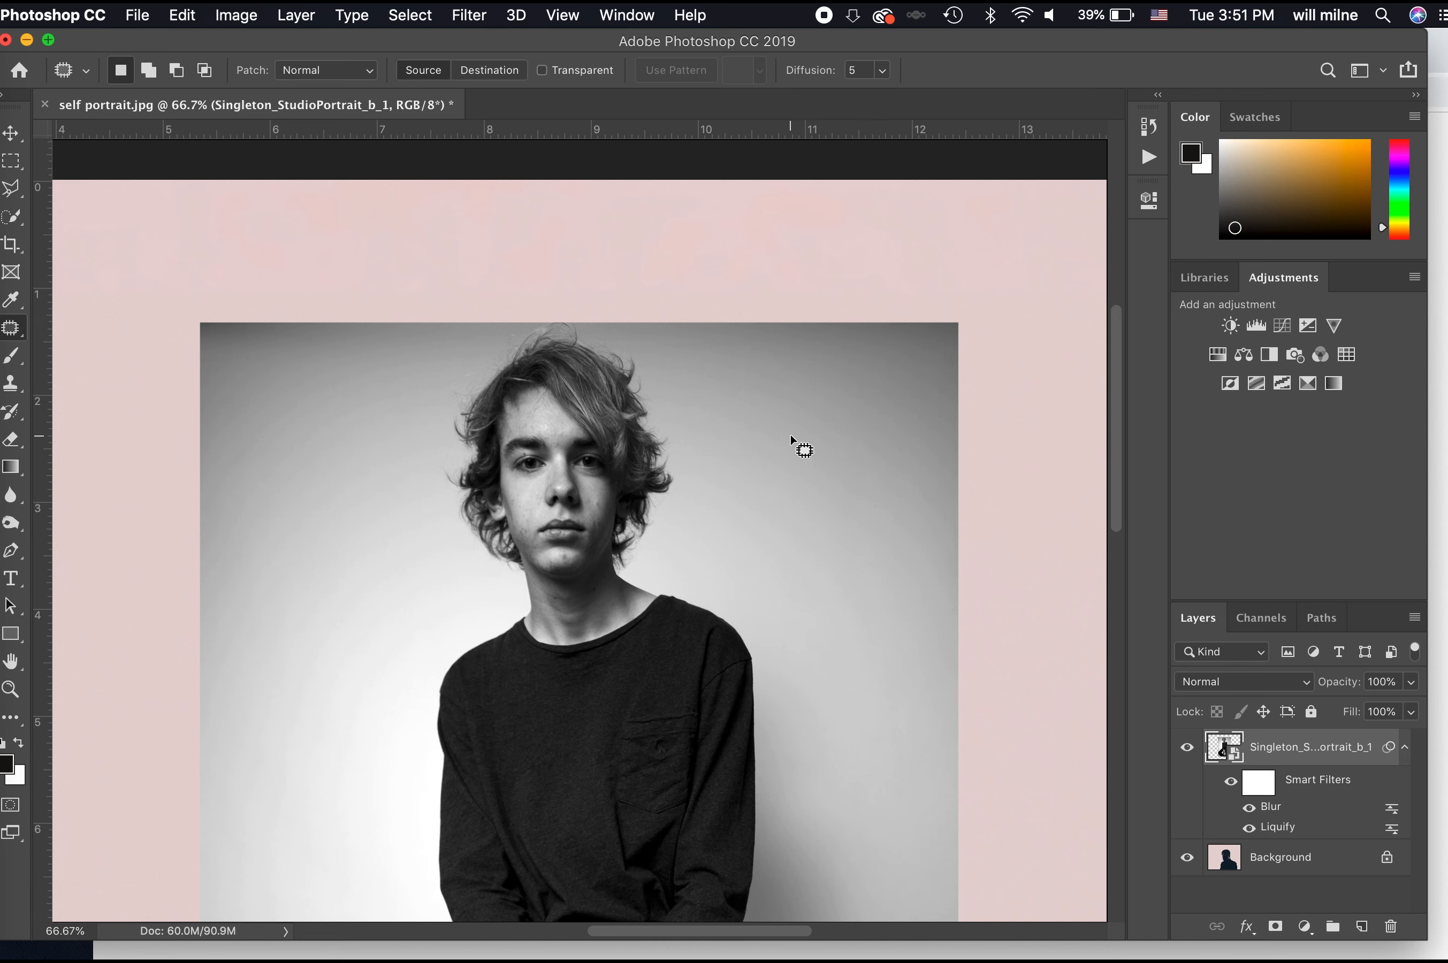
pyautogui.rightClick(1327, 755)
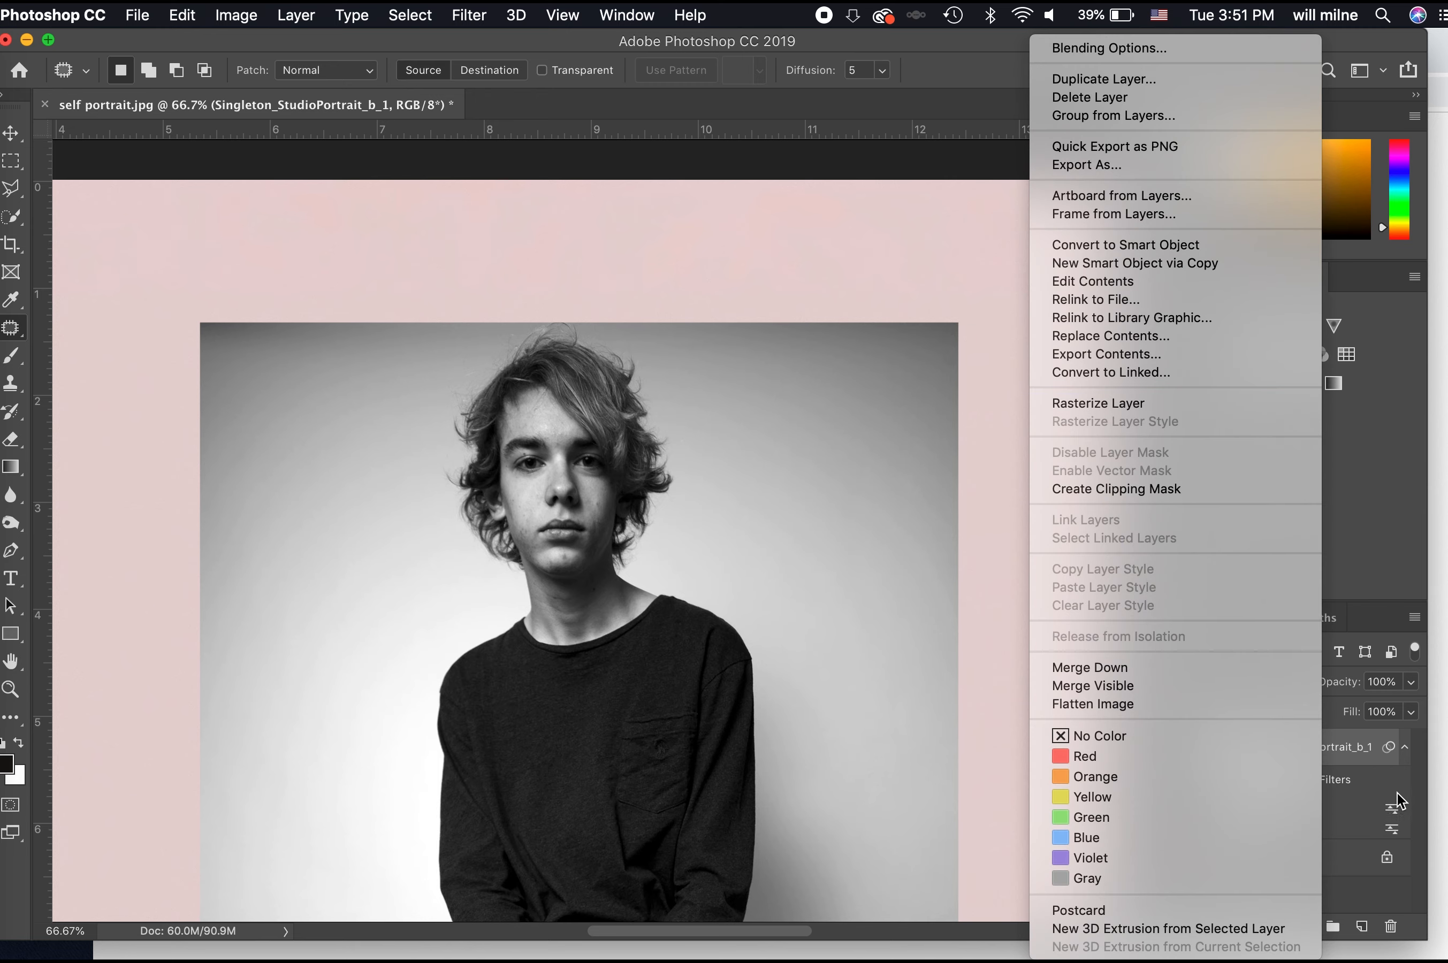
pyautogui.click(1369, 773)
# - Hide the Blur smart filter on the studio portrait and rasterize the layer
pyautogui.click(1248, 807)
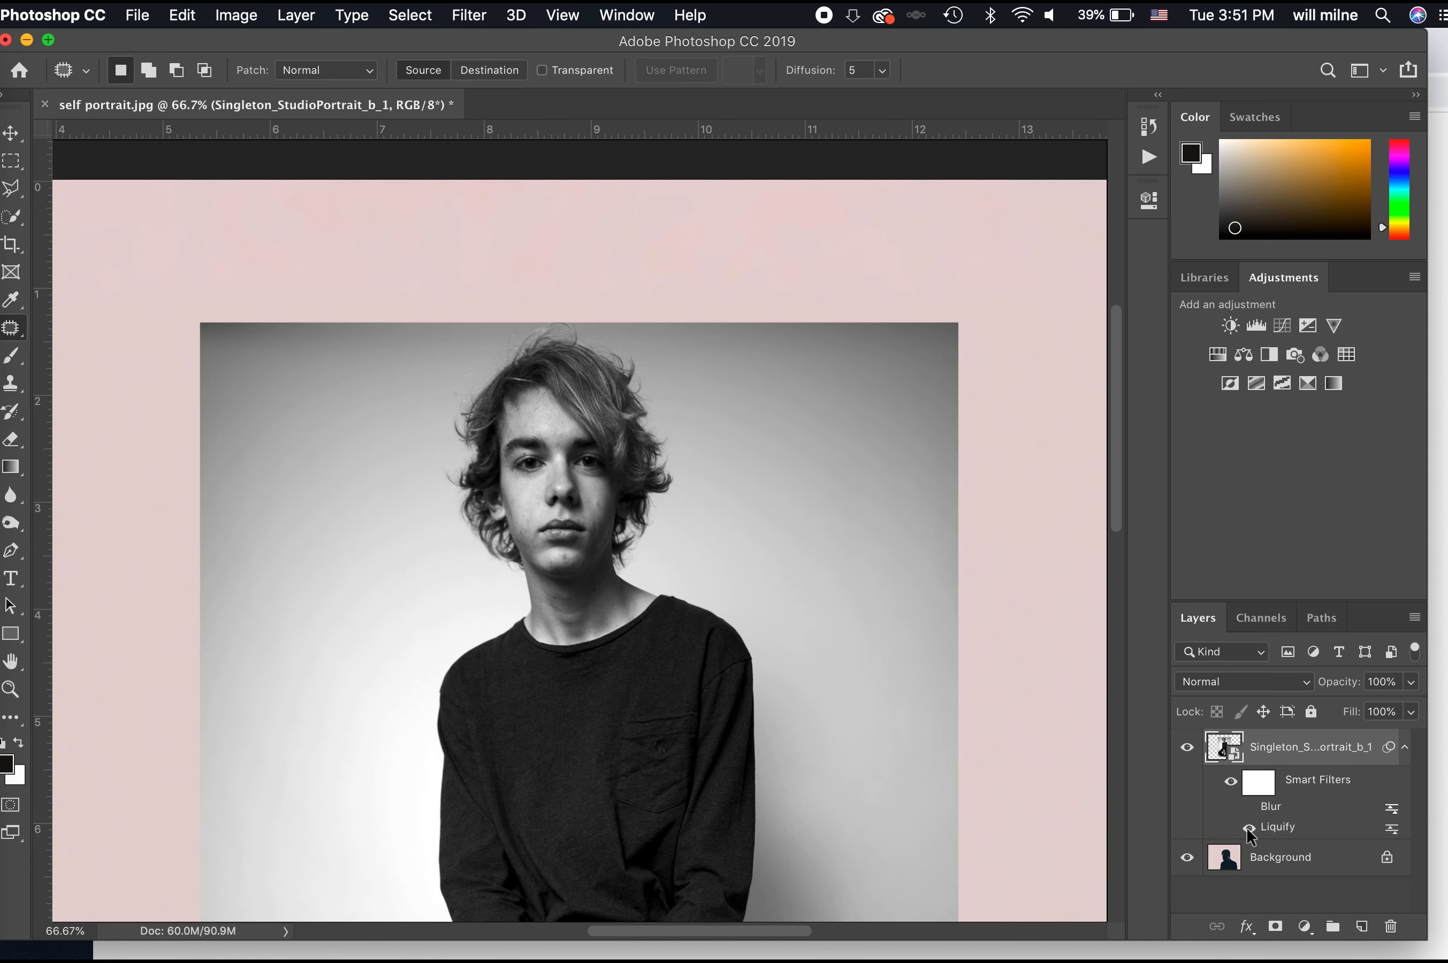
pyautogui.rightClick(1282, 743)
pyautogui.click(1118, 404)
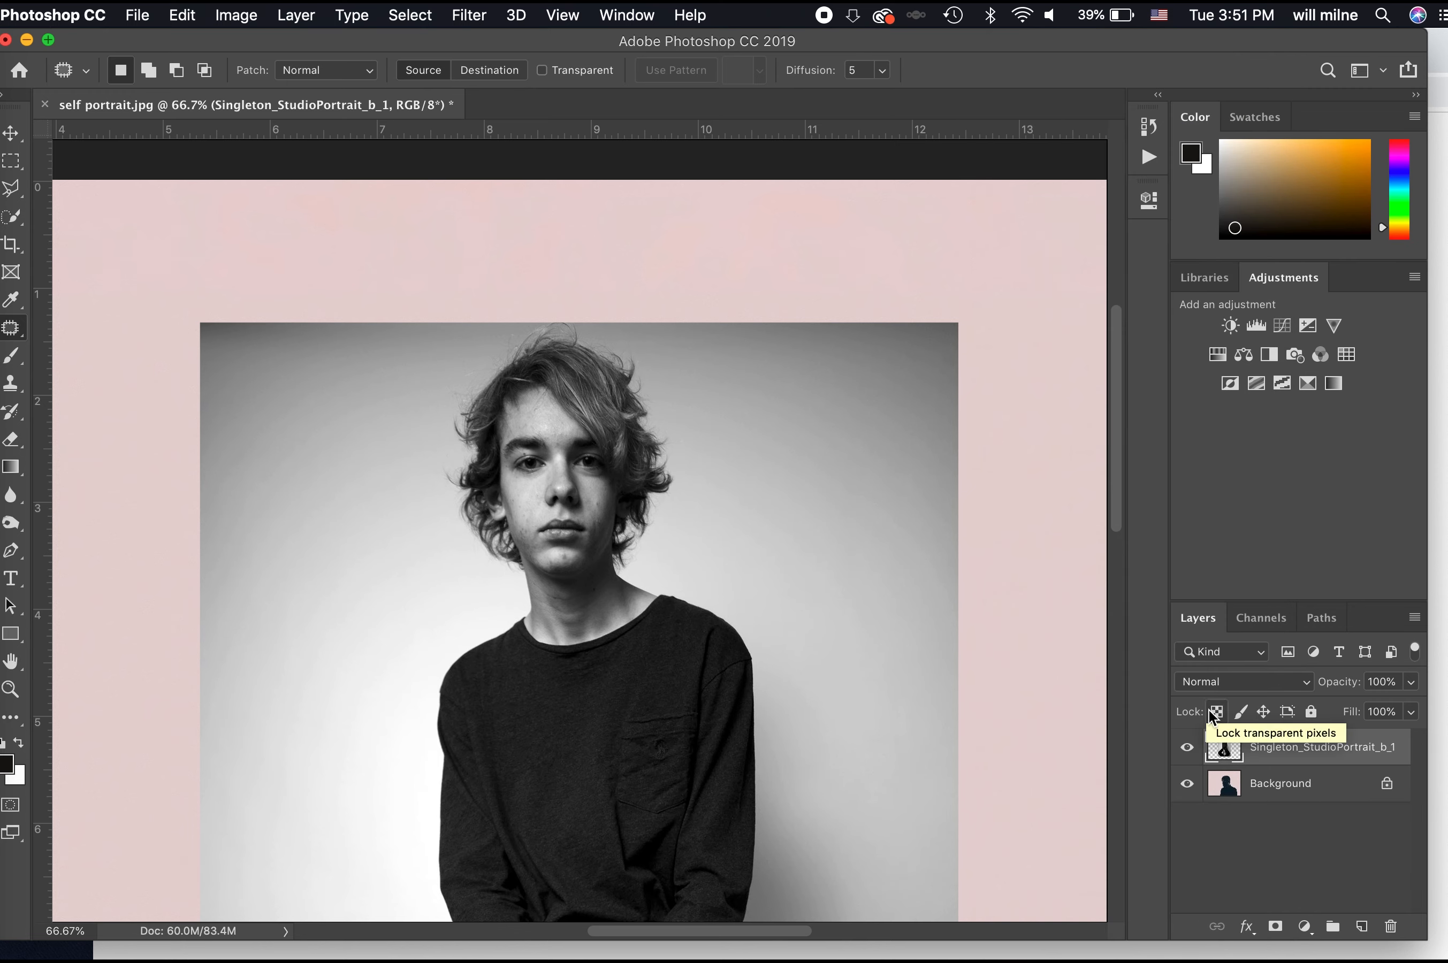
# - Duplicate the rasterized studio portrait layer and set the copy's blending mode to Overlay
pyautogui.press('super+j')
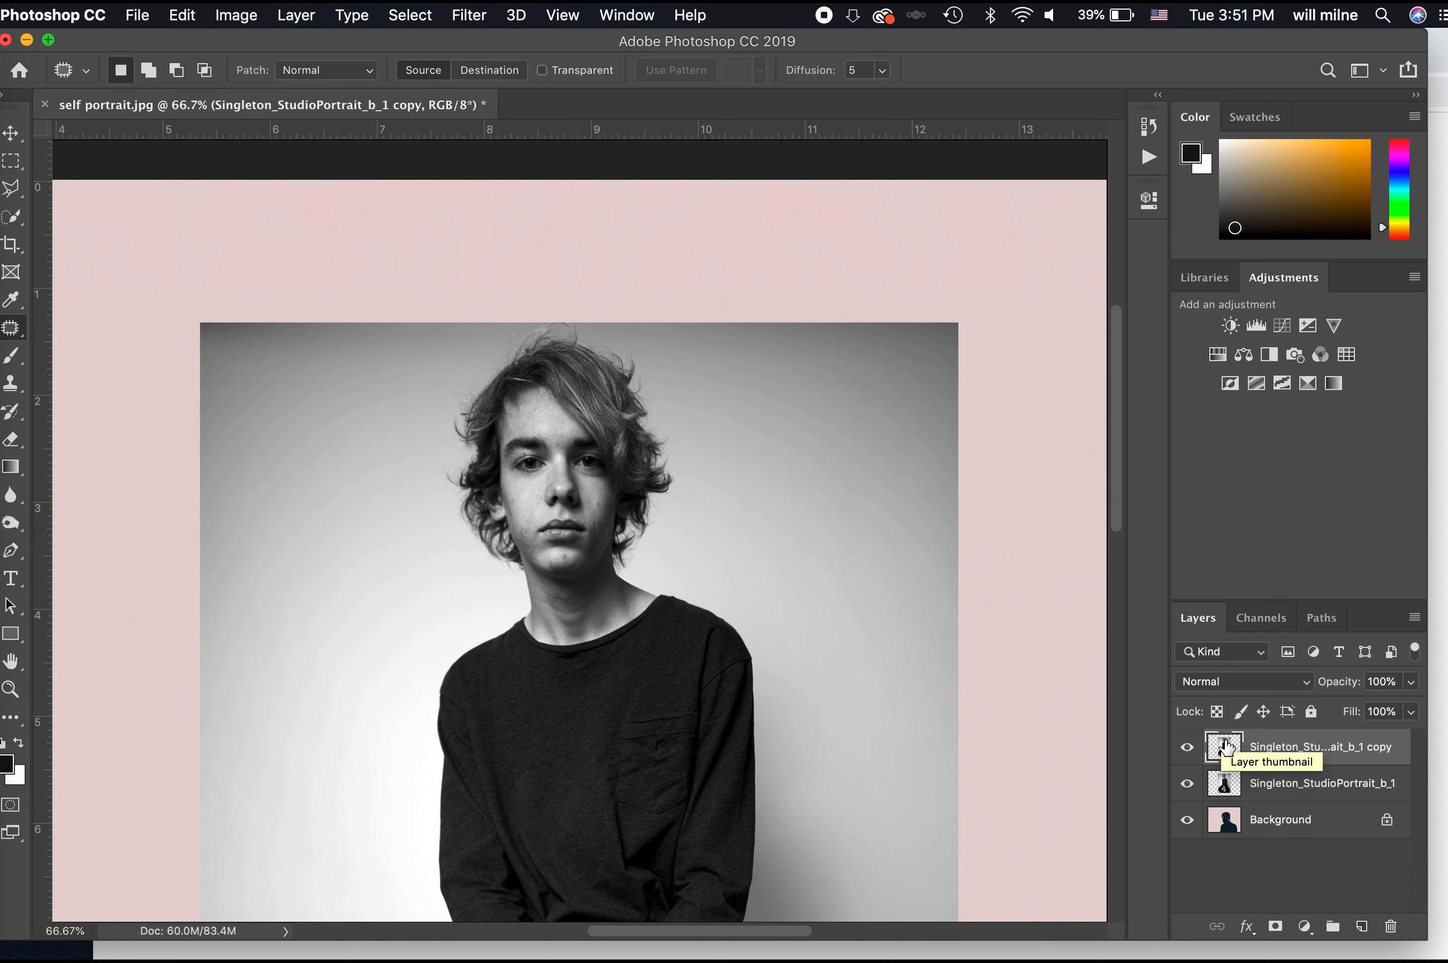
pyautogui.click(1223, 682)
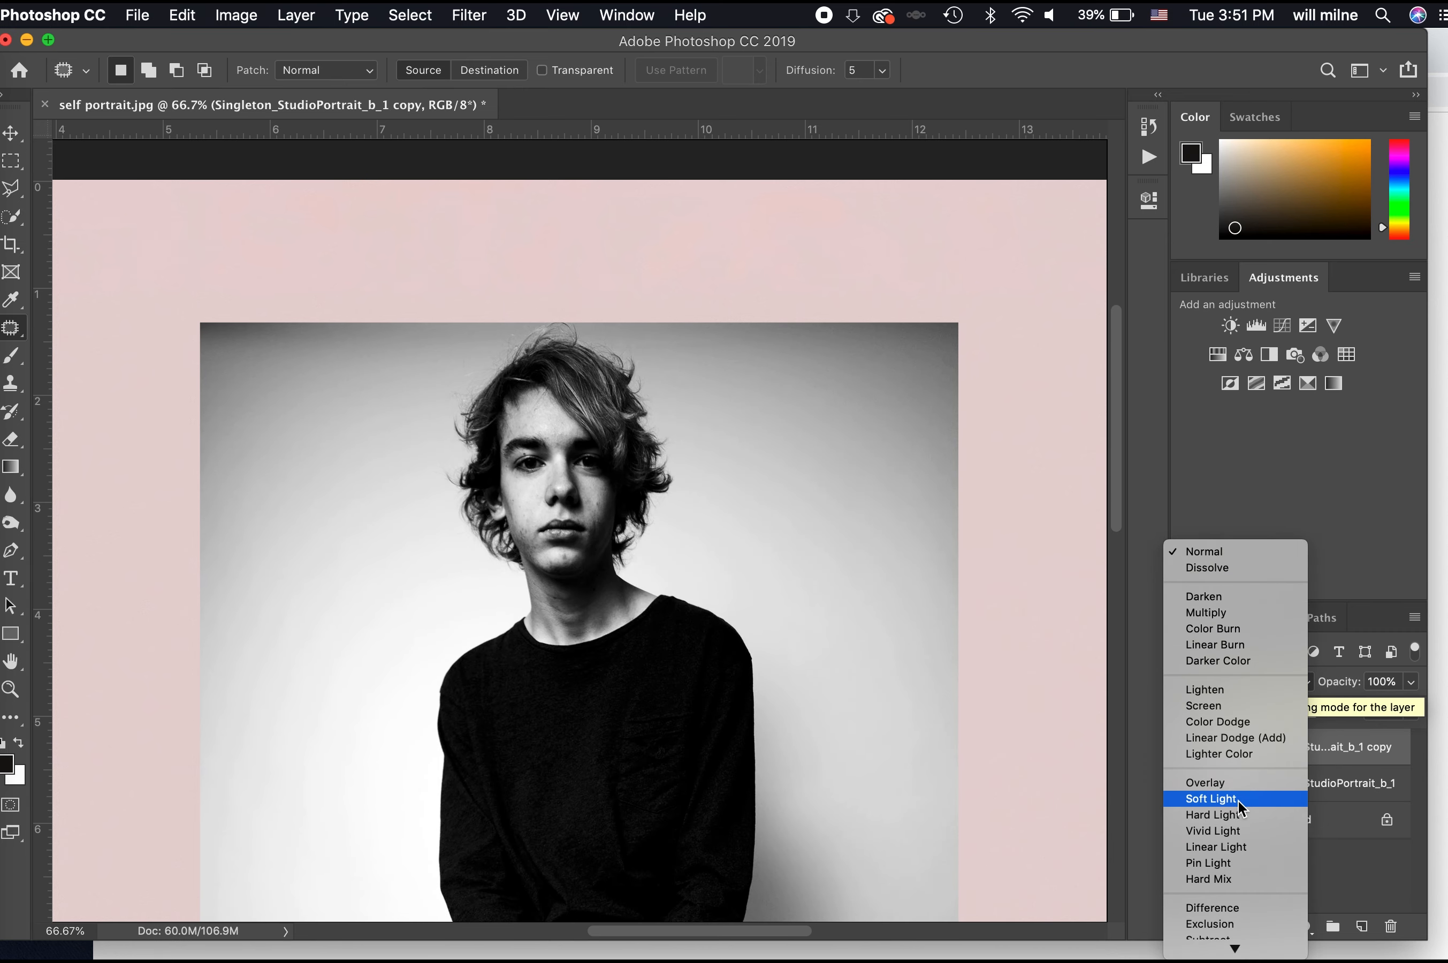
pyautogui.click(1229, 784)
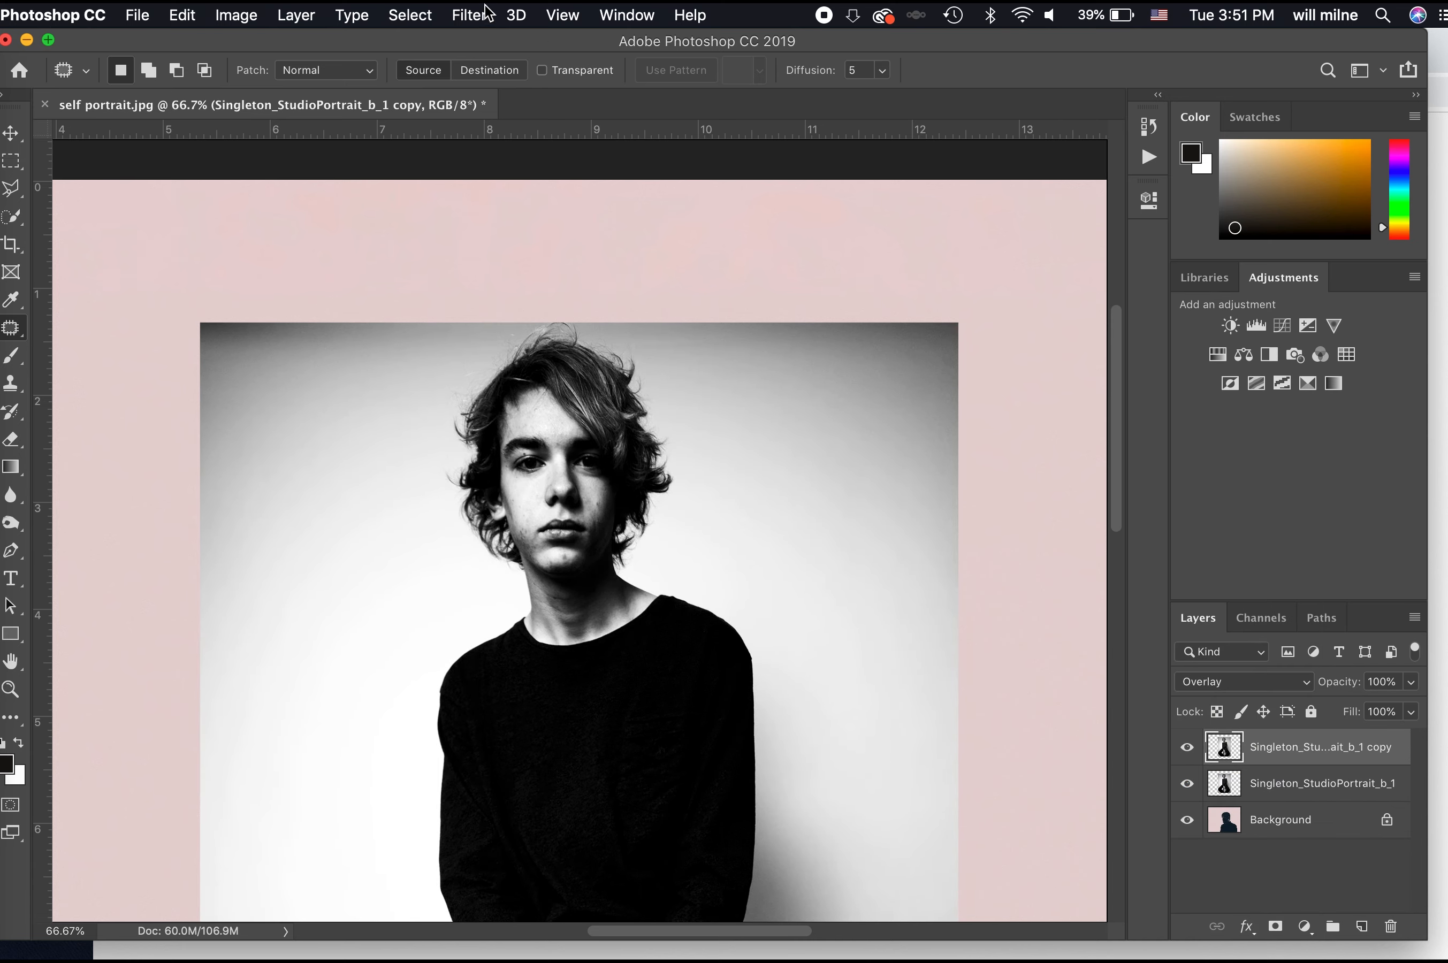
# - Apply a High Pass filter with a radius of 2.9 pixels to the Overlay copy, judging the effect on the enlarged face
pyautogui.click(485, 14)
pyautogui.moveTo(561, 452)
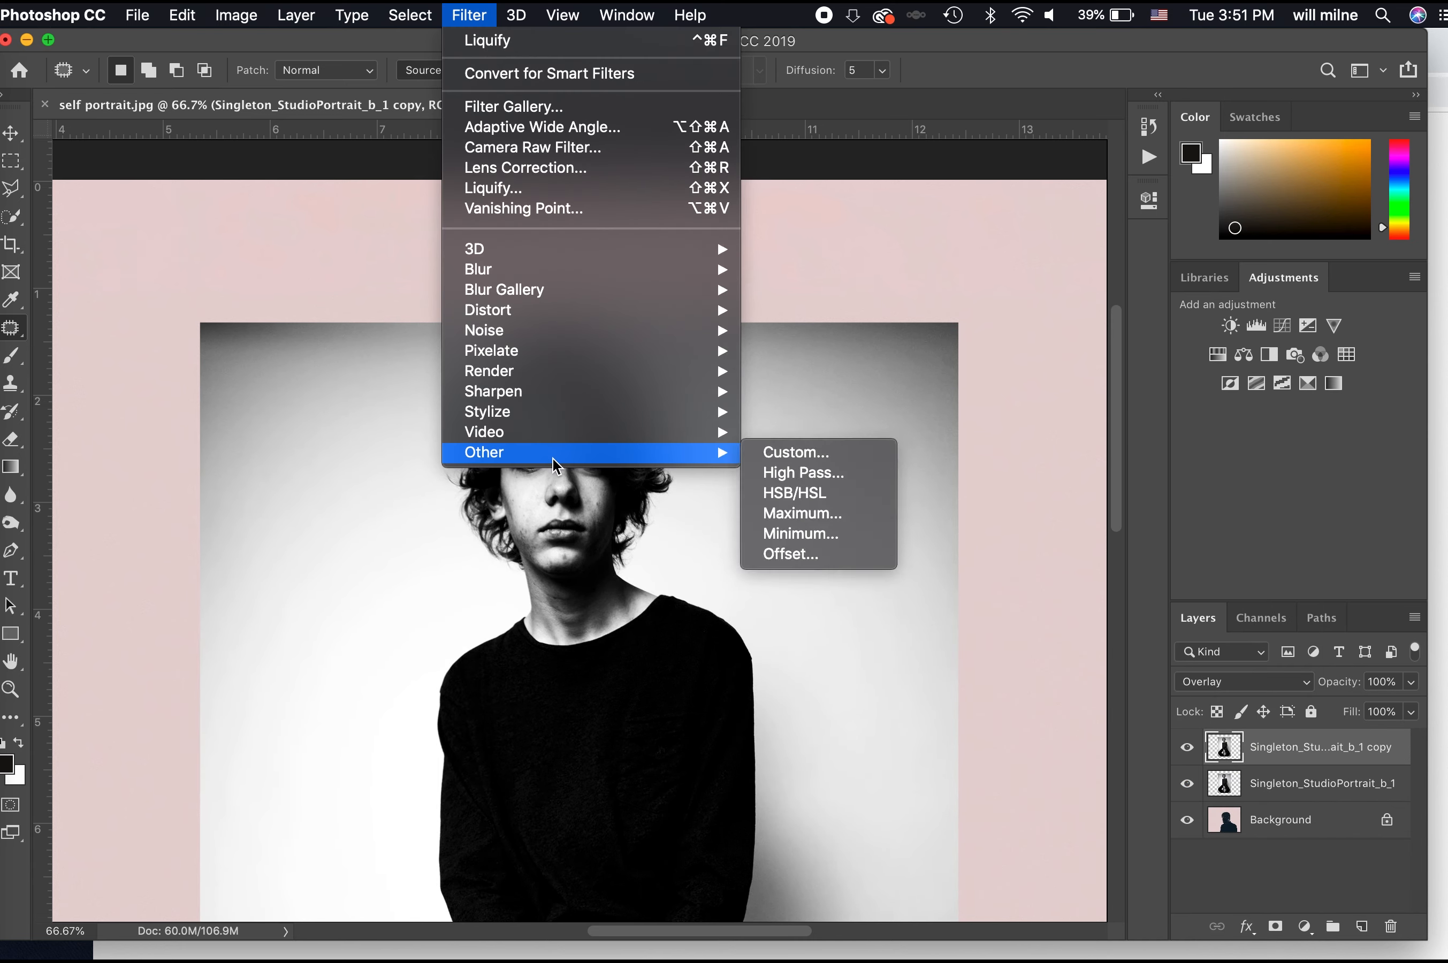
pyautogui.click(771, 472)
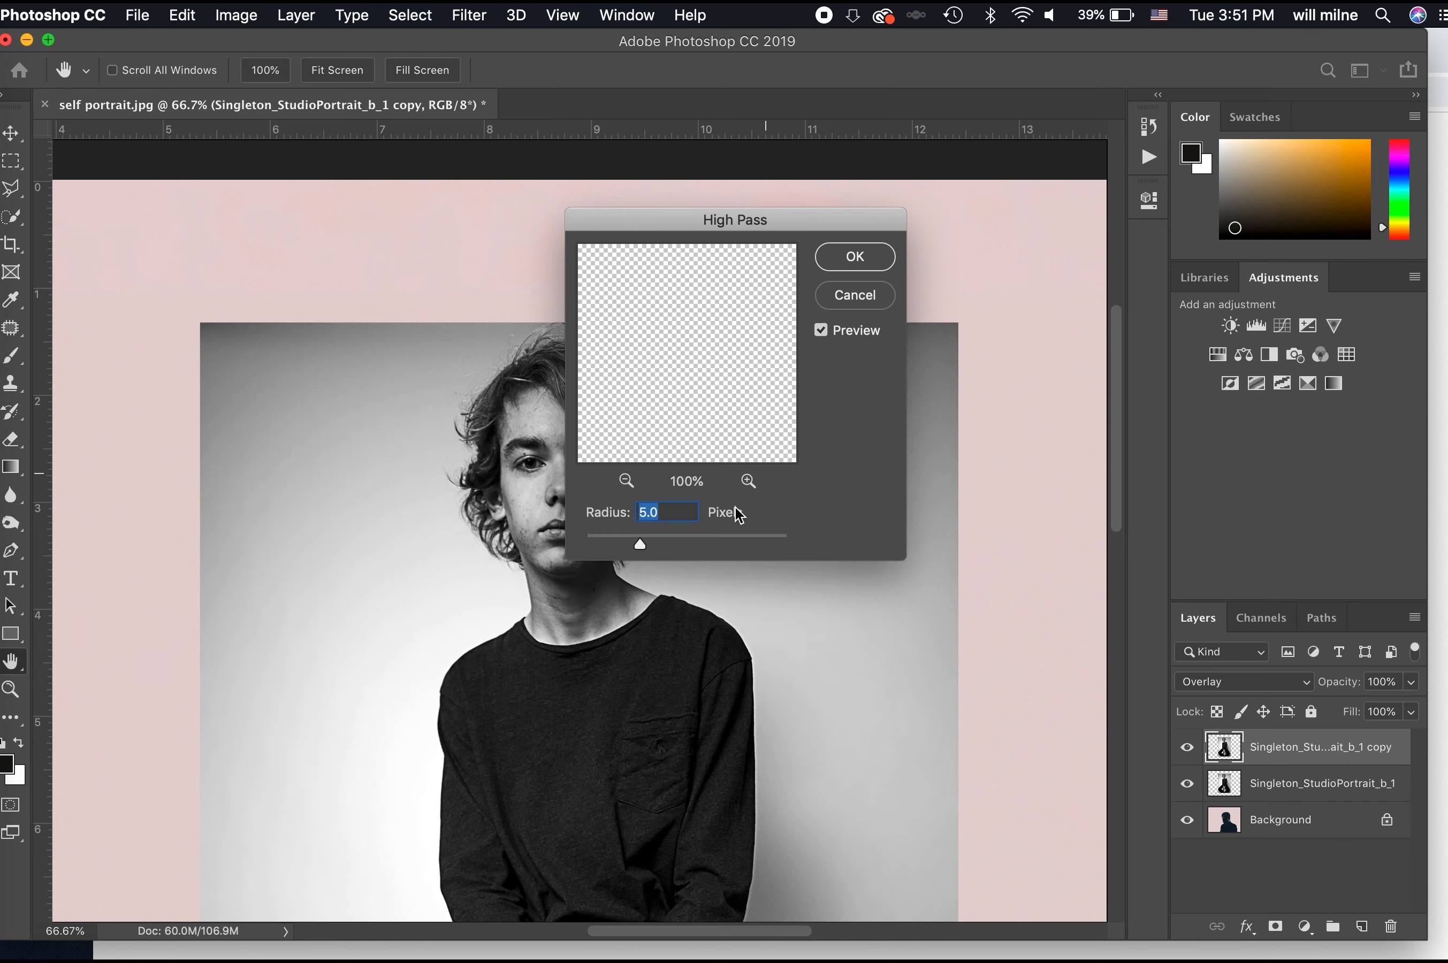
pyautogui.press('super+plus')
pyautogui.press('super+plus')
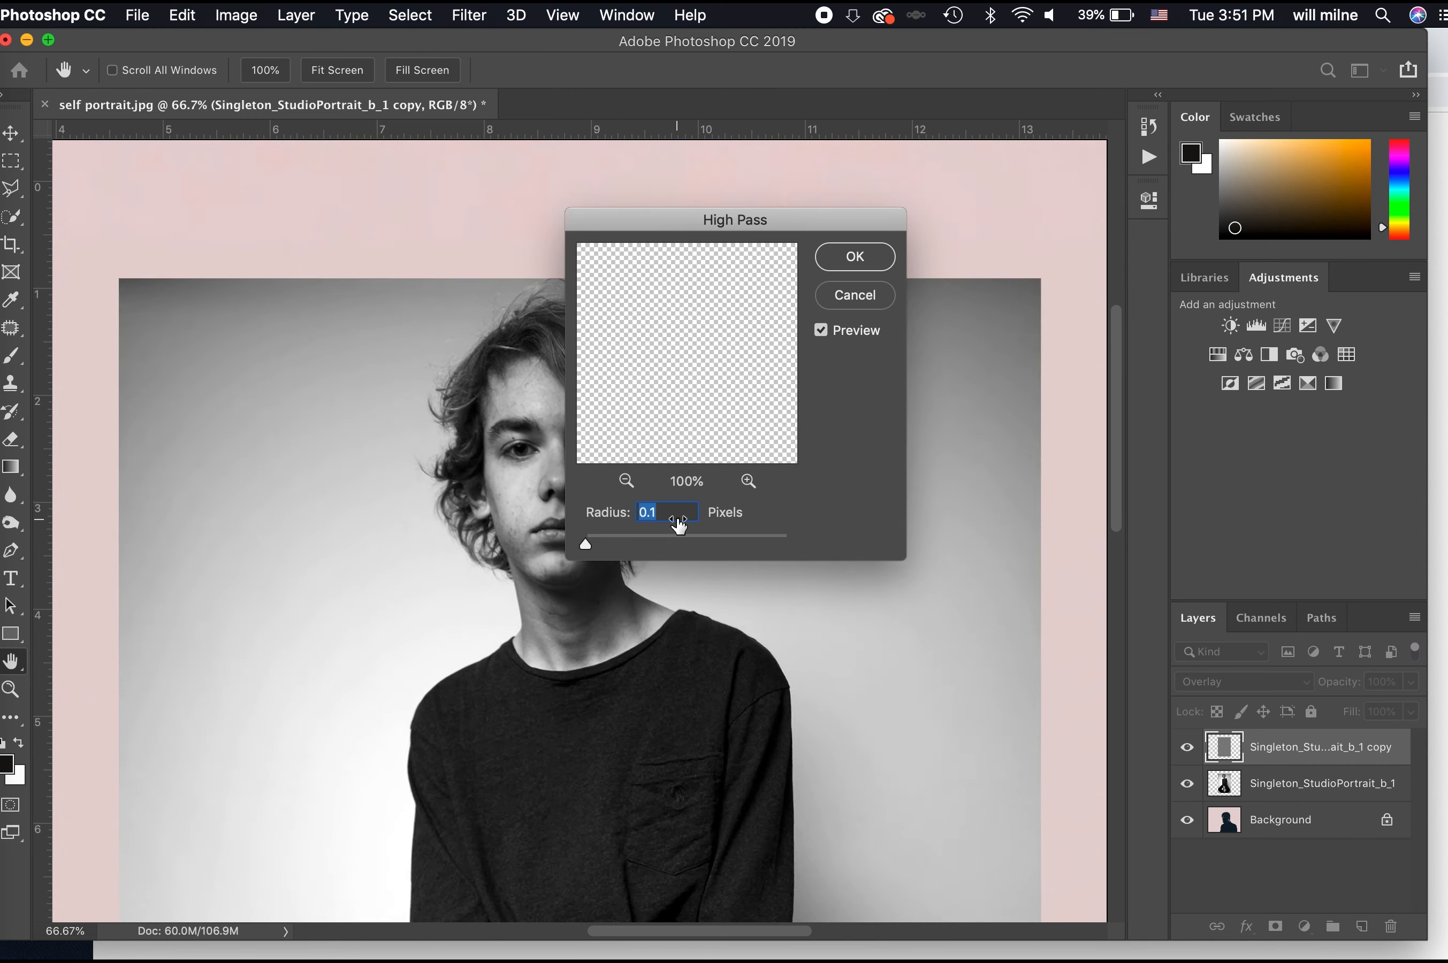
pyautogui.hscroll(-5, 466, 473)
pyautogui.scroll(3, 466, 474)
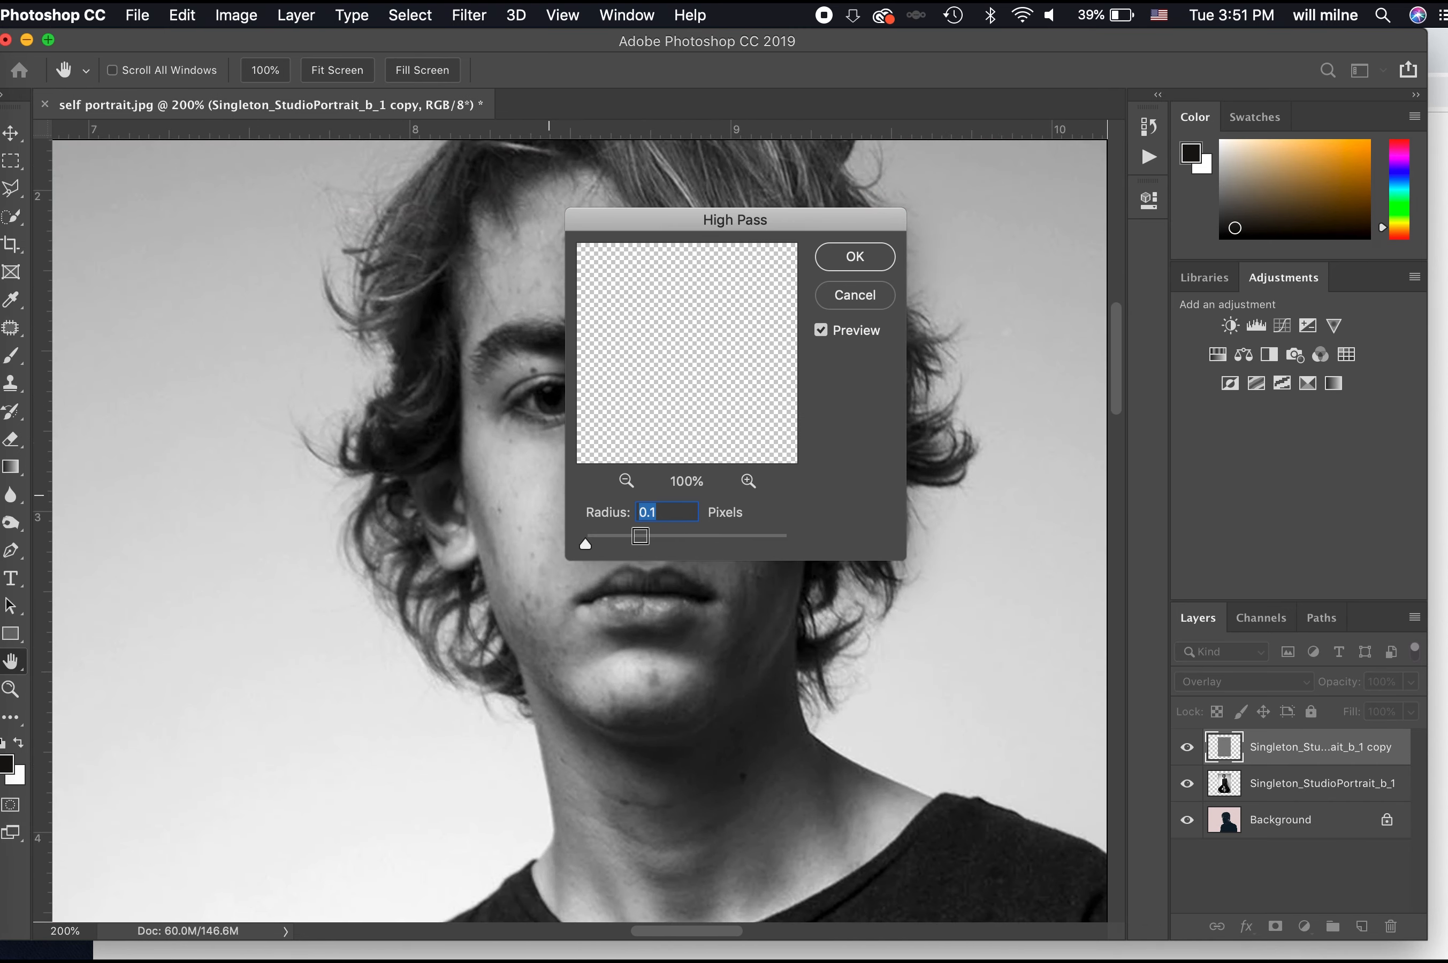
pyautogui.moveTo(680, 224); pyautogui.dragTo(893, 163)
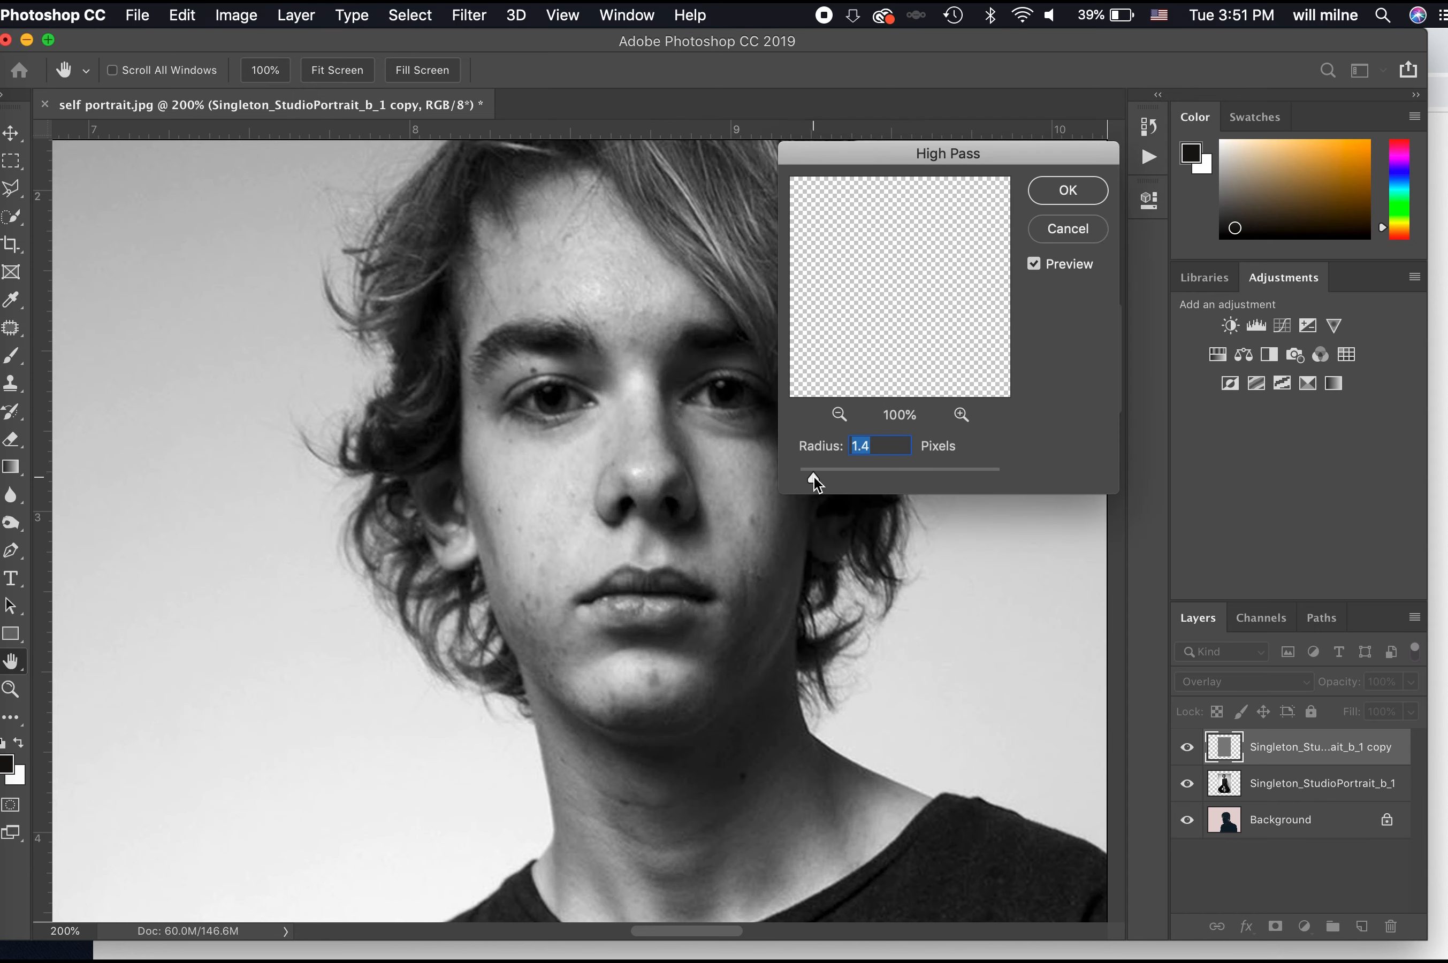
pyautogui.moveTo(815, 478); pyautogui.dragTo(842, 477)
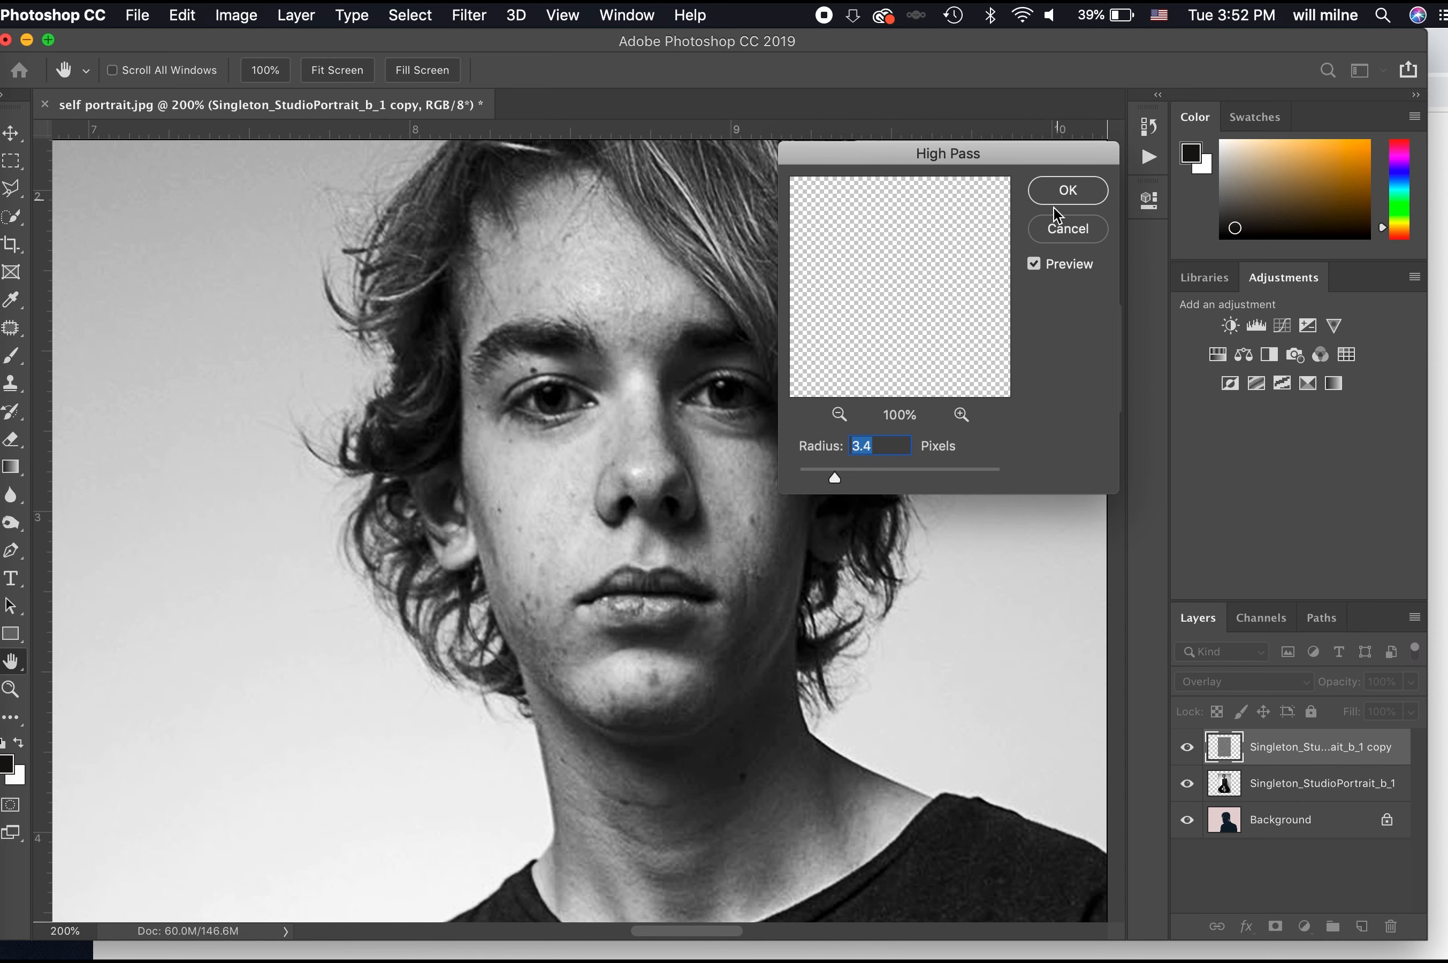
pyautogui.click(946, 471)
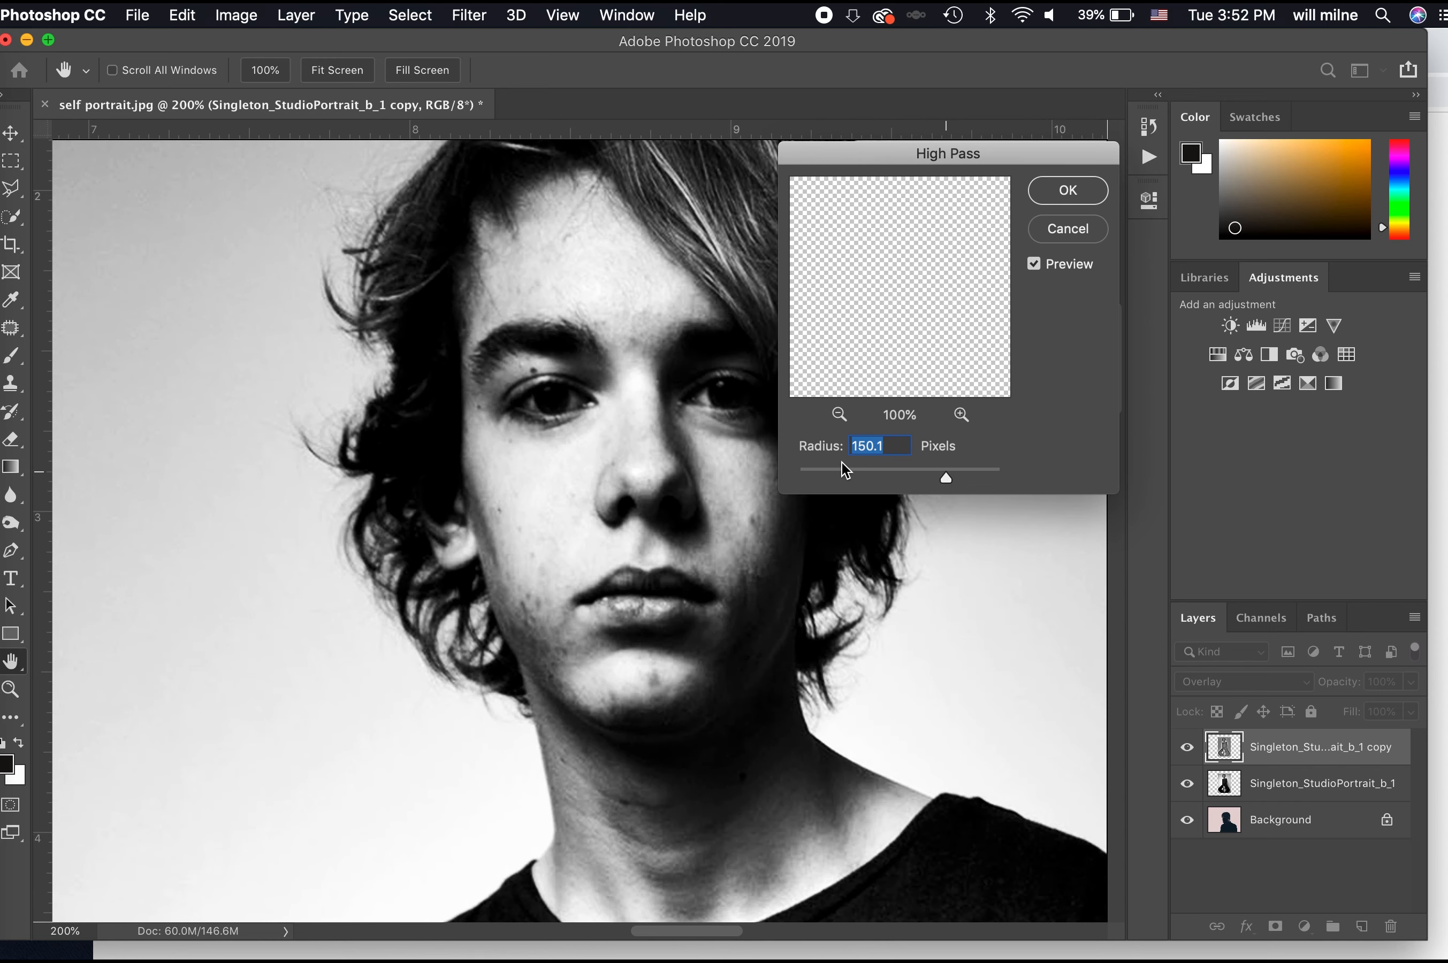
pyautogui.click(825, 471)
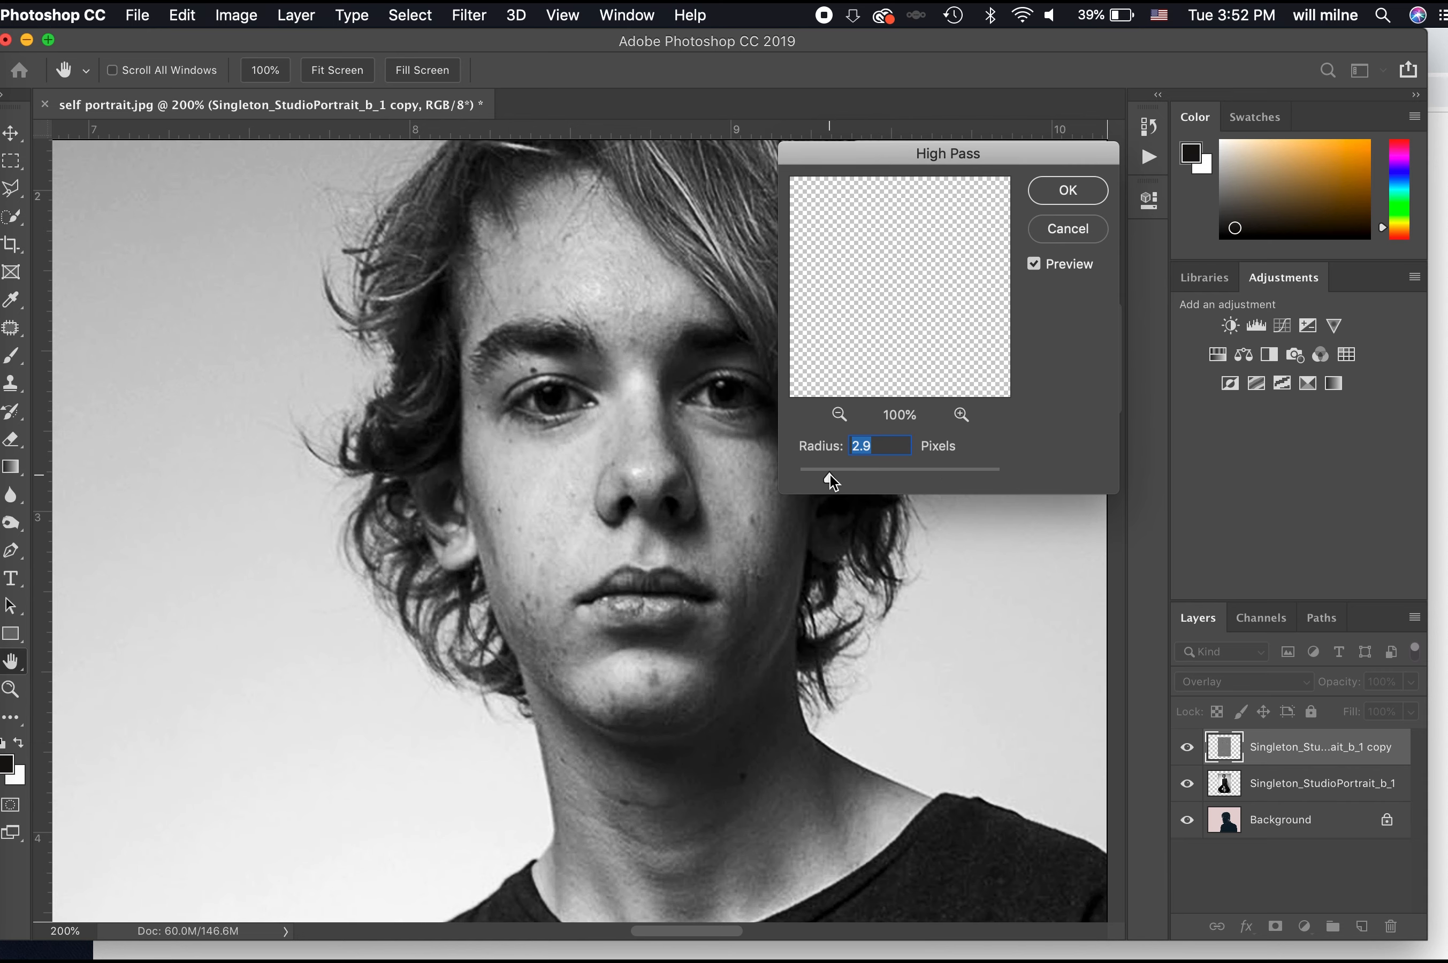
pyautogui.click(1052, 198)
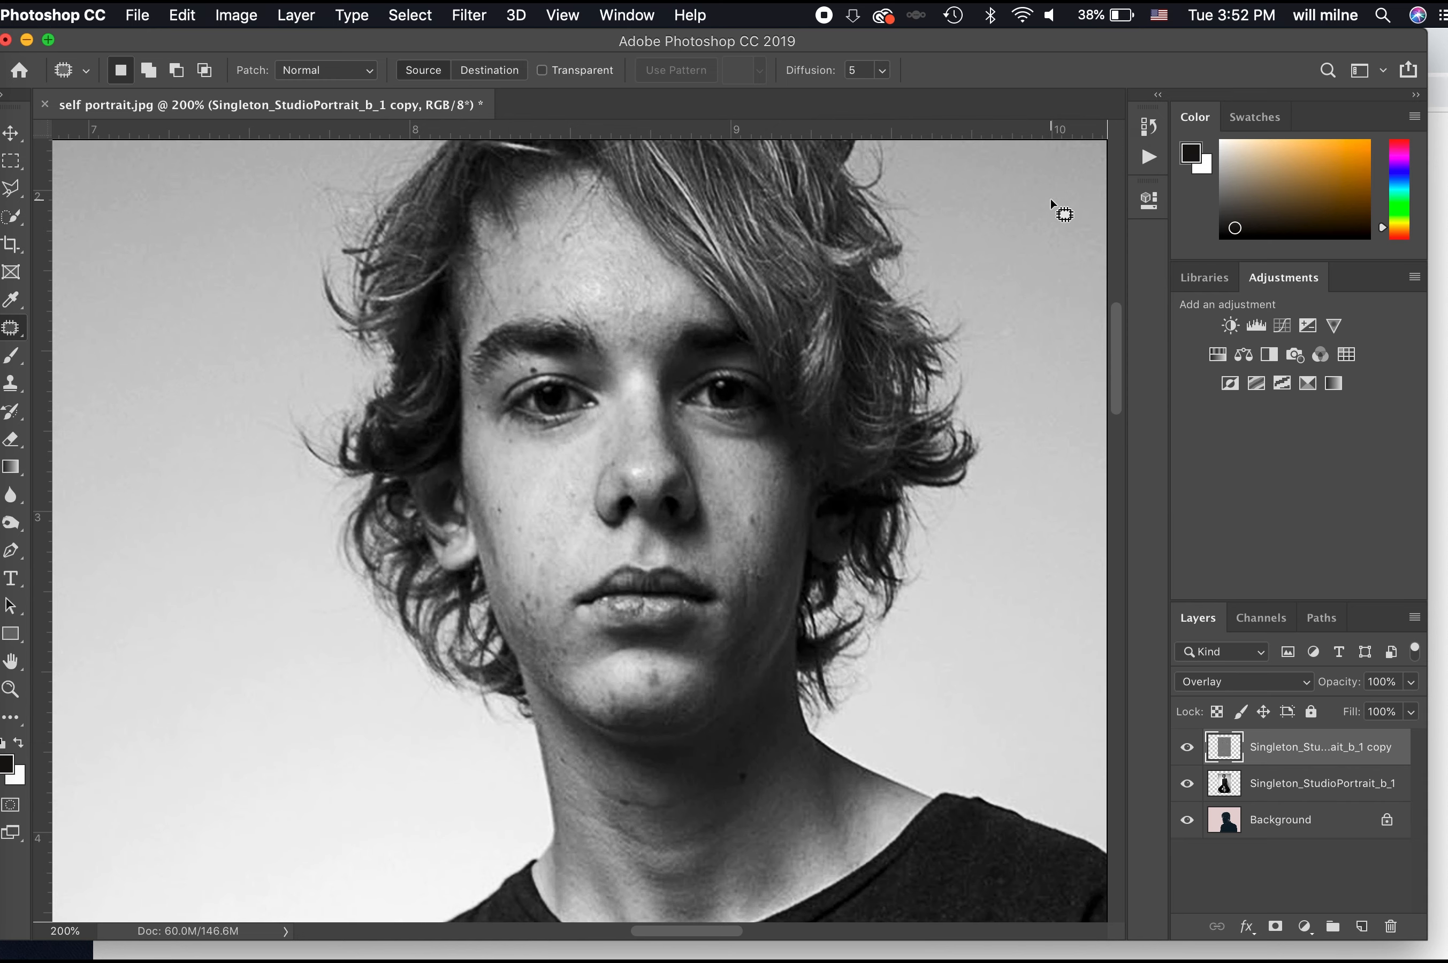
# - Toggle the High Pass copy's visibility several times to compare the face with and without the sharpening
pyautogui.click(1187, 748)
pyautogui.click(1187, 748)
pyautogui.click(1187, 748)
pyautogui.click(1186, 749)
pyautogui.click(1187, 748)
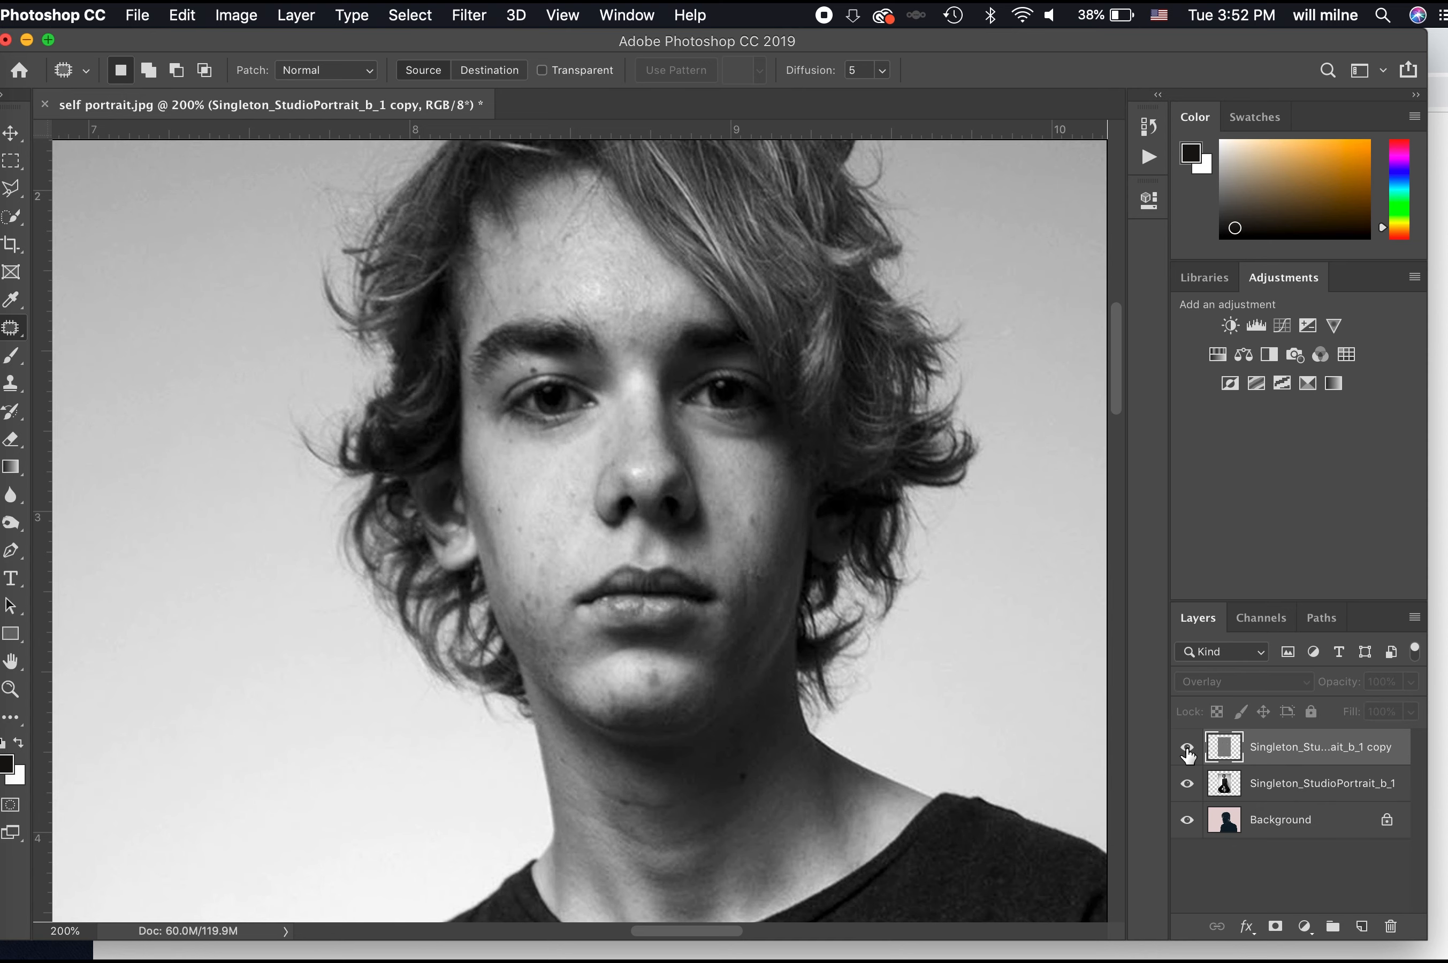
pyautogui.click(1186, 748)
# - Delete the Overlay copy holding the High Pass effect
pyautogui.press('super+minus')
pyautogui.press('super+minus')
pyautogui.press('super+minus')
pyautogui.press('super+minus')
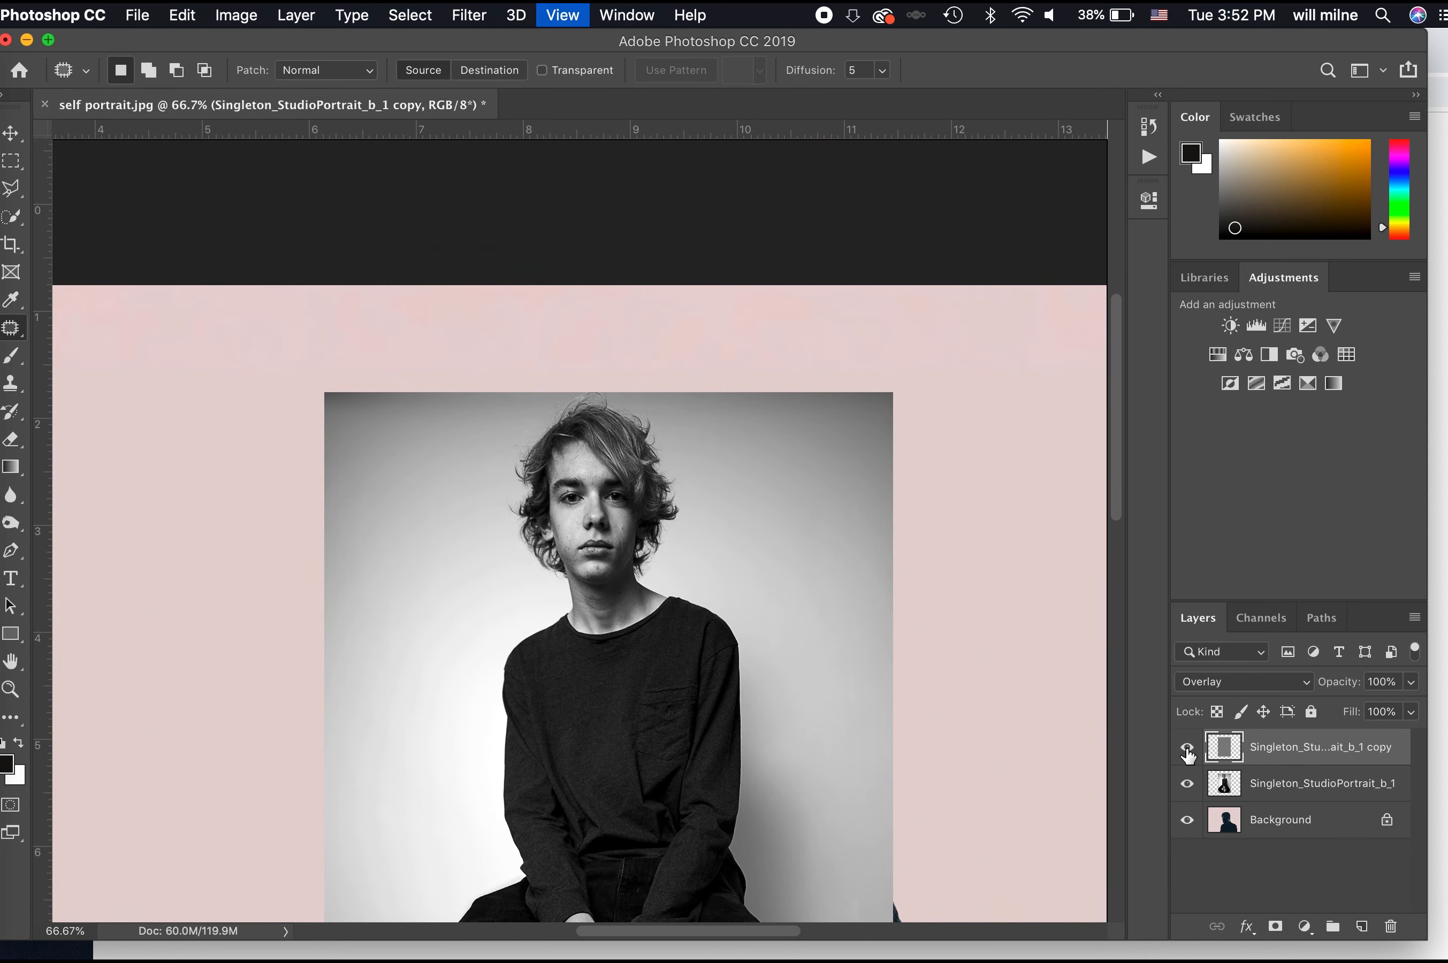
pyautogui.moveTo(1225, 751); pyautogui.dragTo(1387, 927)
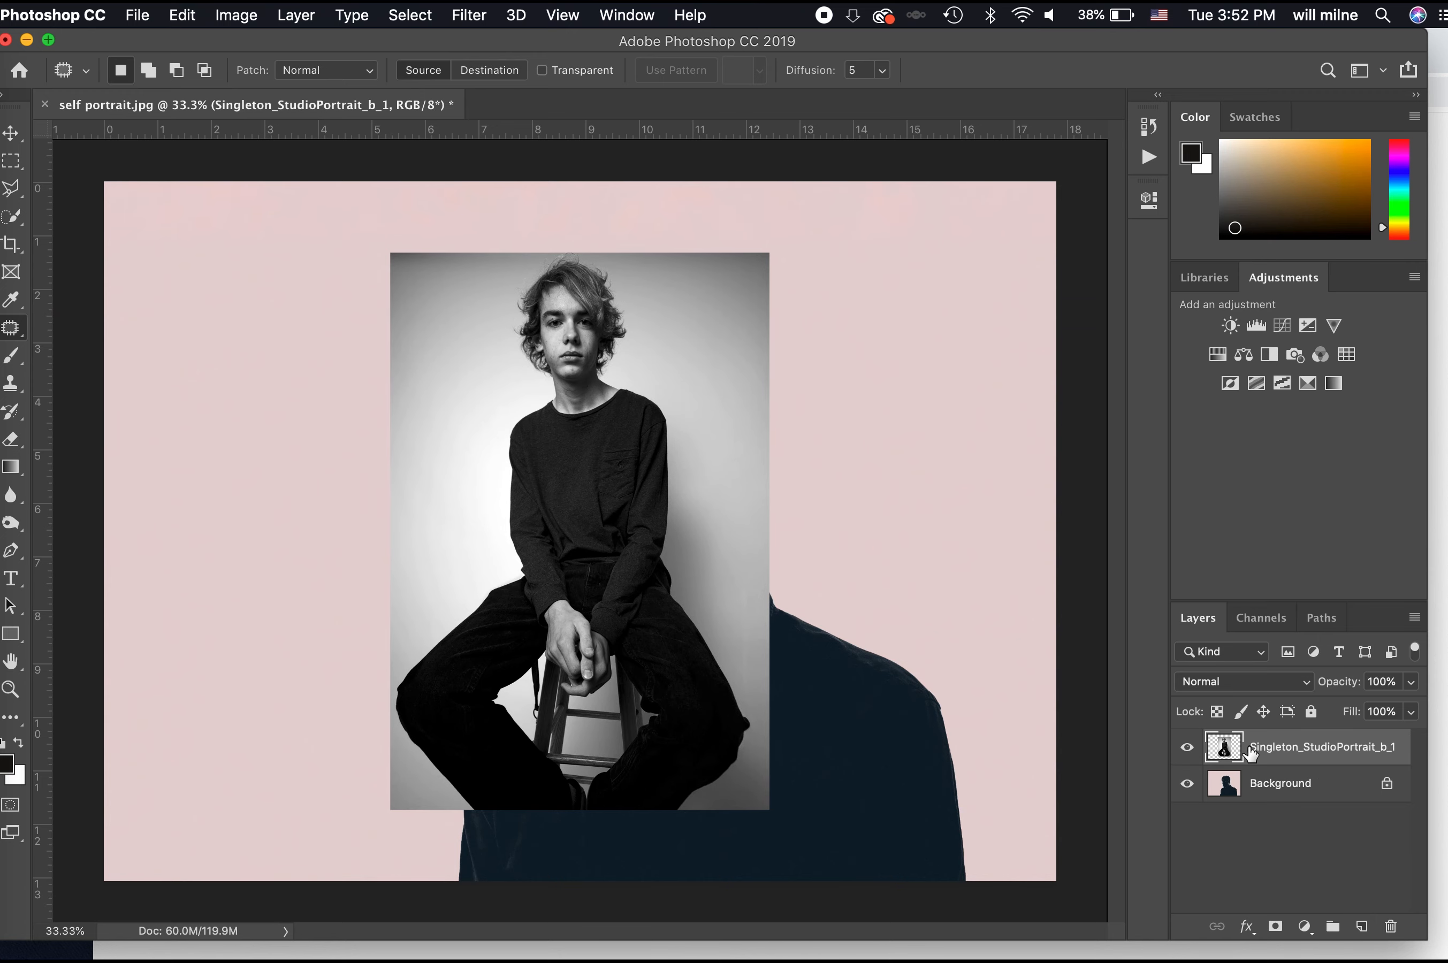
# - Duplicate the studio portrait layer again, apply Surface Blur with radius 5 pixels and threshold 15 levels to the copy, and inspect the face
pyautogui.press('super+j')
pyautogui.click(468, 14)
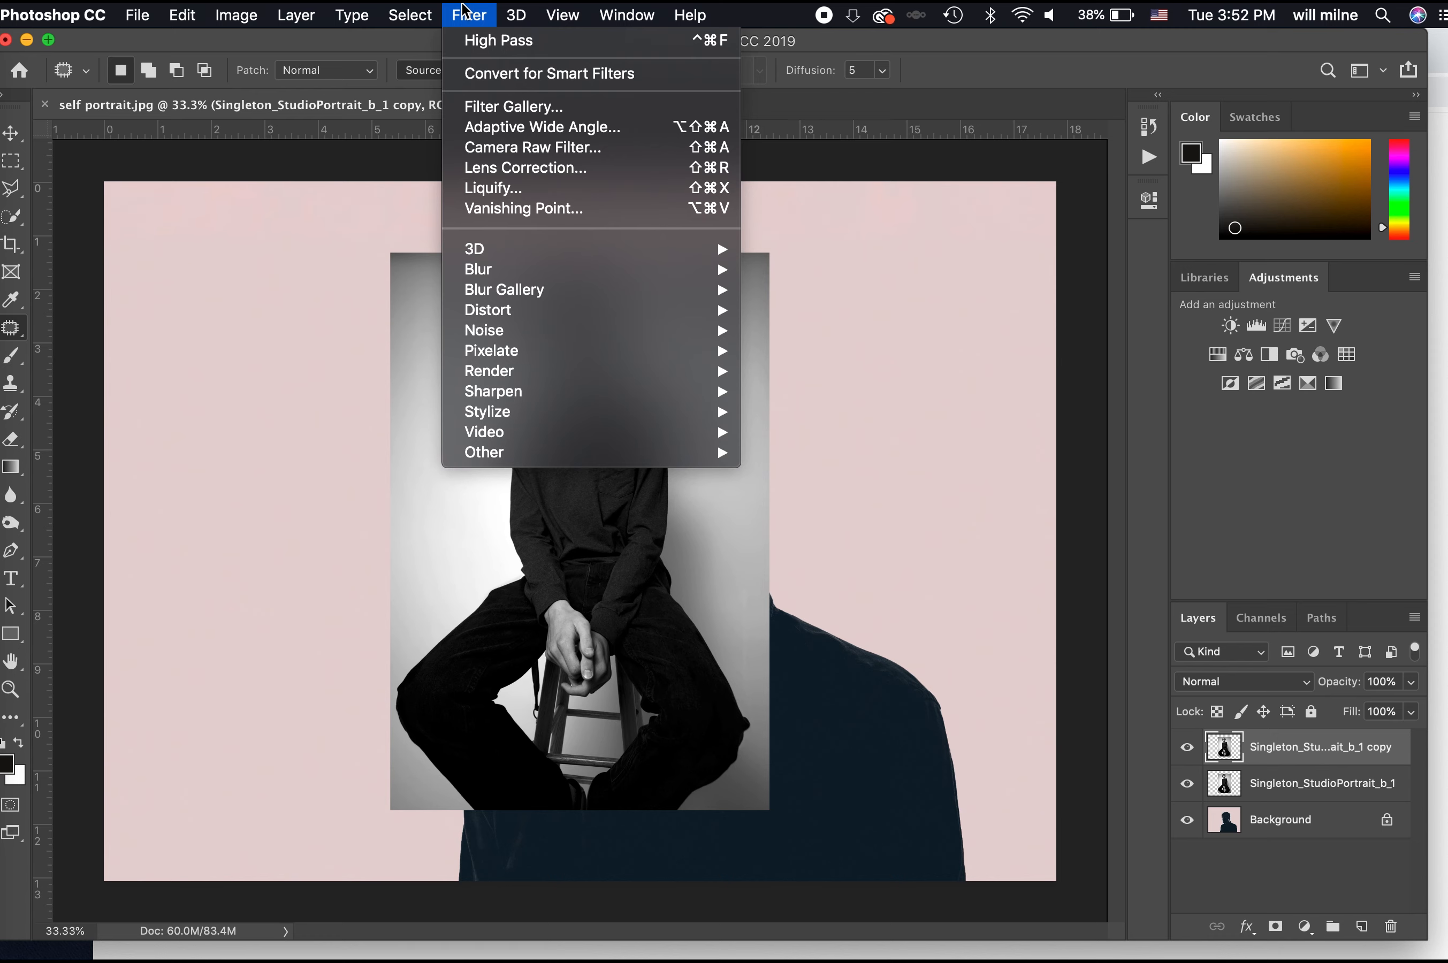
pyautogui.moveTo(551, 274)
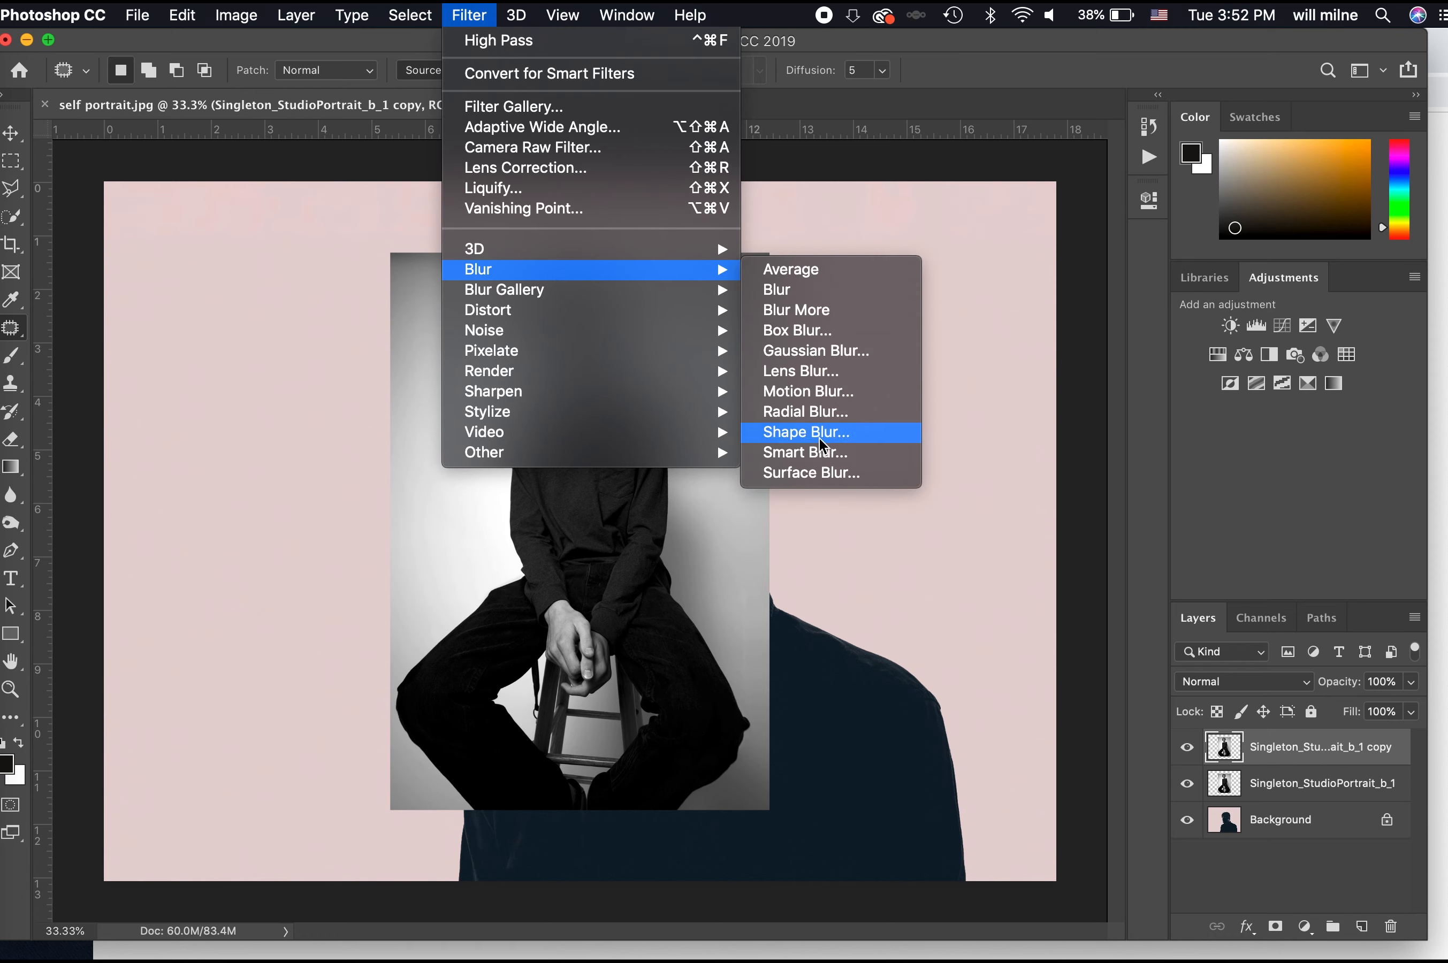
pyautogui.click(829, 472)
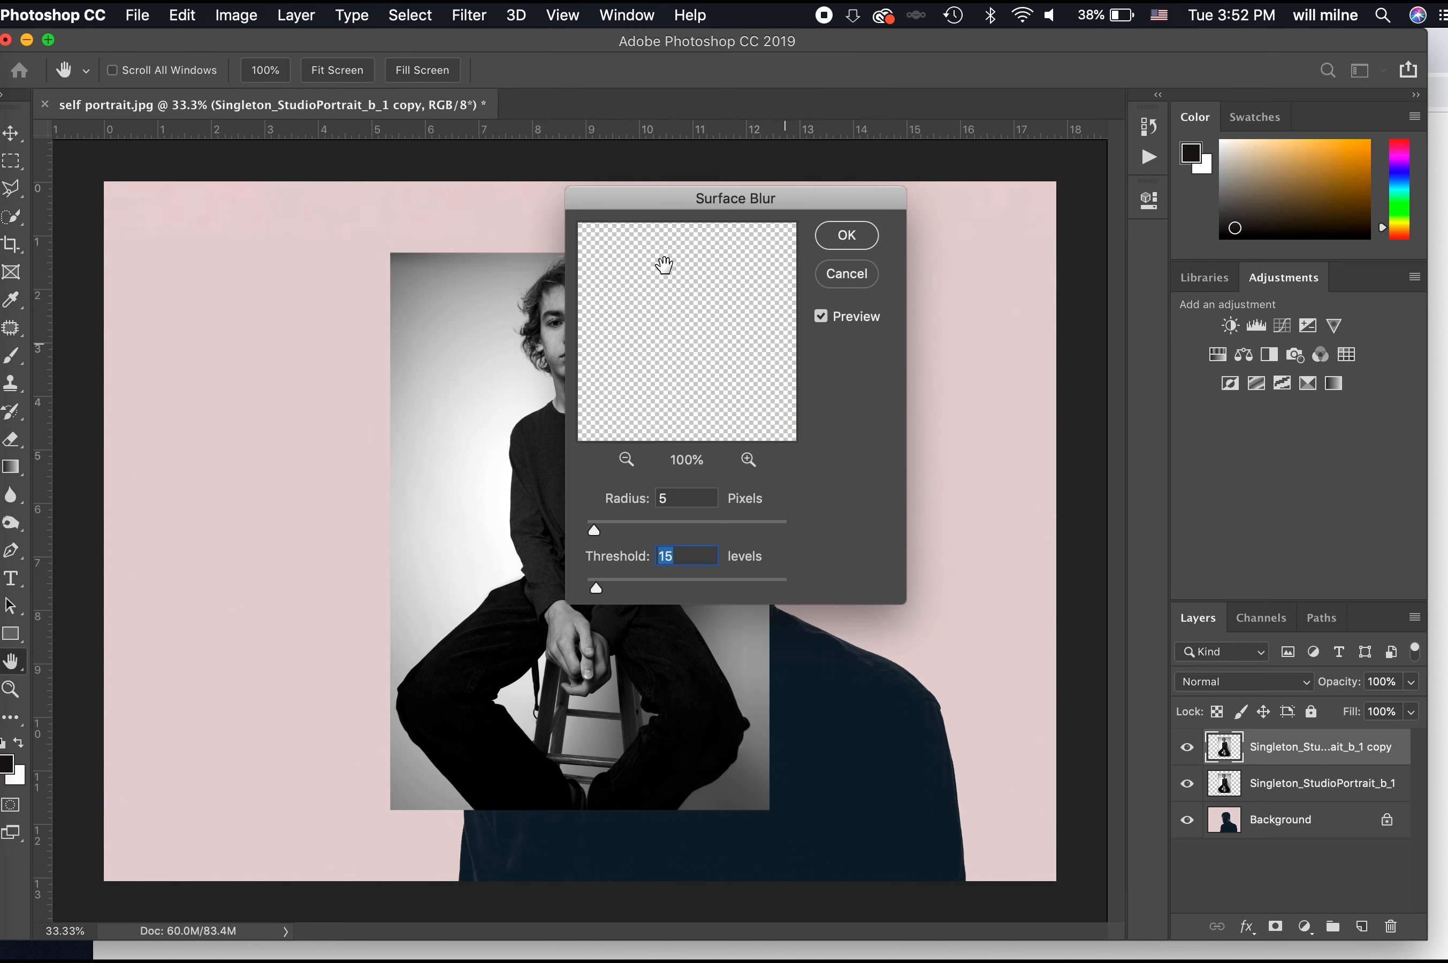
pyautogui.moveTo(723, 194); pyautogui.dragTo(882, 185)
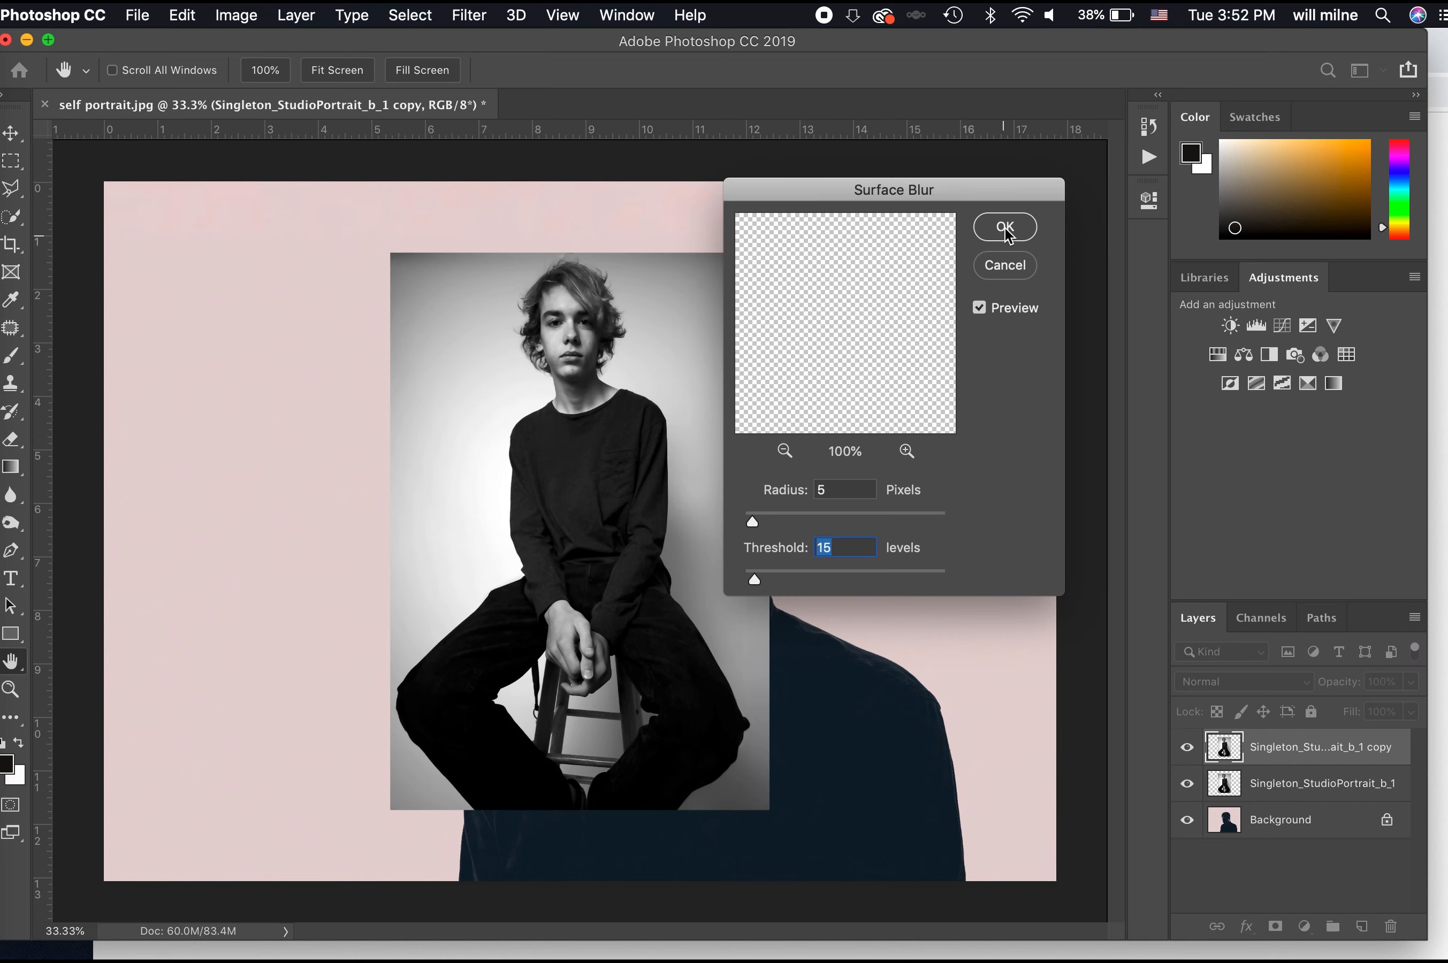
pyautogui.click(1005, 265)
pyautogui.press('super+equal')
pyautogui.press('super+equal')
pyautogui.press('super+equal')
pyautogui.press('super+equal')
pyautogui.press('super+equal')
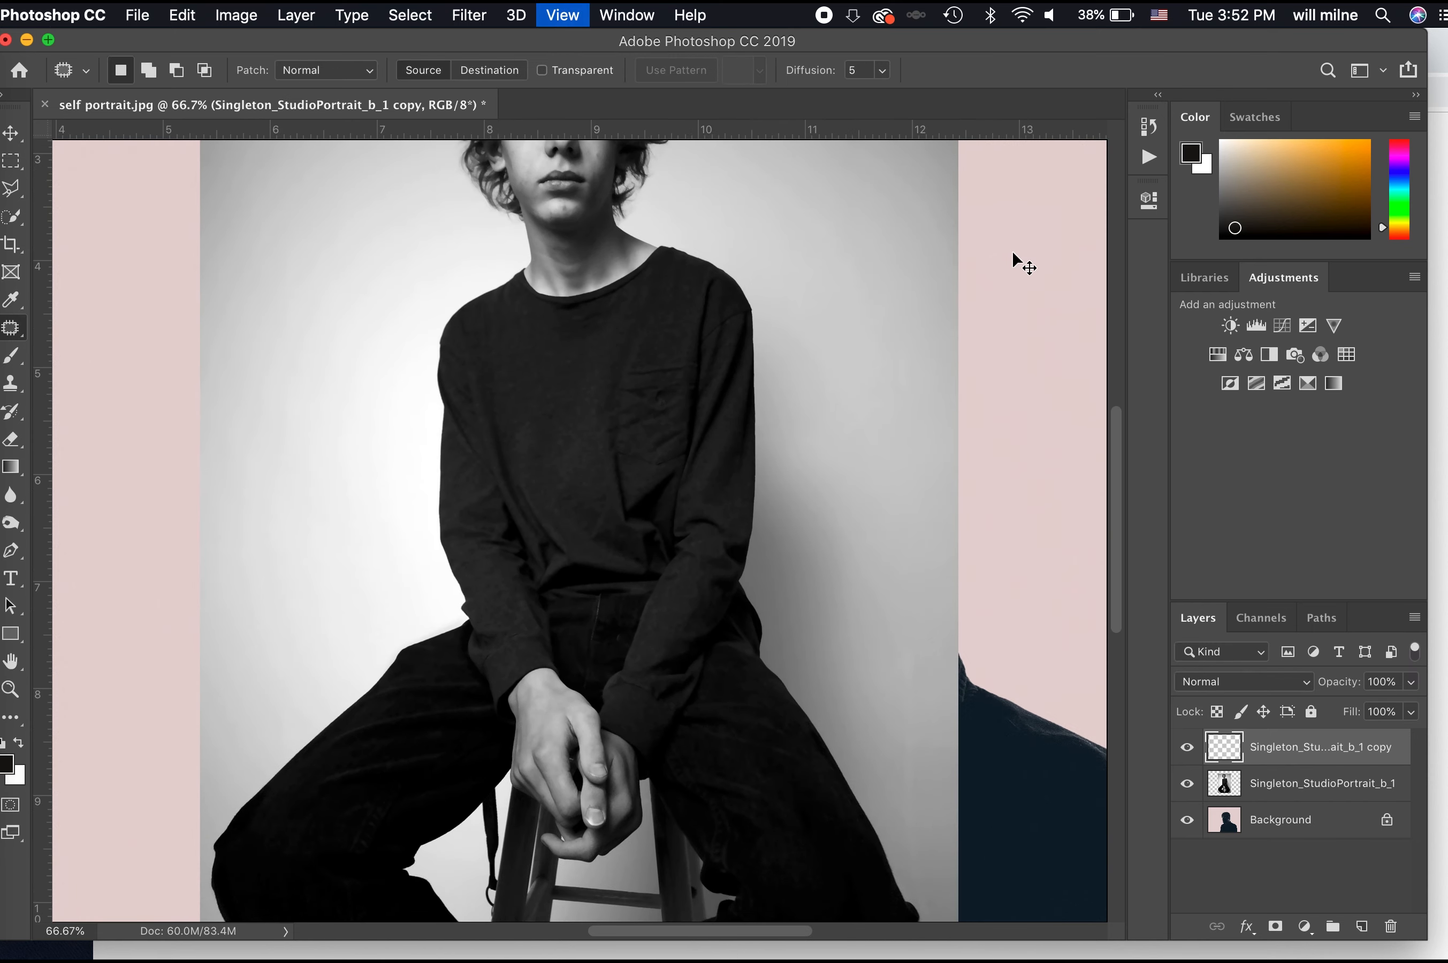
pyautogui.scroll(15, 709, 300)
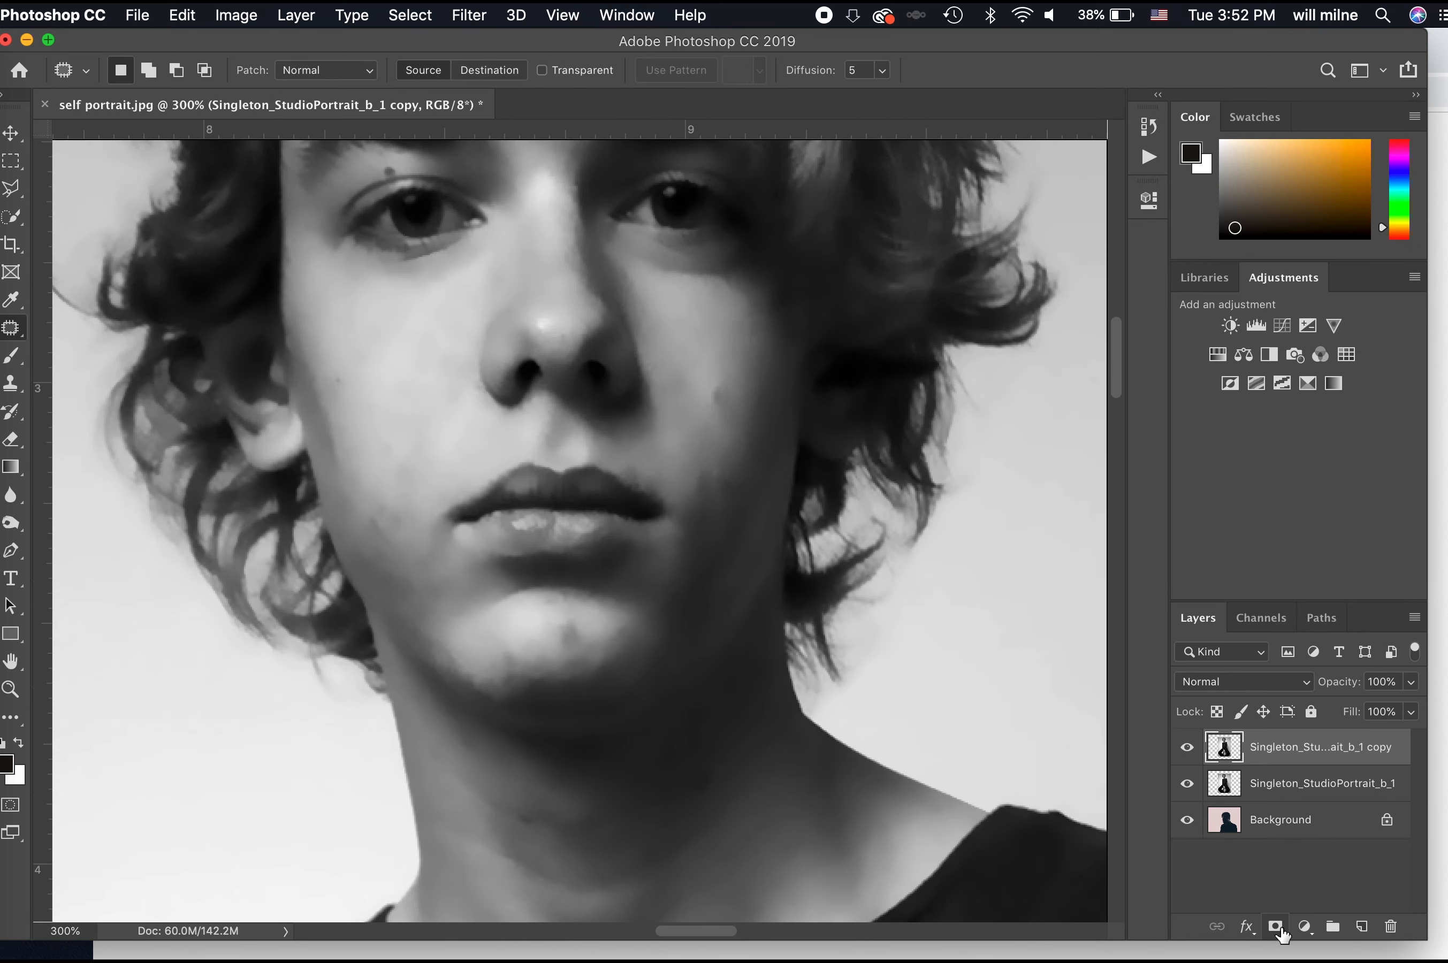
# - Add a layer mask that hides the entire surface-blurred copy
pyautogui.click(310, 16)
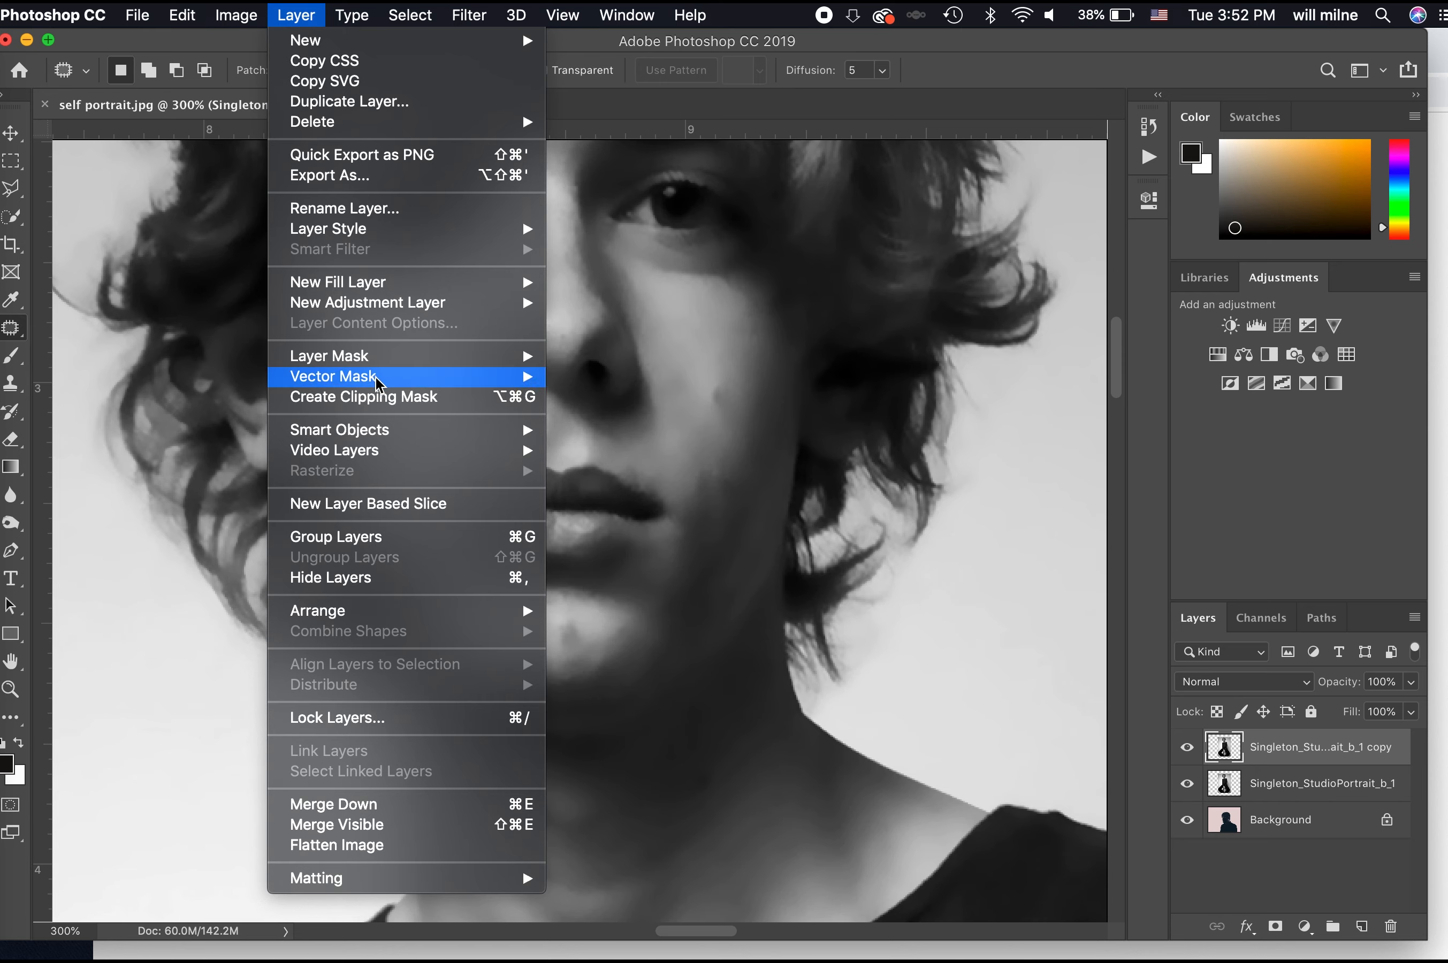
pyautogui.moveTo(384, 358)
pyautogui.click(615, 382)
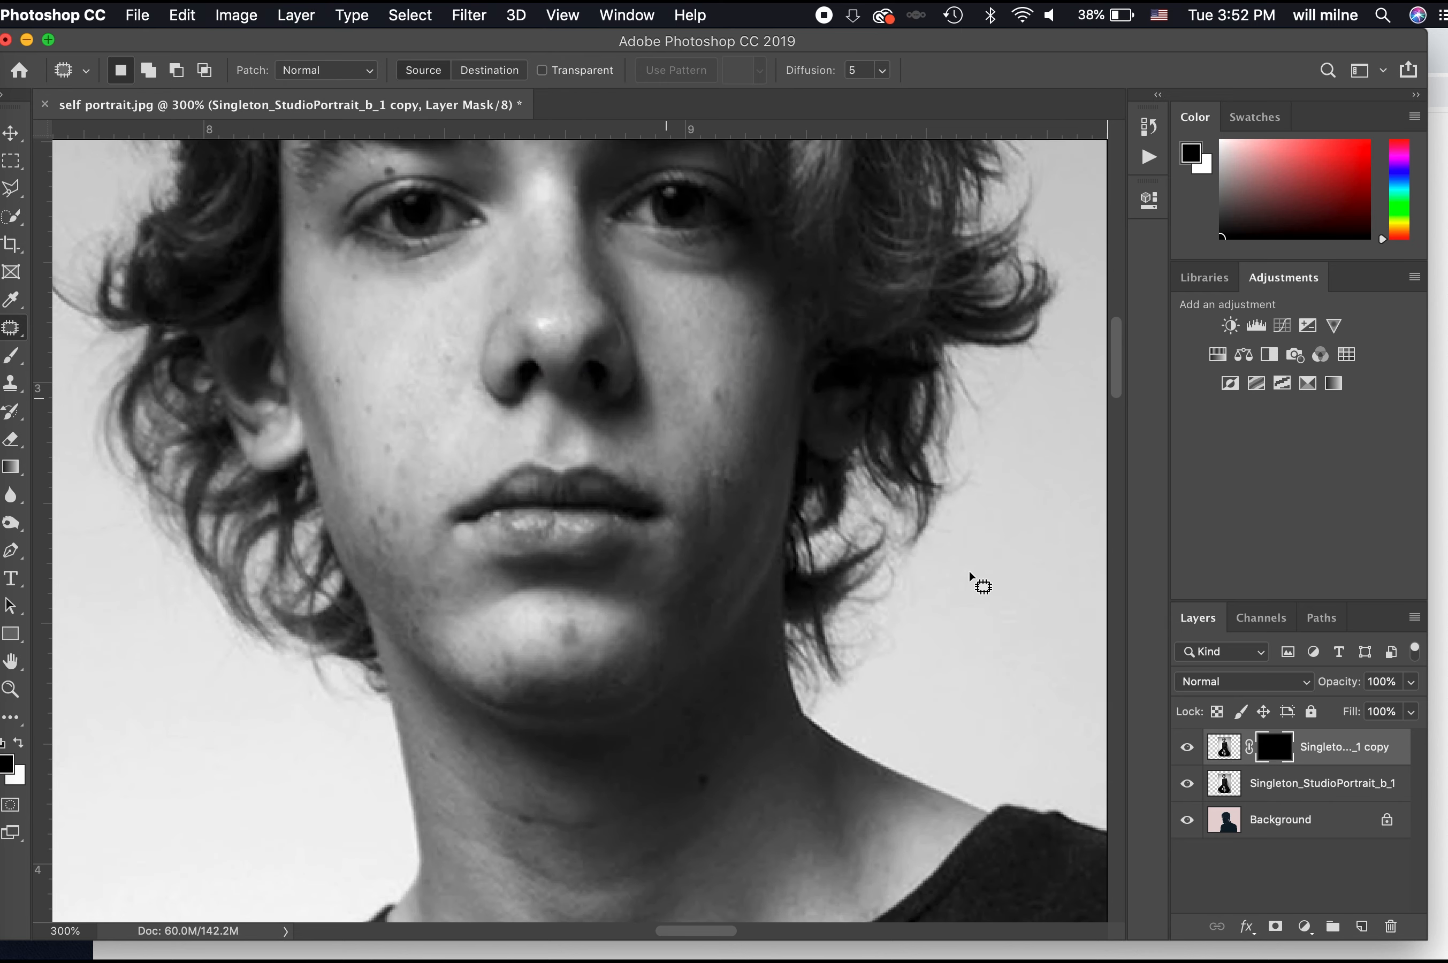
# - Paint white on the mask over the facial skin with a size 45 brush, setting its opacity to 41%, to reveal the smoothing
pyautogui.press('g')
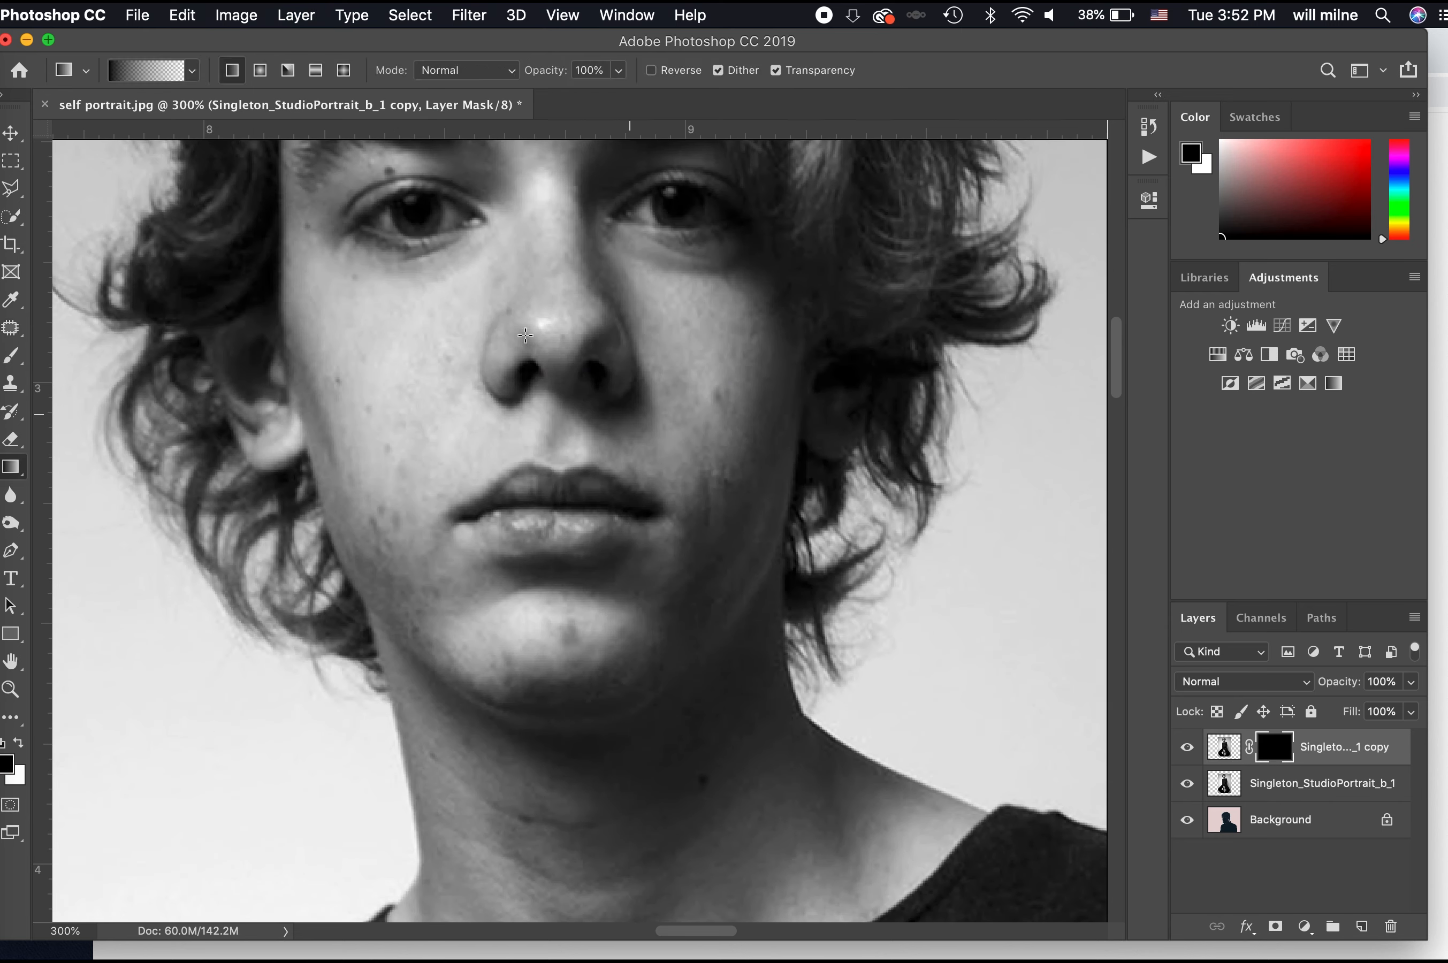
pyautogui.press('b')
pyautogui.press('x')
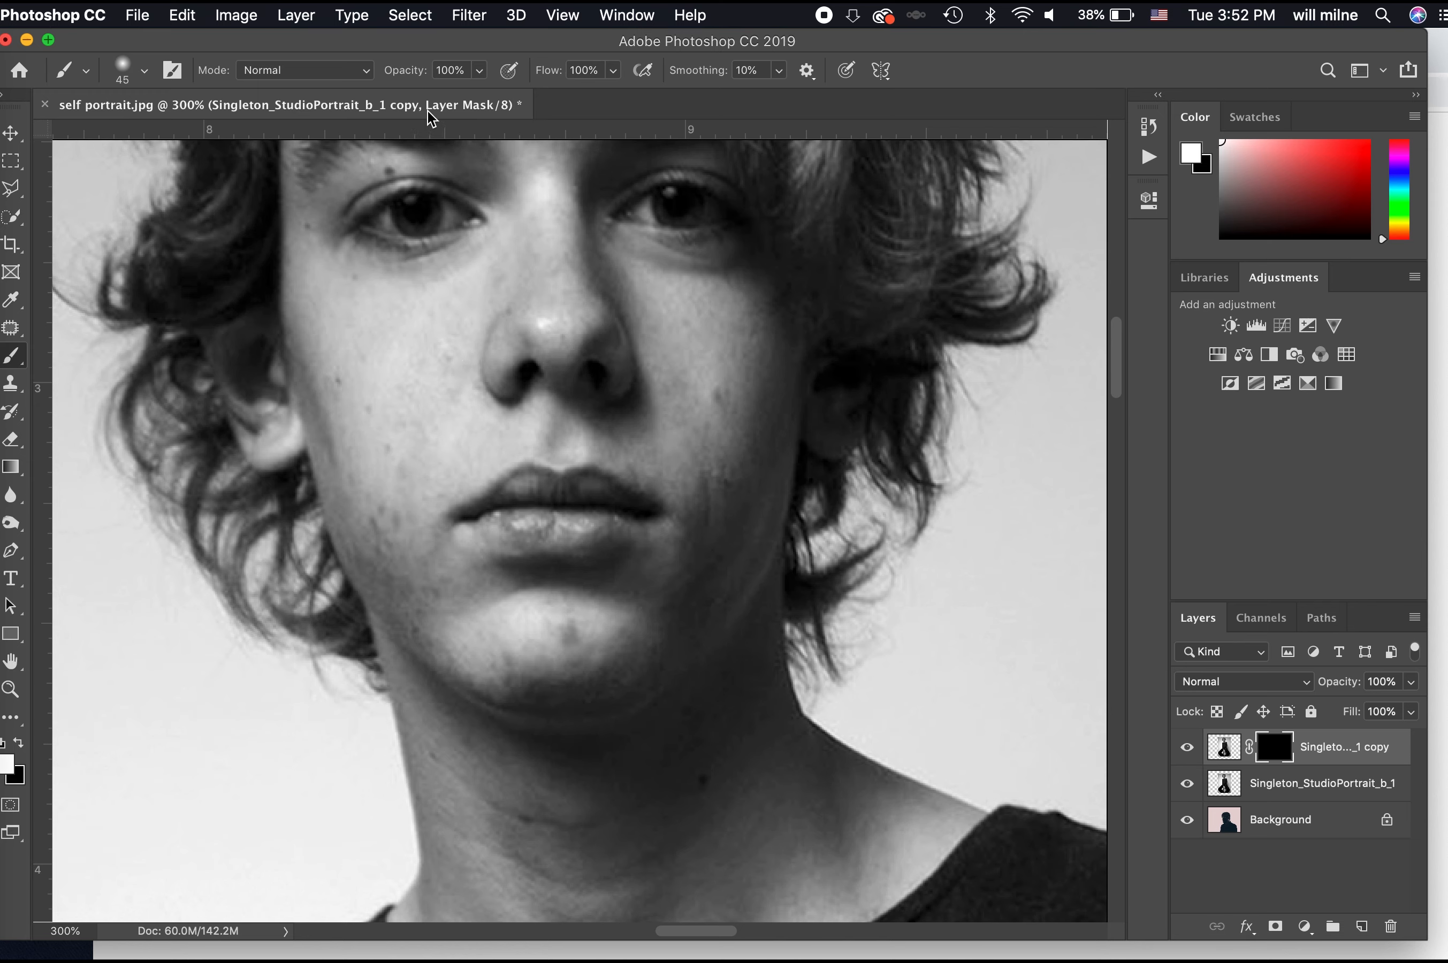
pyautogui.click(477, 71)
pyautogui.moveTo(410, 94); pyautogui.dragTo(389, 95)
pyautogui.moveTo(424, 383)
pyautogui.mouseDown()
pyautogui.moveTo(417, 438)
pyautogui.moveTo(452, 360)
pyautogui.moveTo(401, 371)
pyautogui.moveTo(360, 432)
pyautogui.moveTo(415, 574)
pyautogui.moveTo(459, 630)
pyautogui.moveTo(504, 619)
pyautogui.moveTo(569, 634)
pyautogui.moveTo(395, 420)
pyautogui.moveTo(385, 473)
pyautogui.moveTo(365, 386)
pyautogui.moveTo(462, 297)
pyautogui.moveTo(467, 341)
pyautogui.moveTo(524, 239)
pyautogui.moveTo(614, 316)
pyautogui.moveTo(702, 344)
pyautogui.moveTo(735, 389)
pyautogui.moveTo(704, 473)
pyautogui.moveTo(693, 392)
pyautogui.moveTo(734, 429)
pyautogui.mouseUp()
pyautogui.click(479, 71)
pyautogui.click(508, 94)
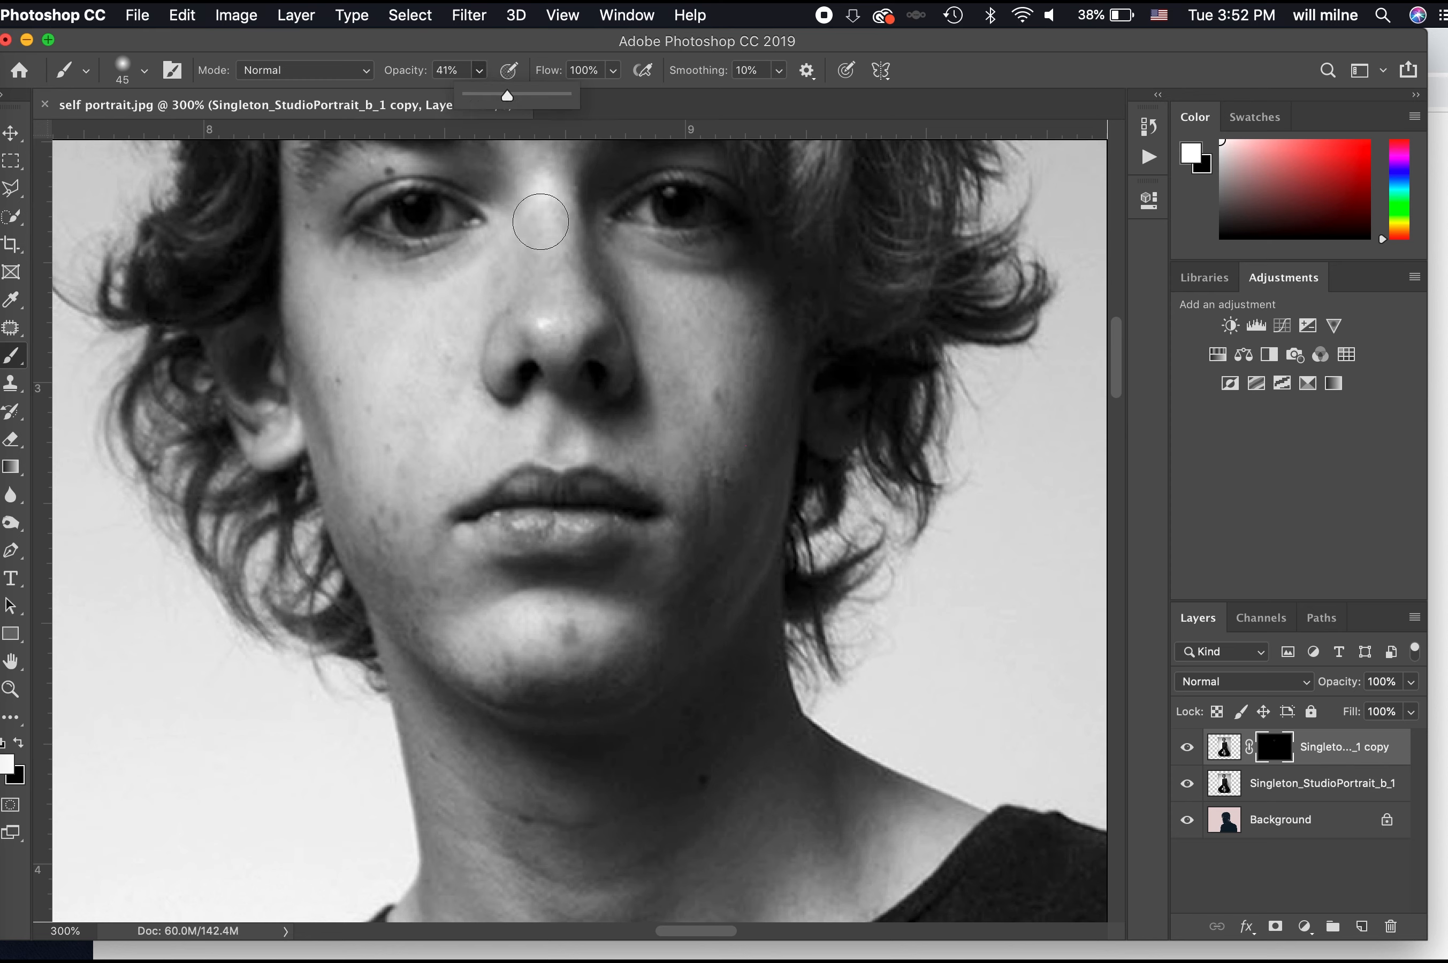
pyautogui.moveTo(384, 337)
pyautogui.mouseDown()
pyautogui.moveTo(410, 545)
pyautogui.moveTo(470, 602)
pyautogui.moveTo(555, 598)
pyautogui.moveTo(510, 631)
pyautogui.moveTo(579, 648)
pyautogui.mouseUp()
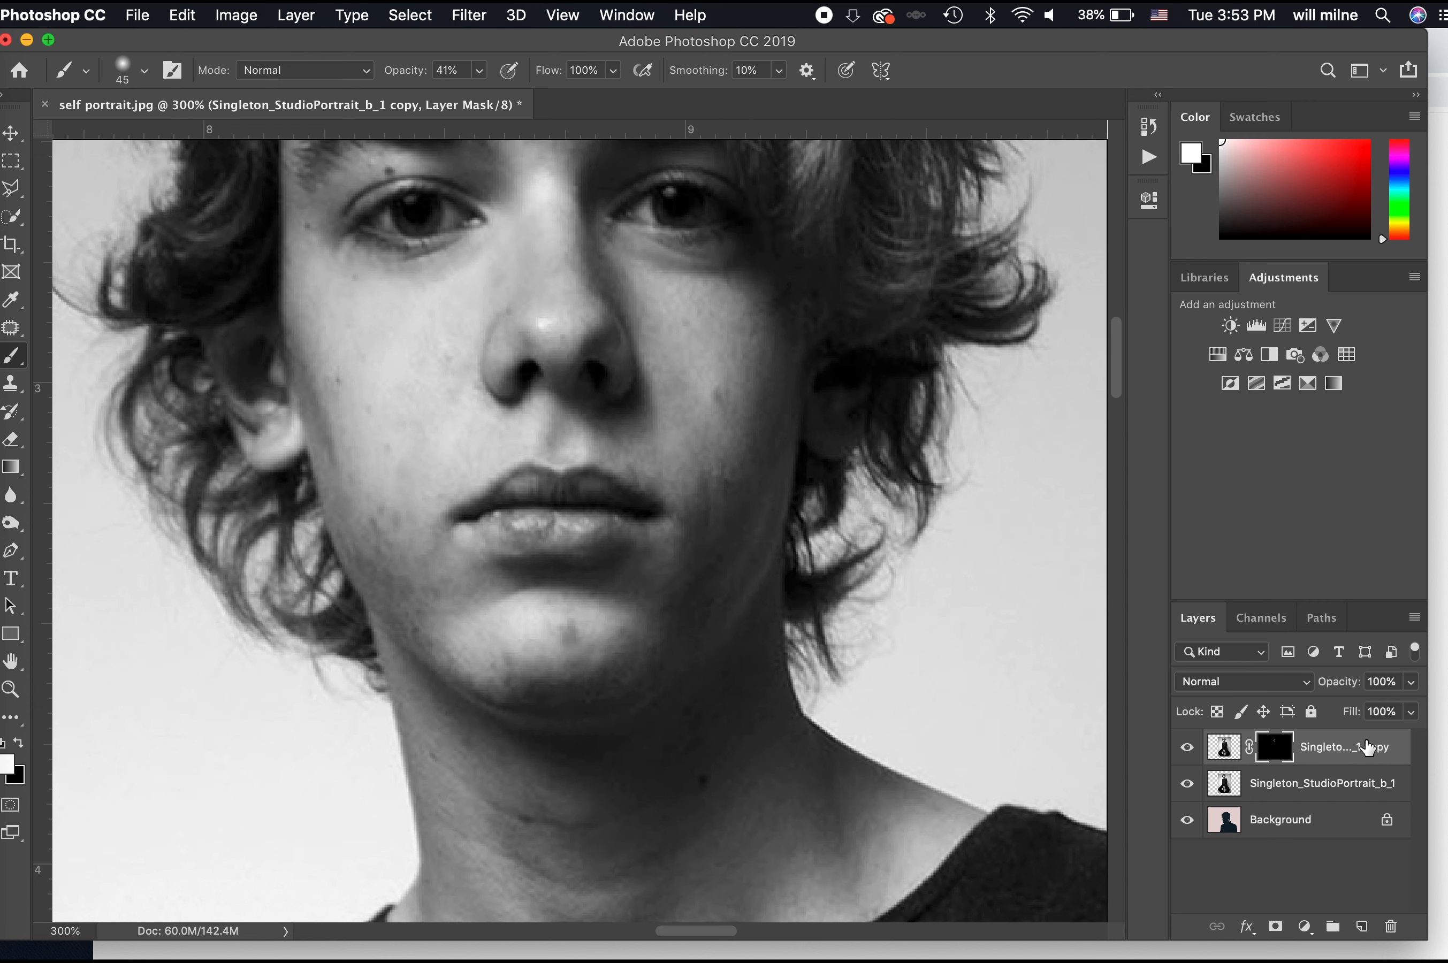
# - Delete the masked surface-blurred copy and convert the remaining studio portrait layer to a smart object
pyautogui.moveTo(1345, 754); pyautogui.dragTo(1382, 927)
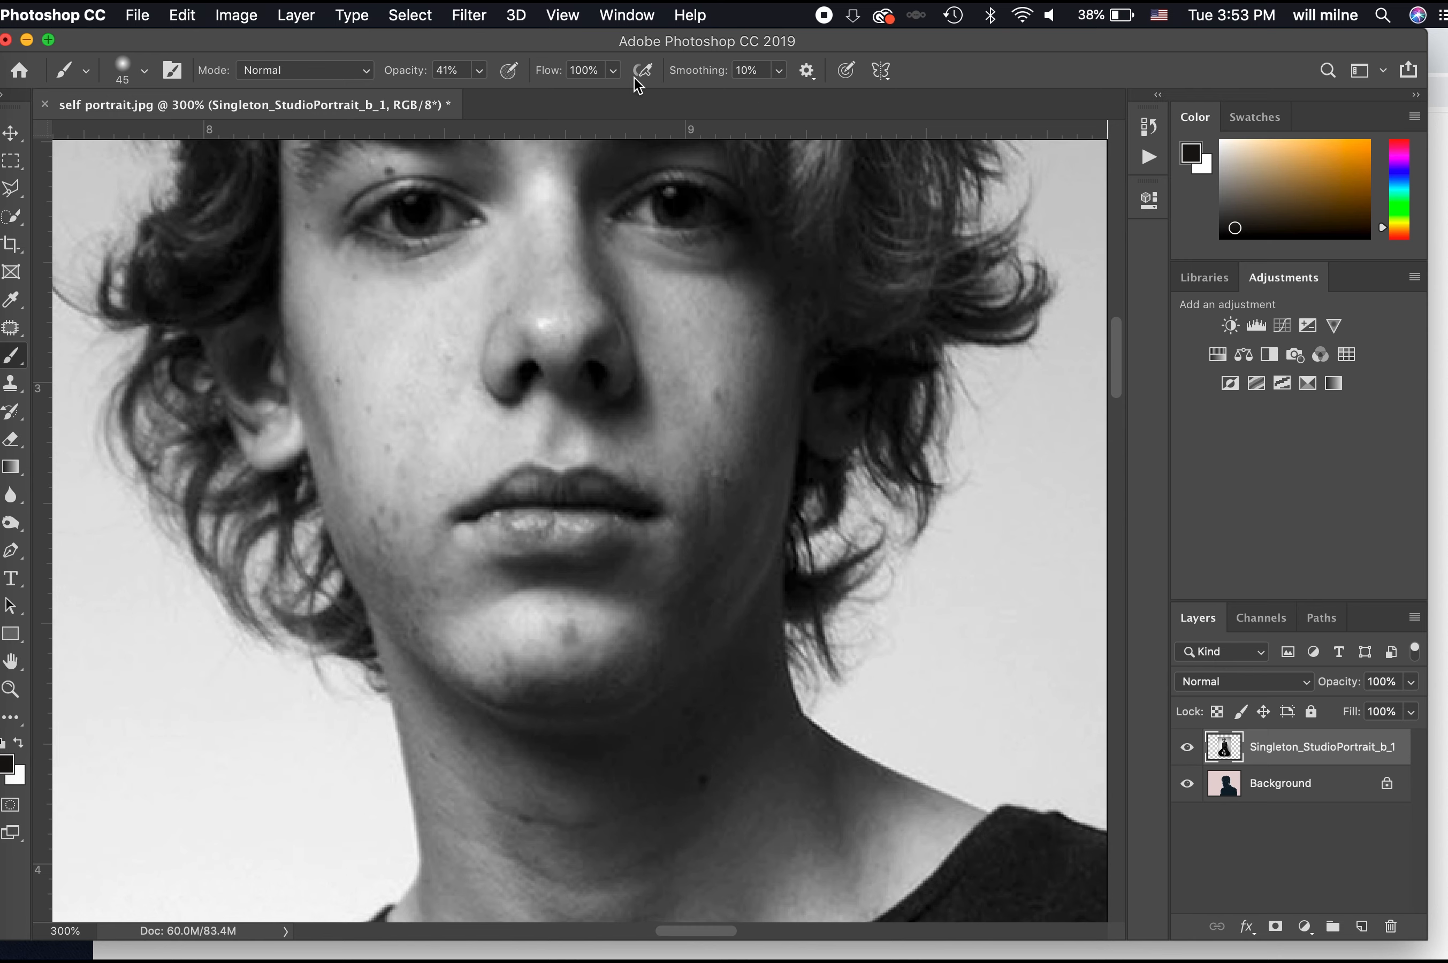
pyautogui.click(287, 14)
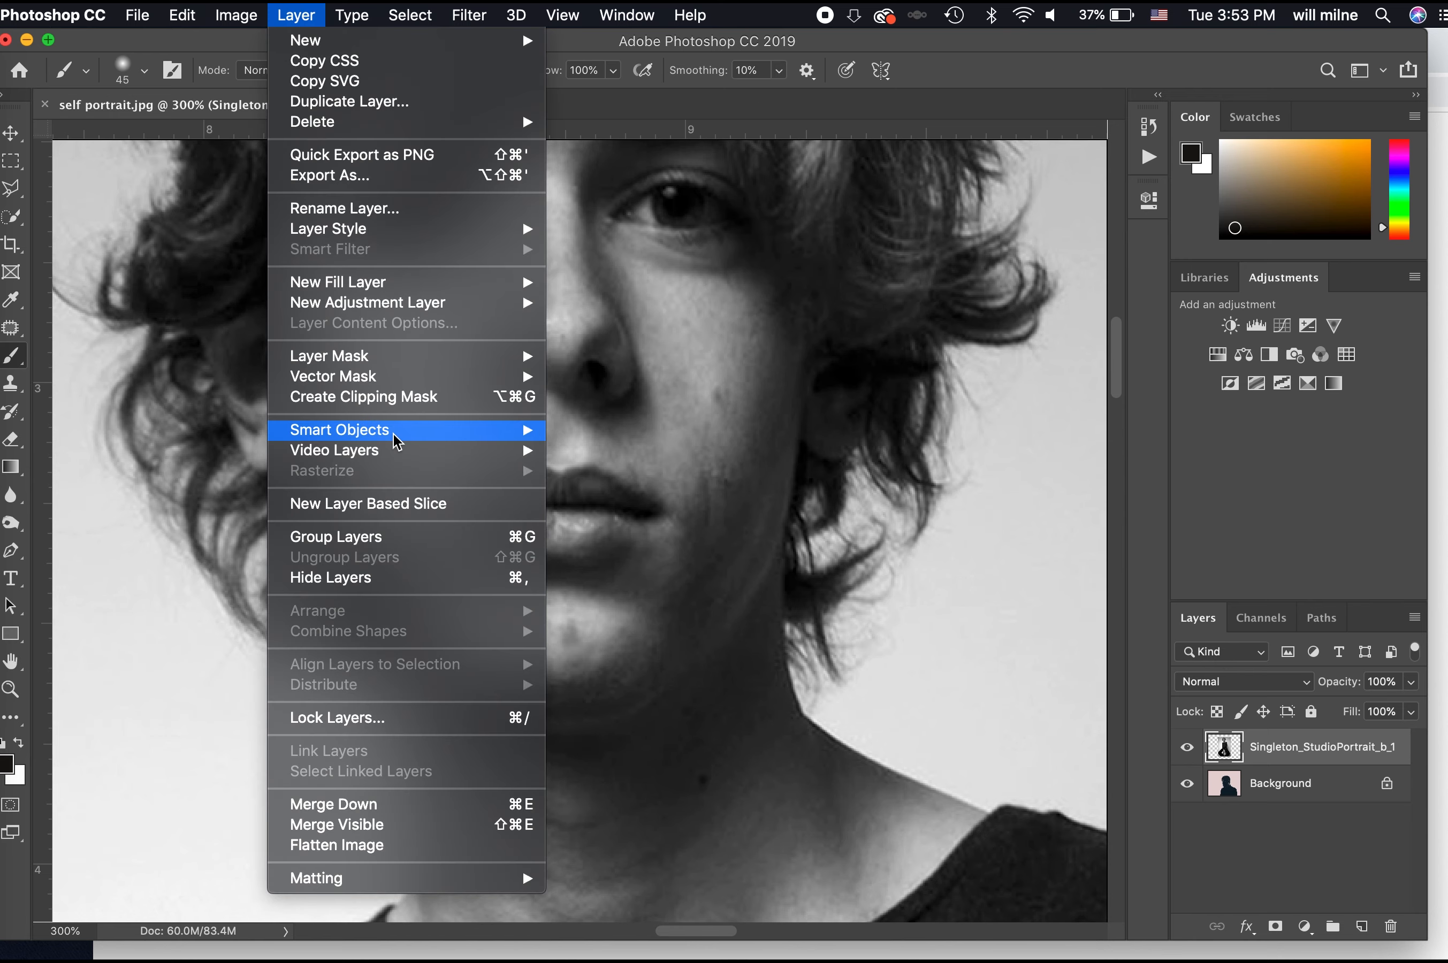
pyautogui.moveTo(398, 430)
pyautogui.click(602, 435)
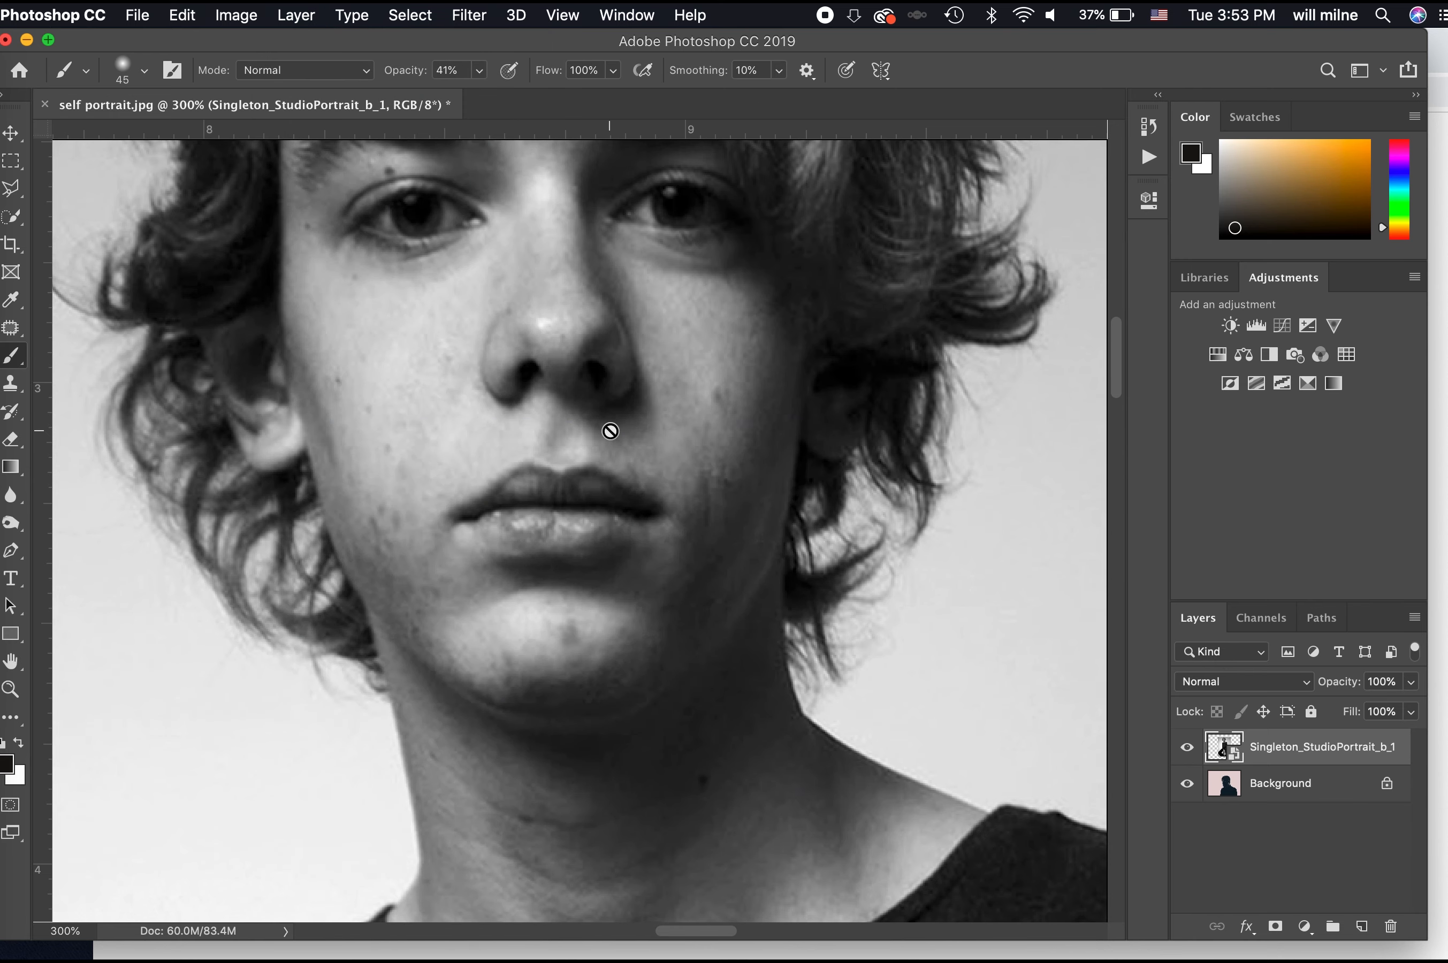
# - Apply a Mosaic smart filter with a cell size of 24 square to the studio portrait smart object and view the pixelated figure
pyautogui.click(468, 15)
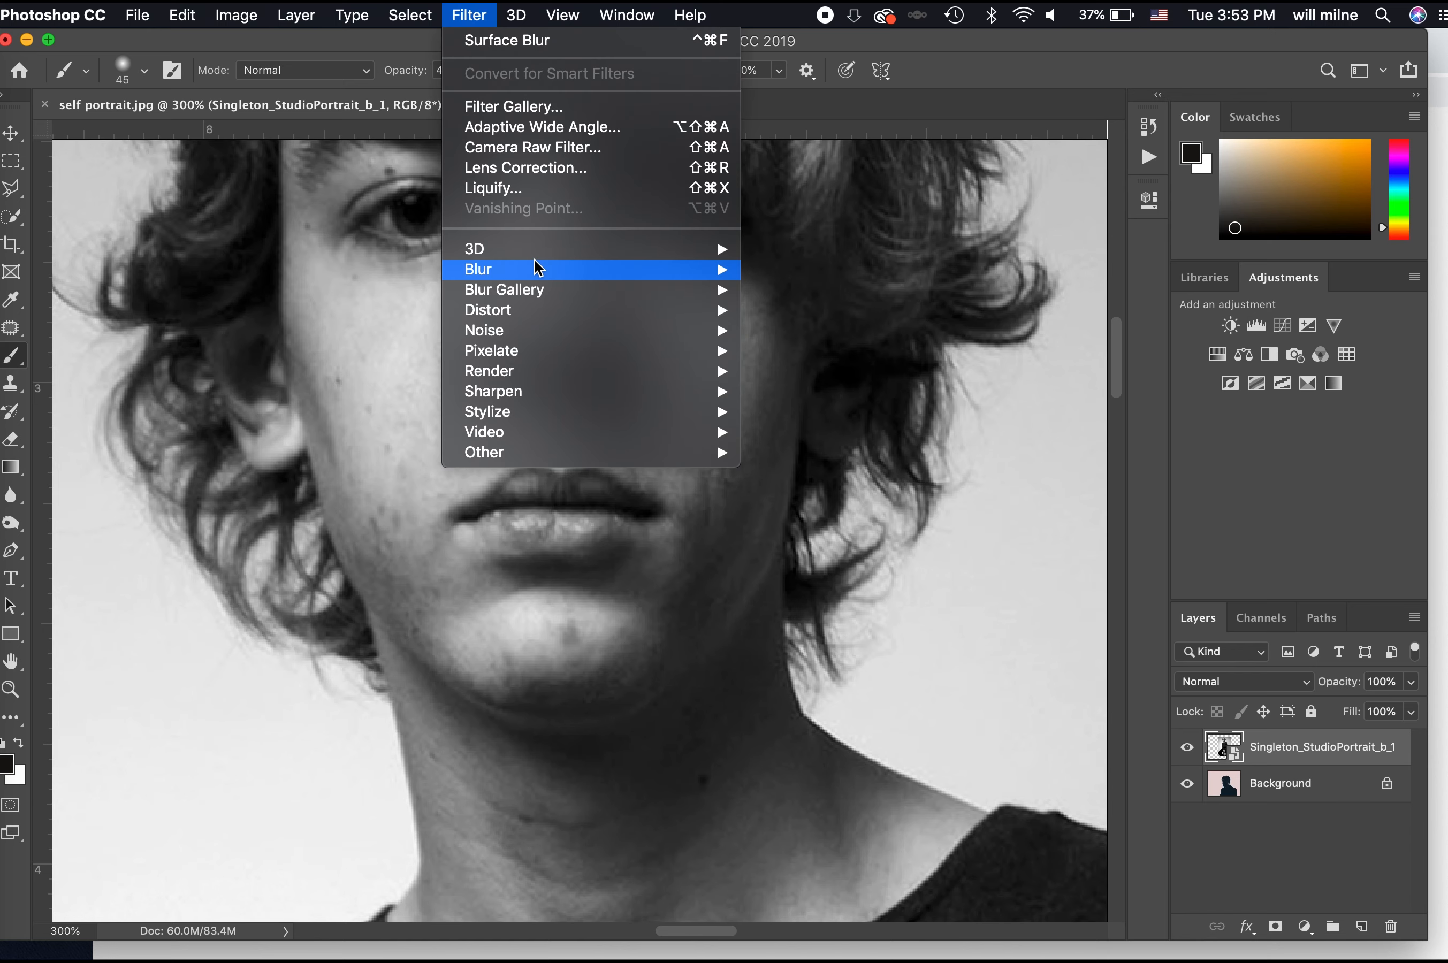
pyautogui.moveTo(550, 337)
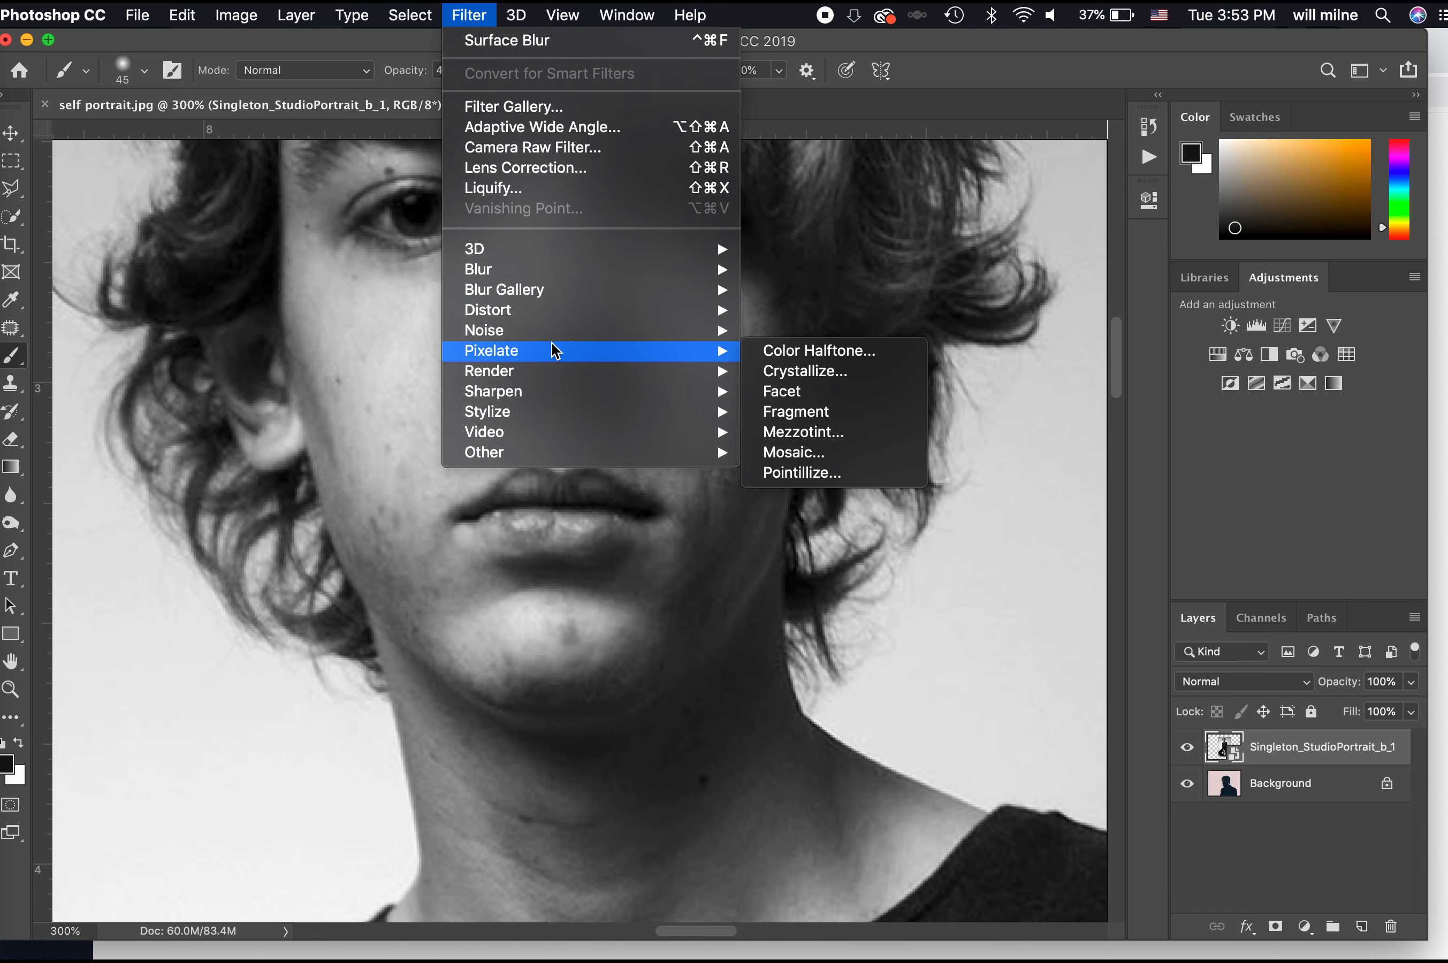
pyautogui.click(838, 454)
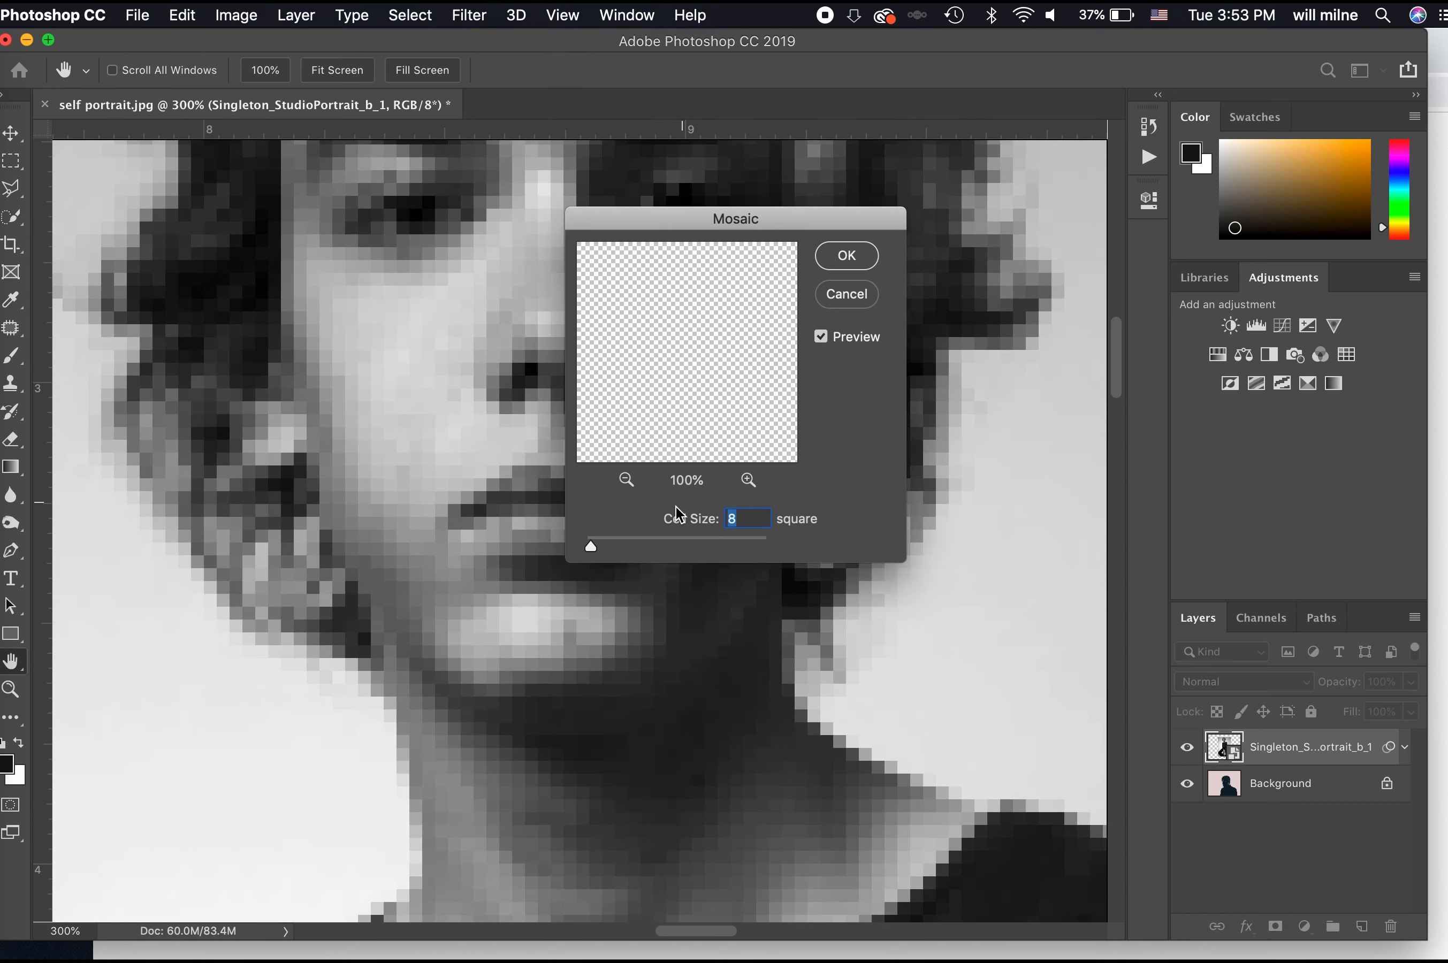
pyautogui.moveTo(621, 547); pyautogui.dragTo(619, 548)
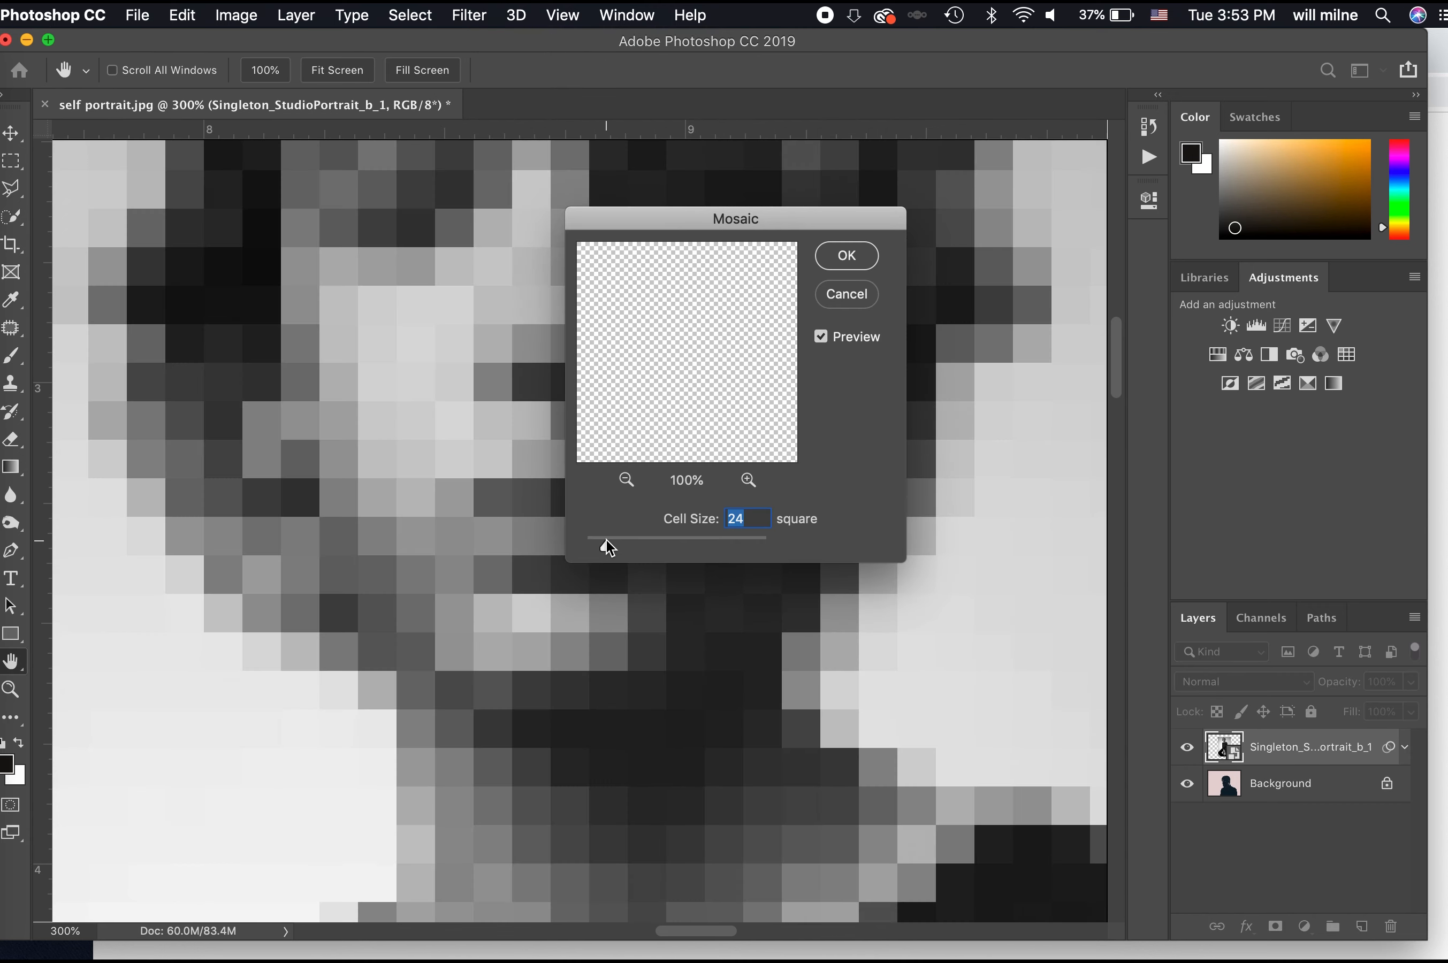
pyautogui.click(847, 255)
pyautogui.press('super+minus')
pyautogui.press('super+minus')
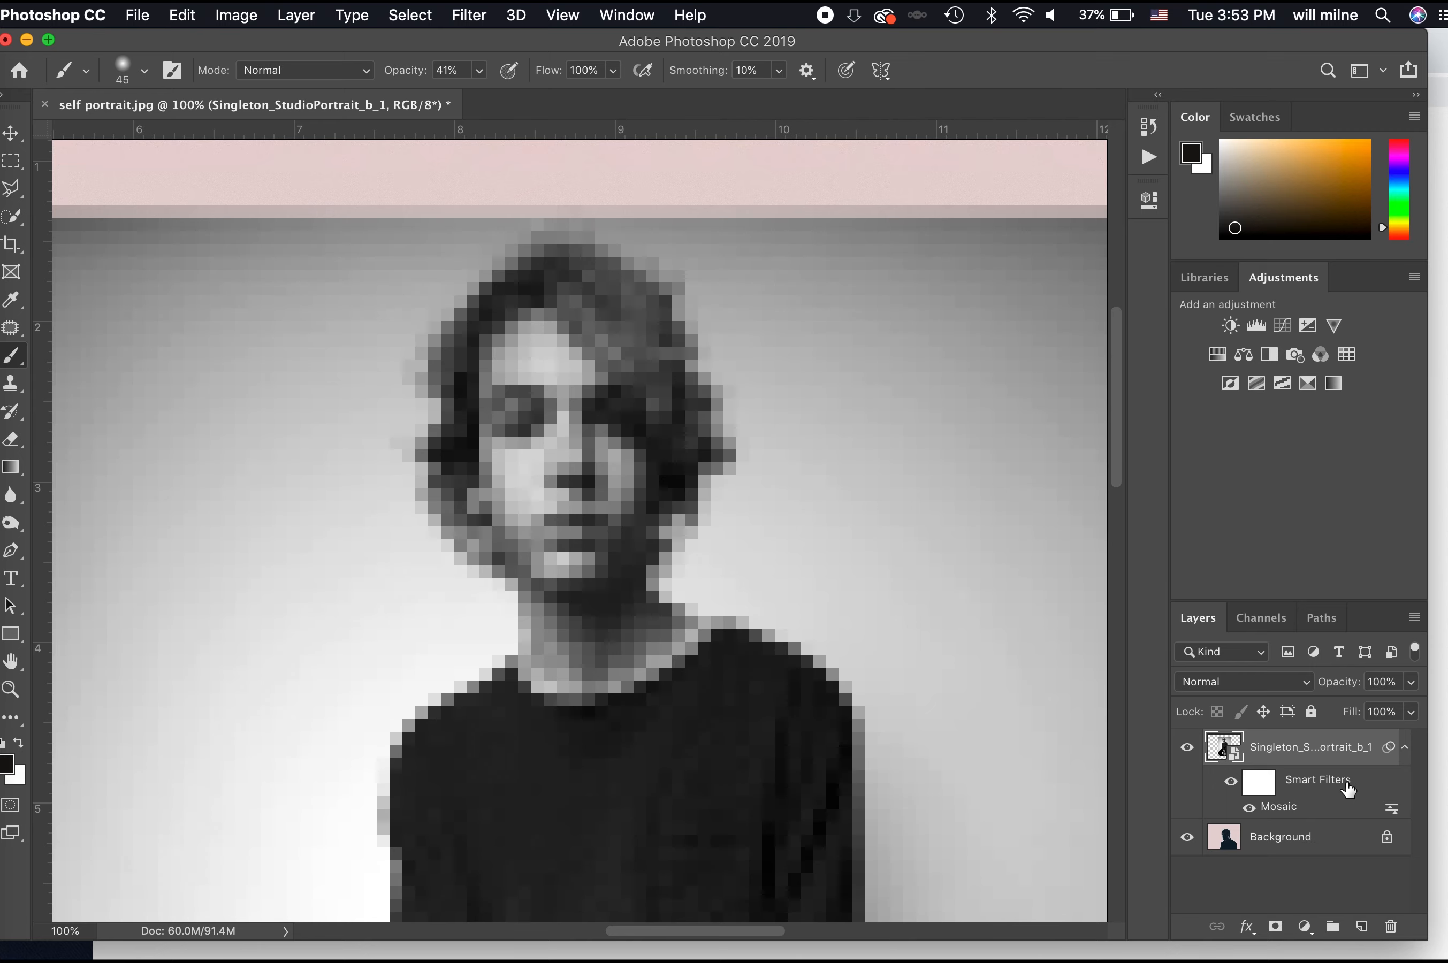
# - Close self portrait.jpg without saving and open the studio portrait JPG from the Smart Objects and Filters folder in NCTC Documents
pyautogui.press('super+w')
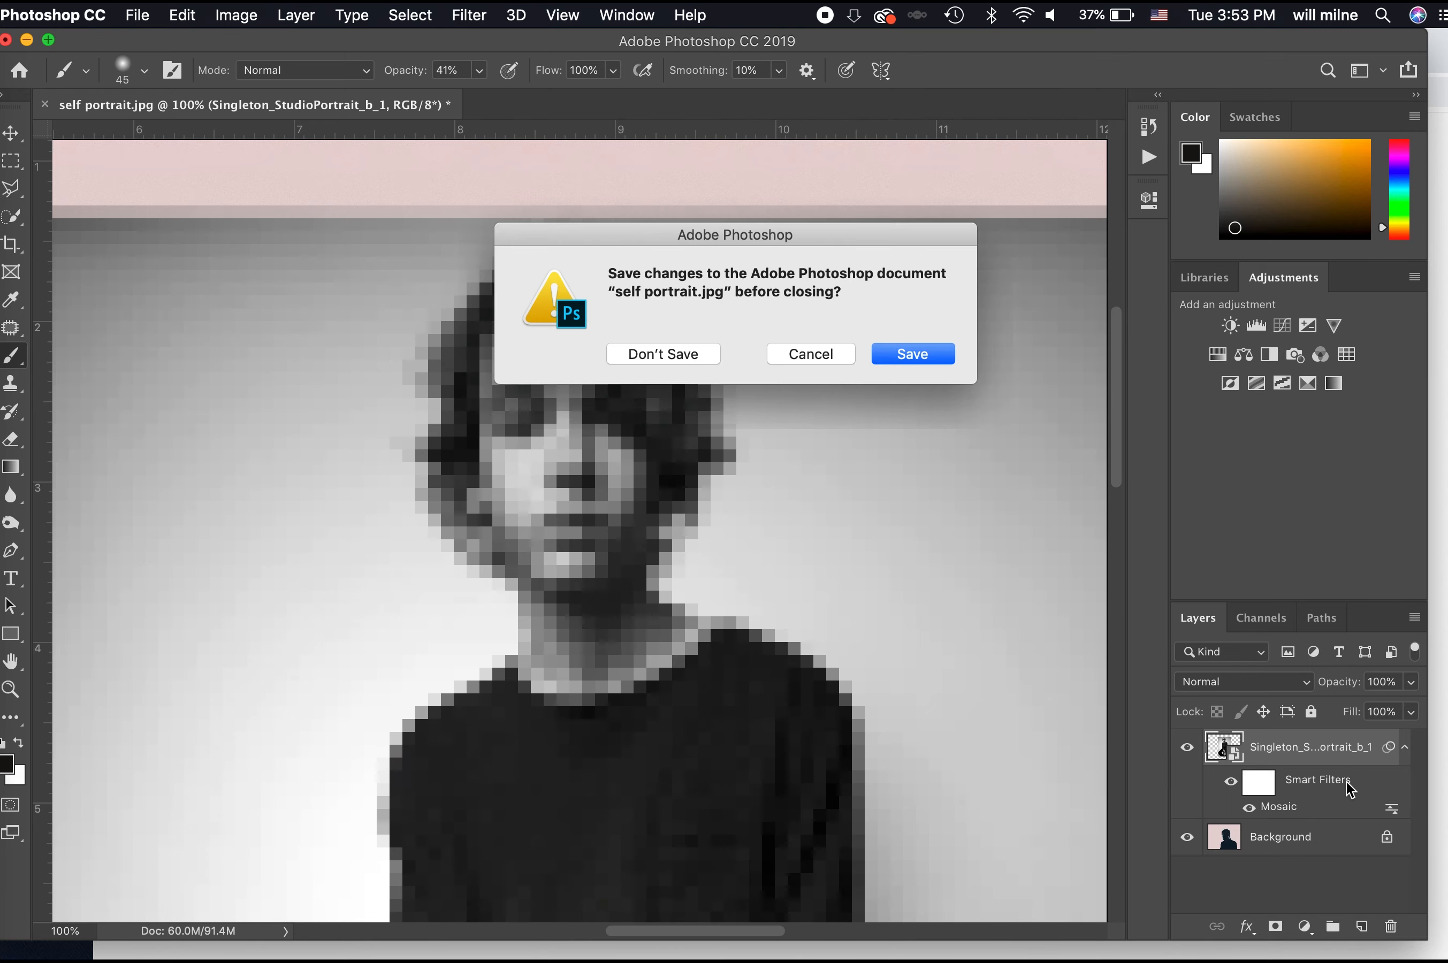
pyautogui.press('super+d')
pyautogui.click(137, 15)
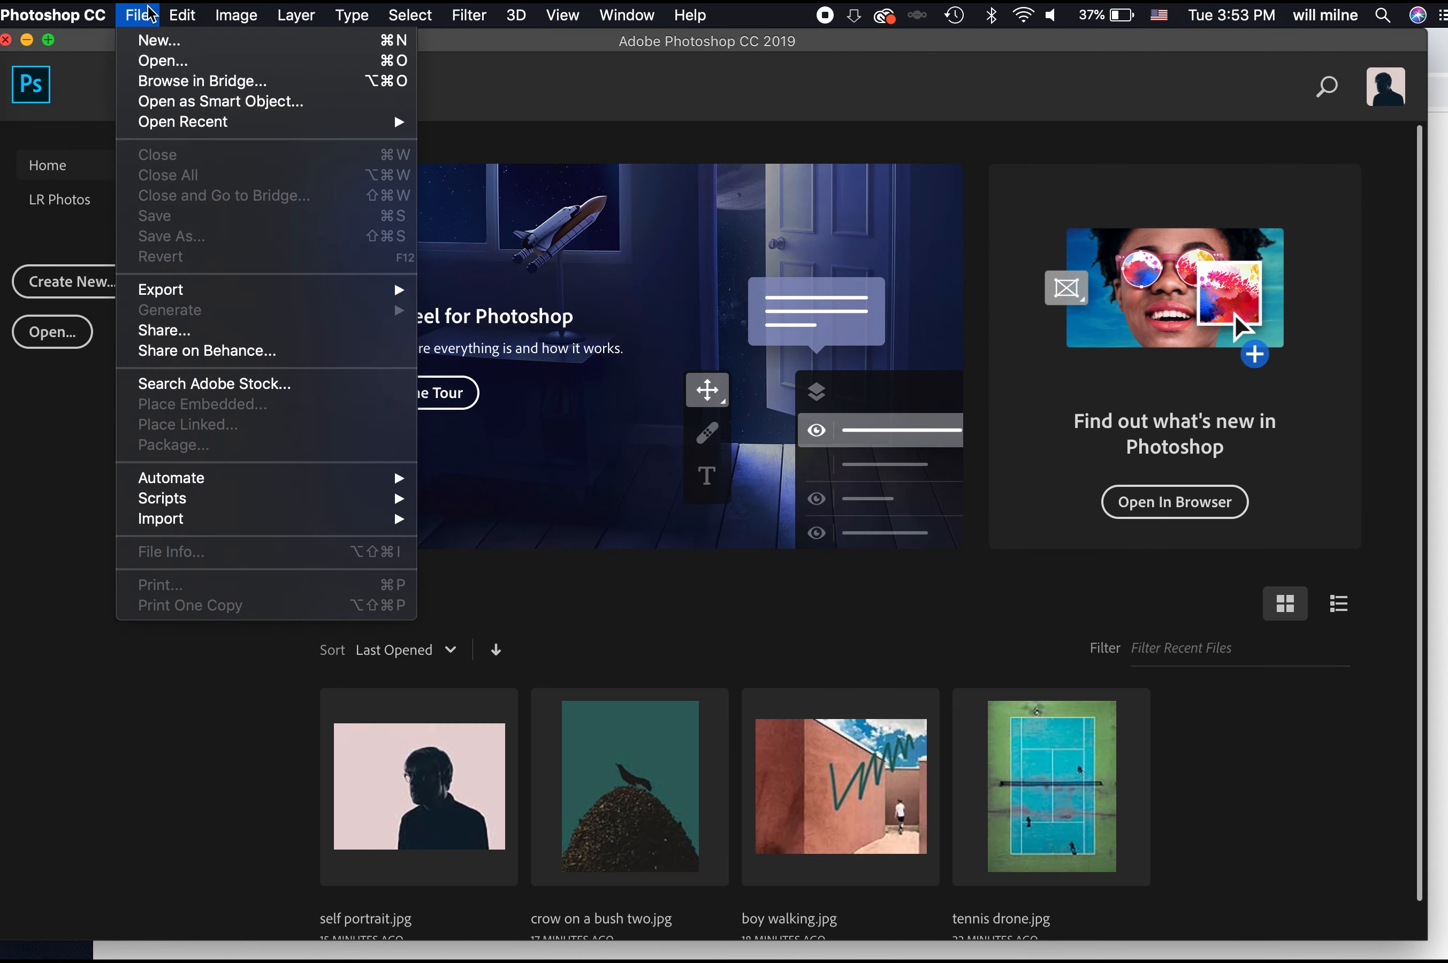
pyautogui.click(185, 58)
pyautogui.click(150, 15)
pyautogui.click(164, 64)
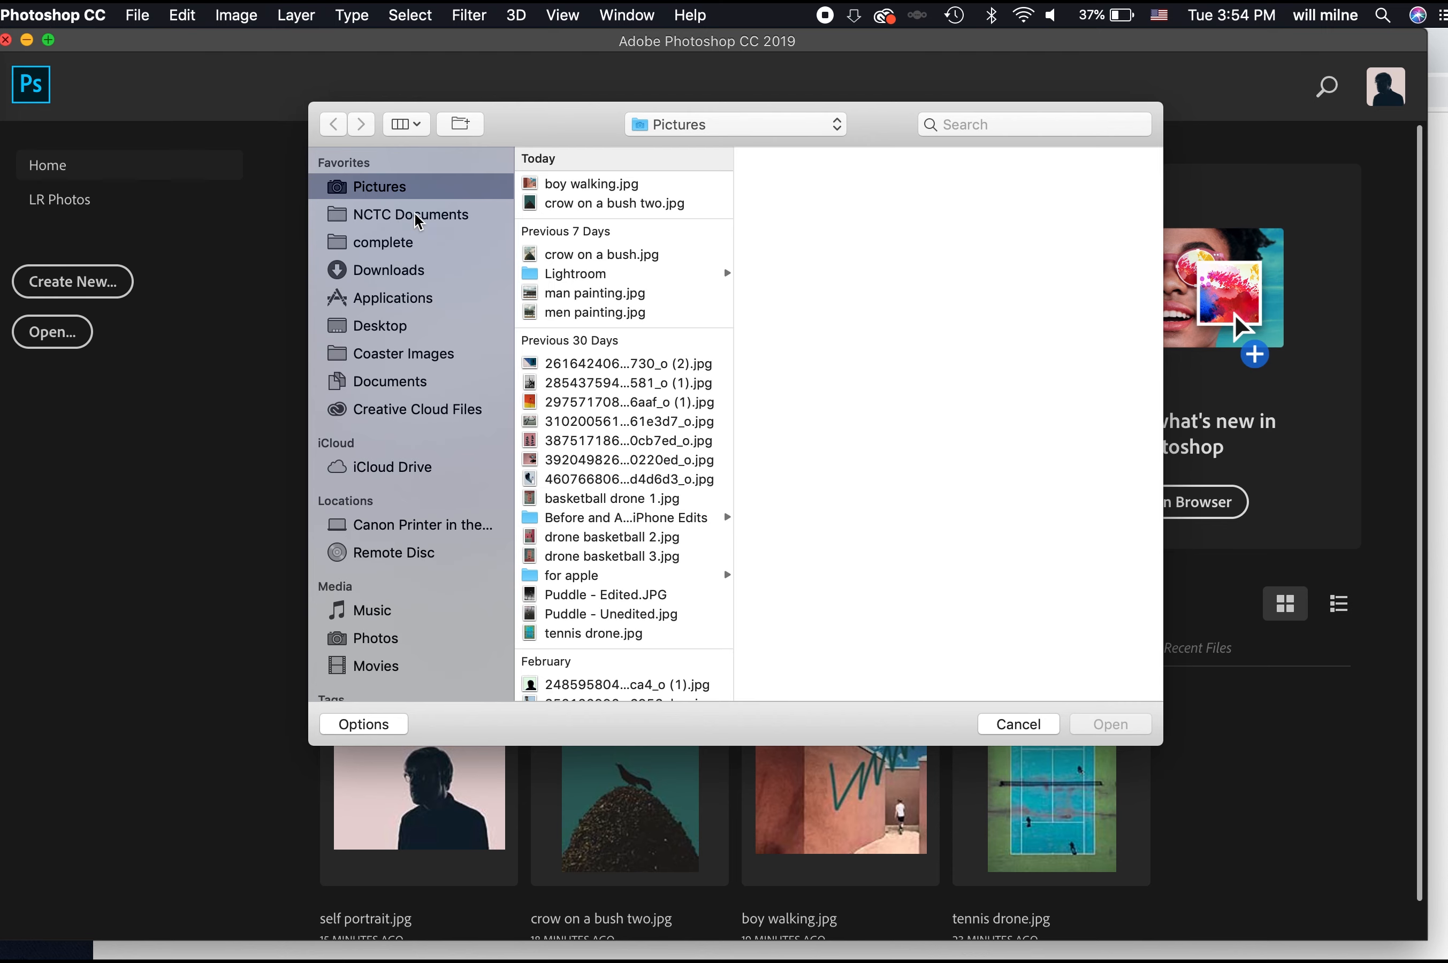
pyautogui.click(418, 219)
pyautogui.click(626, 190)
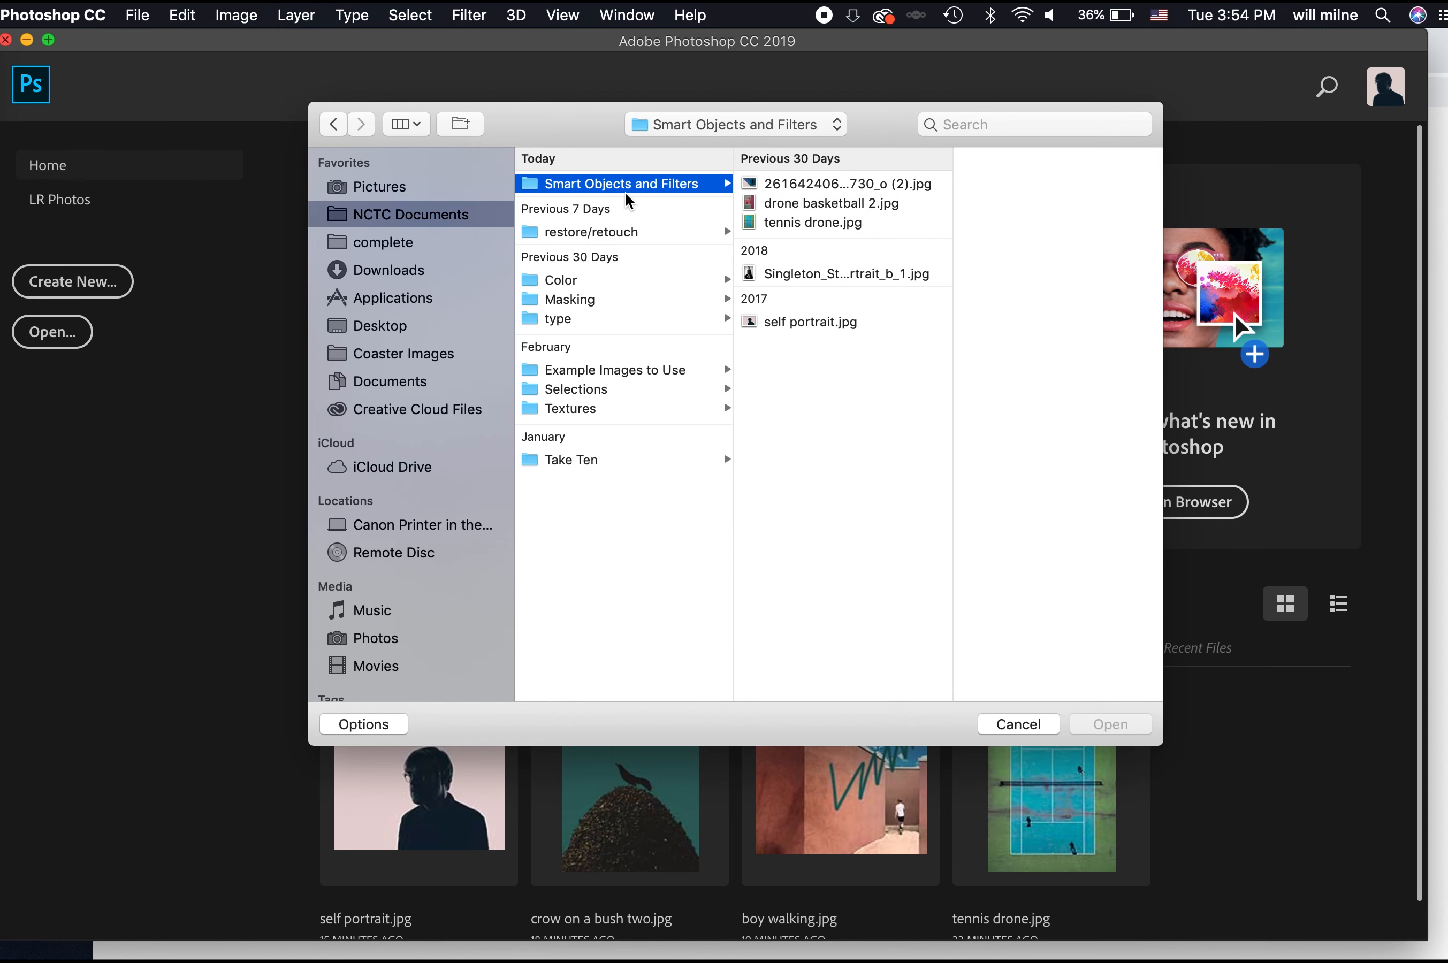
pyautogui.click(789, 280)
pyautogui.doubleClick(786, 273)
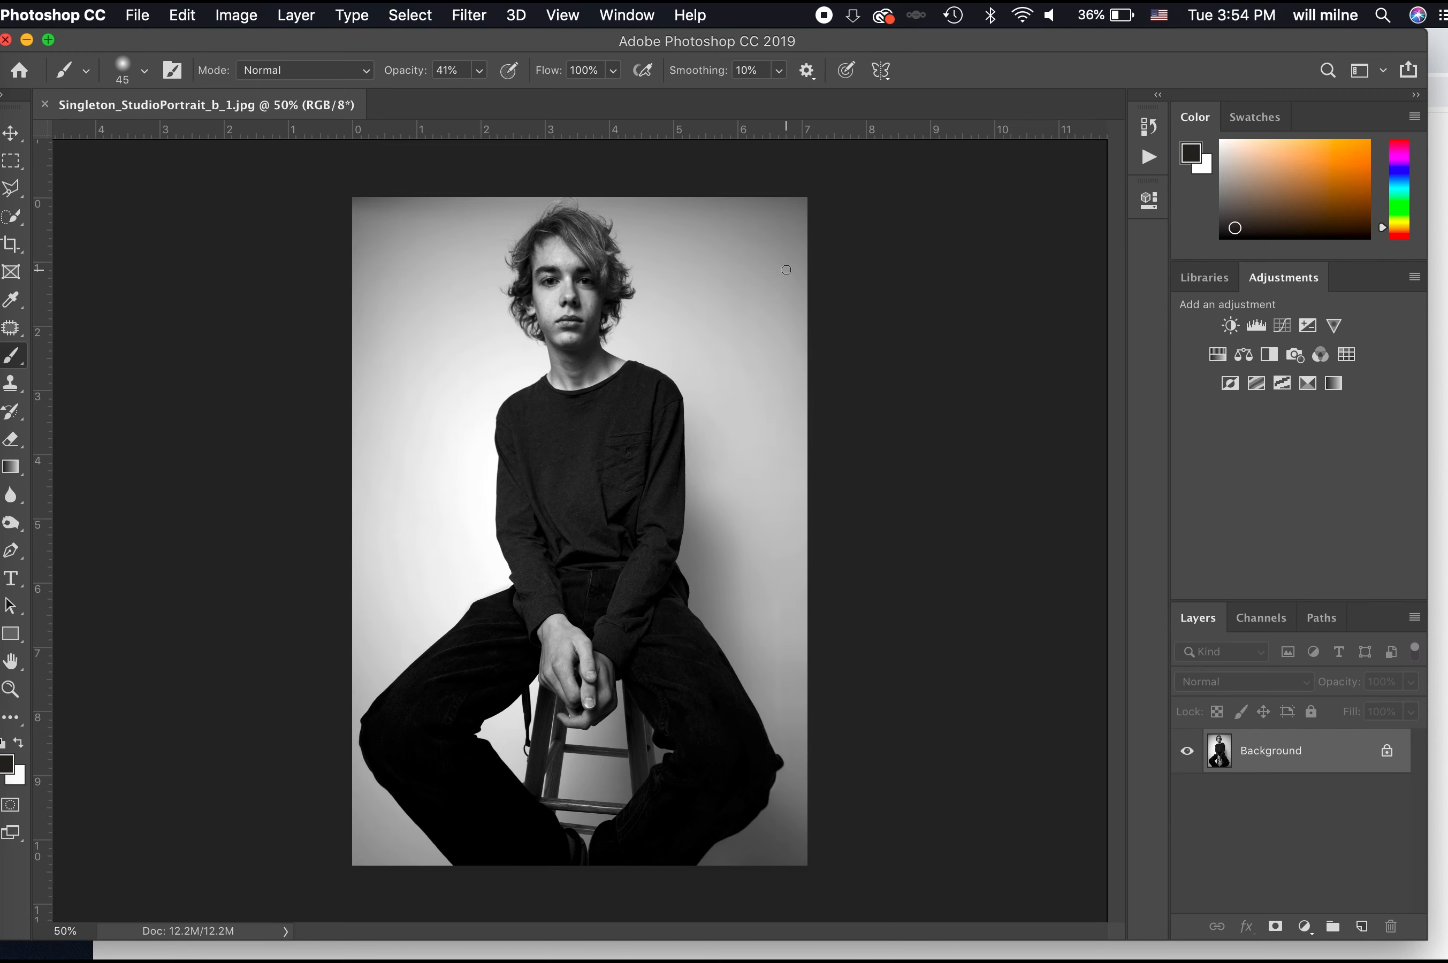
# - Duplicate the portrait's background layer and convert the copy to a smart object
pyautogui.press('super+j')
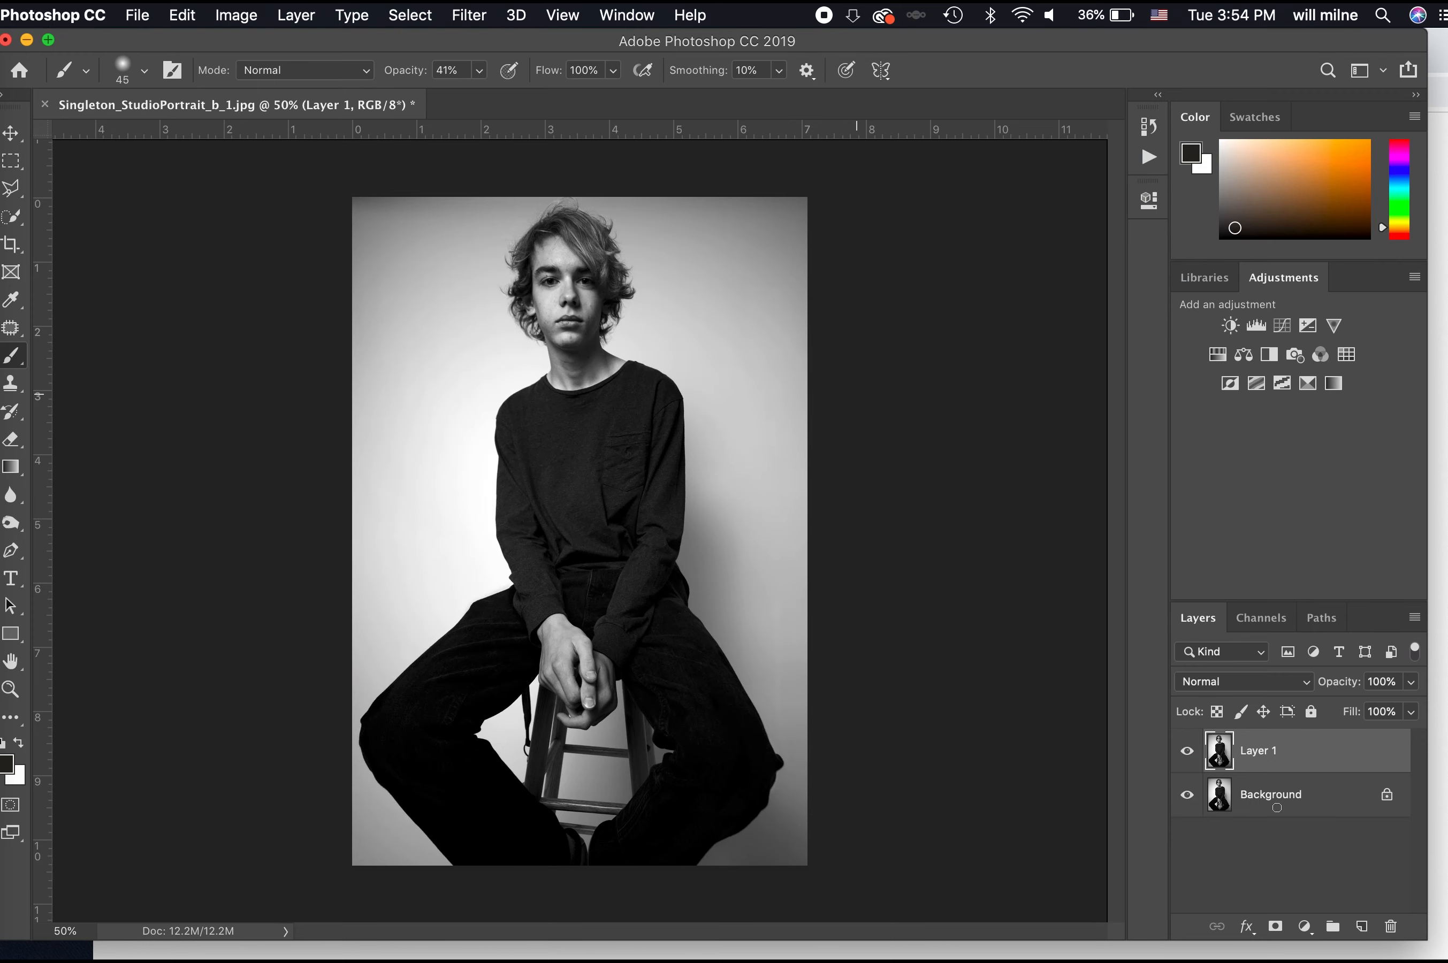
pyautogui.rightClick(1307, 773)
pyautogui.click(1109, 322)
# - Apply the Mosaic filter to the smart object with a cell size of 24 square
pyautogui.click(469, 15)
pyautogui.moveTo(614, 355)
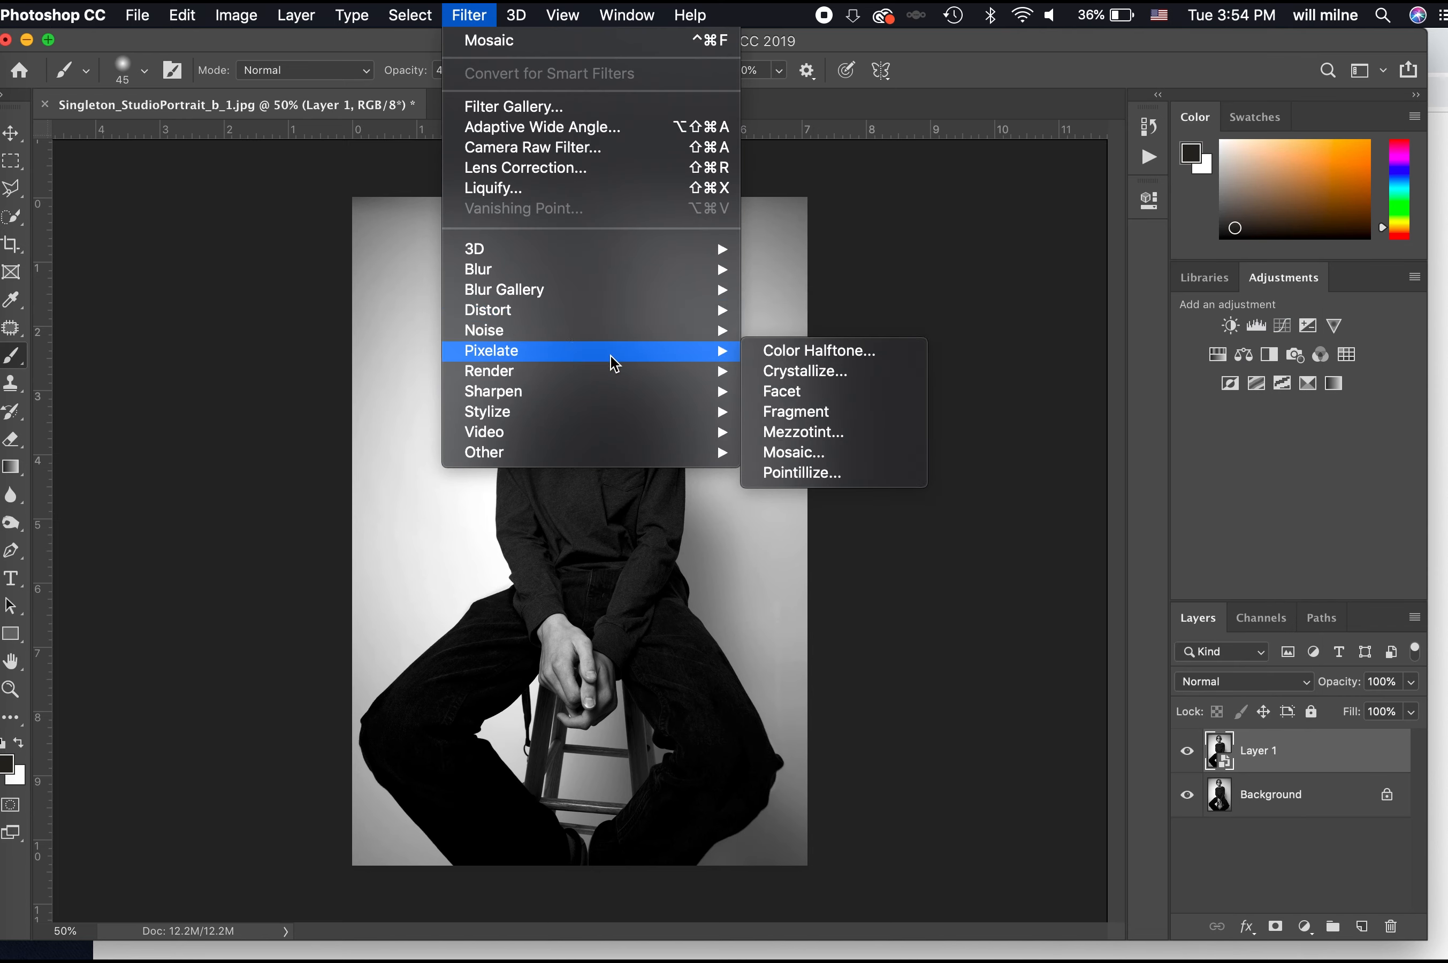
pyautogui.click(807, 454)
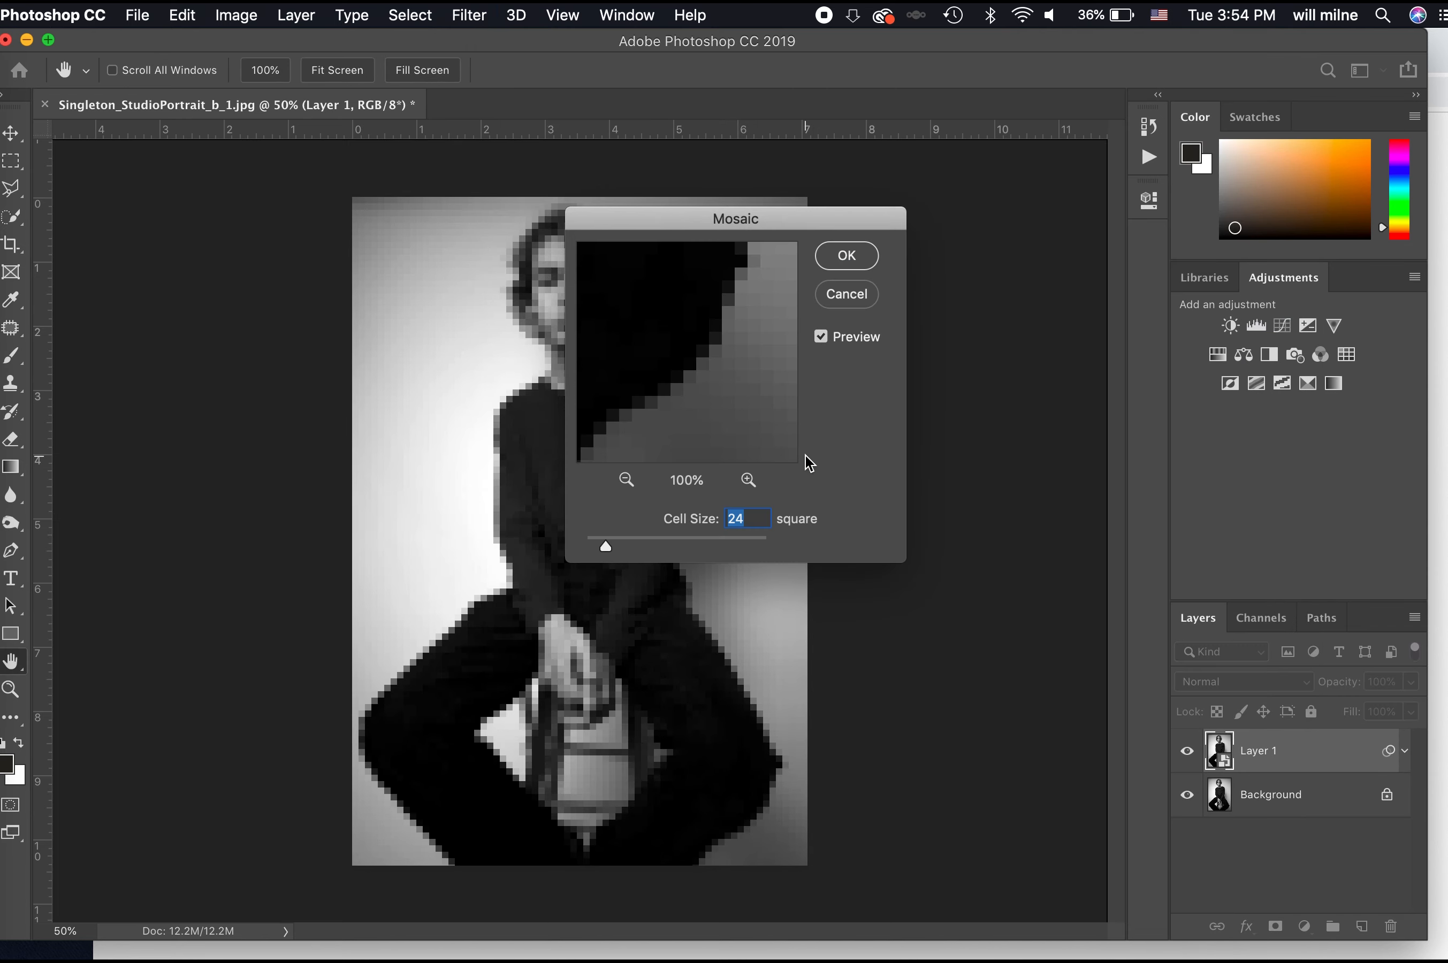
pyautogui.press('Return')
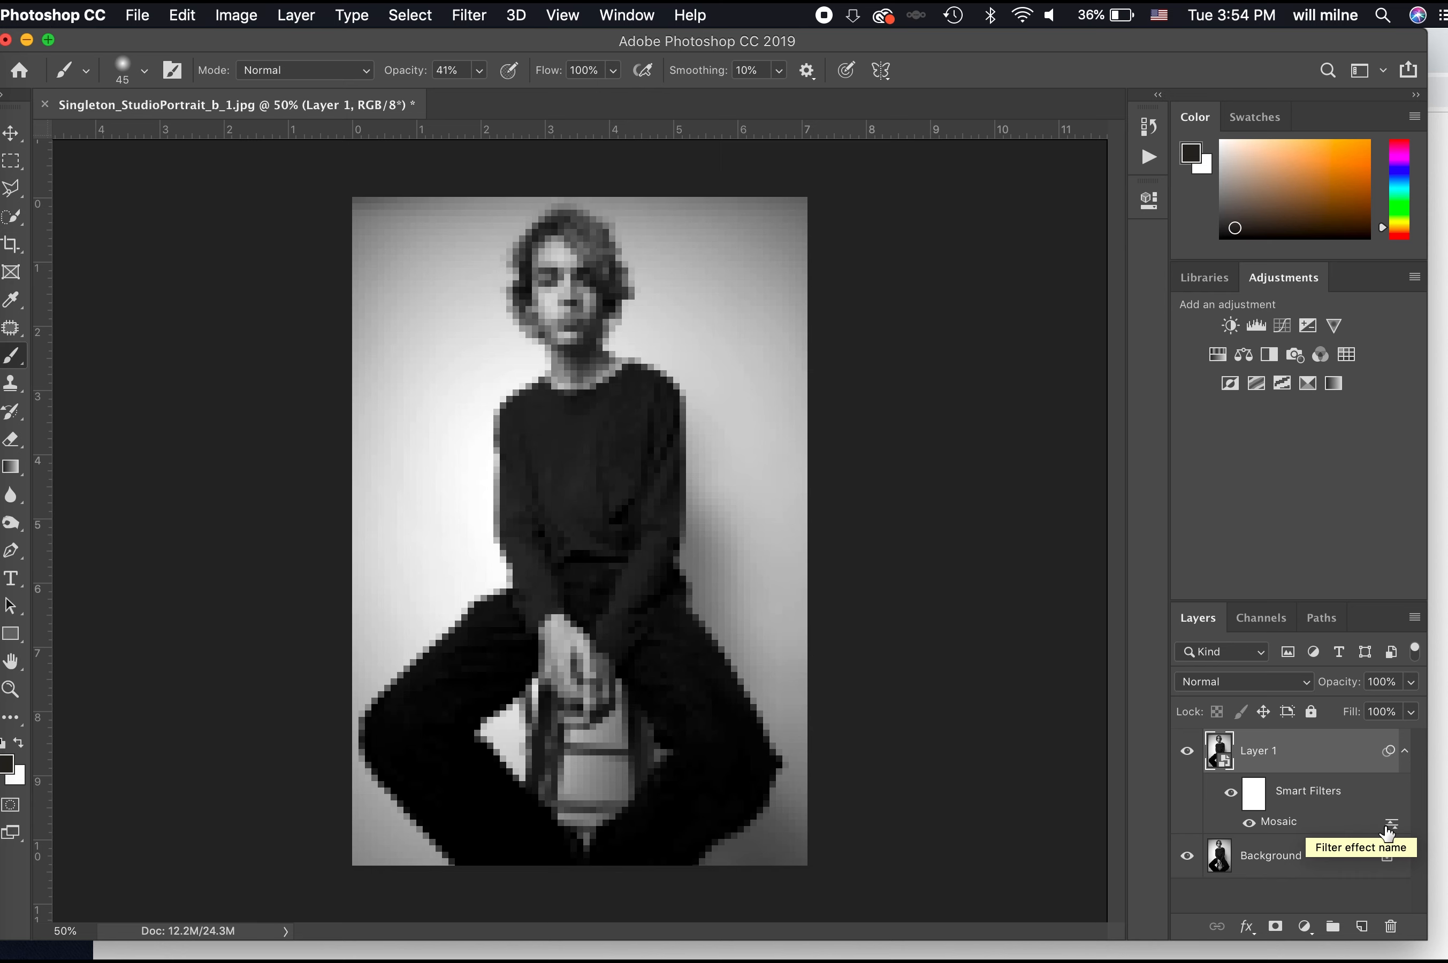
# - Edit the Mosaic smart filter and set its cell size to 42 square
pyautogui.doubleClick(1351, 827)
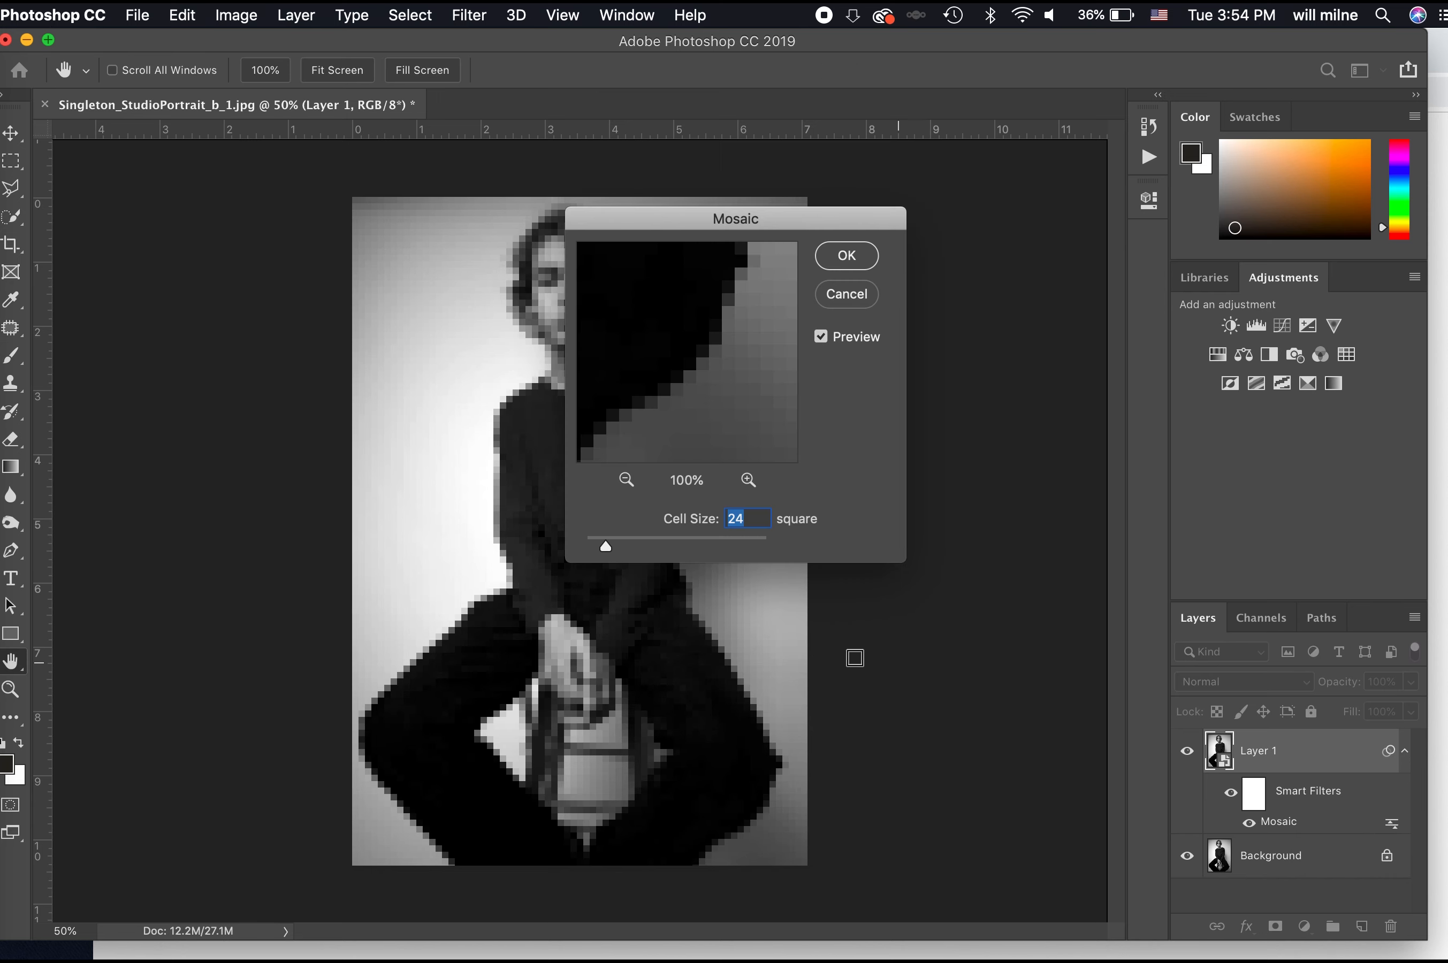
pyautogui.moveTo(605, 546); pyautogui.dragTo(626, 546)
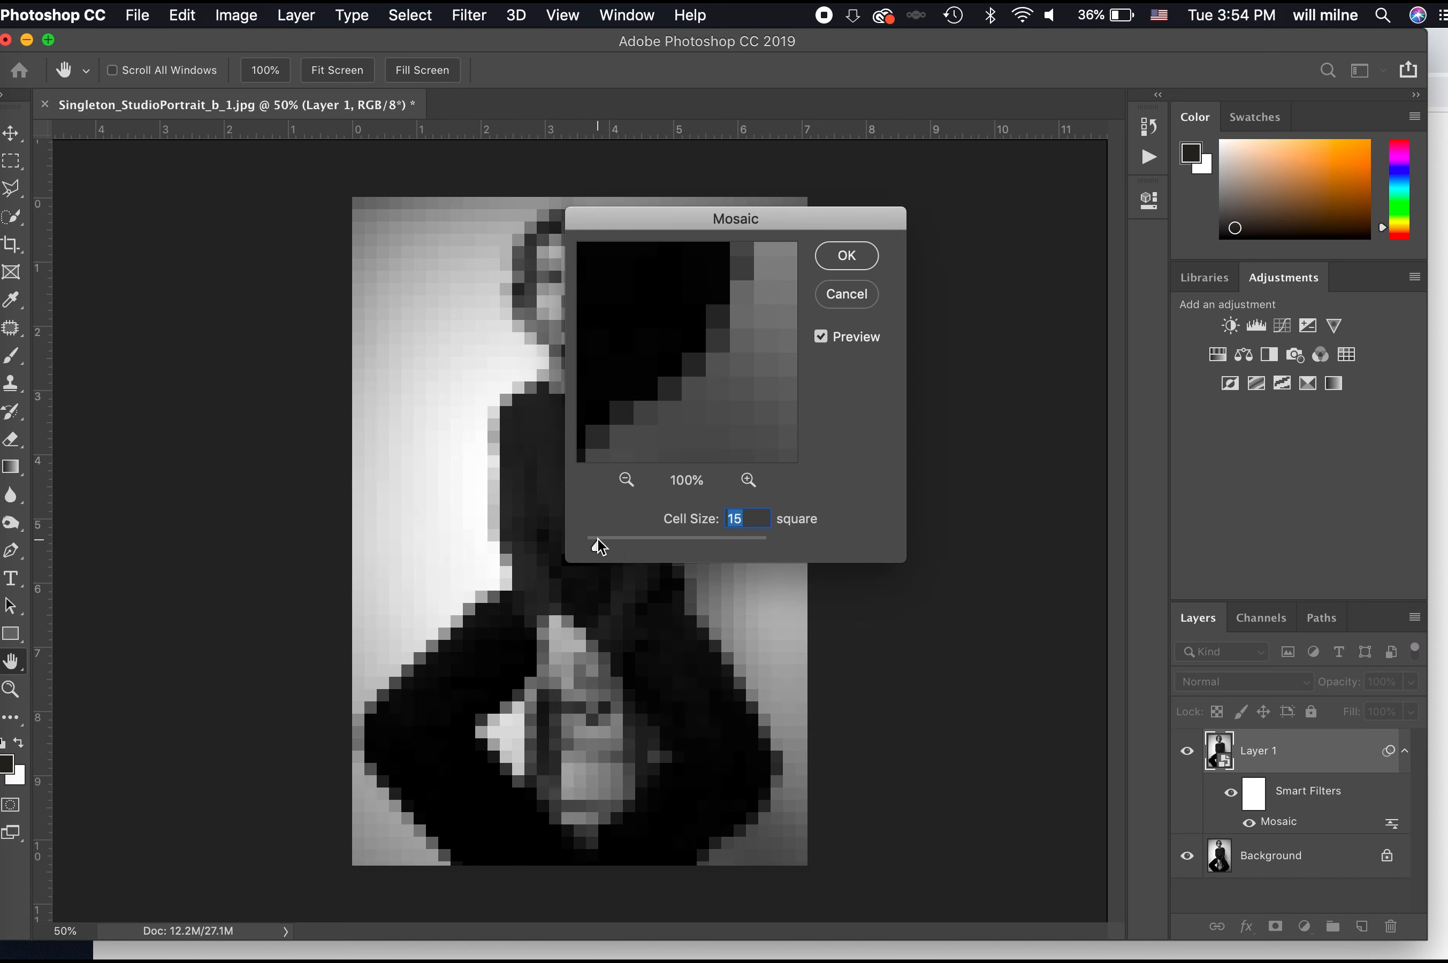
pyautogui.moveTo(598, 539); pyautogui.dragTo(626, 545)
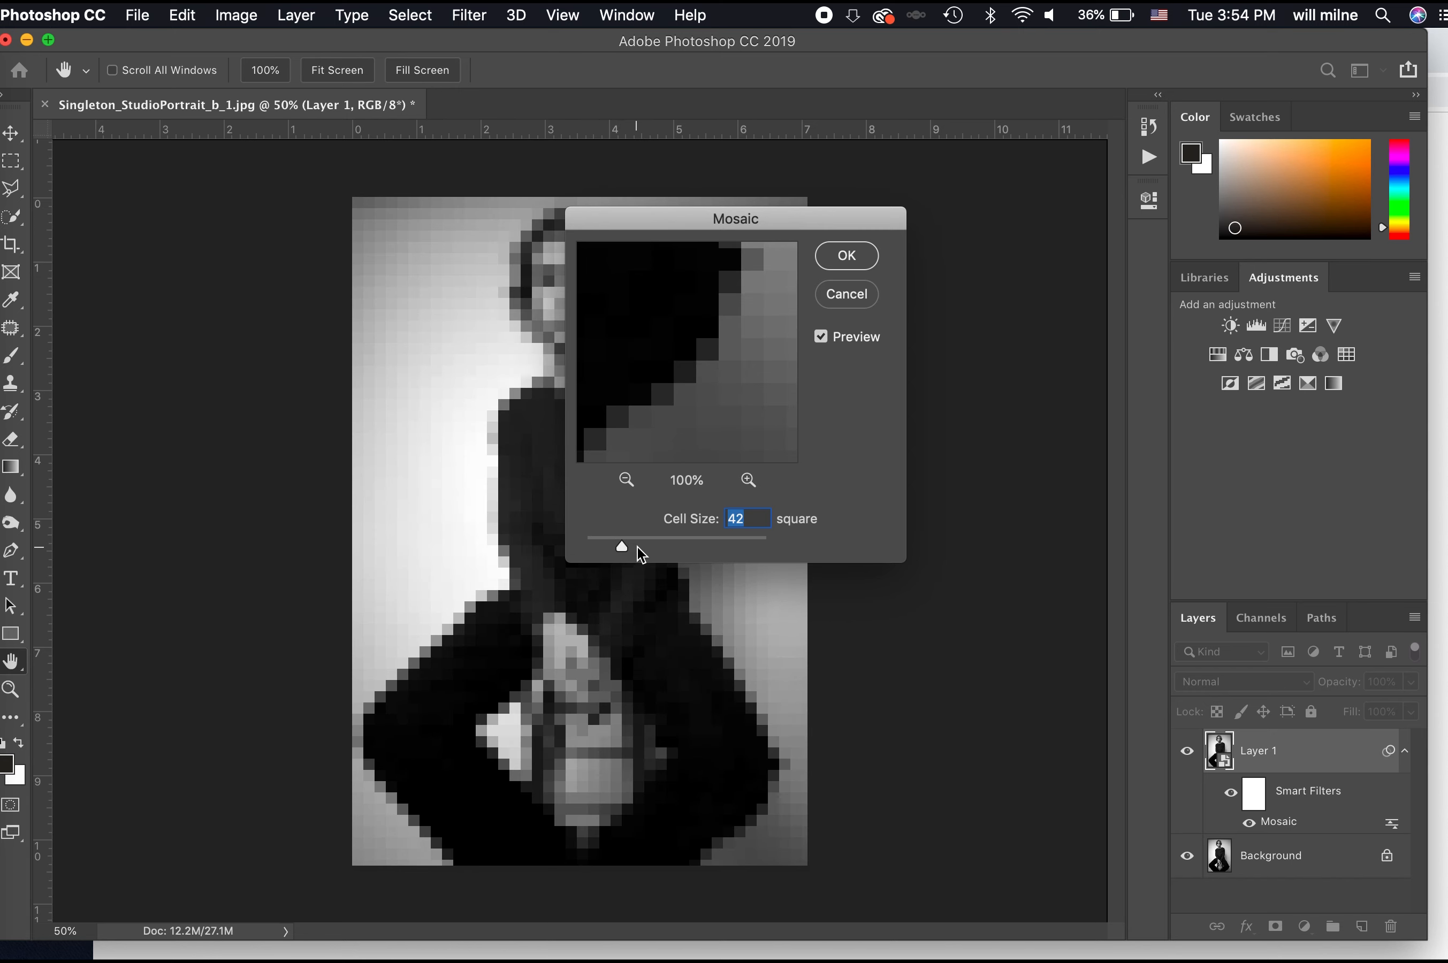
pyautogui.click(846, 254)
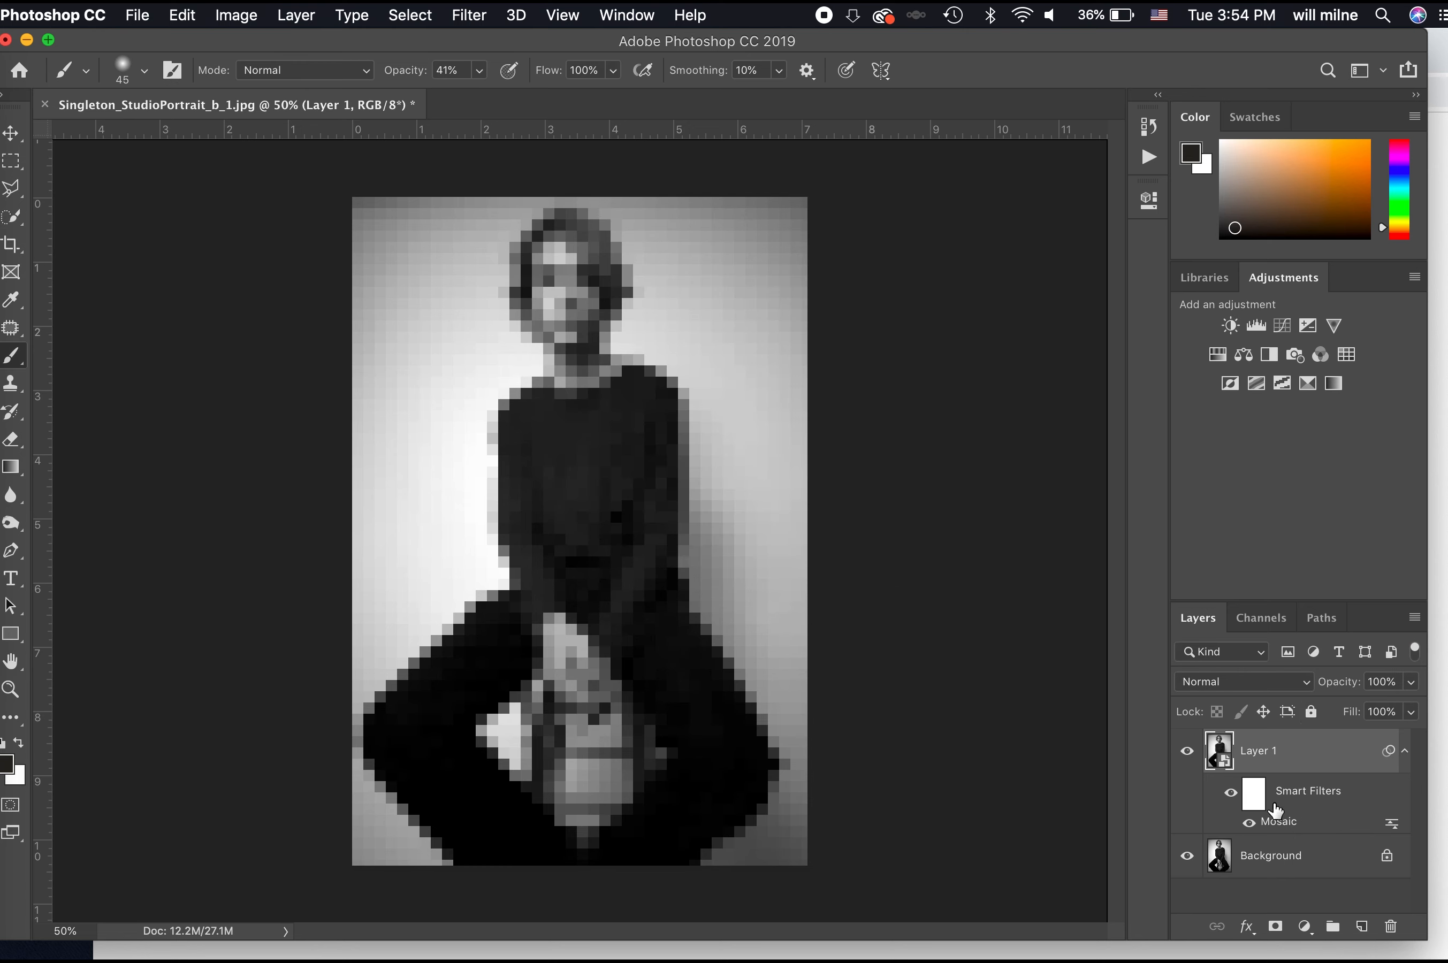
# - Paint black on the Mosaic filter mask with a size 500 brush, raising its opacity to 100%, to clear the body and background
pyautogui.click(1254, 801)
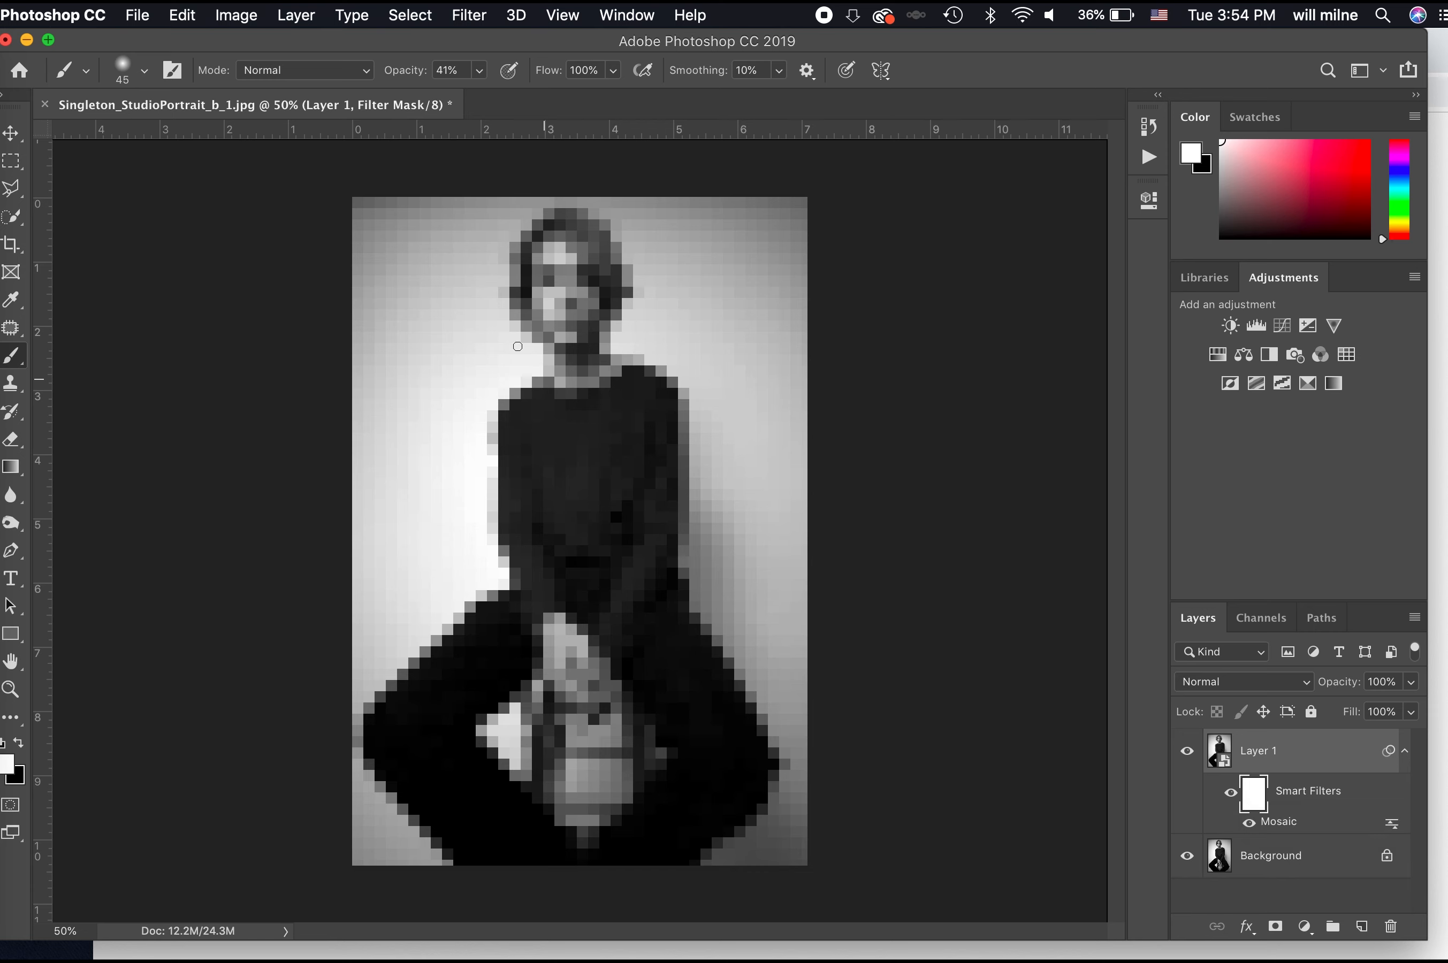
pyautogui.press(']')
pyautogui.press('x')
pyautogui.press(']')
pyautogui.press(']')
pyautogui.press(']')
pyautogui.press(']')
pyautogui.press(']')
pyautogui.press(']')
pyautogui.press(']')
pyautogui.press(']')
pyautogui.press(']')
pyautogui.press(']')
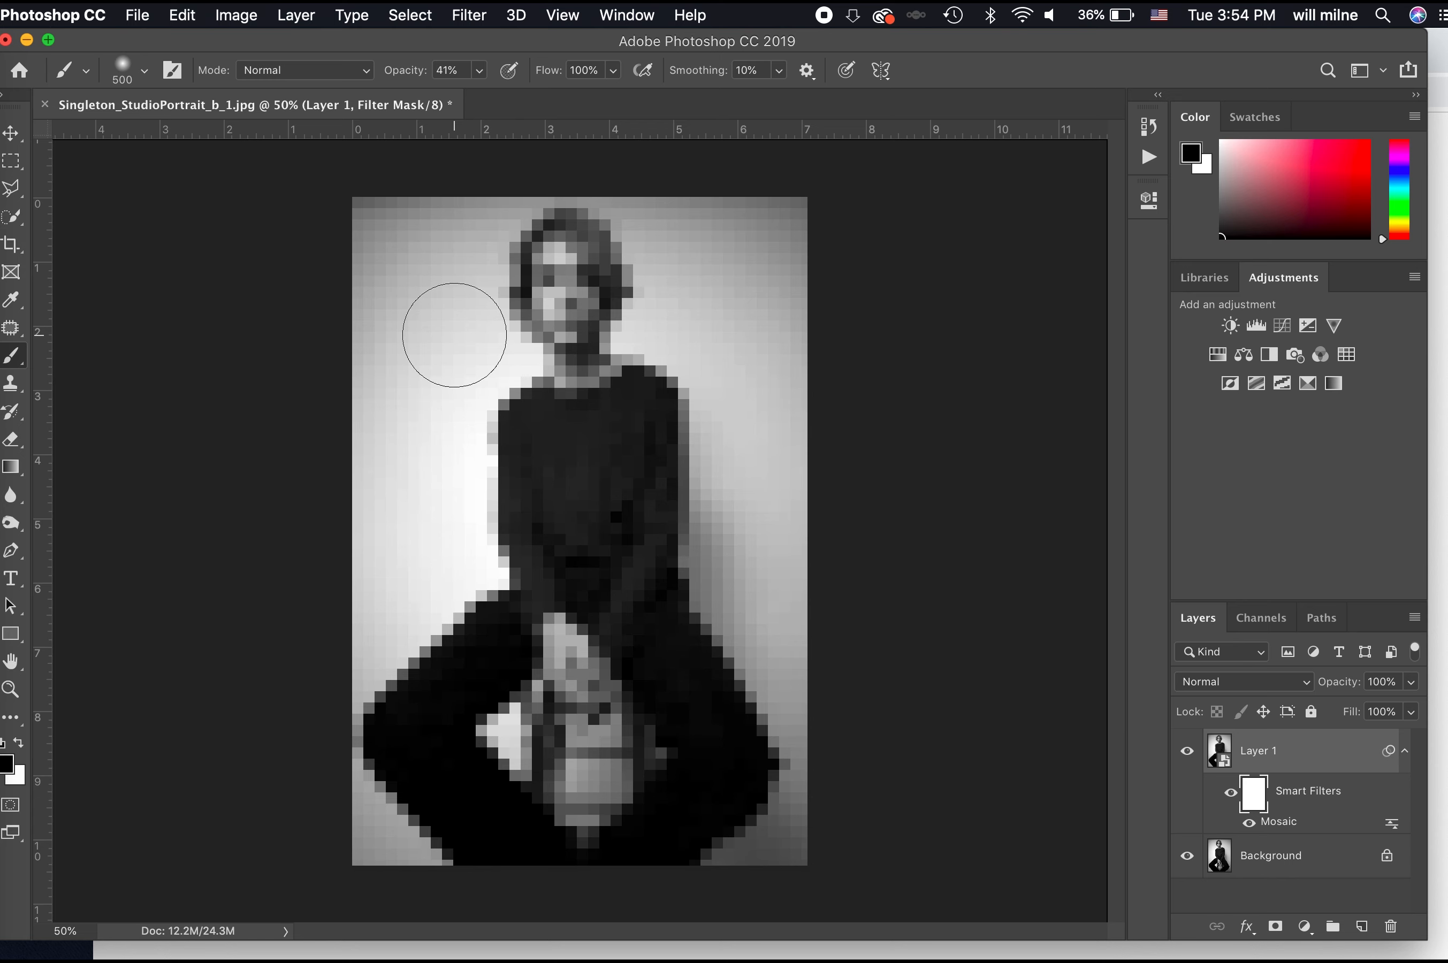
pyautogui.moveTo(453, 436); pyautogui.dragTo(717, 453)
pyautogui.moveTo(479, 70)
pyautogui.mouseDown()
pyautogui.moveTo(502, 103)
pyautogui.moveTo(545, 98)
pyautogui.mouseUp()
pyautogui.moveTo(533, 478)
pyautogui.mouseDown()
pyautogui.moveTo(679, 421)
pyautogui.moveTo(534, 517)
pyautogui.moveTo(576, 590)
pyautogui.moveTo(542, 686)
pyautogui.moveTo(689, 824)
pyautogui.moveTo(776, 834)
pyautogui.moveTo(653, 770)
pyautogui.moveTo(405, 791)
pyautogui.moveTo(365, 735)
pyautogui.mouseUp()
pyautogui.moveTo(402, 317); pyautogui.dragTo(395, 202)
pyautogui.moveTo(725, 110)
pyautogui.mouseDown()
pyautogui.moveTo(758, 259)
pyautogui.moveTo(723, 87)
pyautogui.moveTo(728, 102)
pyautogui.mouseUp()
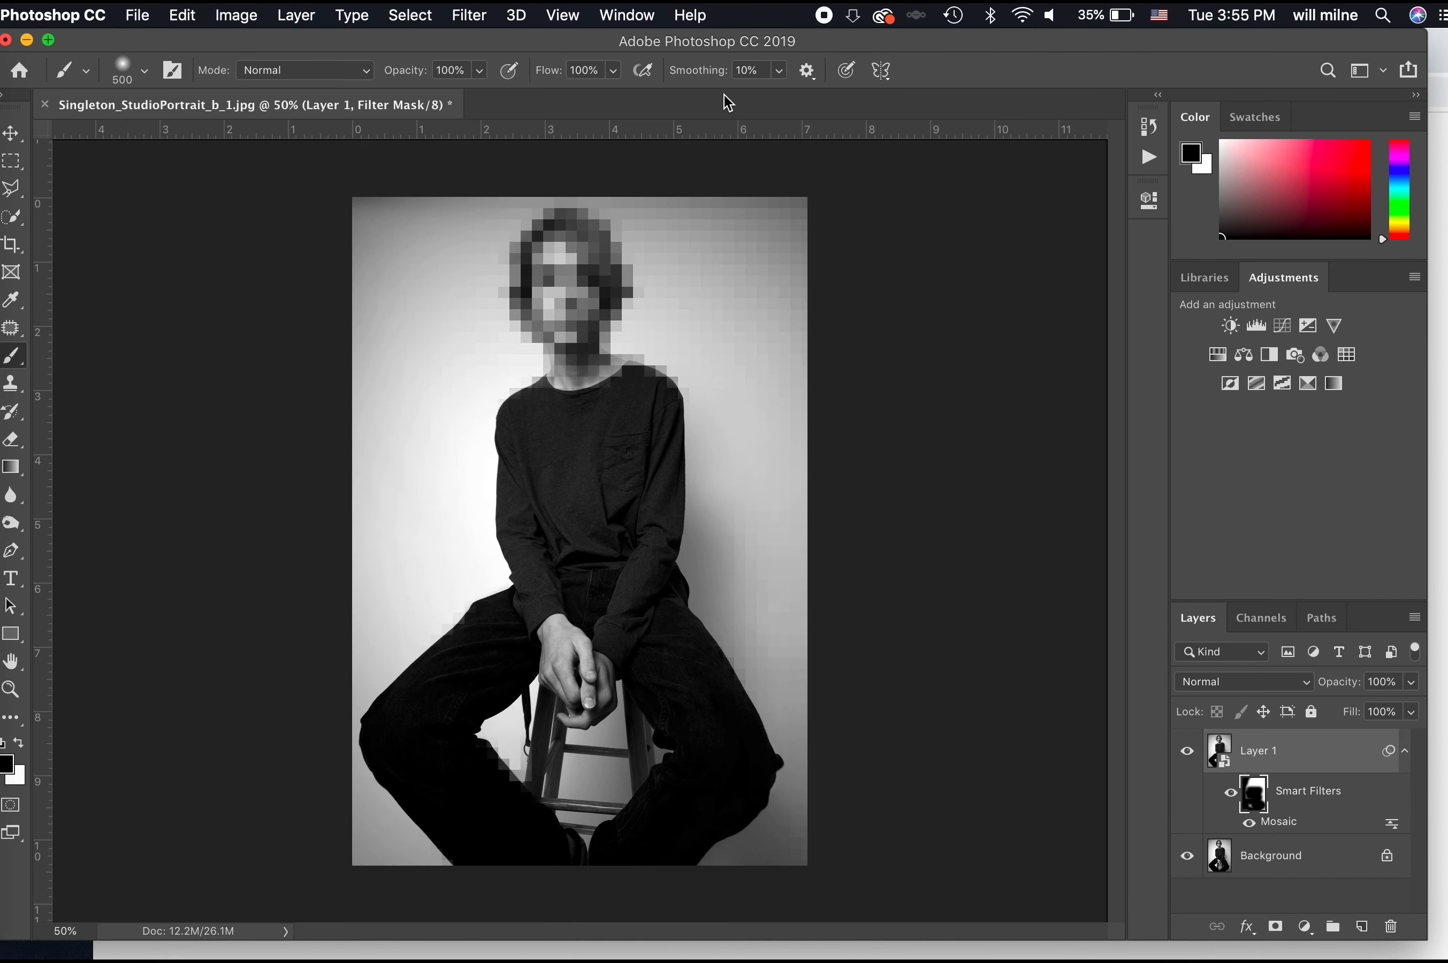
# - Paint black over the head on the filter mask, and restore the mosaic there and on one knee with white
pyautogui.moveTo(648, 202)
pyautogui.mouseDown()
pyautogui.moveTo(701, 258)
pyautogui.moveTo(676, 363)
pyautogui.moveTo(776, 247)
pyautogui.moveTo(805, 446)
pyautogui.moveTo(766, 172)
pyautogui.moveTo(763, 648)
pyautogui.moveTo(563, 378)
pyautogui.moveTo(585, 365)
pyautogui.moveTo(525, 339)
pyautogui.mouseUp()
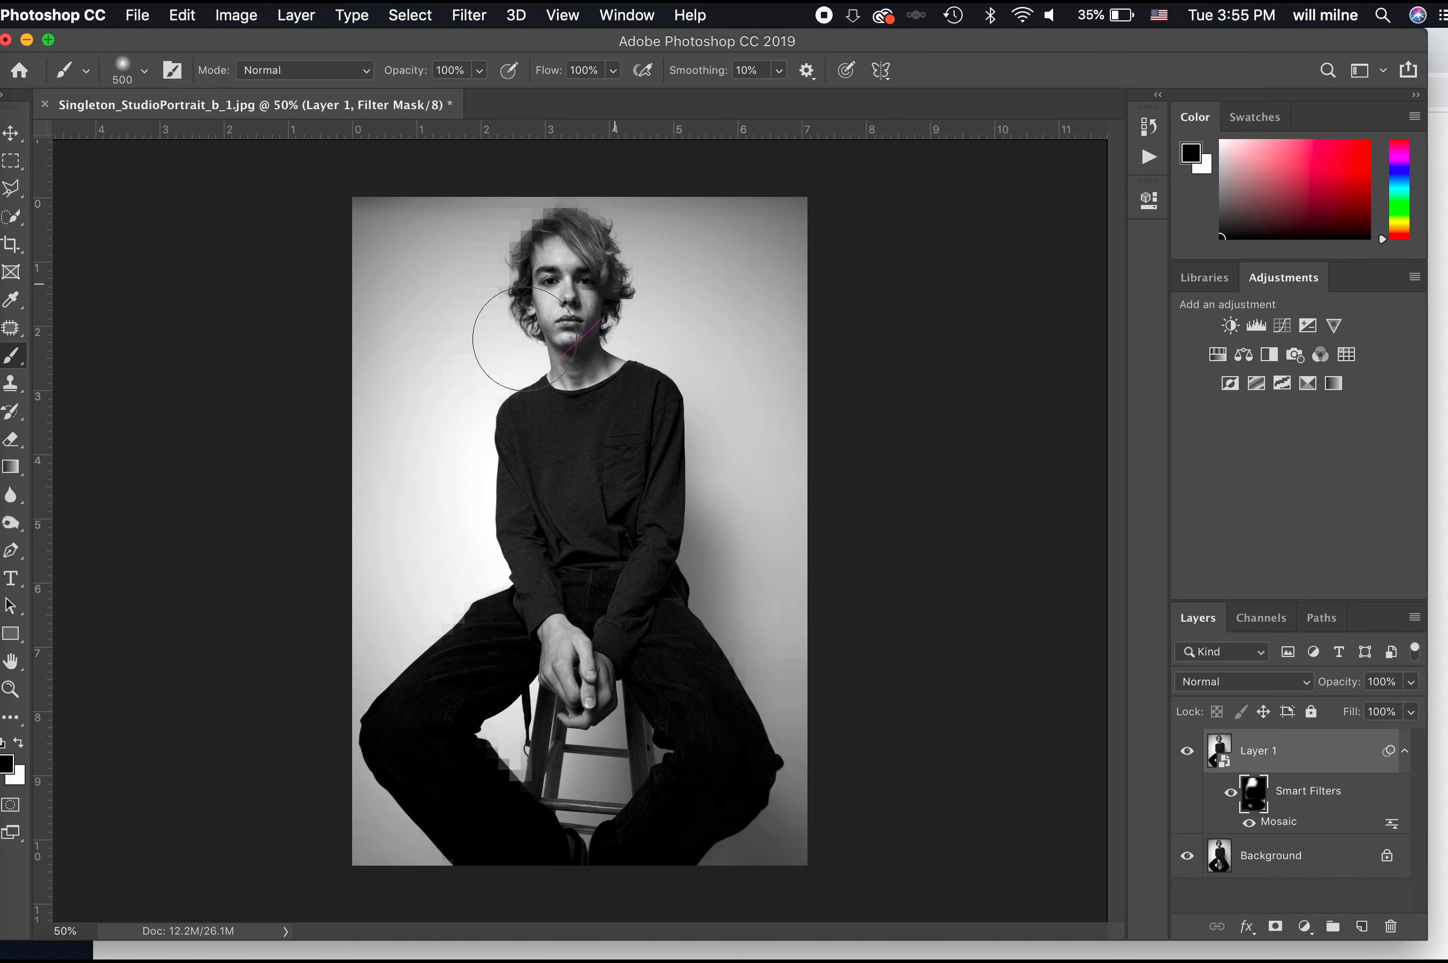
pyautogui.press('x')
pyautogui.moveTo(564, 212)
pyautogui.mouseDown()
pyautogui.moveTo(554, 293)
pyautogui.moveTo(562, 249)
pyautogui.moveTo(614, 274)
pyautogui.moveTo(599, 337)
pyautogui.mouseUp()
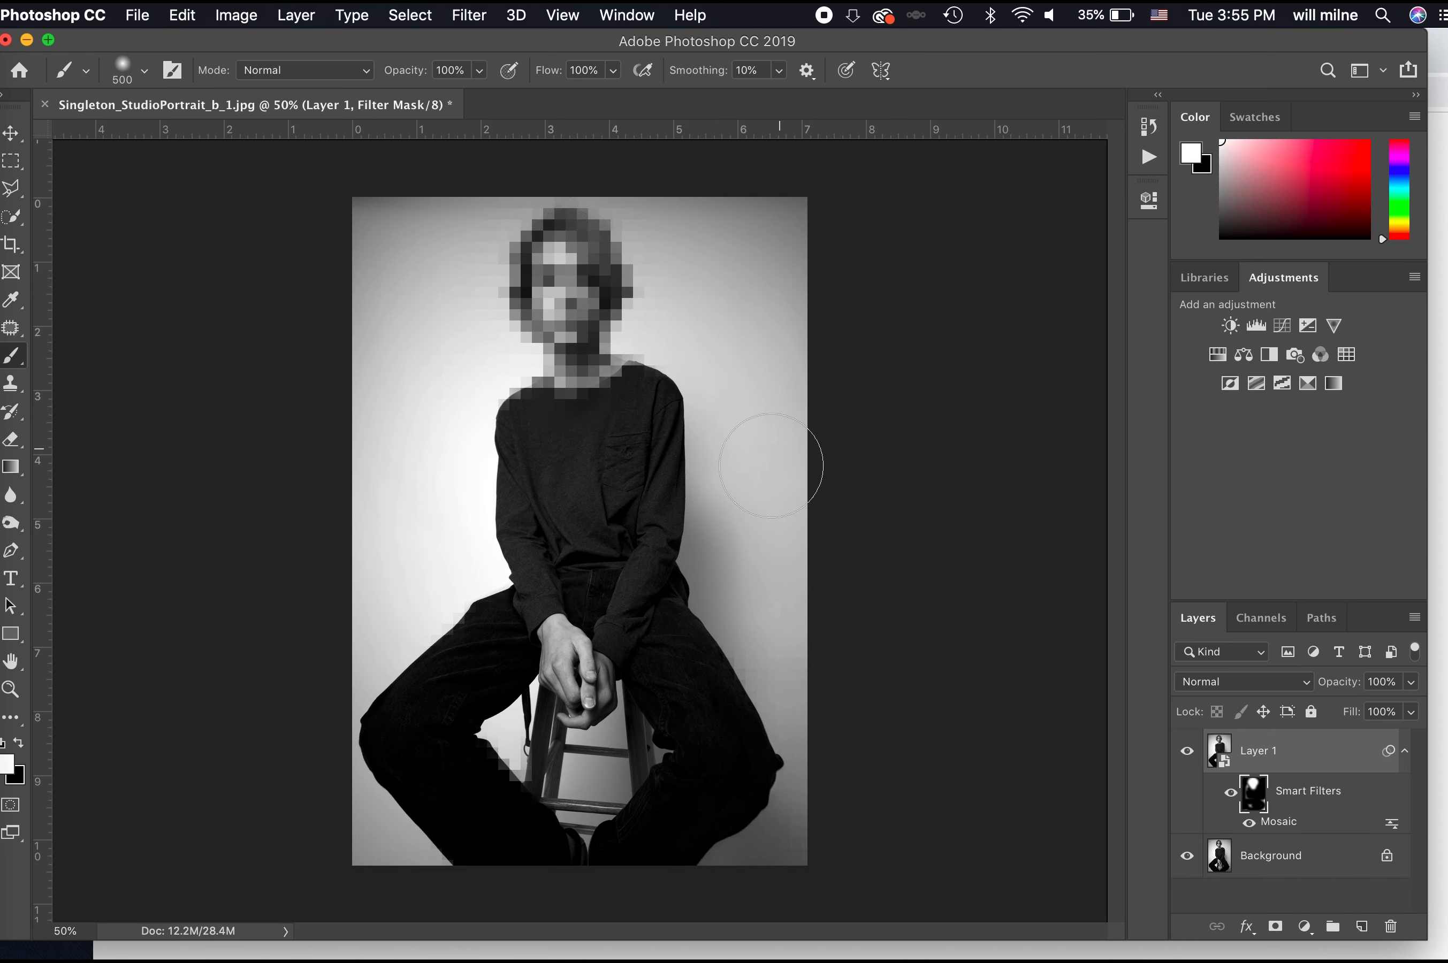
pyautogui.moveTo(702, 705)
pyautogui.mouseDown()
pyautogui.moveTo(711, 802)
pyautogui.moveTo(669, 866)
pyautogui.moveTo(753, 705)
pyautogui.mouseUp()
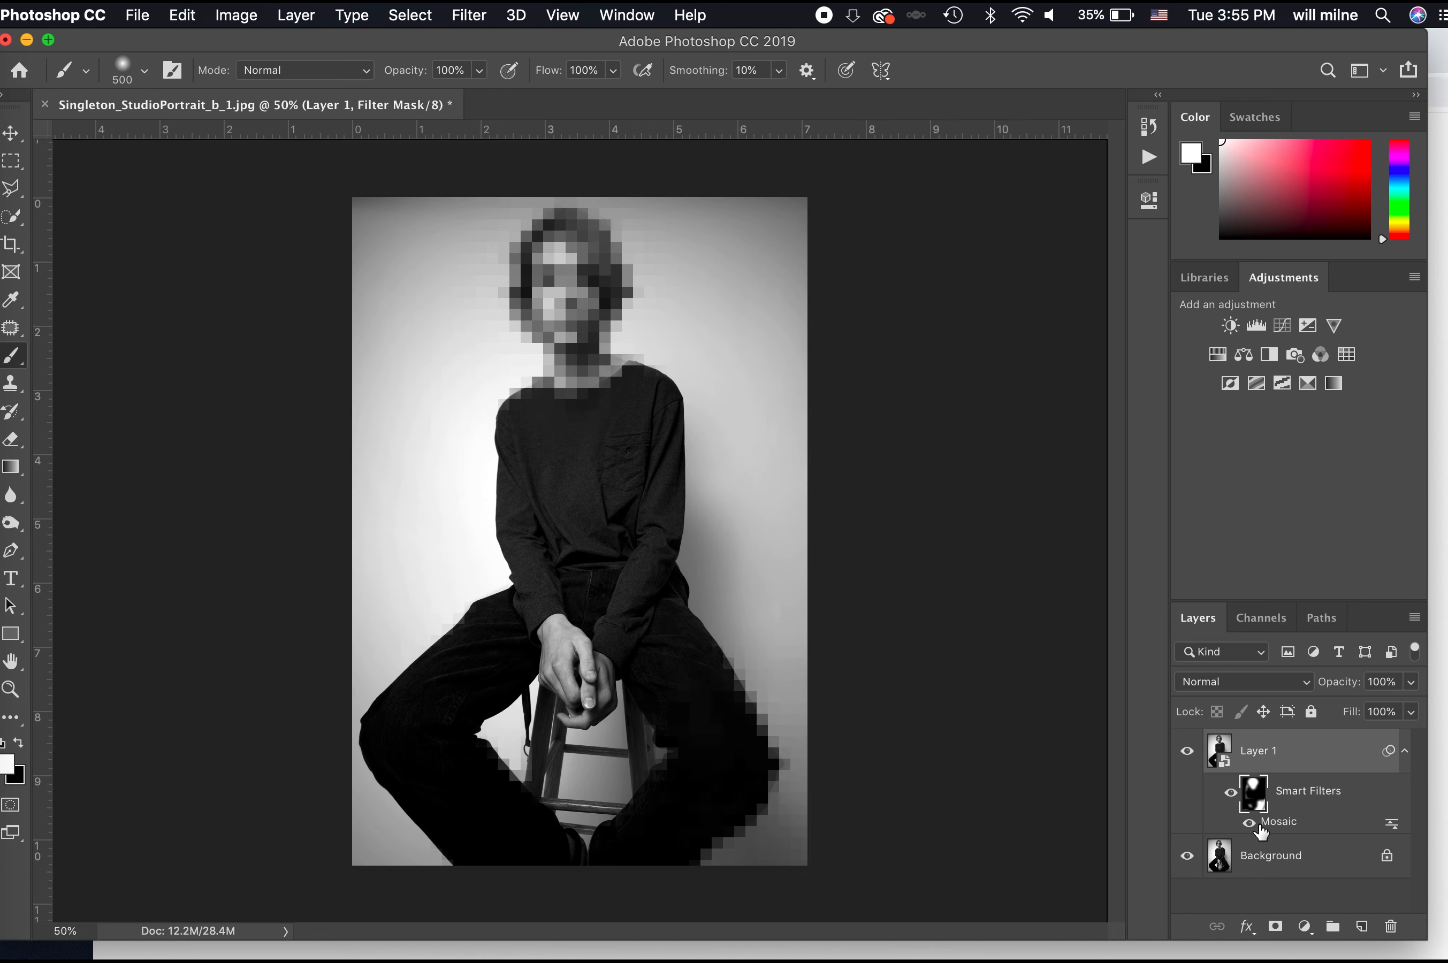
# - Turn off the Mosaic smart filter's visibility and fill its filter mask with white
pyautogui.doubleClick(1255, 830)
pyautogui.click(1257, 808)
pyautogui.press('x')
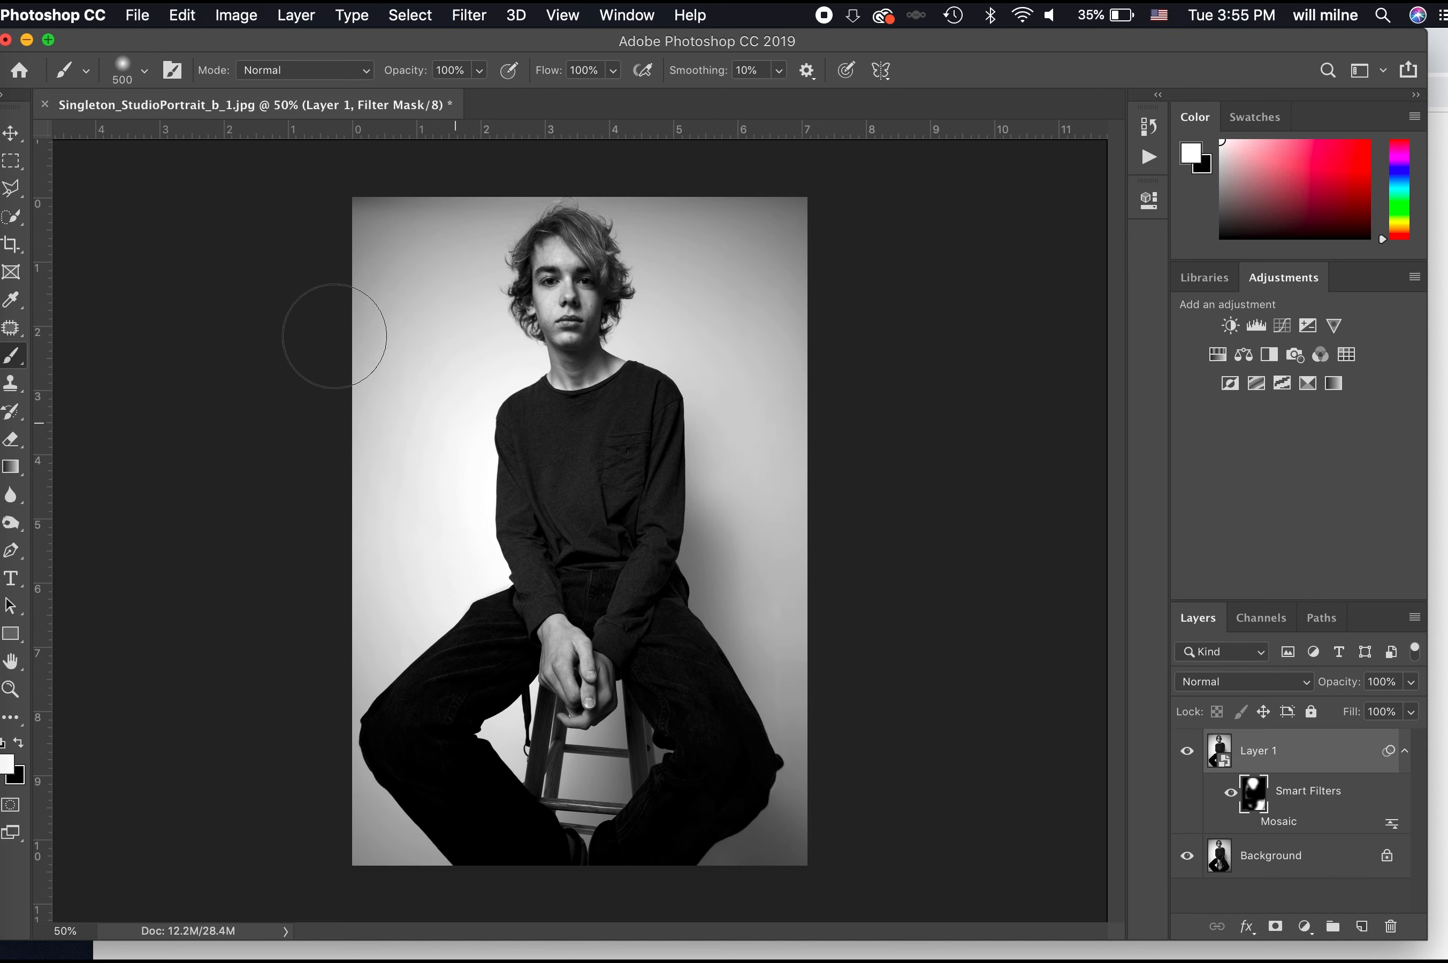
pyautogui.click(173, 25)
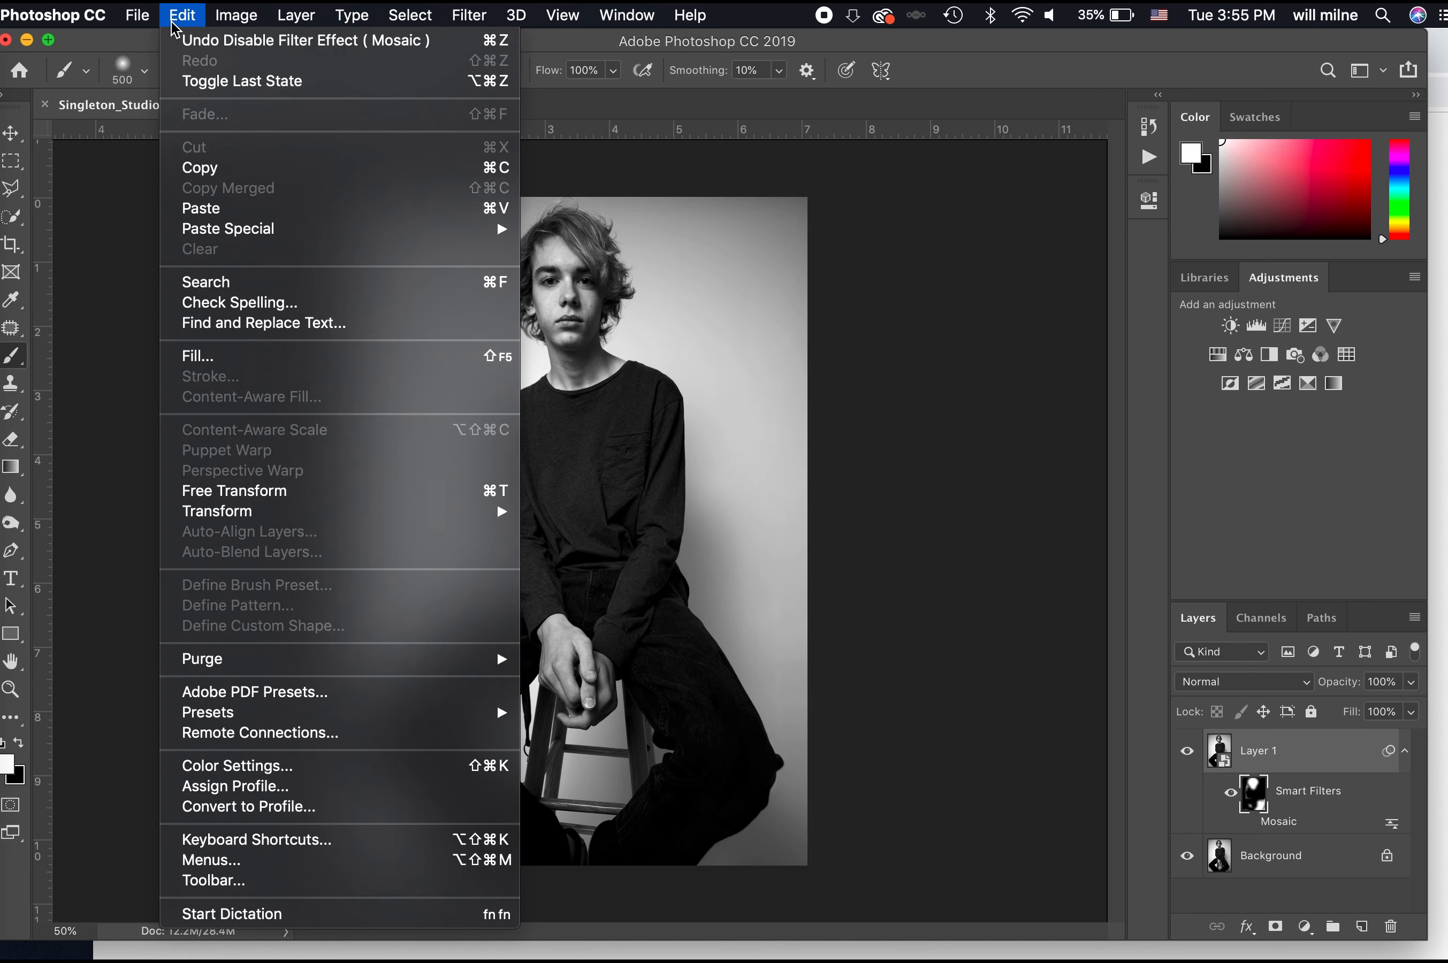
pyautogui.click(272, 356)
pyautogui.click(250, 542)
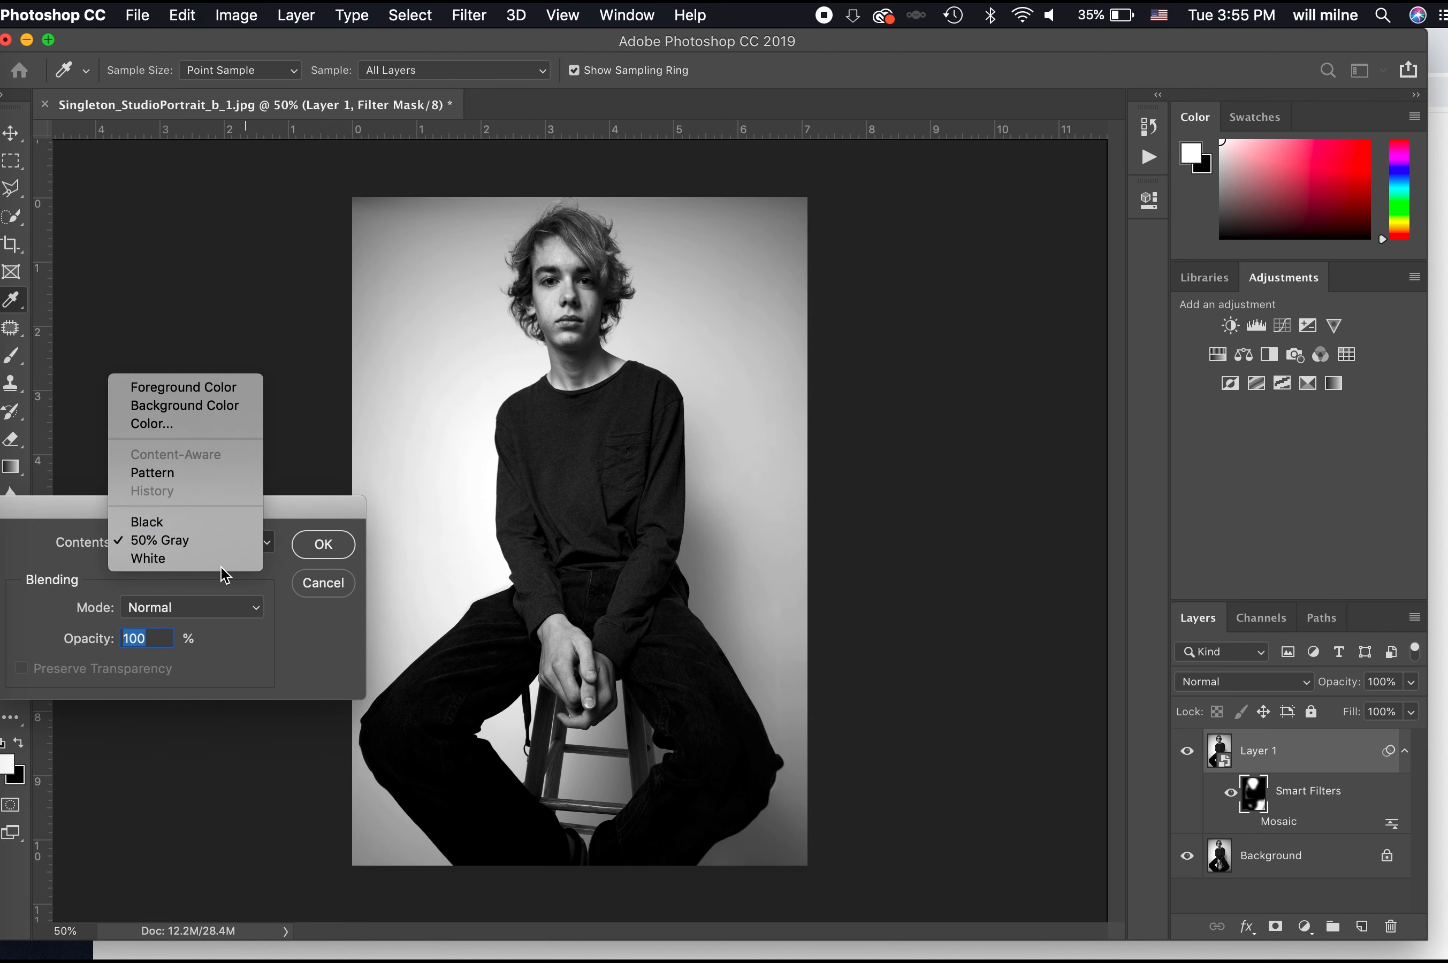
pyautogui.click(227, 559)
pyautogui.click(323, 545)
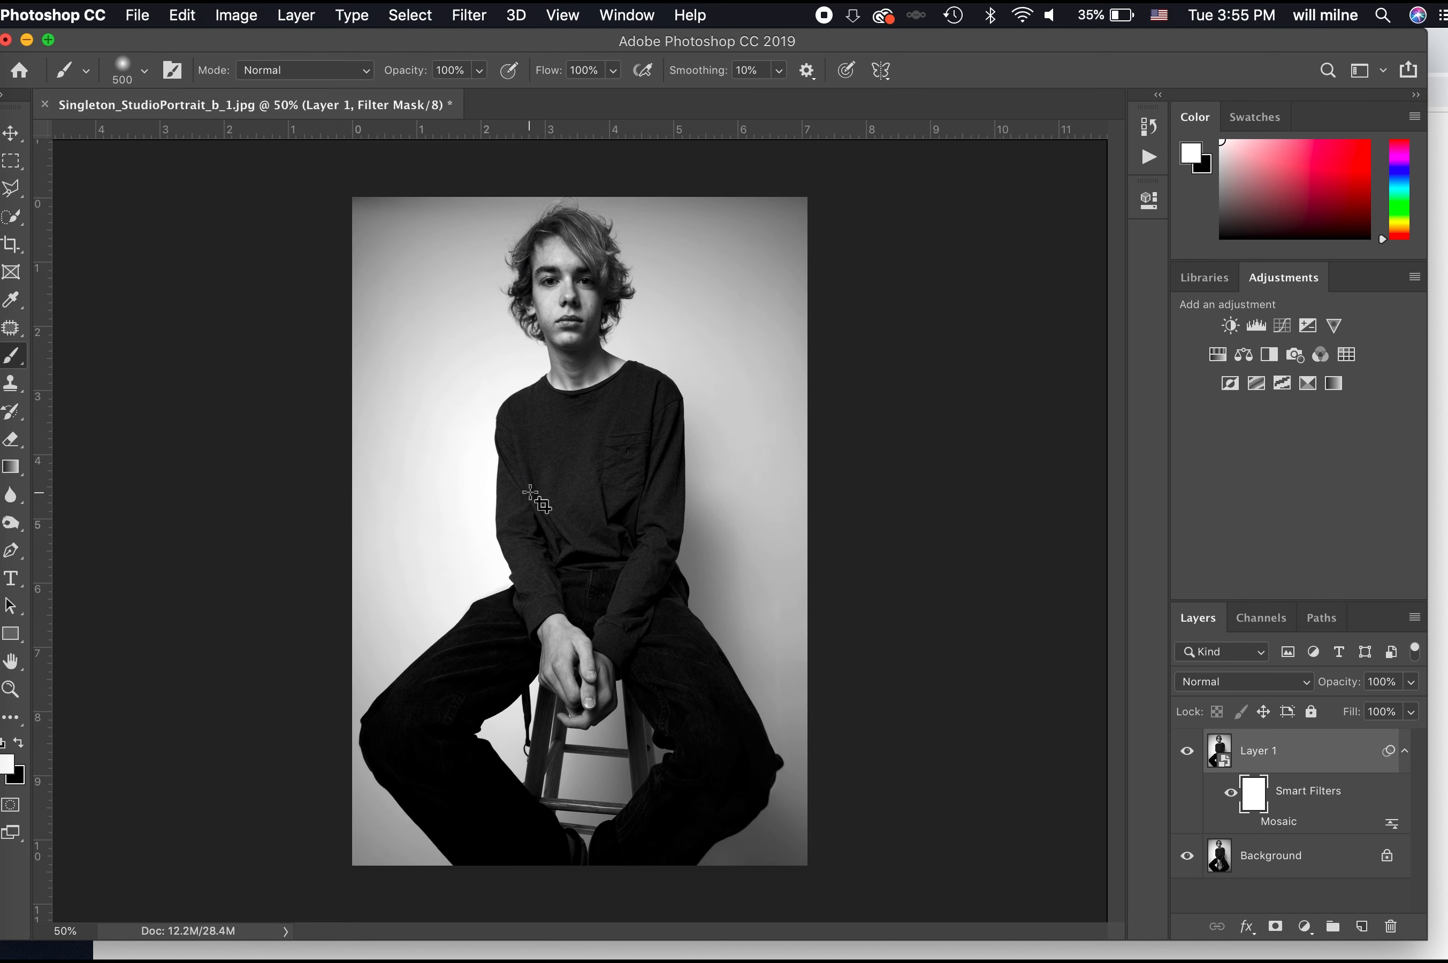
# - Crop the portrait to a landscape frame around the head and upper torso, with no fixed aspect ratio
pyautogui.press('c')
pyautogui.click(426, 71)
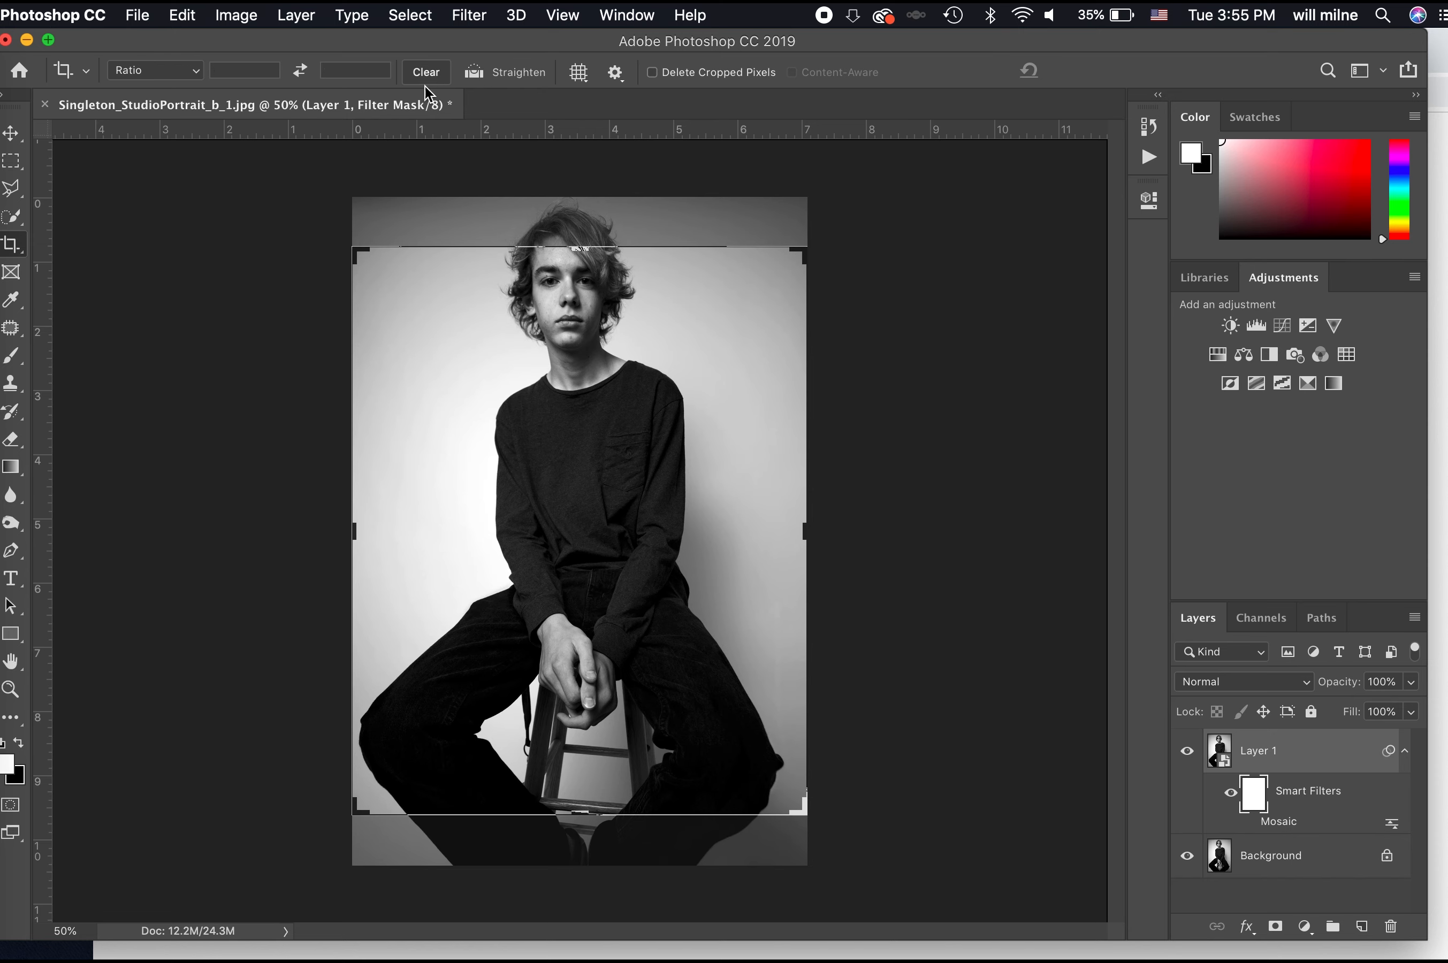
pyautogui.moveTo(615, 591); pyautogui.dragTo(616, 626)
pyautogui.press('super+z')
pyautogui.moveTo(803, 815); pyautogui.dragTo(751, 709)
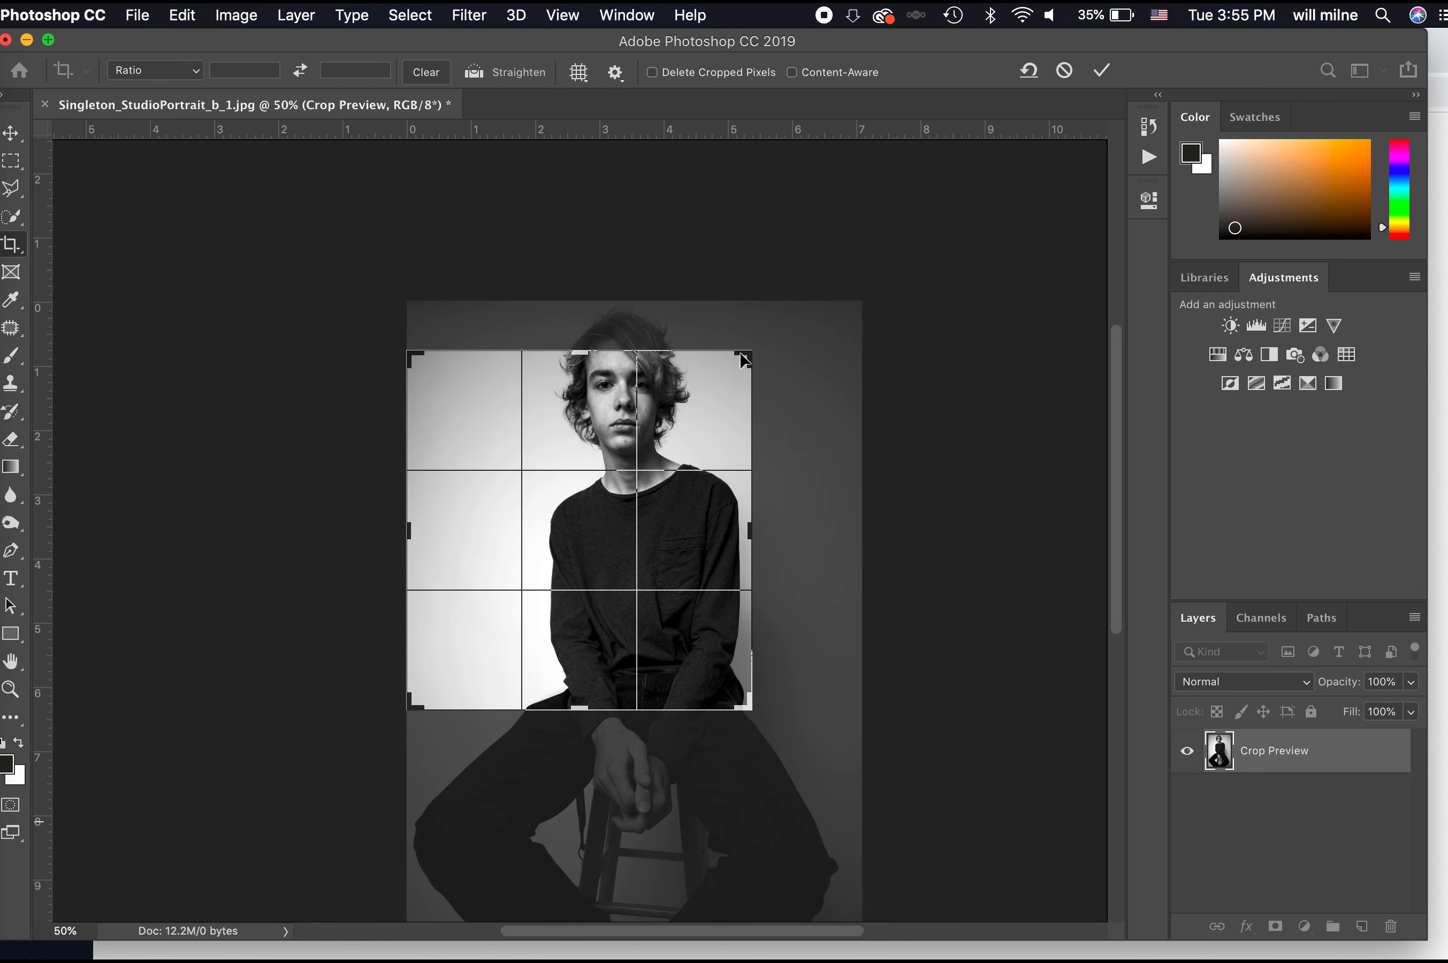
pyautogui.moveTo(743, 360); pyautogui.dragTo(796, 329)
pyautogui.moveTo(585, 737); pyautogui.dragTo(589, 686)
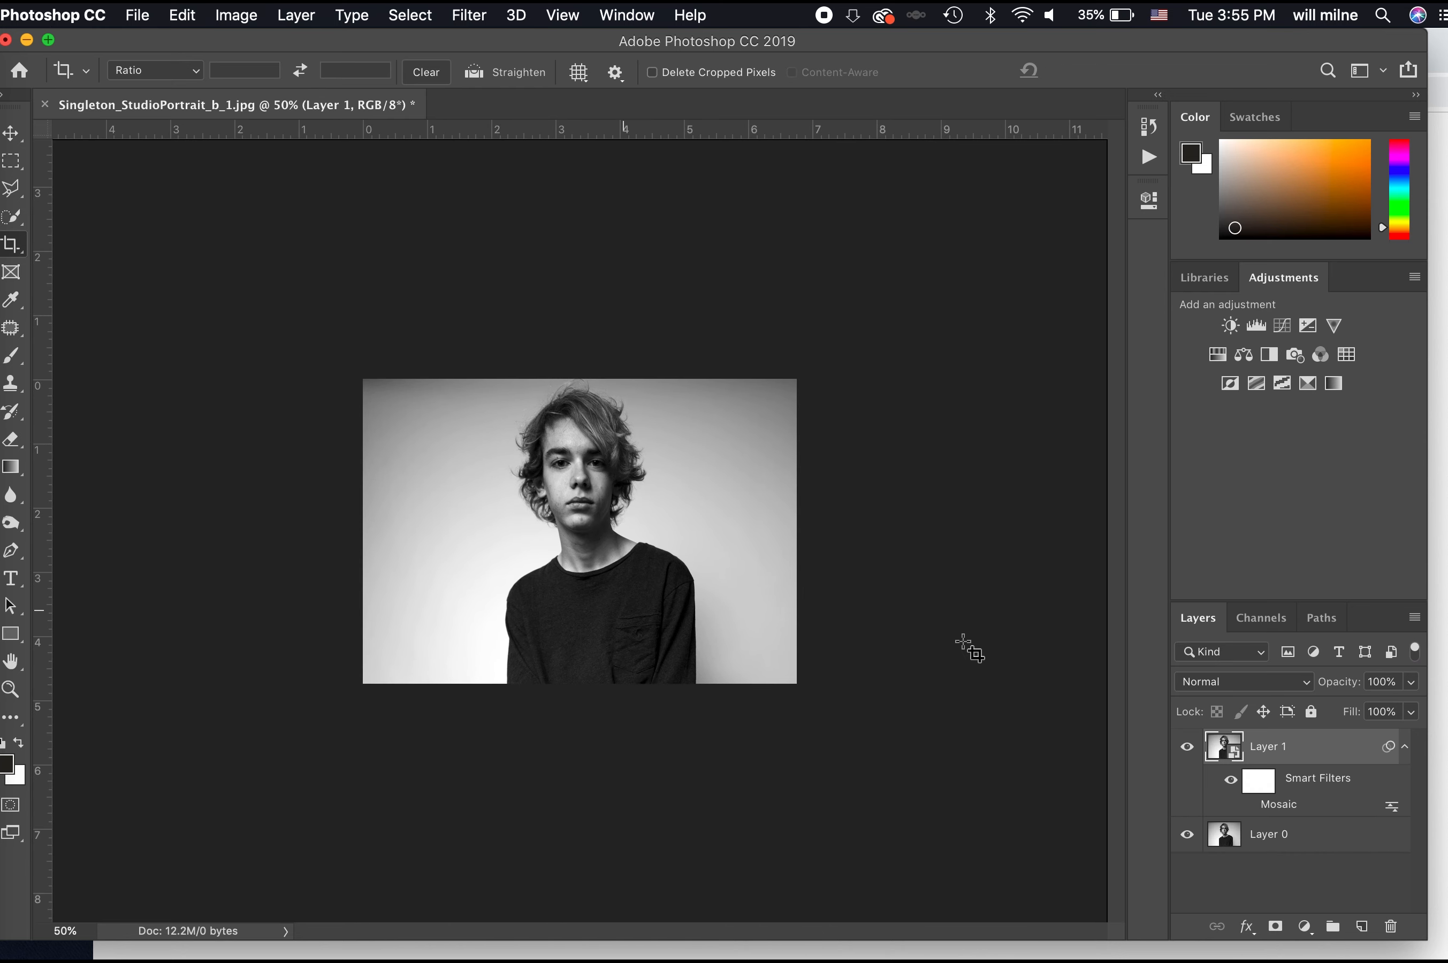
# - Rasterize the Layer 1 smart object
pyautogui.rightClick(1286, 746)
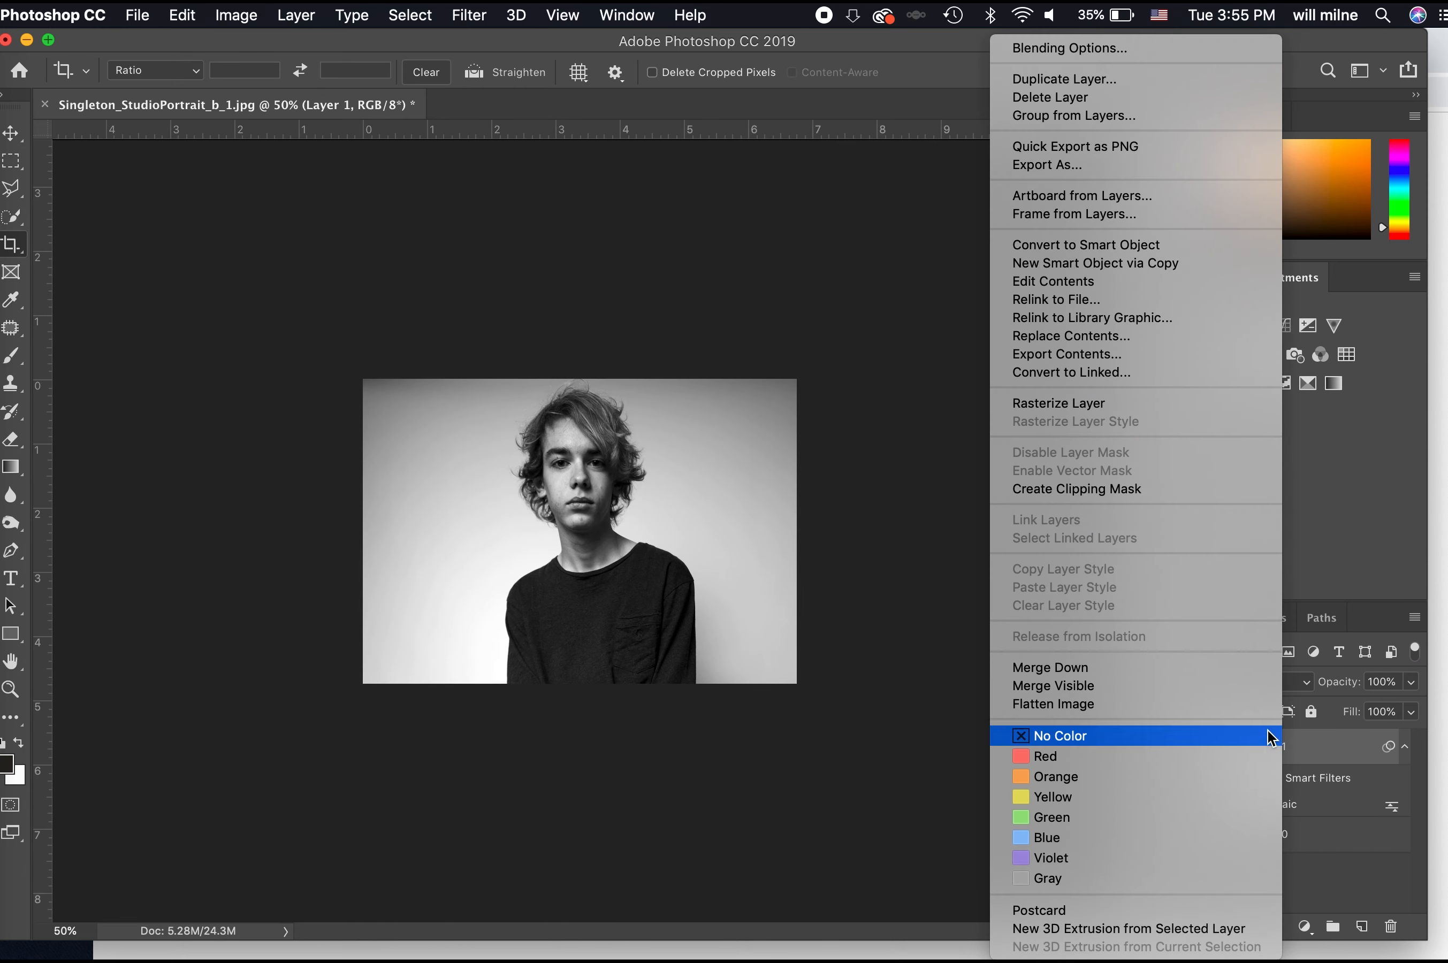
pyautogui.click(1130, 409)
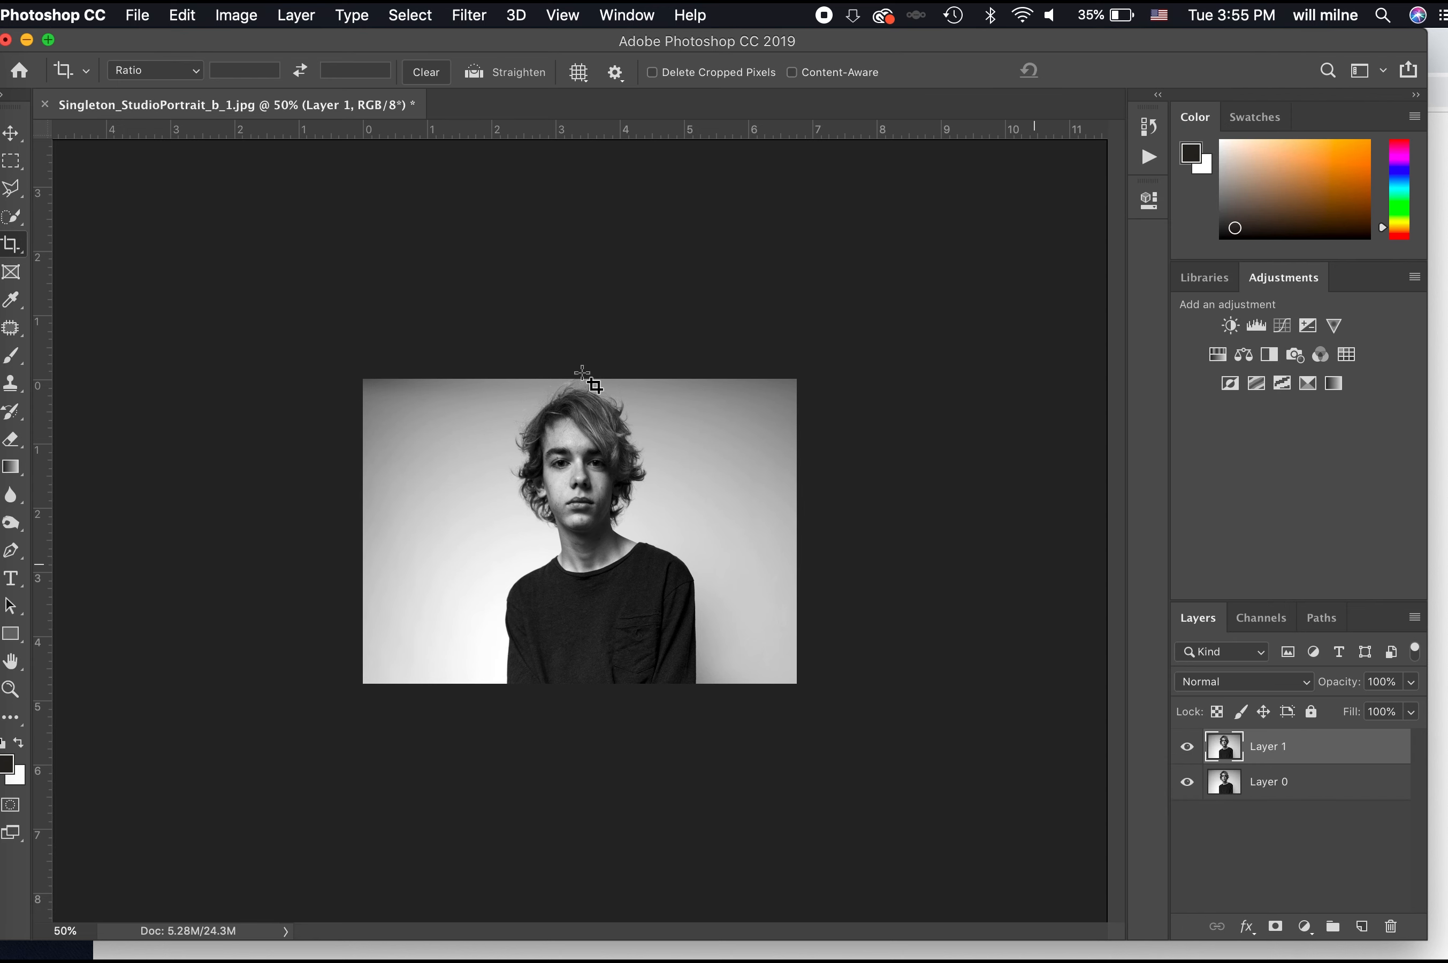
pyautogui.click(323, 11)
pyautogui.moveTo(410, 430)
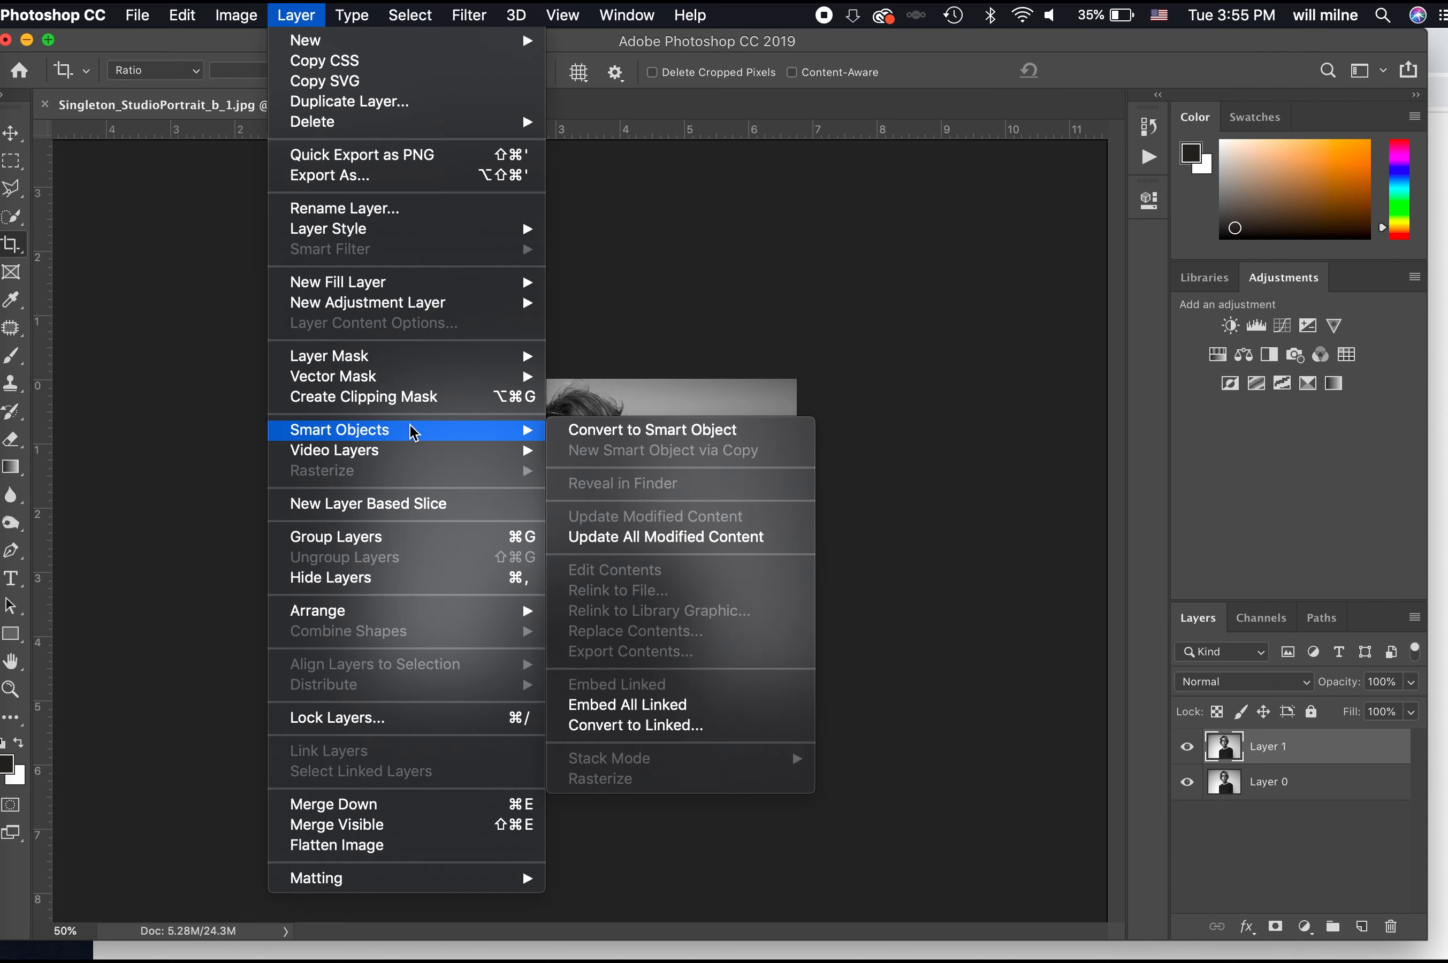
pyautogui.moveTo(480, 10)
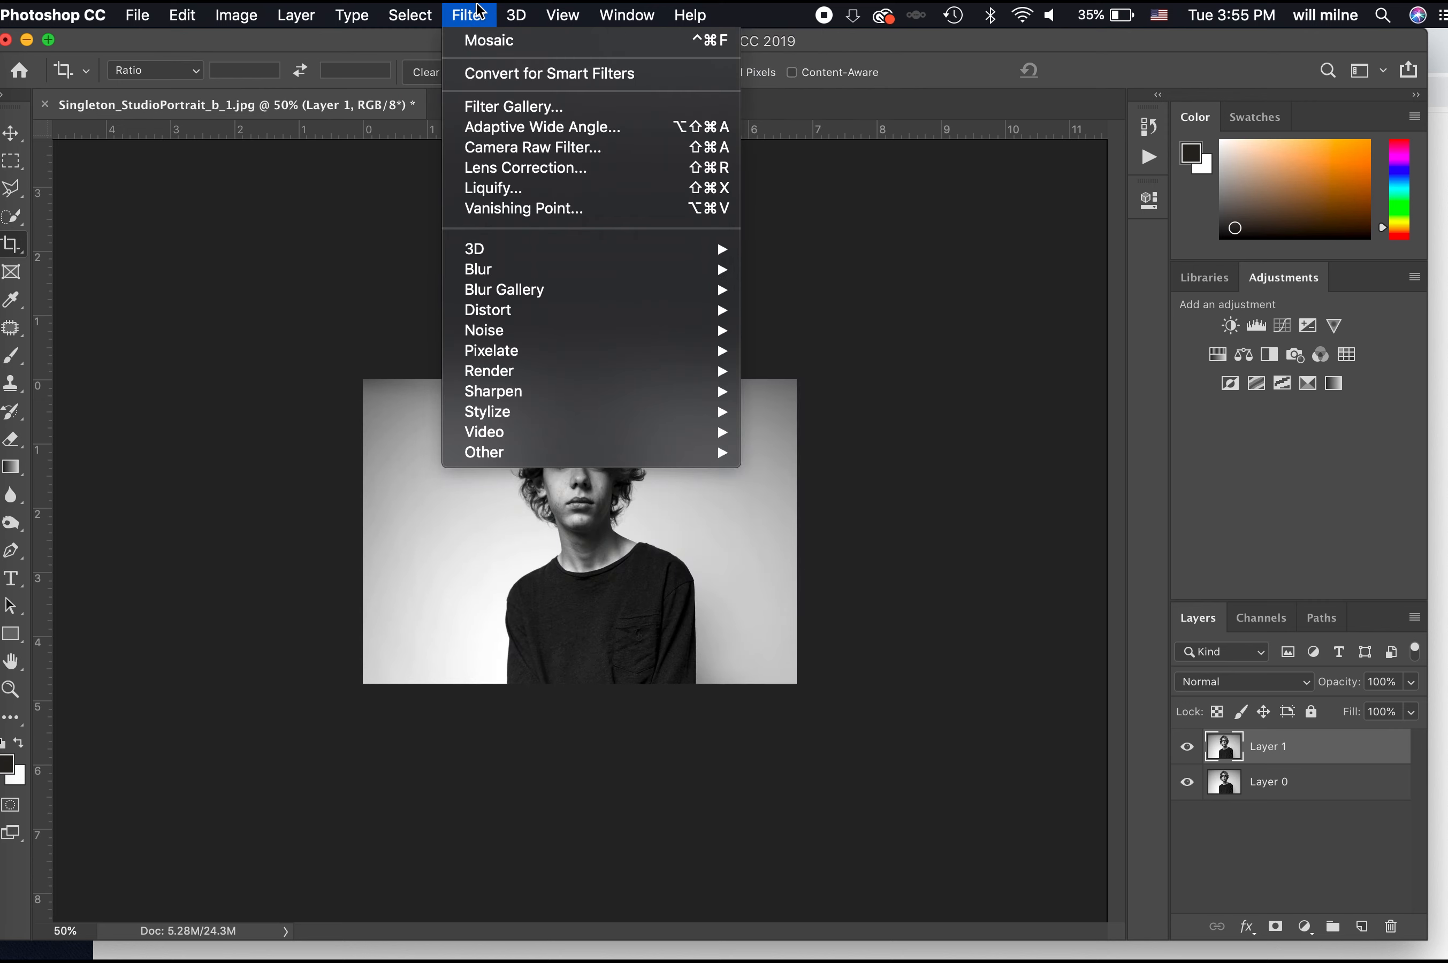
# - Convert Layer 1 for smart filters and apply a Motion Blur with a 0° angle and a distance of 594 pixels
pyautogui.click(520, 73)
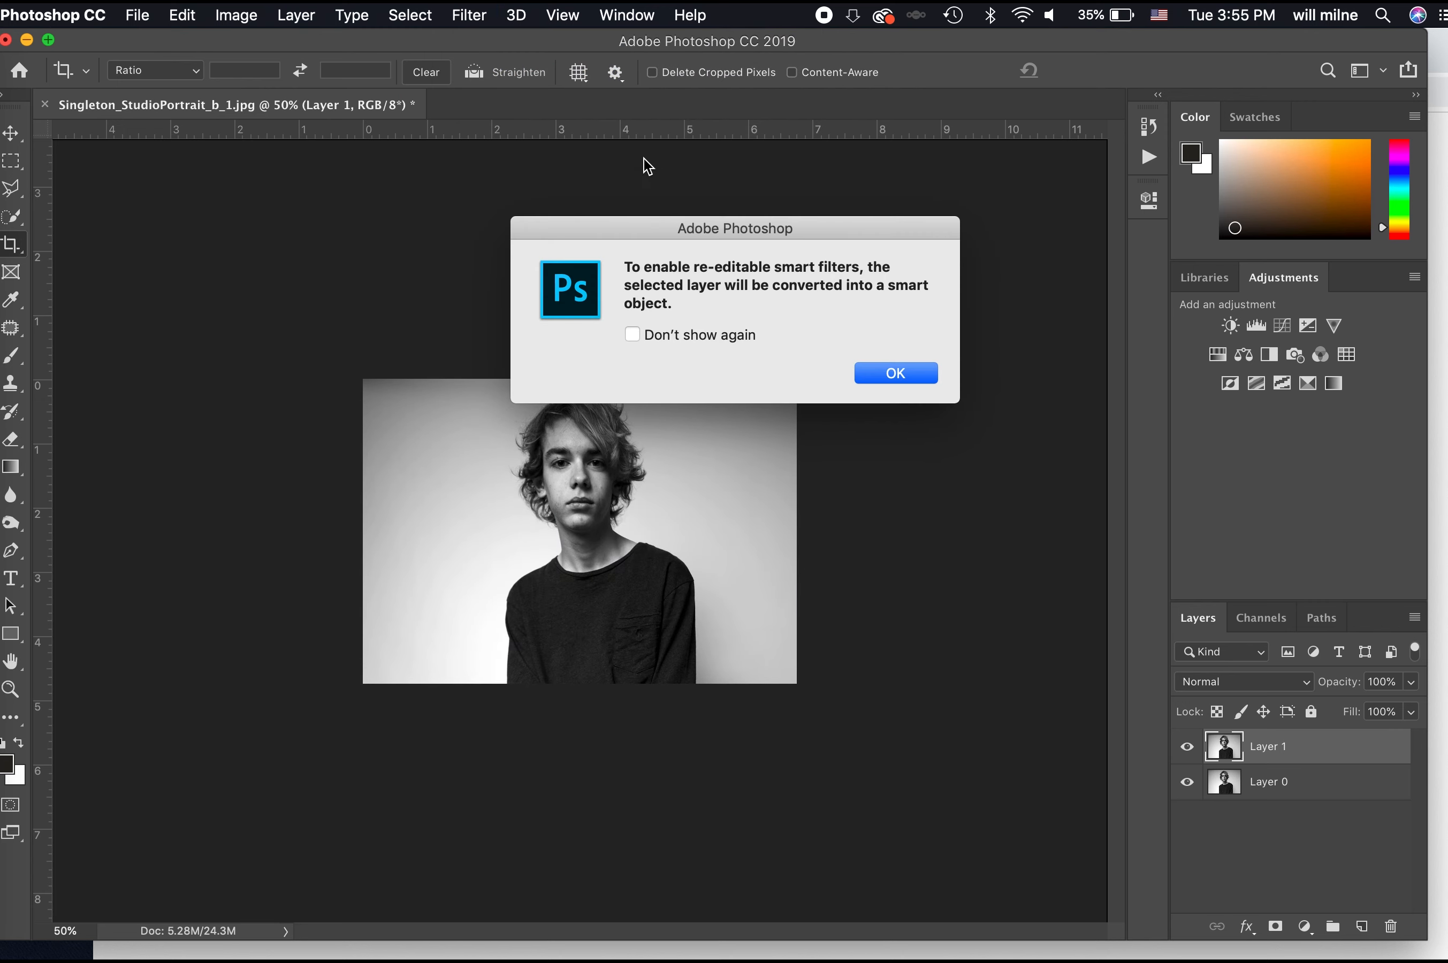
pyautogui.press('Return')
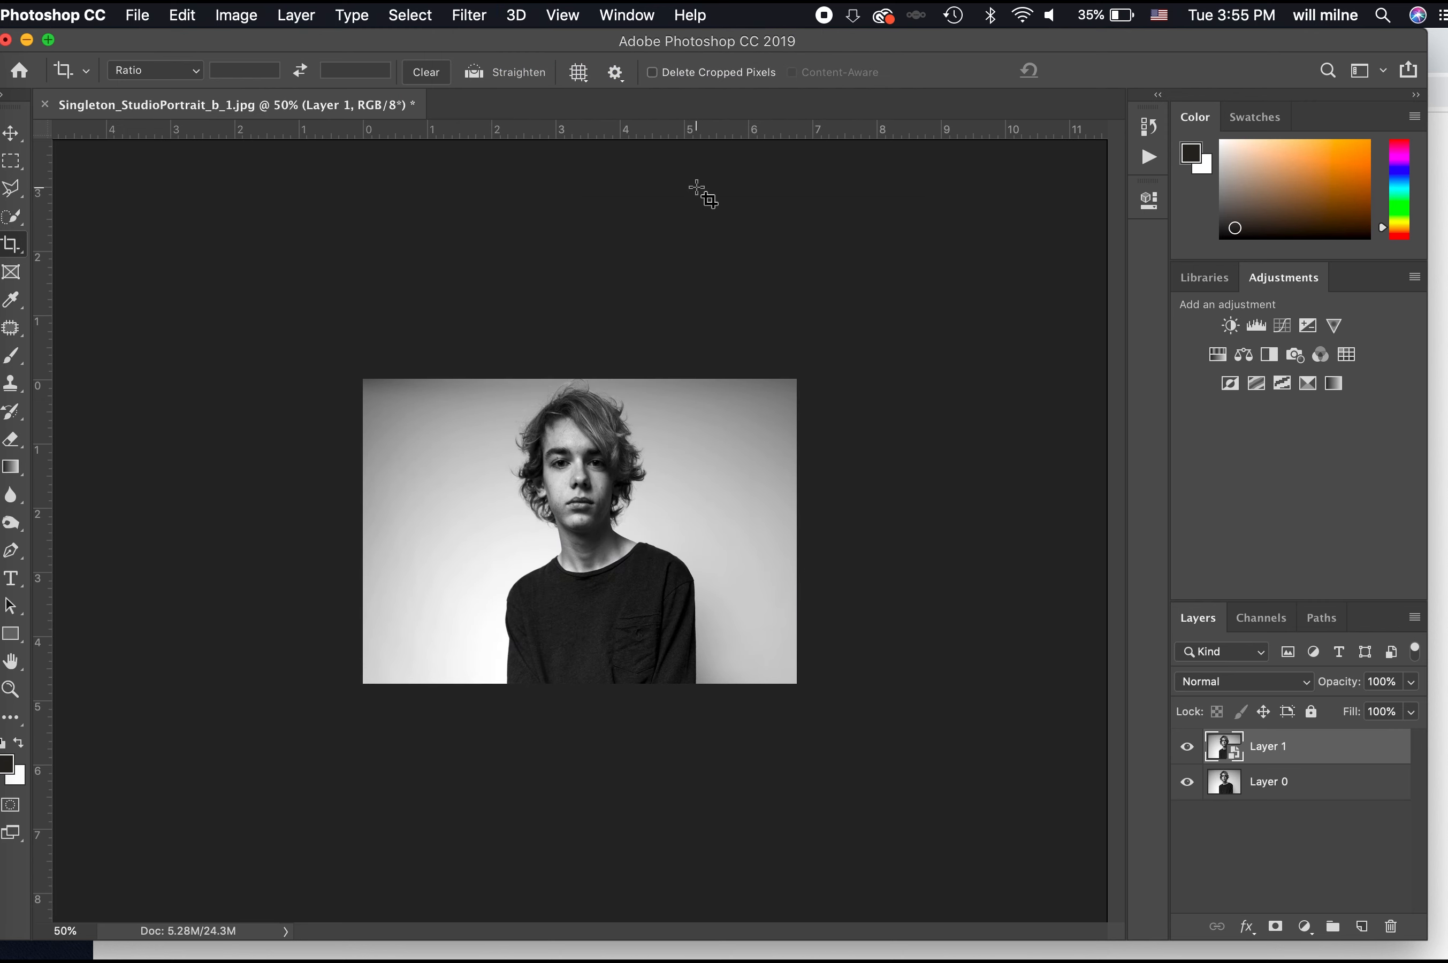
pyautogui.click(464, 19)
pyautogui.moveTo(527, 269)
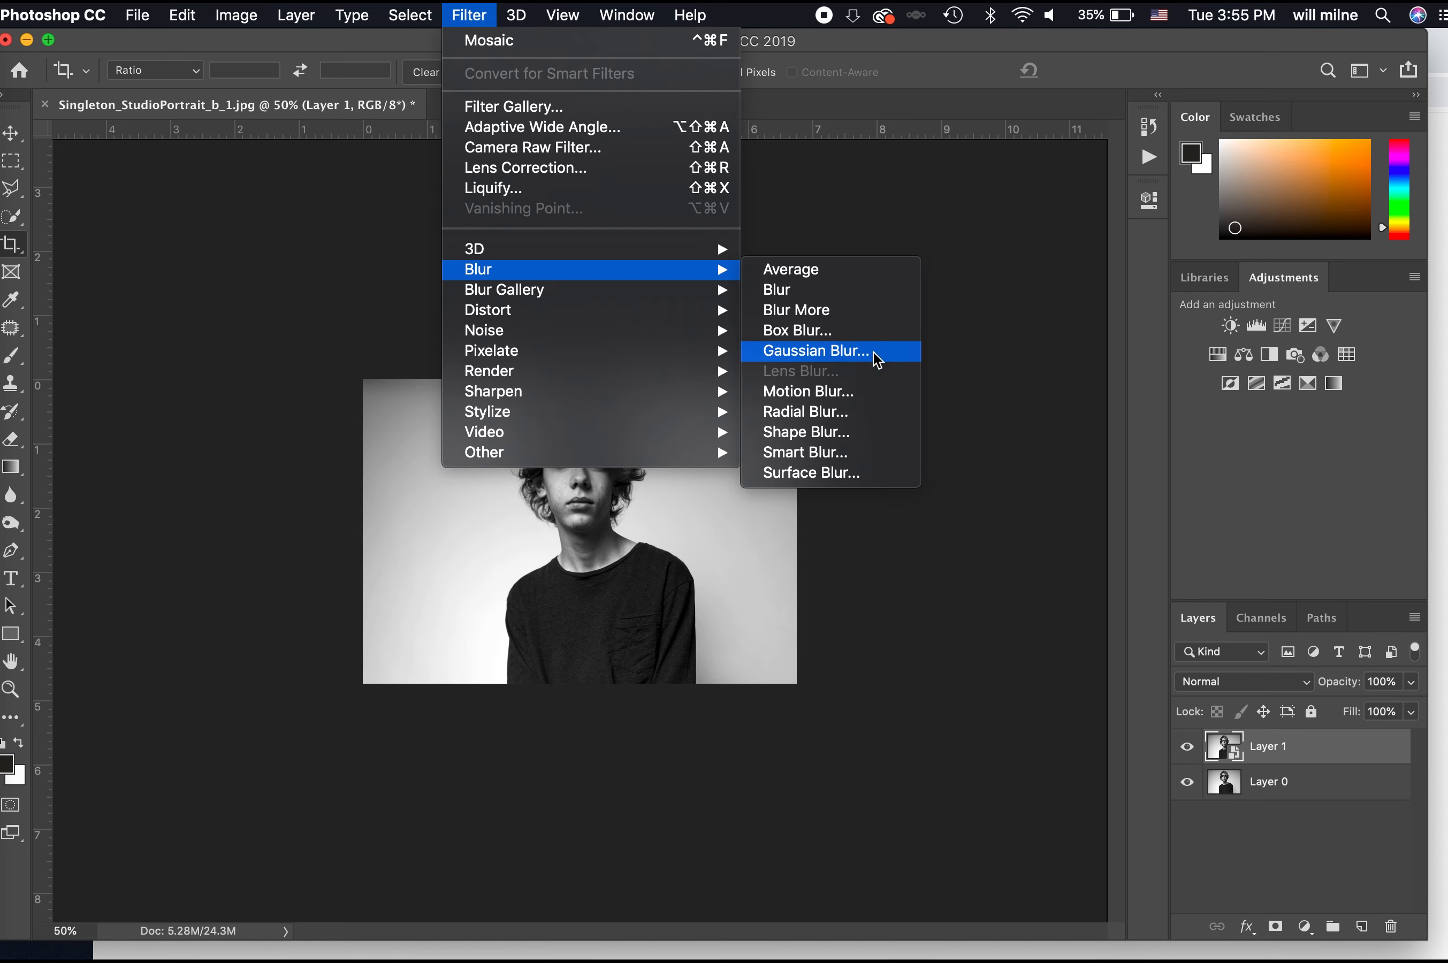
pyautogui.click(868, 397)
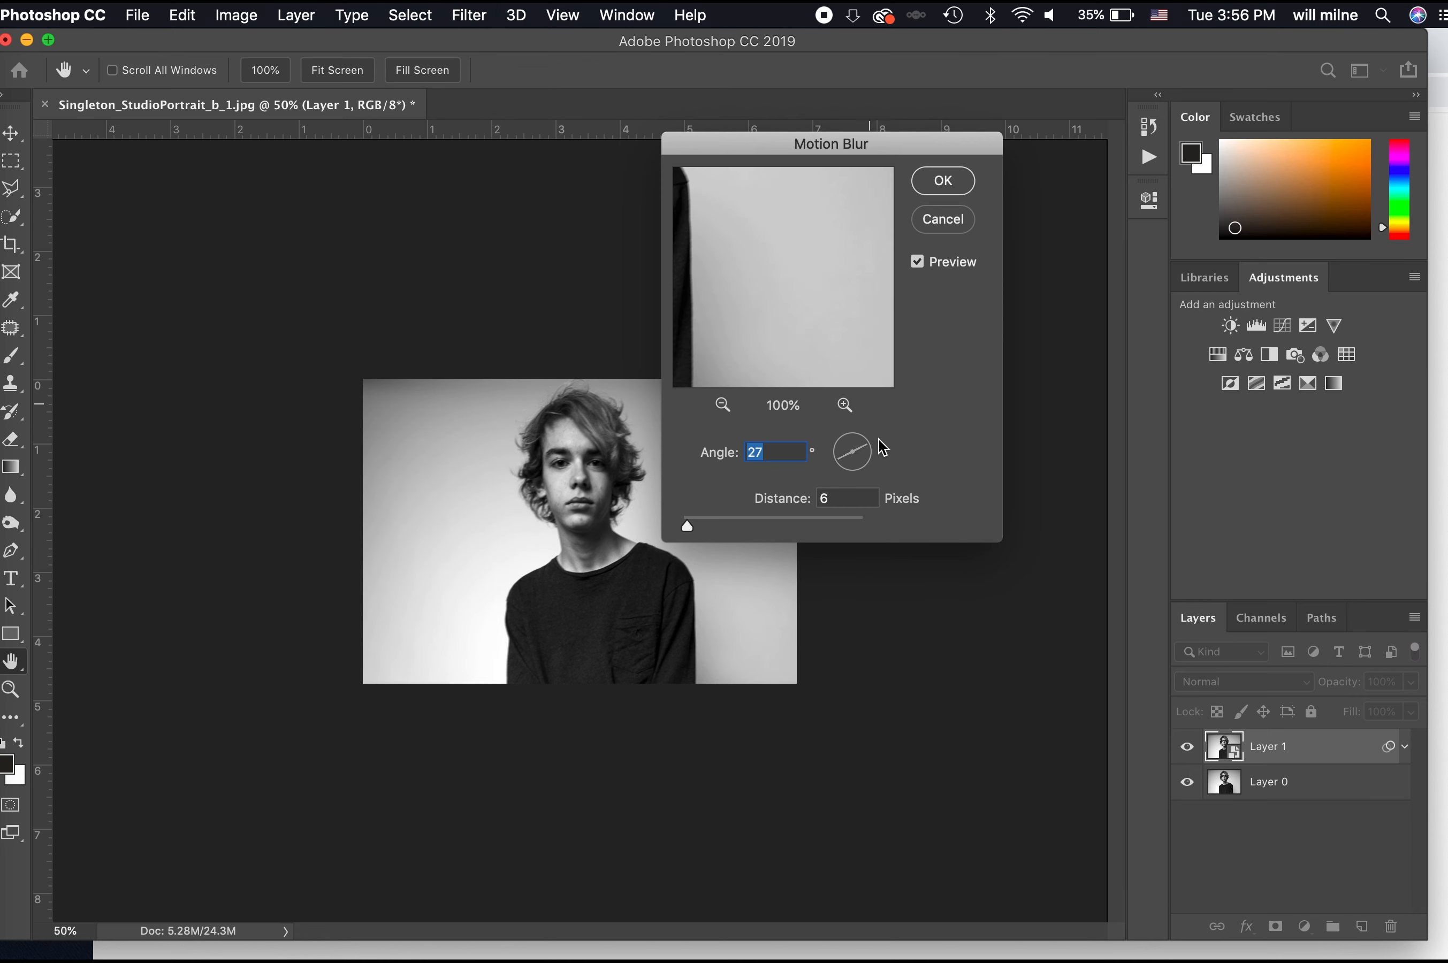
pyautogui.moveTo(871, 453); pyautogui.dragTo(867, 450)
pyautogui.moveTo(687, 527); pyautogui.dragTo(803, 527)
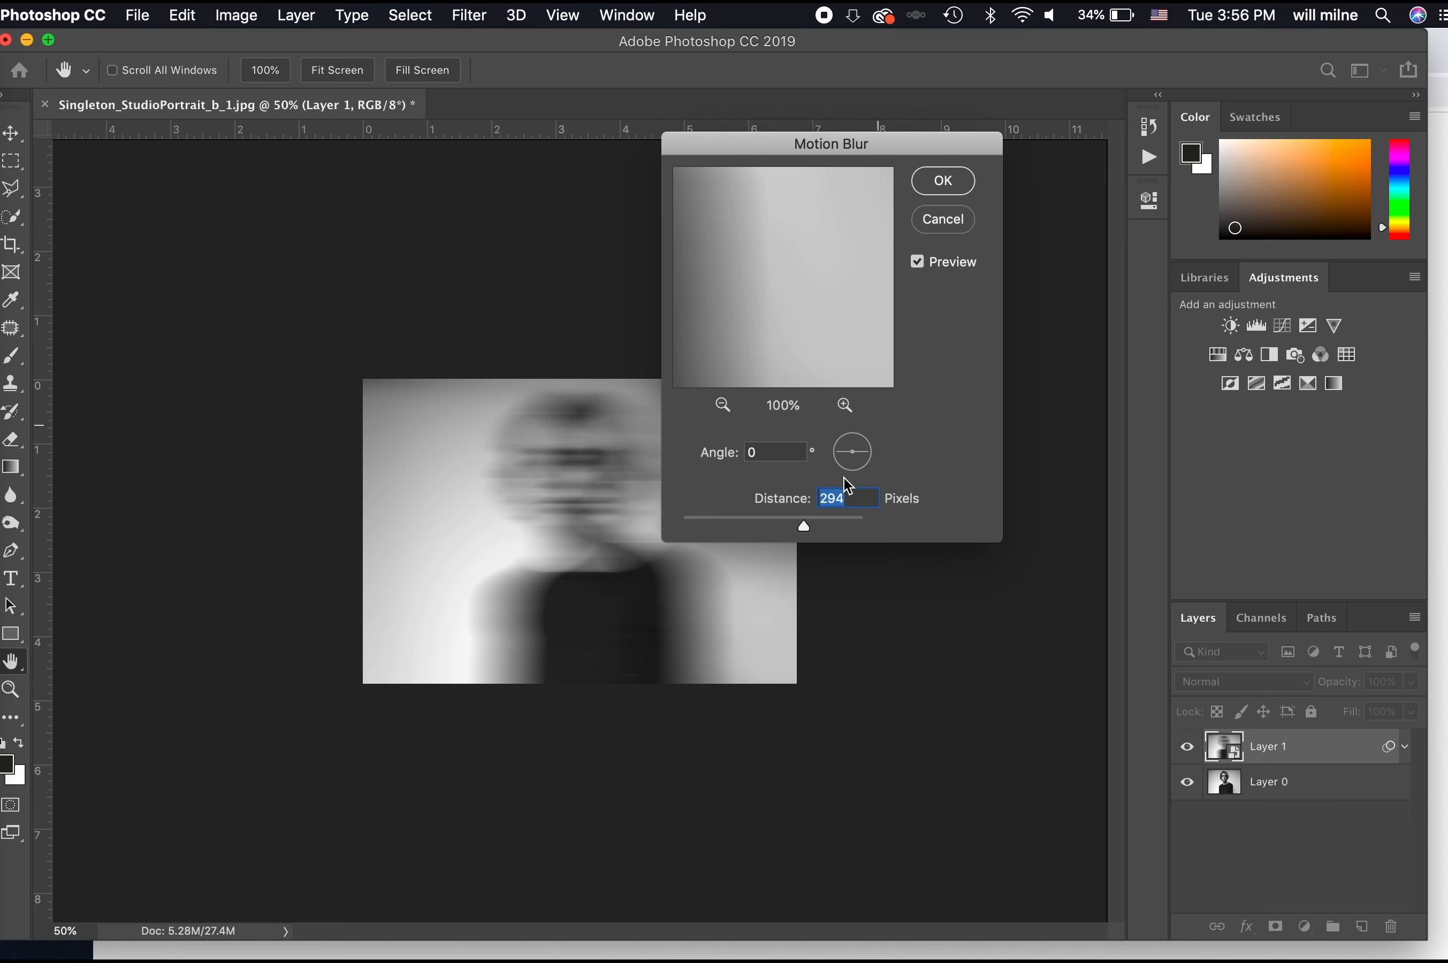
pyautogui.moveTo(833, 526); pyautogui.dragTo(819, 527)
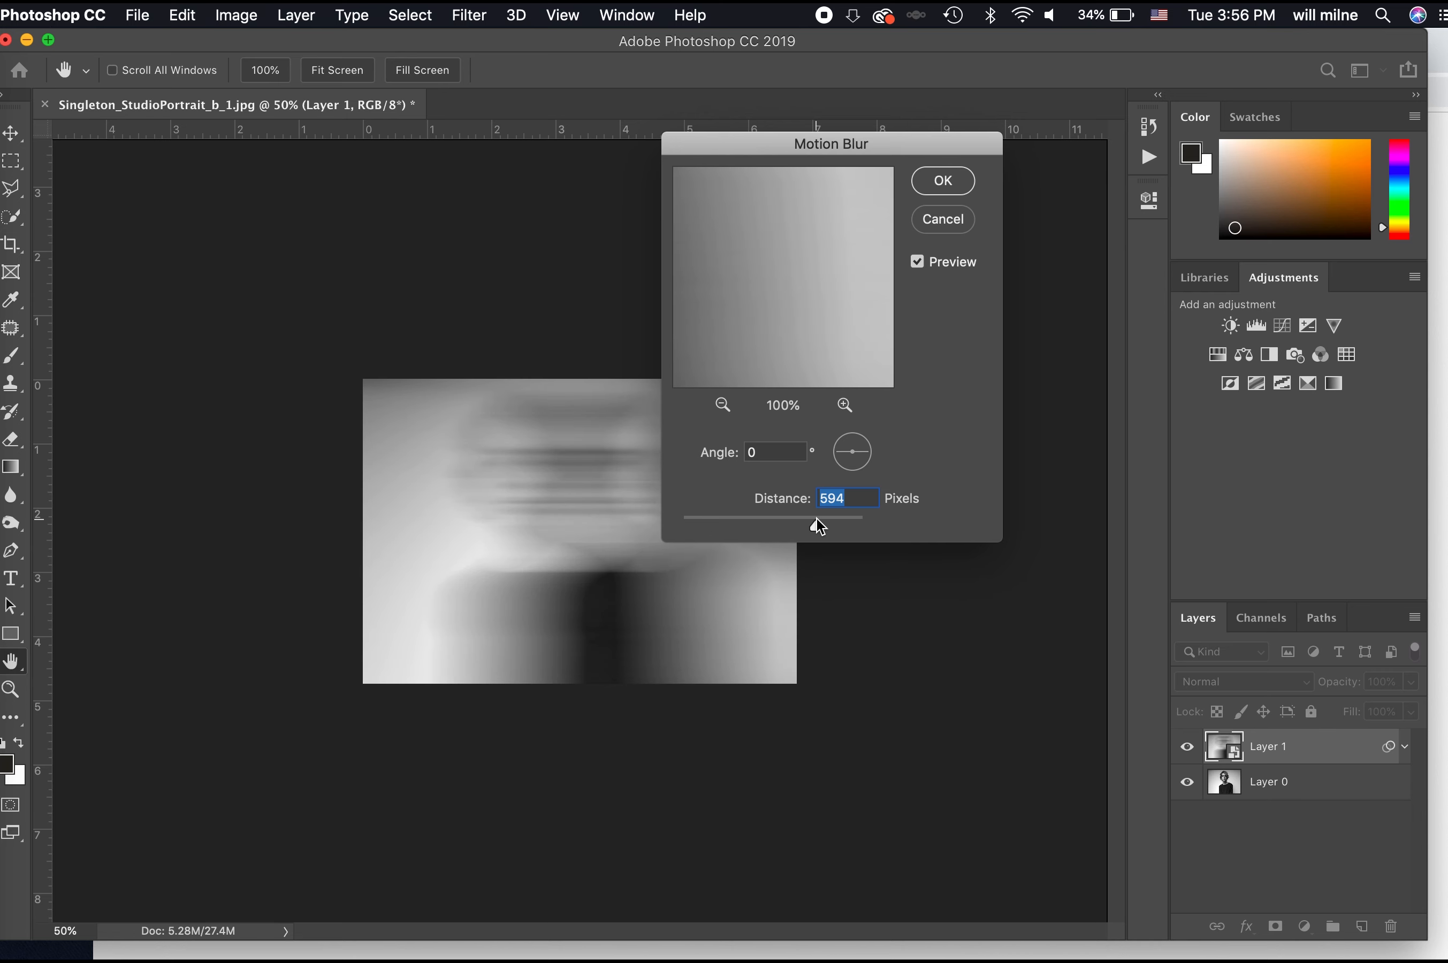
pyautogui.click(943, 181)
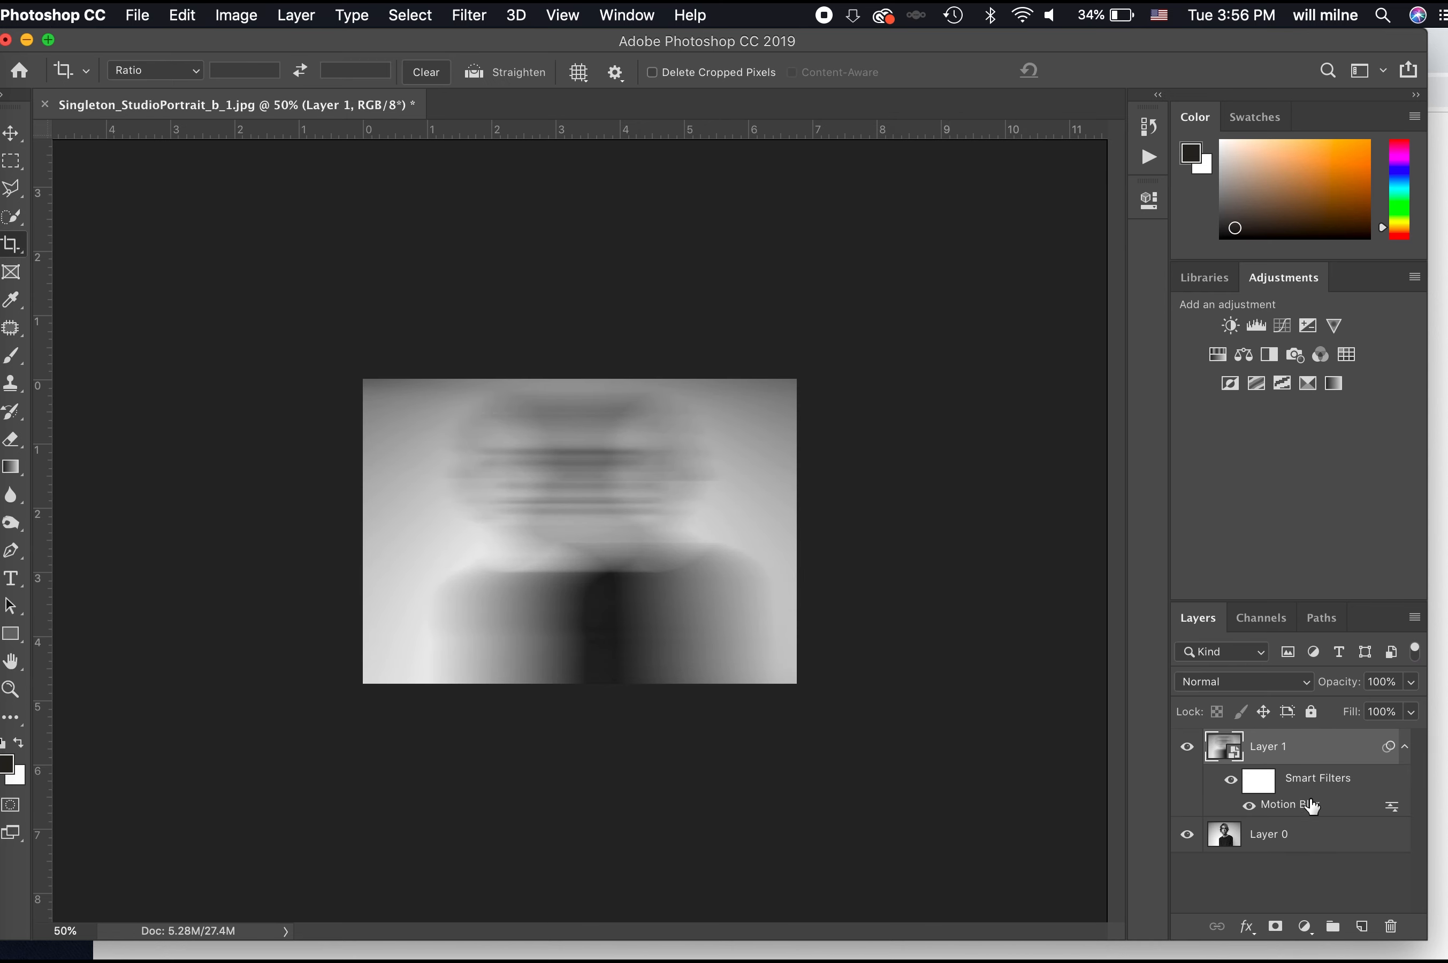
# - Paint black on the Motion Blur's filter mask over the face, torso and surrounding background, keeping the blur only beside the left of the head
pyautogui.click(1259, 781)
pyautogui.press('d')
pyautogui.press('b')
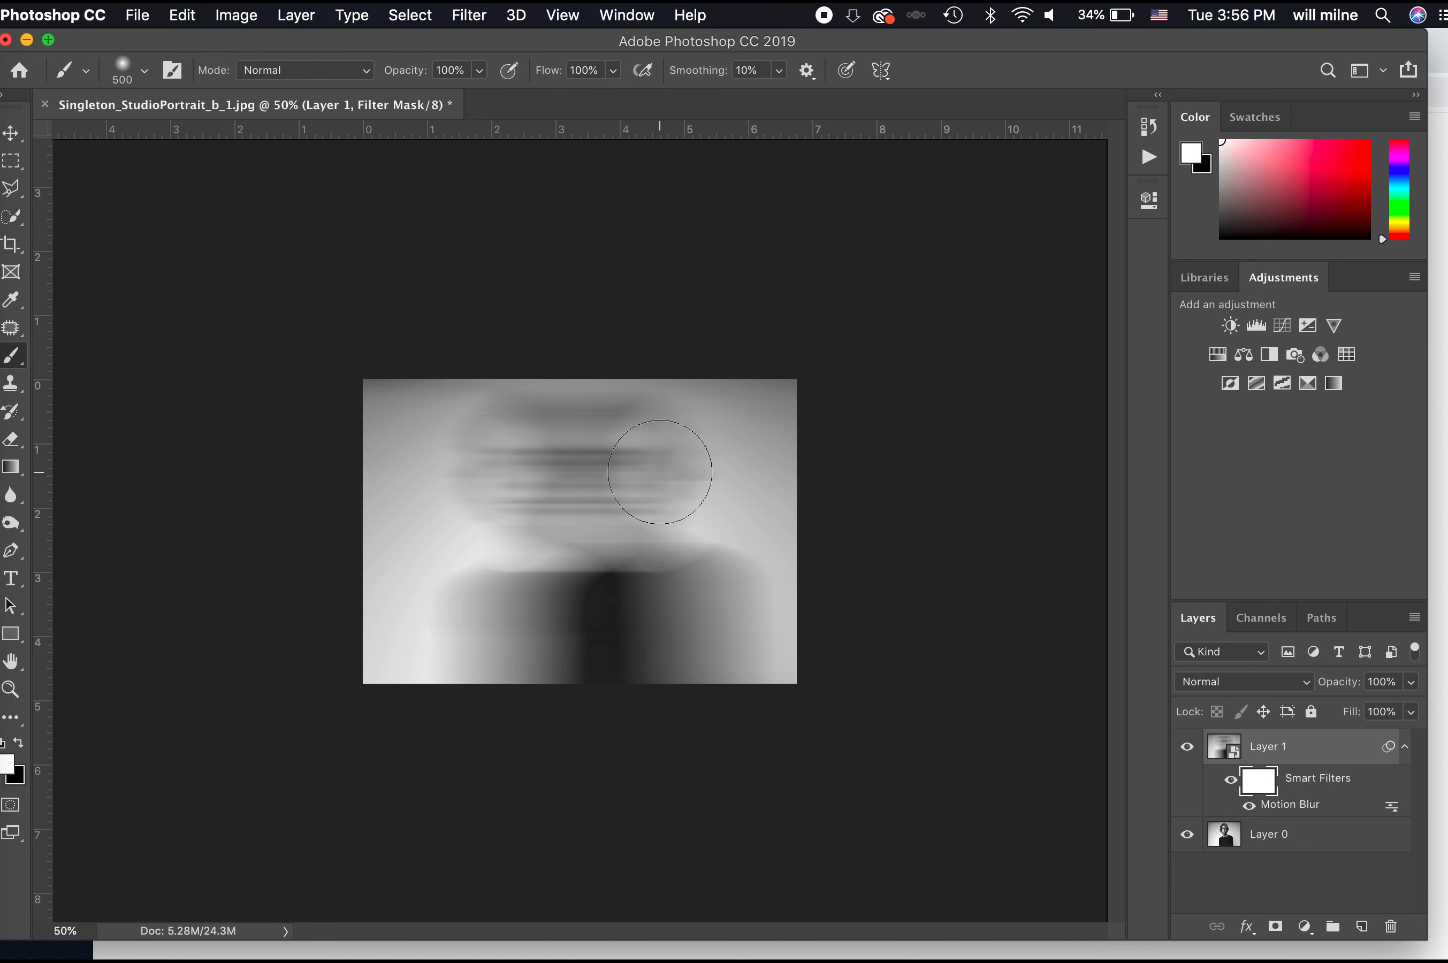
pyautogui.press('x')
pyautogui.moveTo(673, 405)
pyautogui.mouseDown()
pyautogui.moveTo(642, 436)
pyautogui.moveTo(650, 486)
pyautogui.moveTo(737, 669)
pyautogui.moveTo(743, 629)
pyautogui.moveTo(623, 520)
pyautogui.mouseUp()
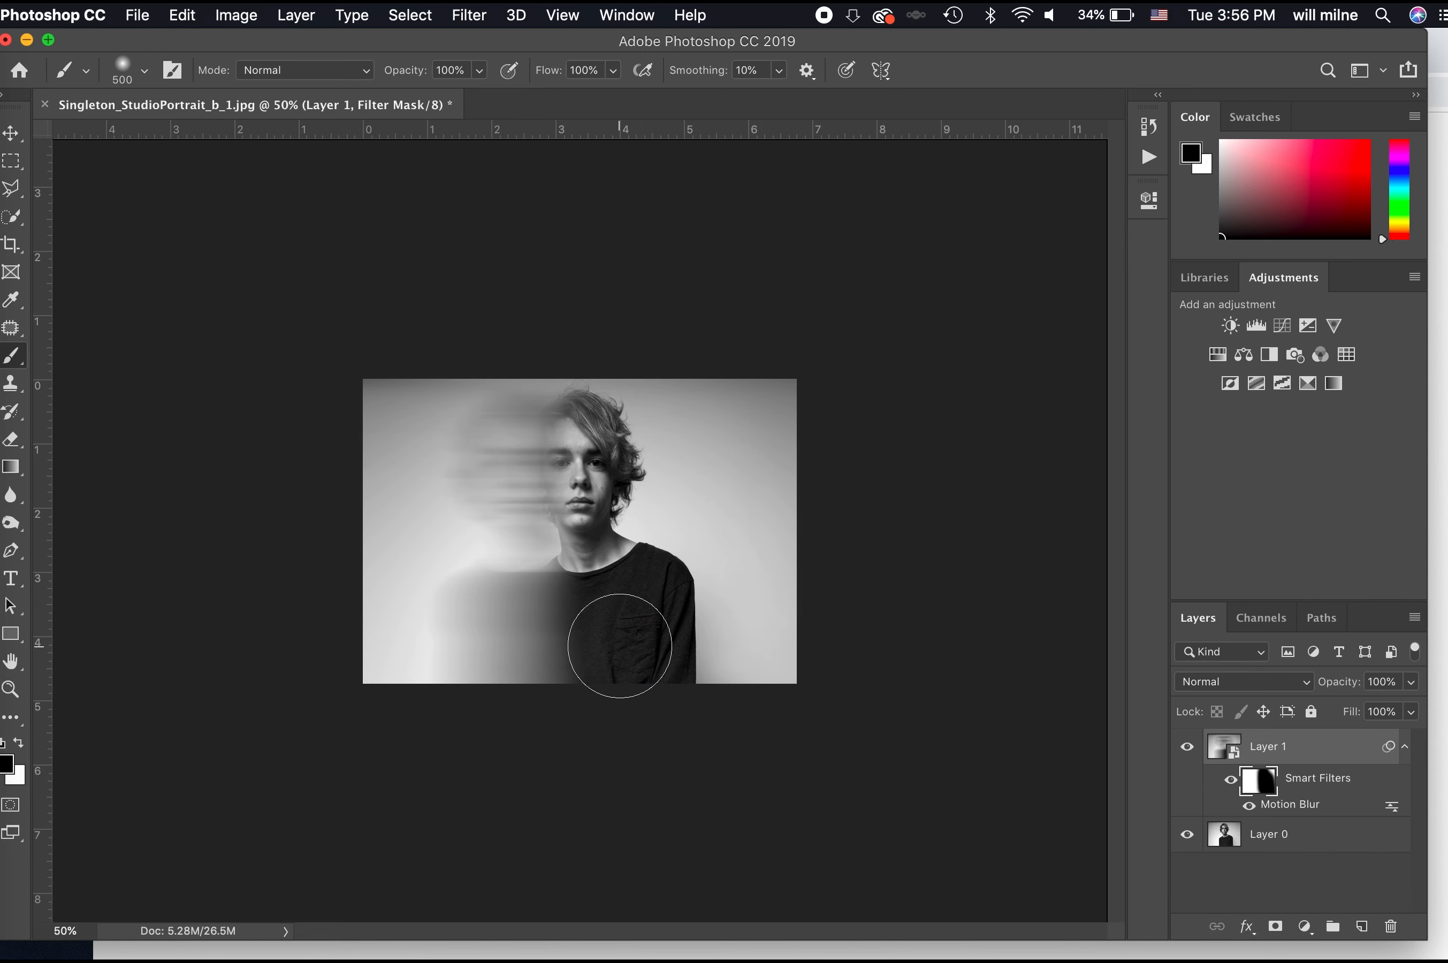
pyautogui.moveTo(614, 617); pyautogui.dragTo(436, 642)
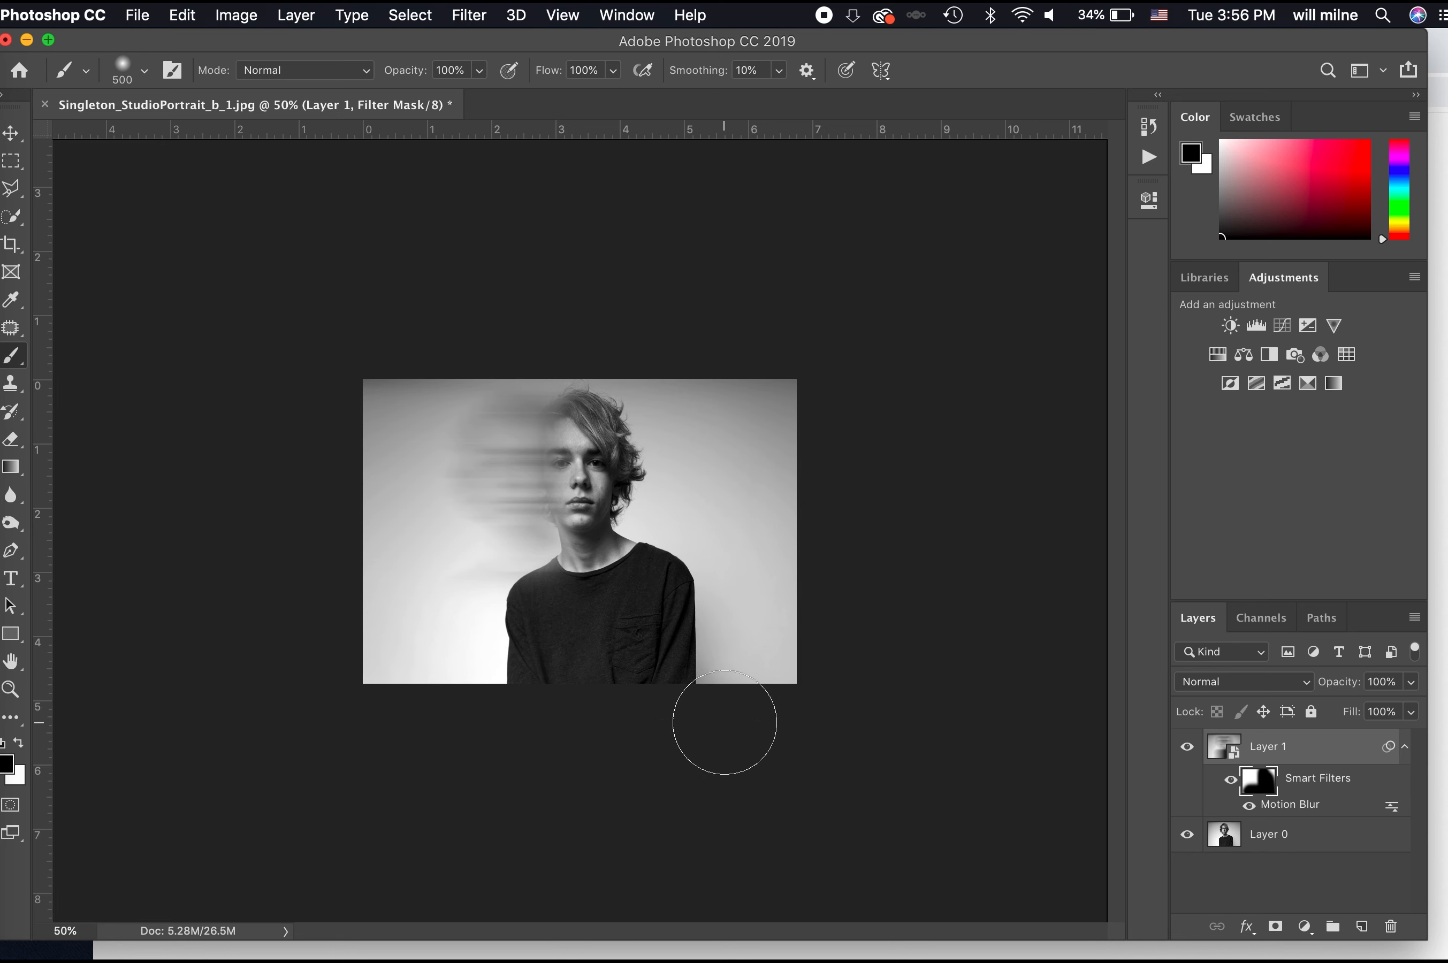
pyautogui.press('v')
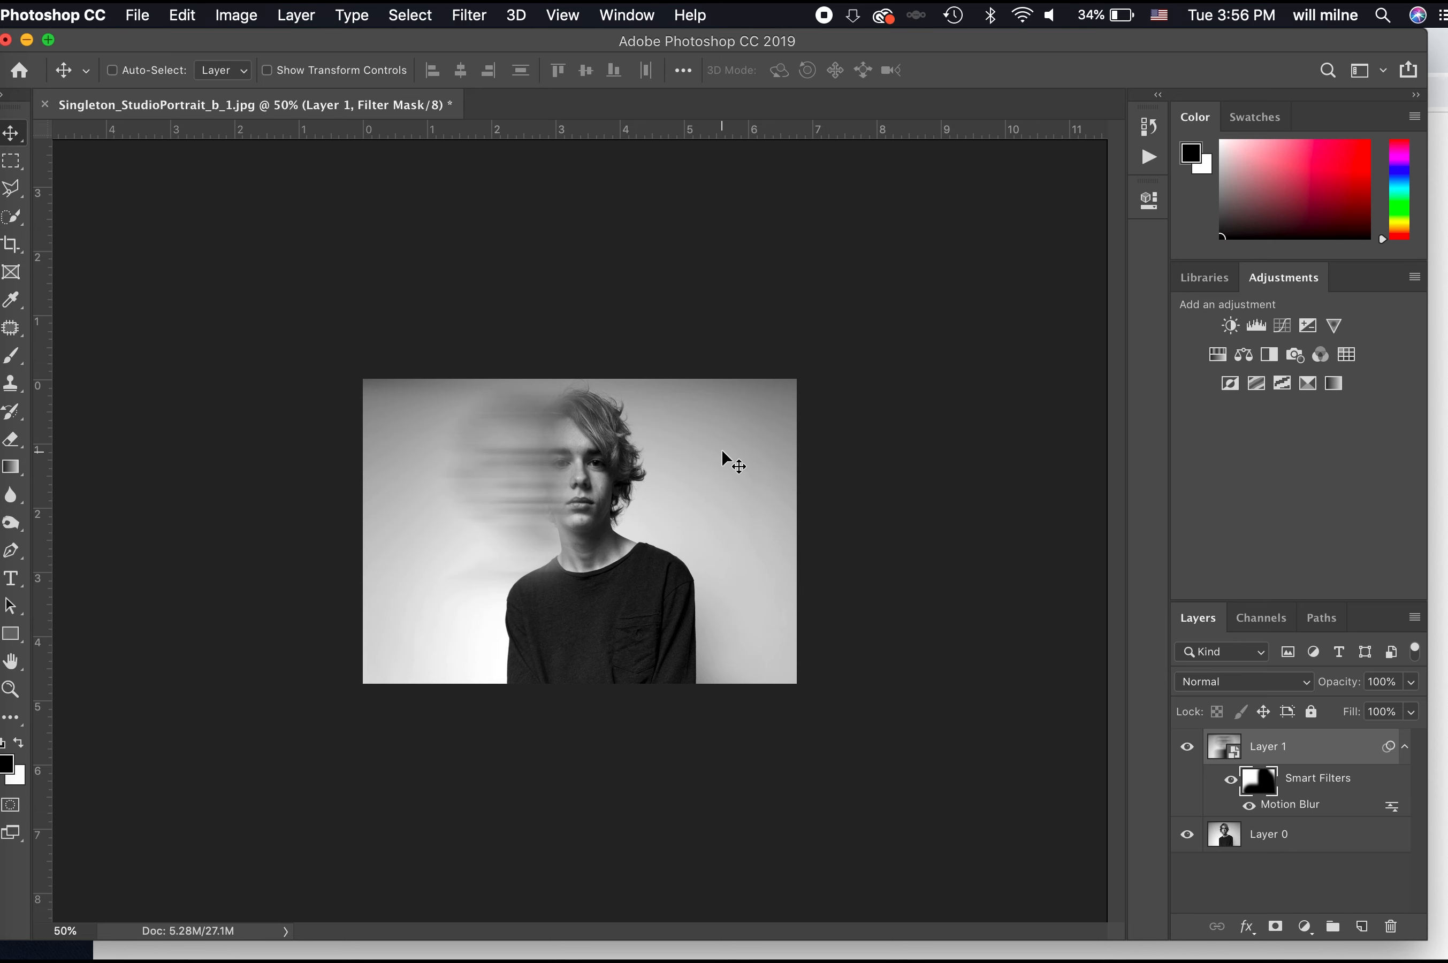
# - Browse the filters available for the Layer 1 smart object
pyautogui.click(468, 14)
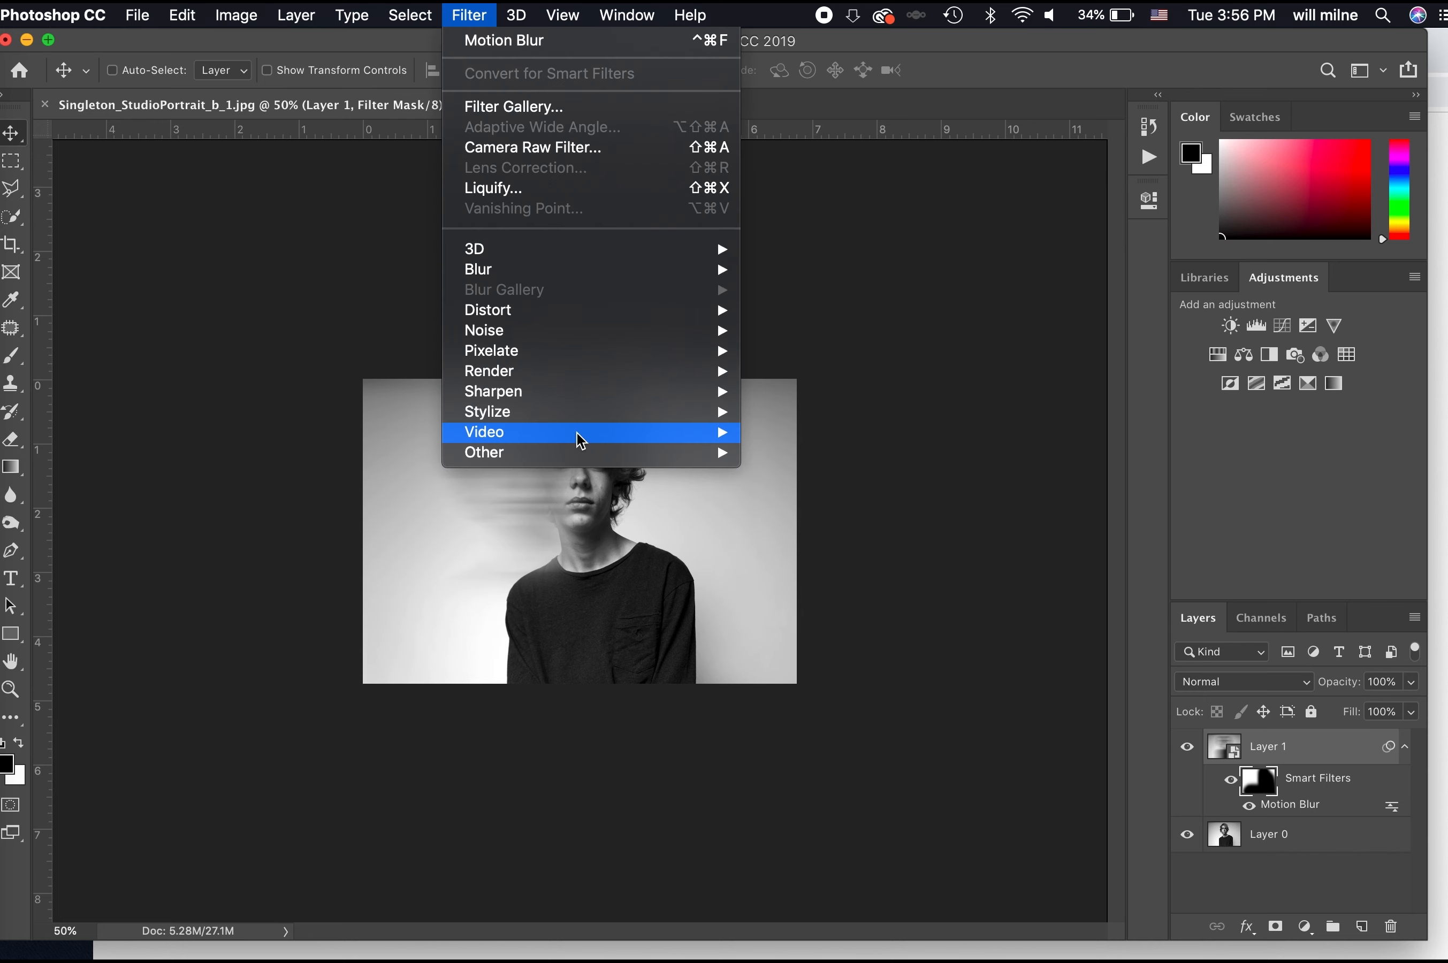